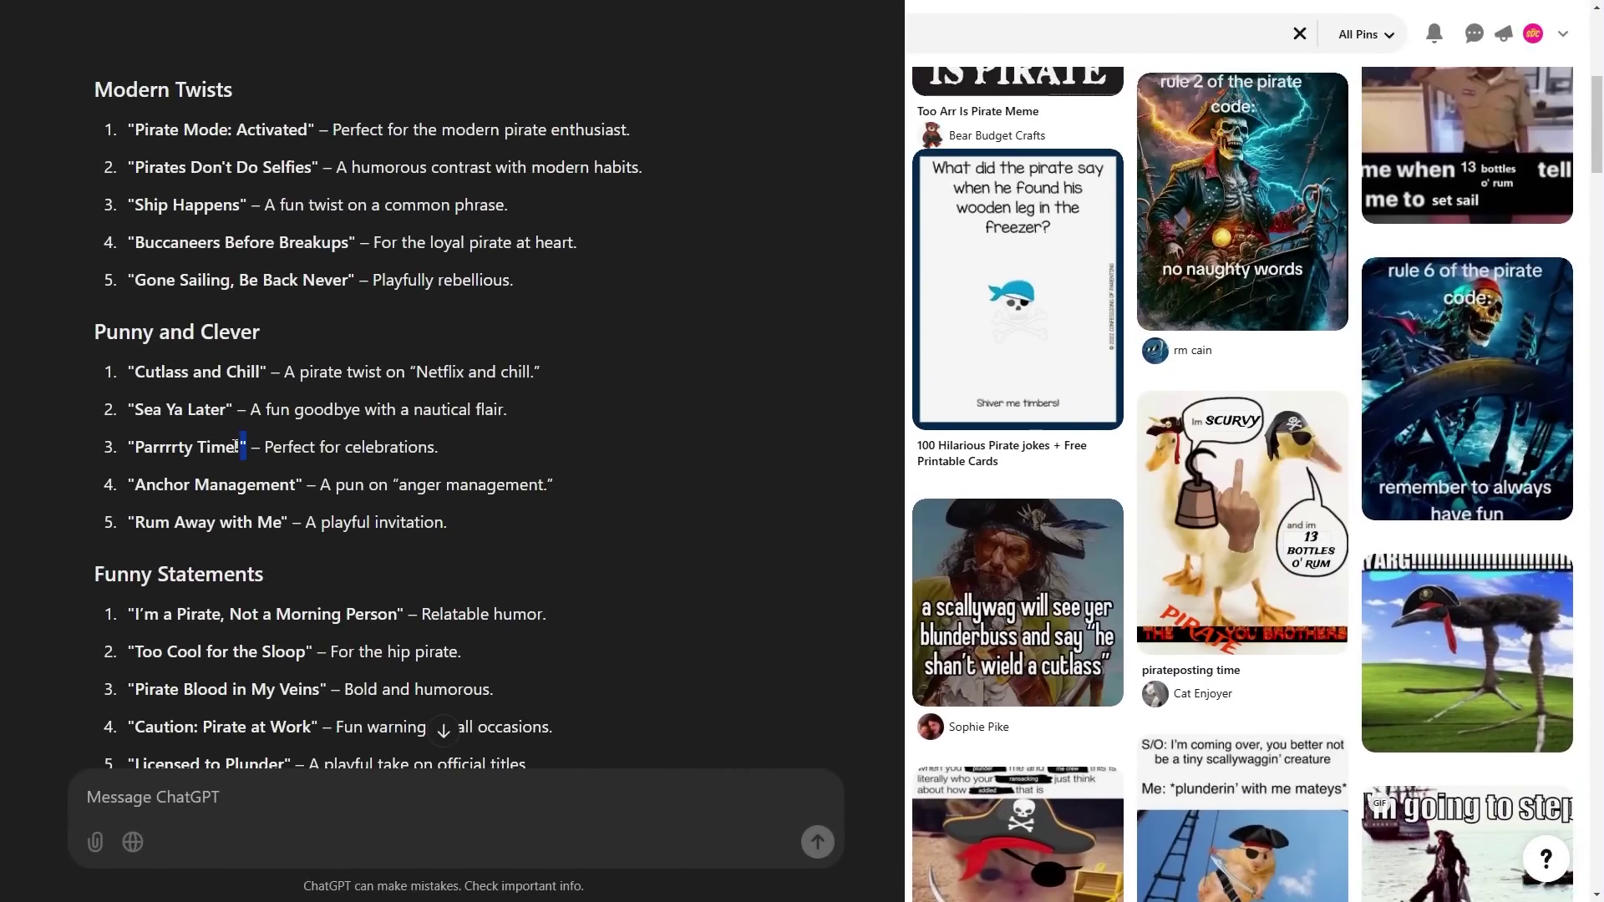
# In the 4500×5400 PNG Save for web export, select the whole 'New Project' name for replacement.
pyautogui.moveTo(247, 448); pyautogui.dragTo(122, 443)
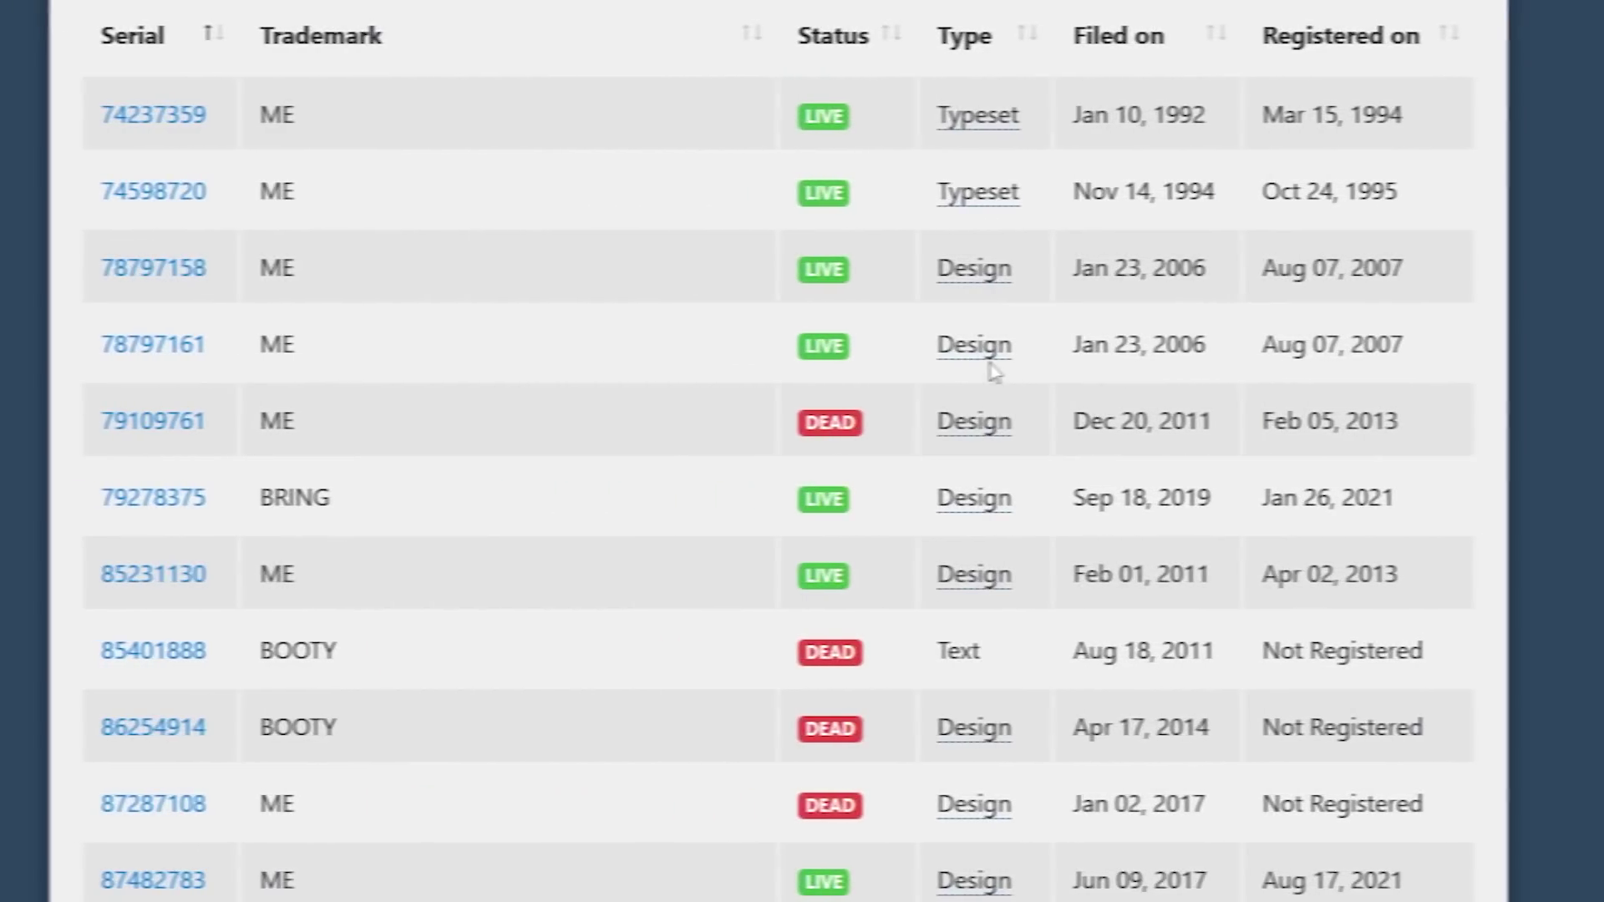
pyautogui.moveTo(986, 352)
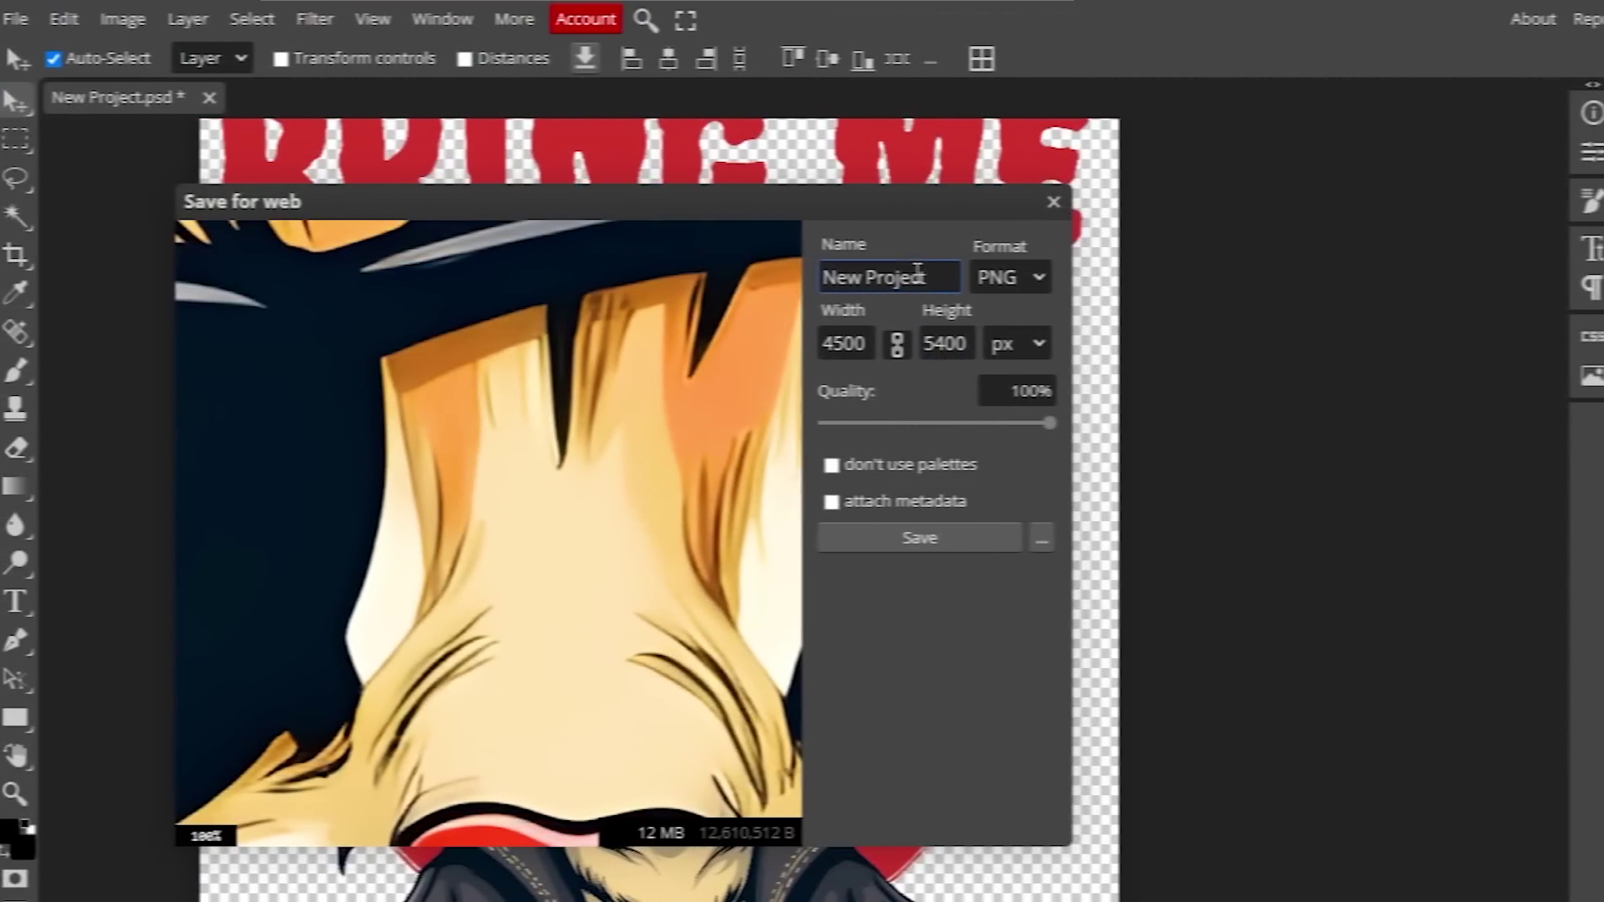
pyautogui.doubleClick(921, 274)
pyautogui.tripleClick(897, 276)
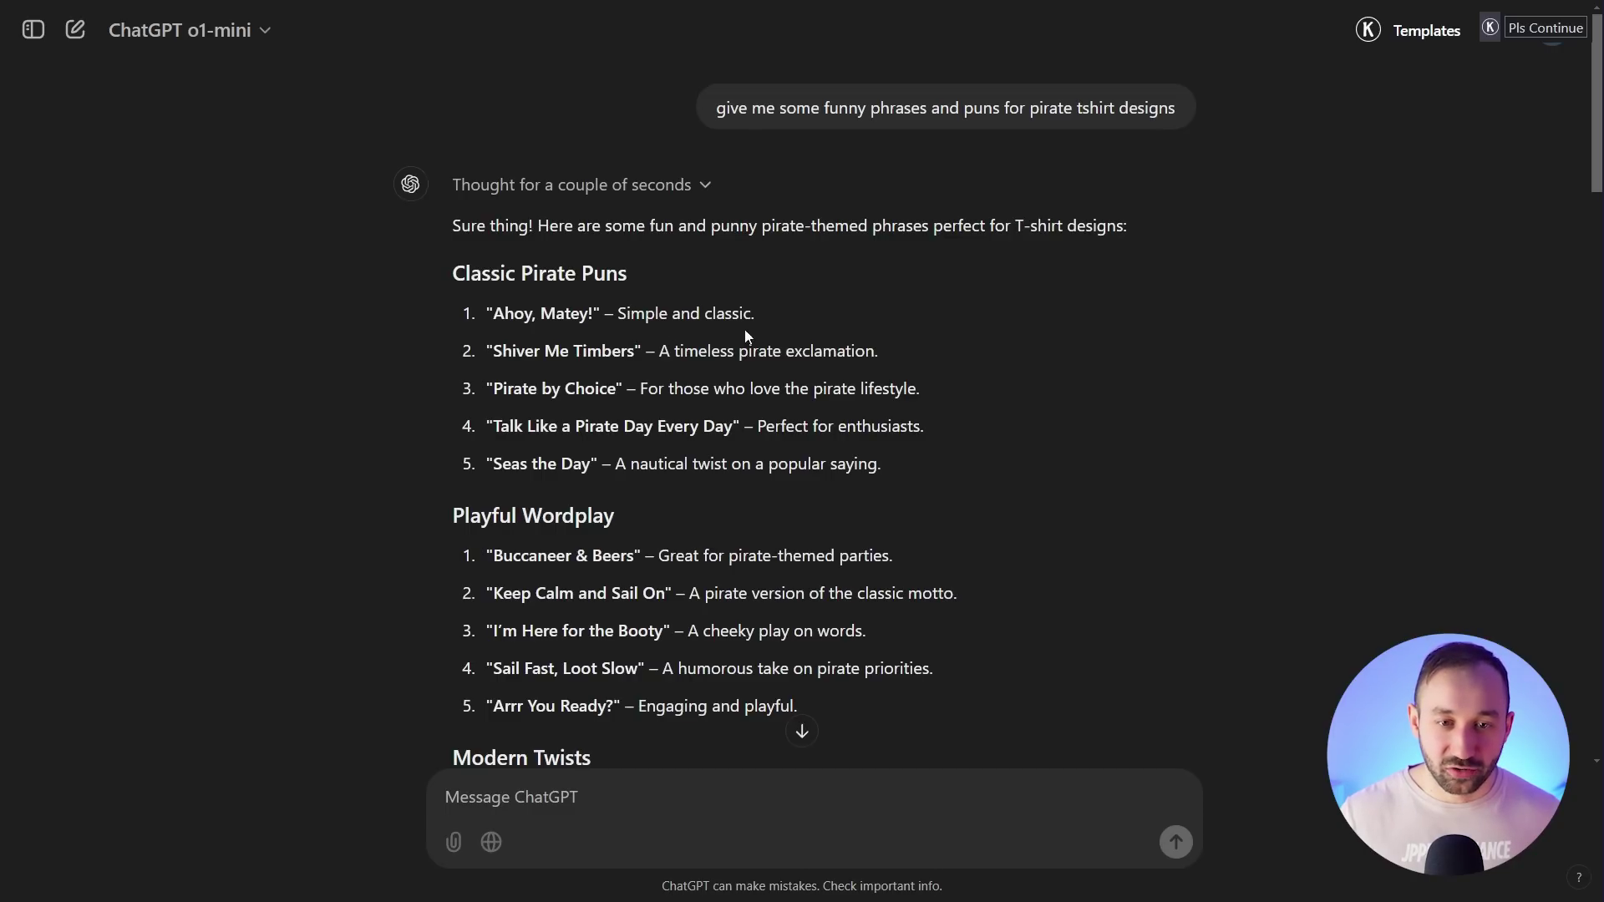
pyautogui.scroll(-1, 731, 342)
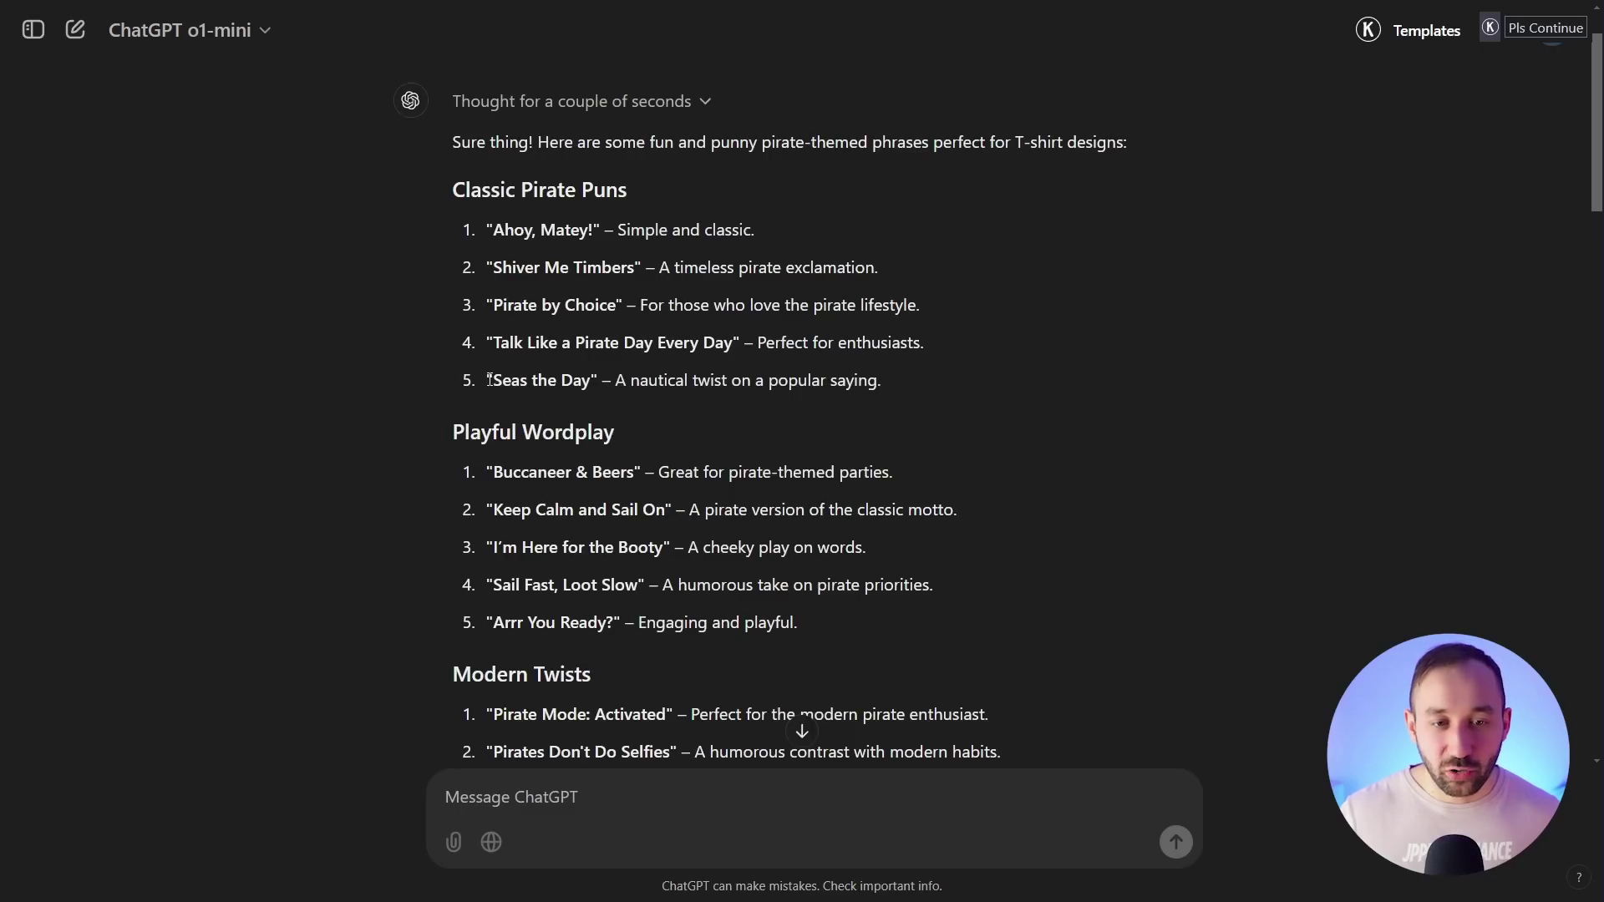
pyautogui.moveTo(490, 379); pyautogui.dragTo(570, 382)
pyautogui.click(560, 407)
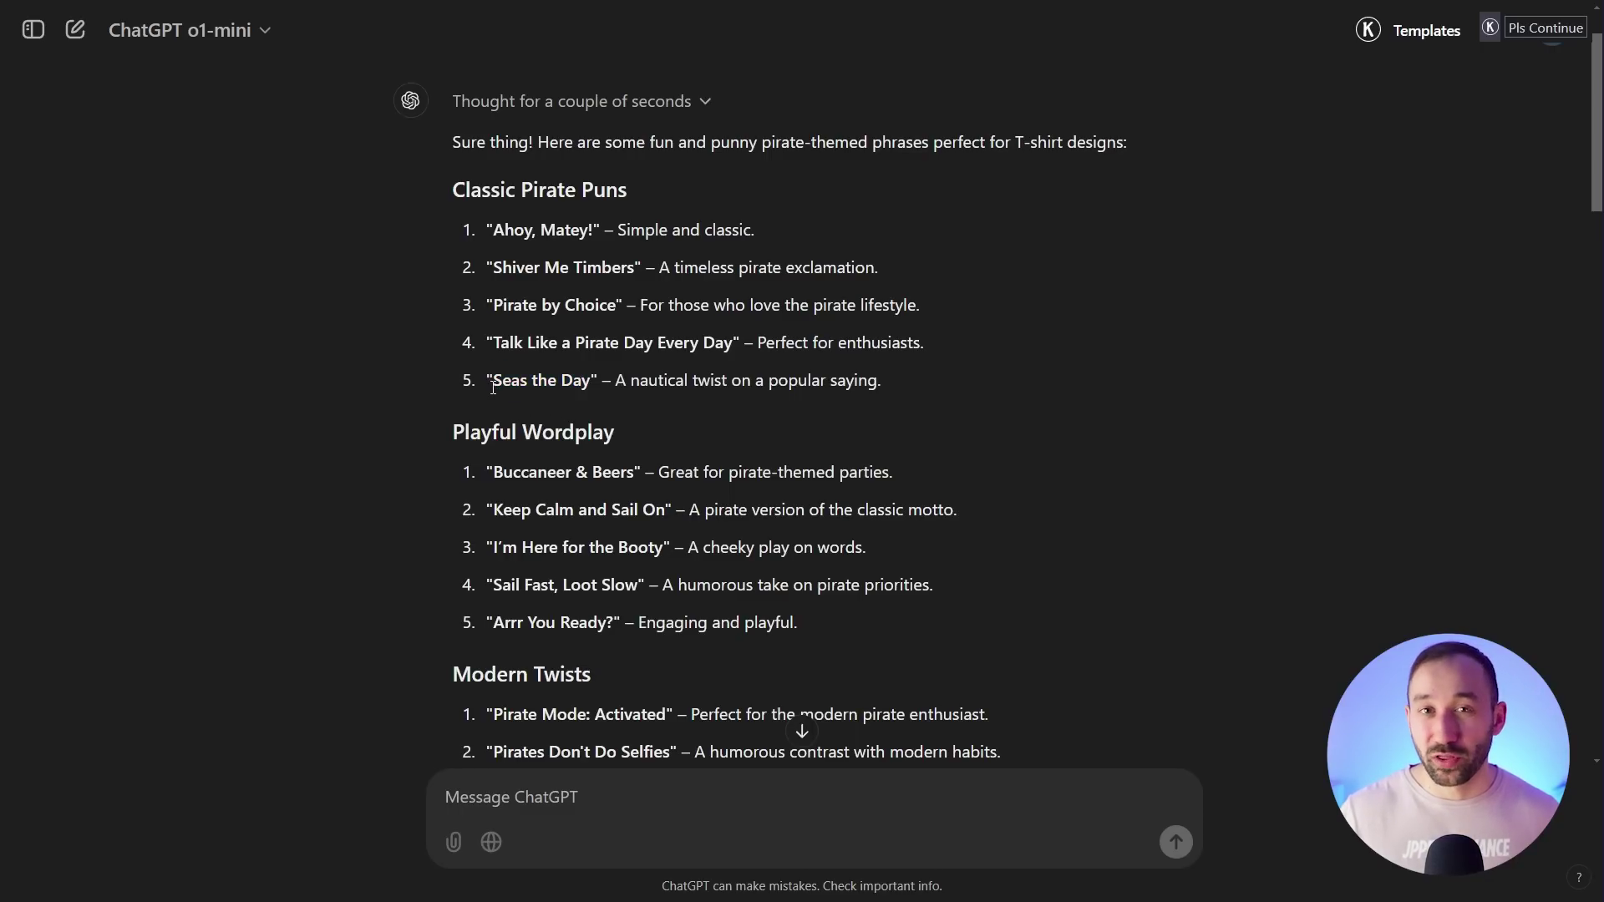
pyautogui.scroll(-1, 838, 422)
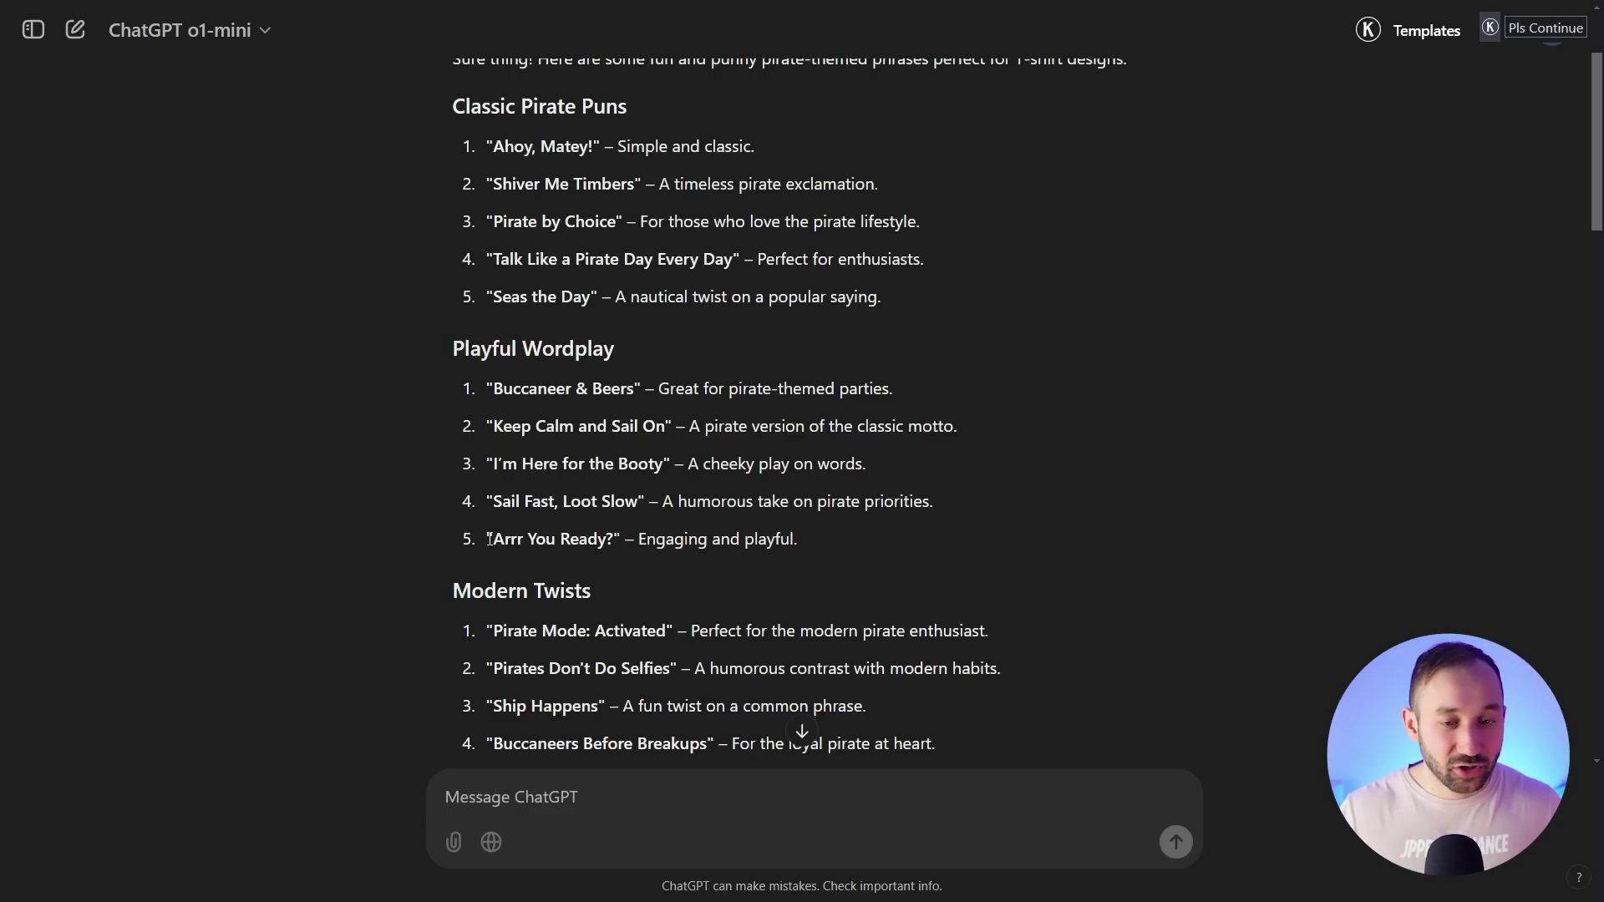
pyautogui.moveTo(489, 539); pyautogui.dragTo(622, 539)
pyautogui.click(621, 532)
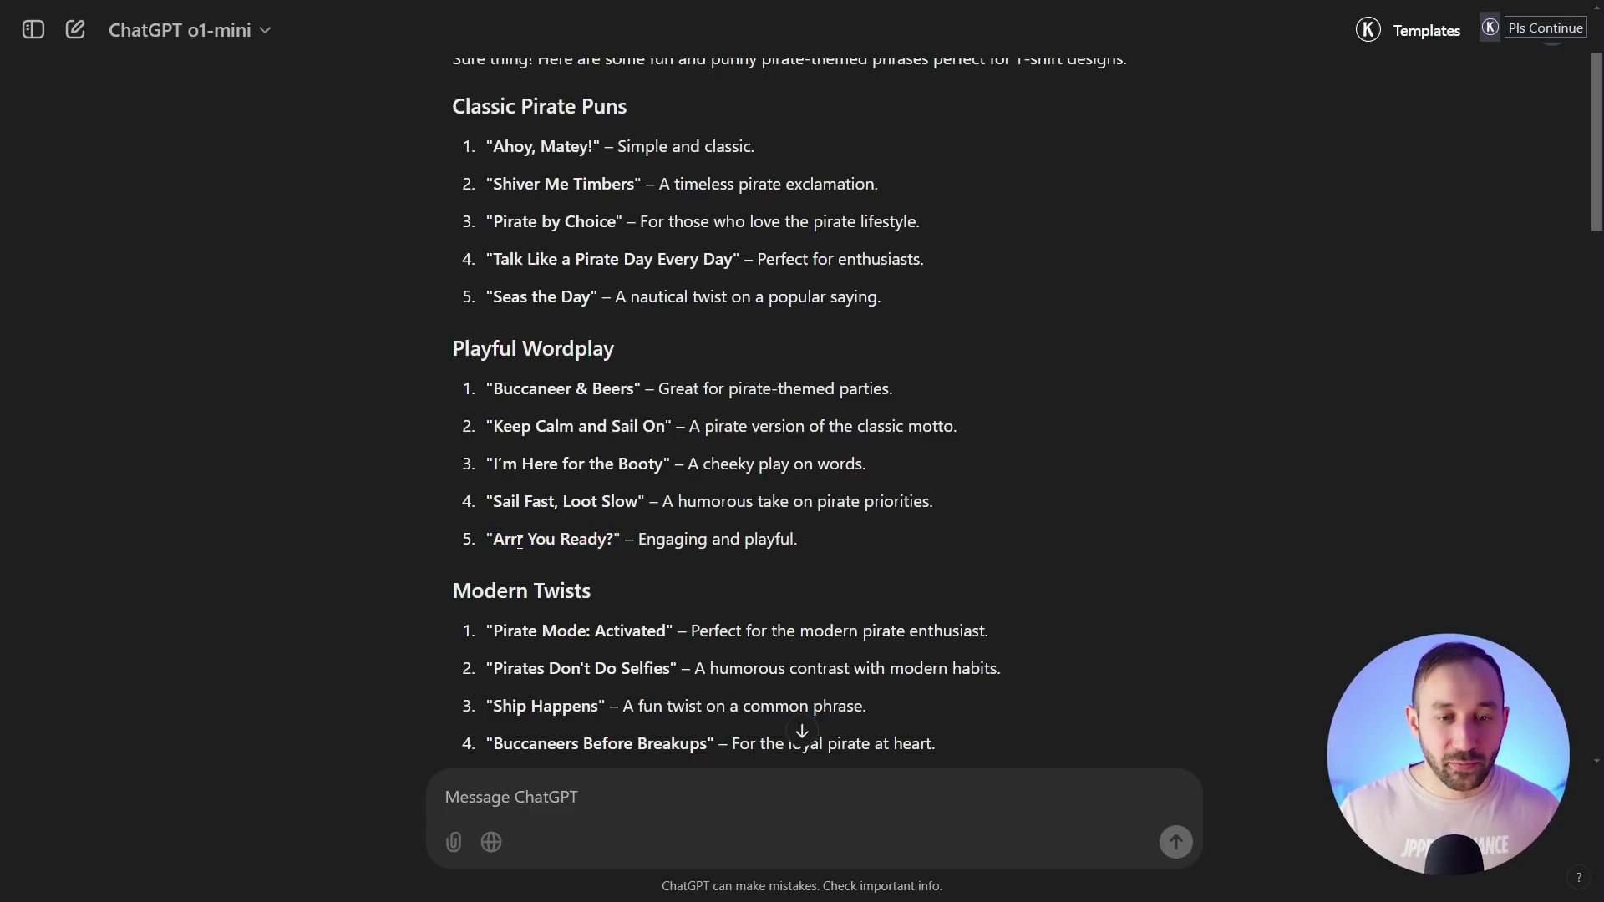
pyautogui.moveTo(522, 540); pyautogui.dragTo(485, 539)
pyautogui.click(495, 534)
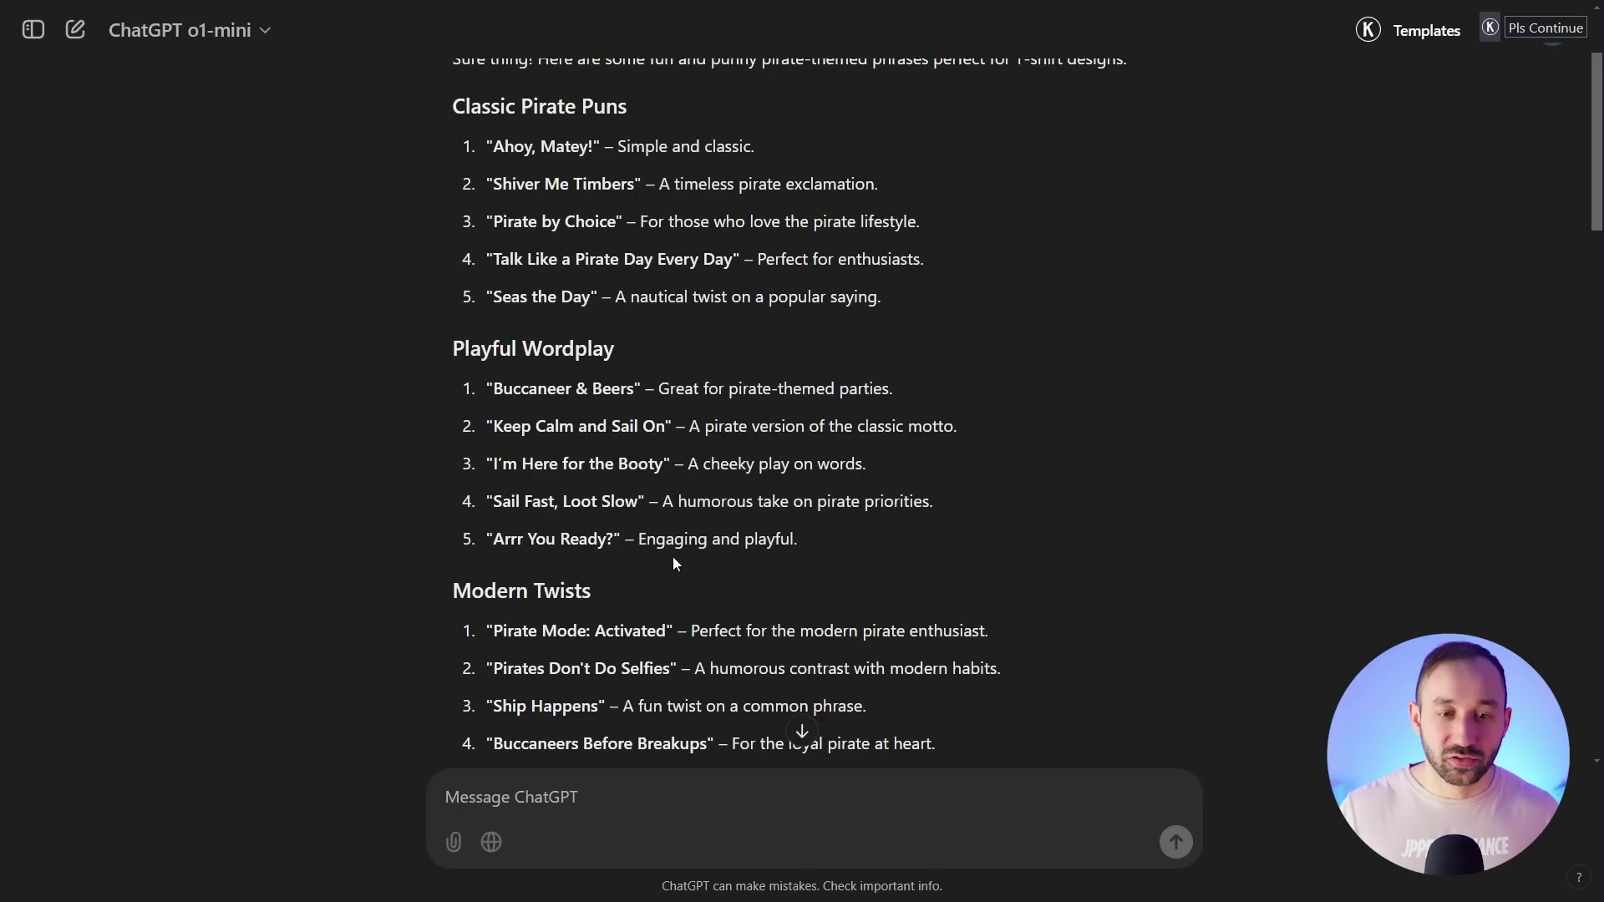
pyautogui.scroll(-1, 674, 558)
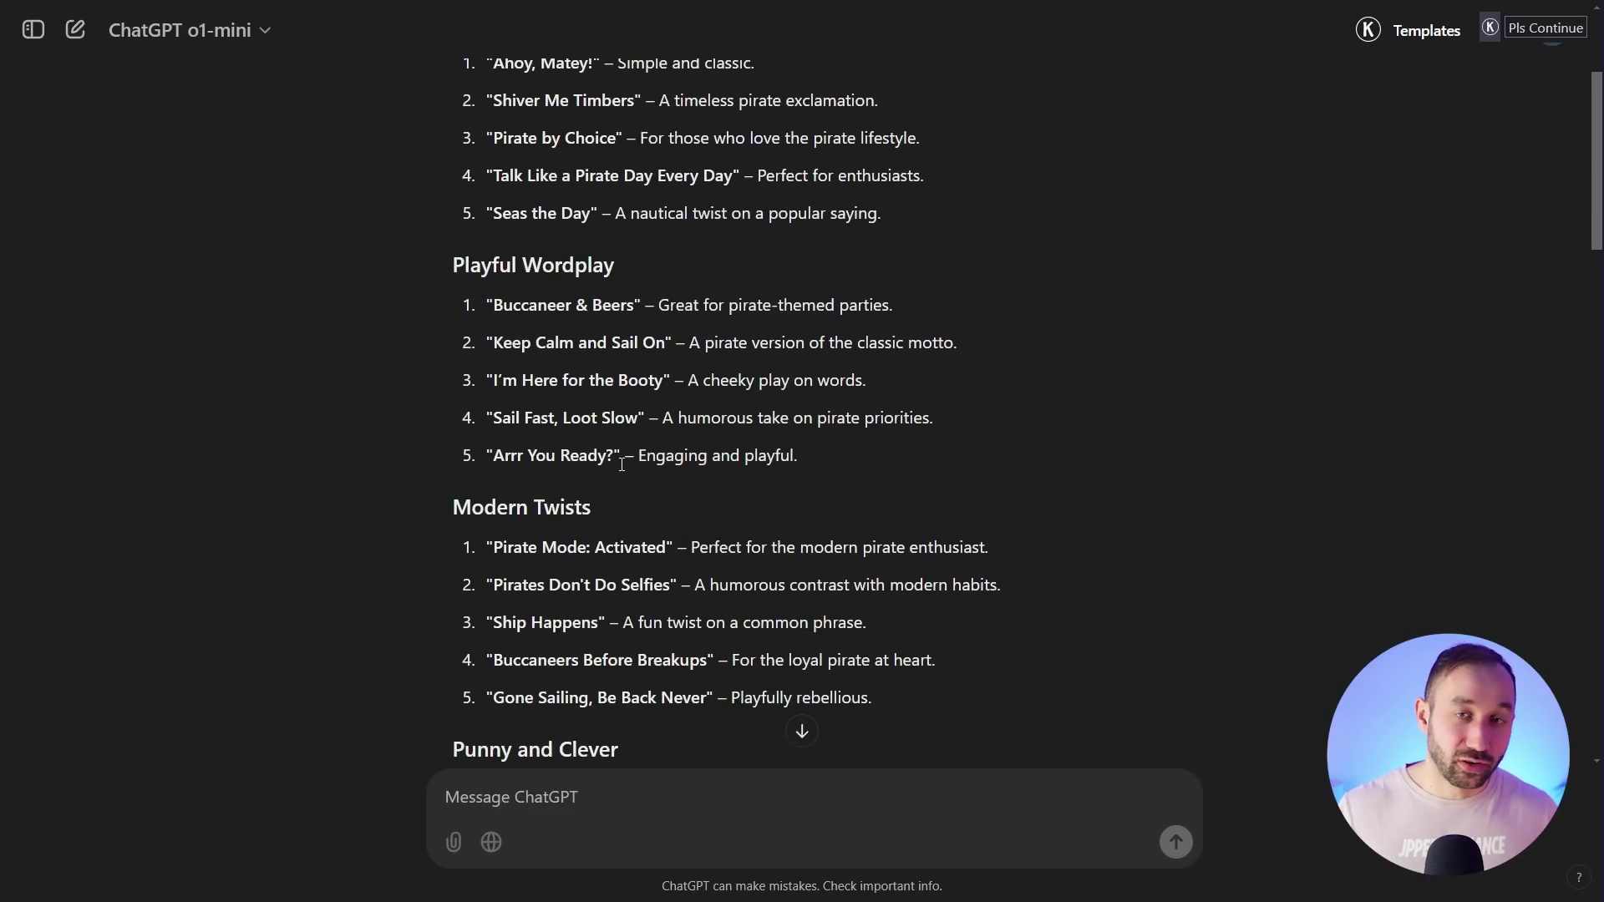
# Highlight 'Arrr' and 'Parrrrty Time!' while scrolling through the rest of the ChatGPT pun list.
pyautogui.moveTo(530, 452); pyautogui.dragTo(491, 455)
pyautogui.click(493, 455)
pyautogui.scroll(-5, 743, 493)
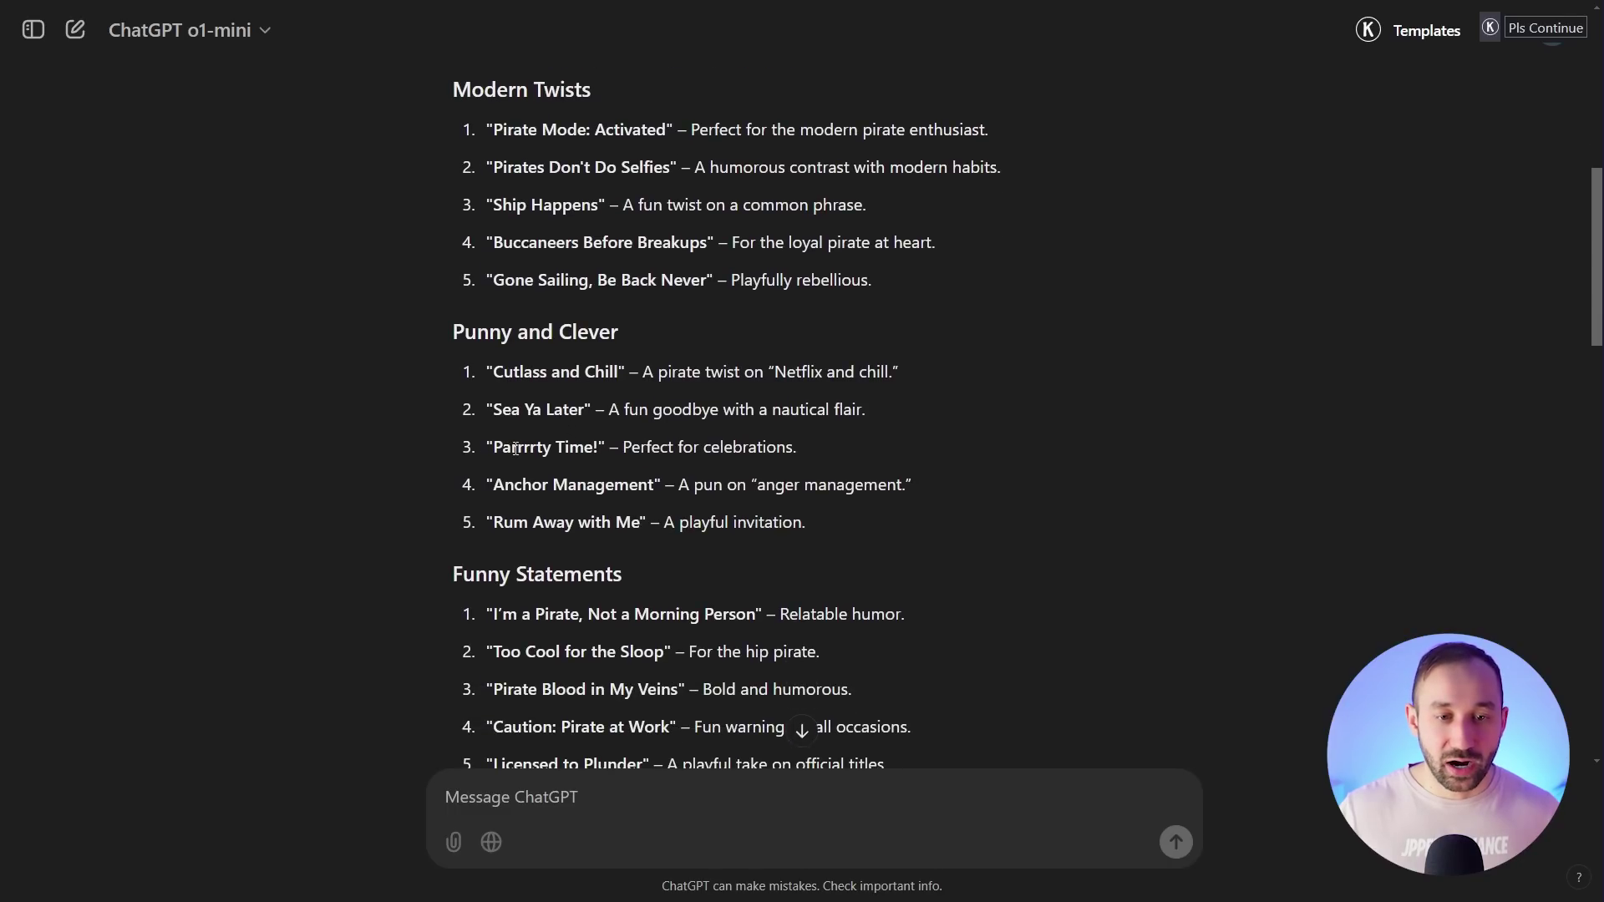
pyautogui.moveTo(599, 449); pyautogui.dragTo(483, 451)
pyautogui.click(541, 481)
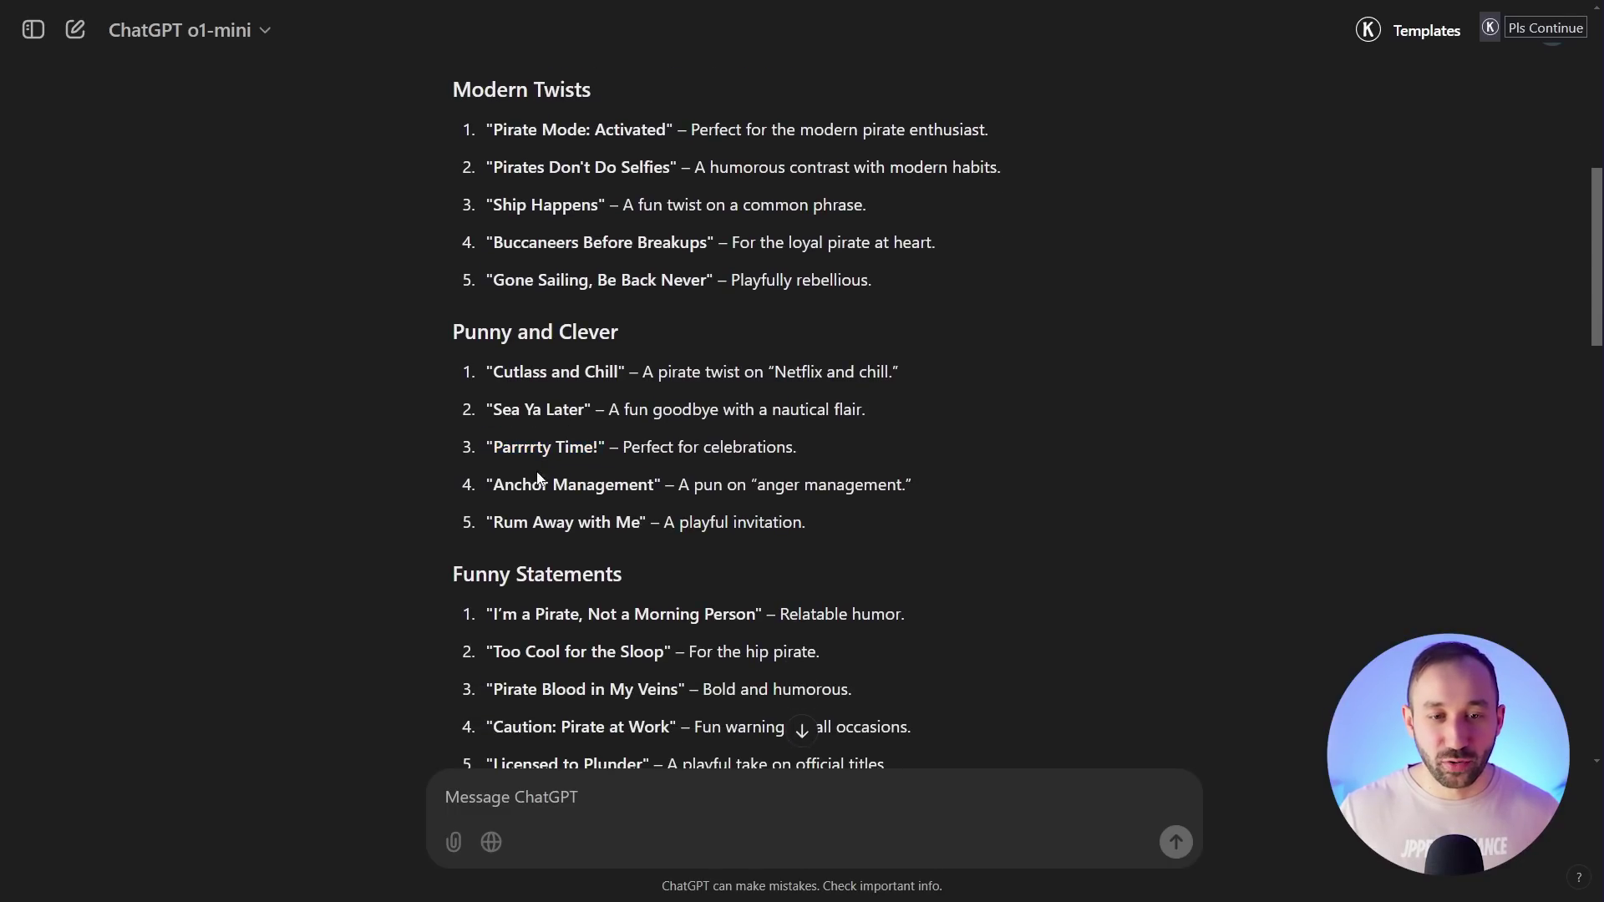
pyautogui.scroll(-1, 703, 491)
pyautogui.scroll(-2, 700, 489)
pyautogui.scroll(7, 694, 490)
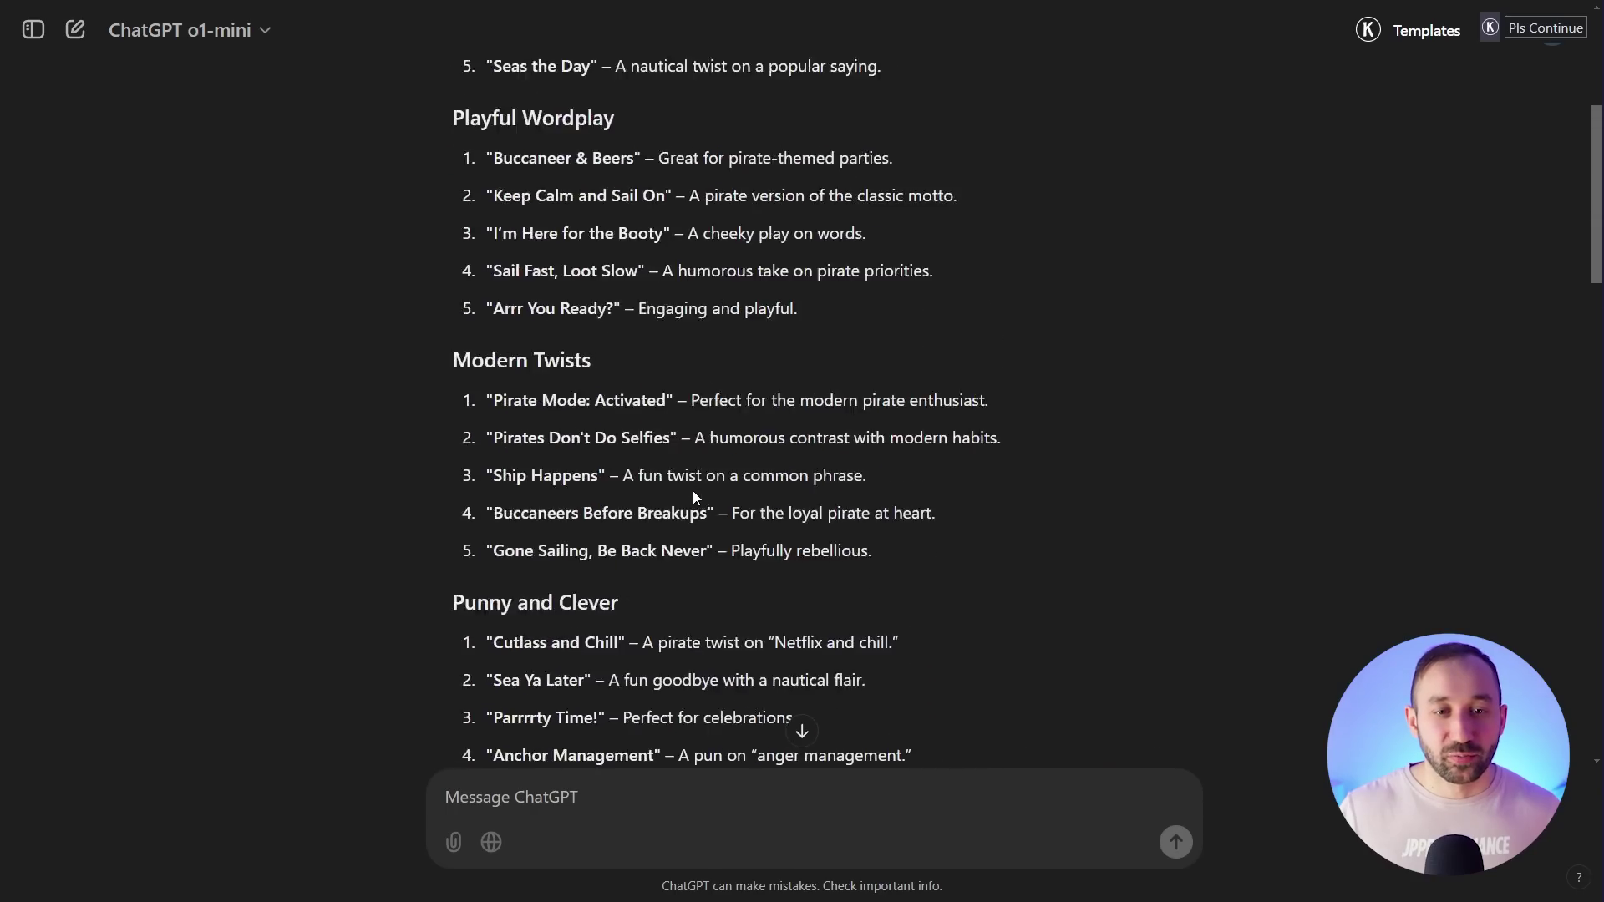
pyautogui.scroll(4, 693, 492)
pyautogui.scroll(-11, 597, 700)
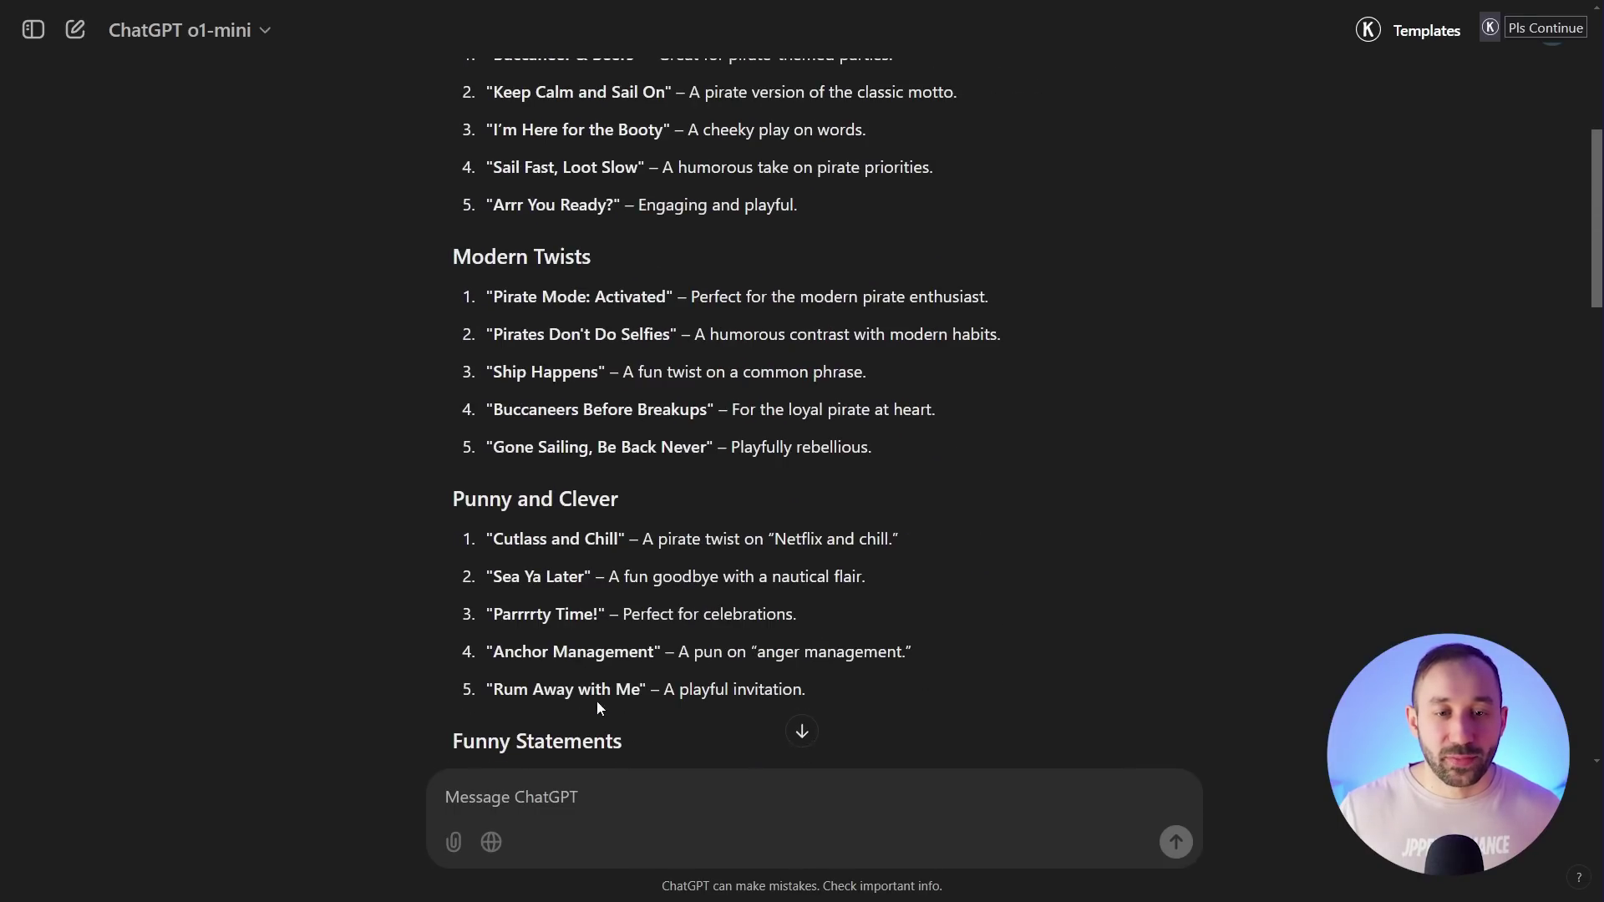
pyautogui.scroll(-3, 609, 547)
pyautogui.scroll(14, 711, 389)
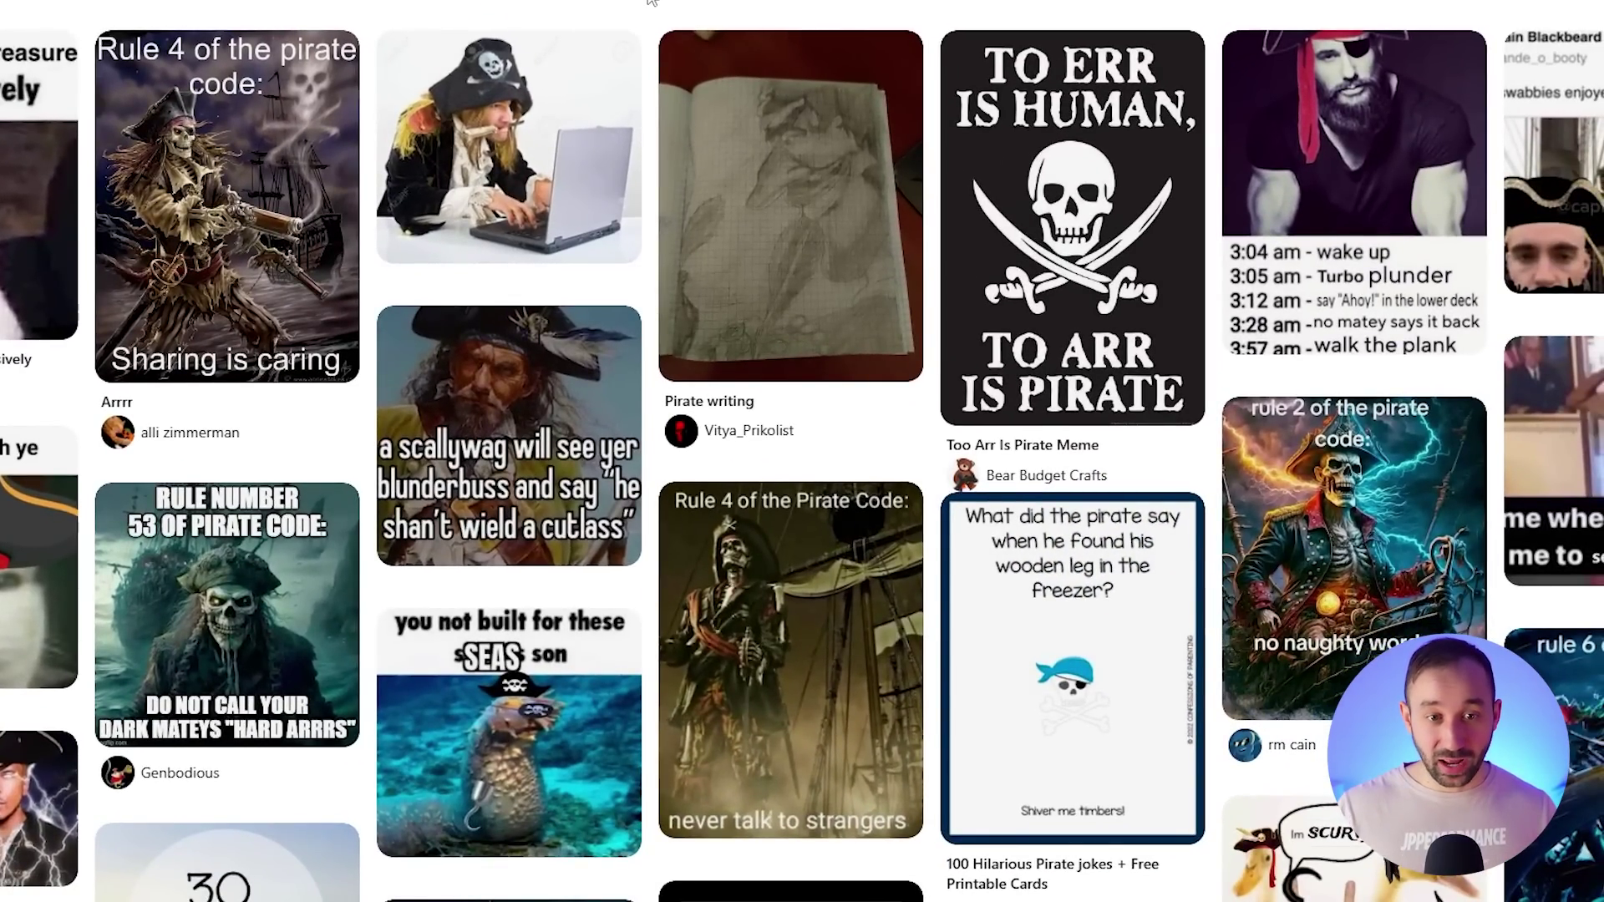
pyautogui.scroll(-3, 650, 23)
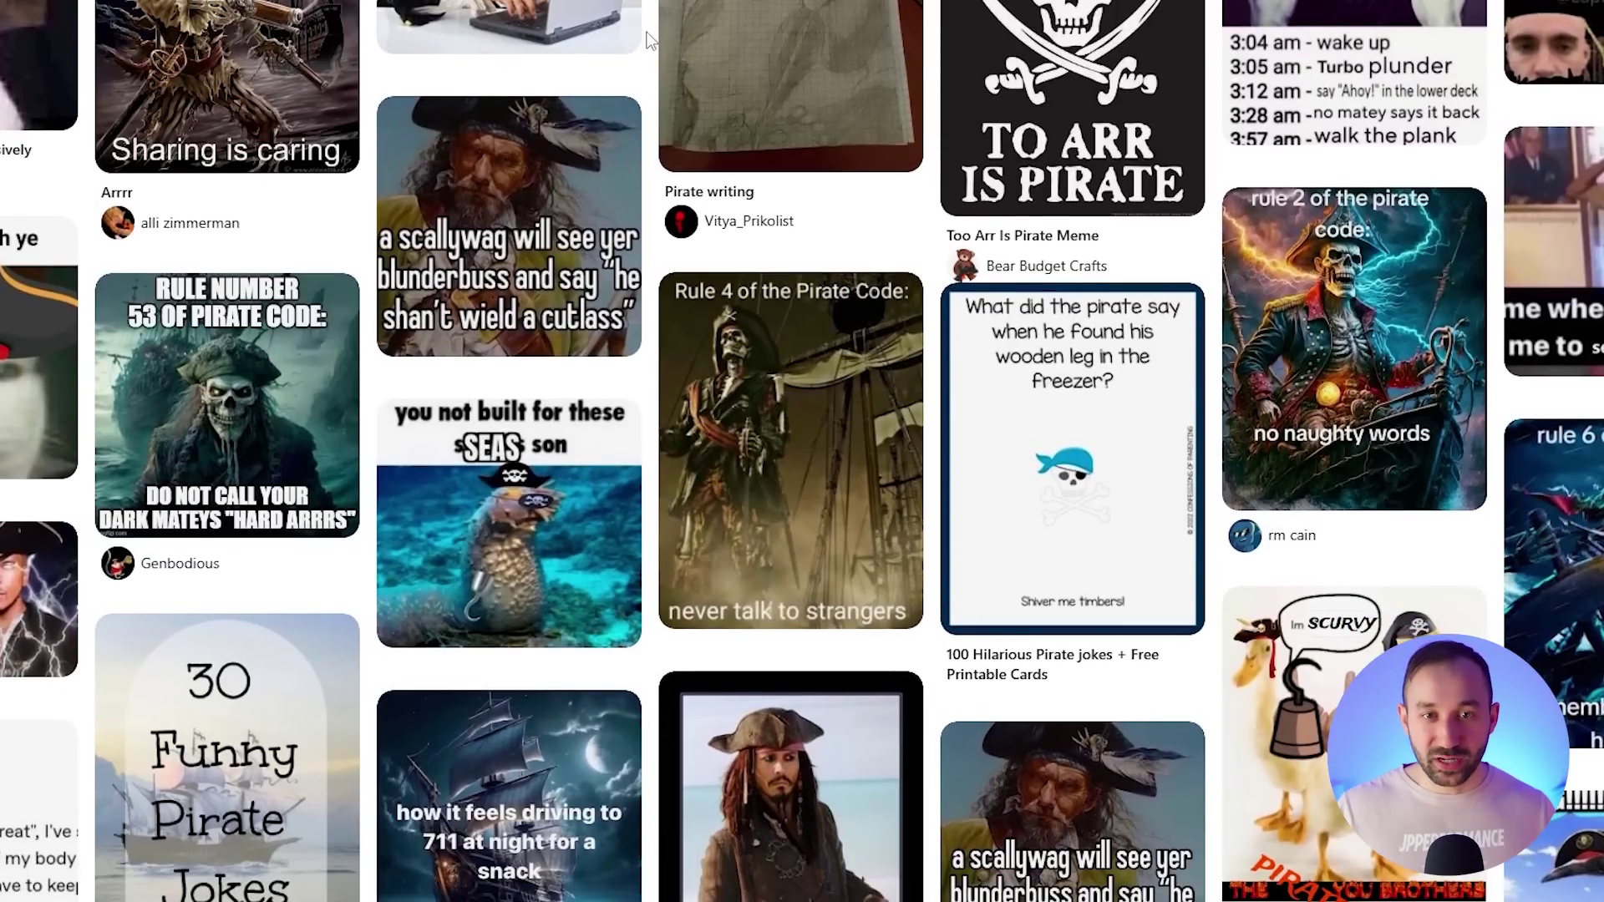
pyautogui.scroll(-1, 650, 40)
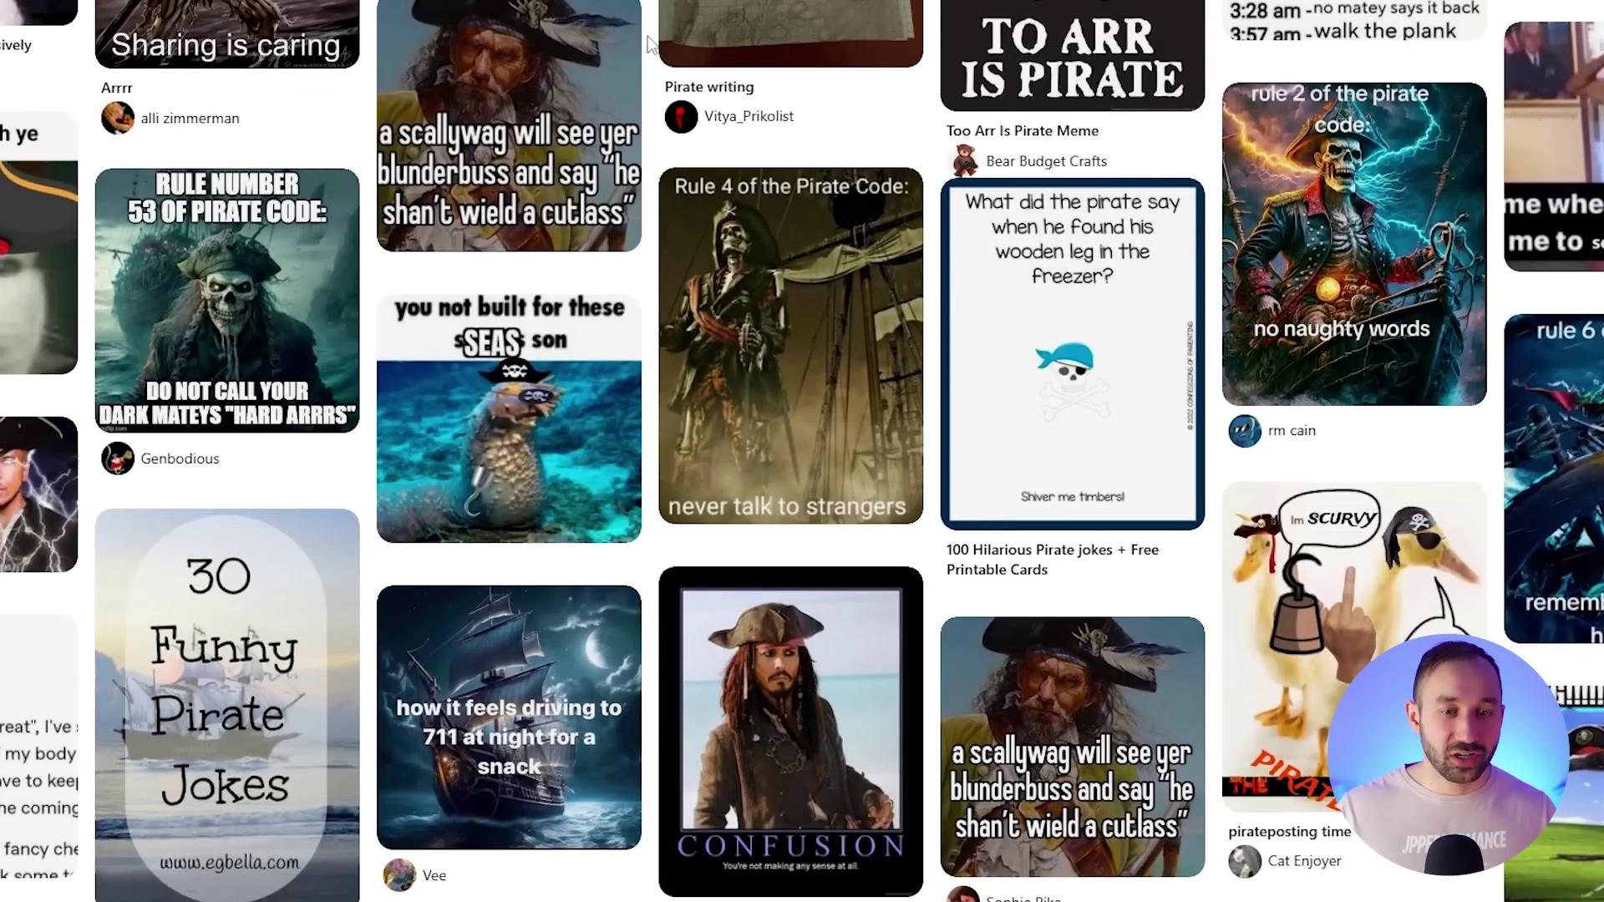
pyautogui.scroll(3, 651, 43)
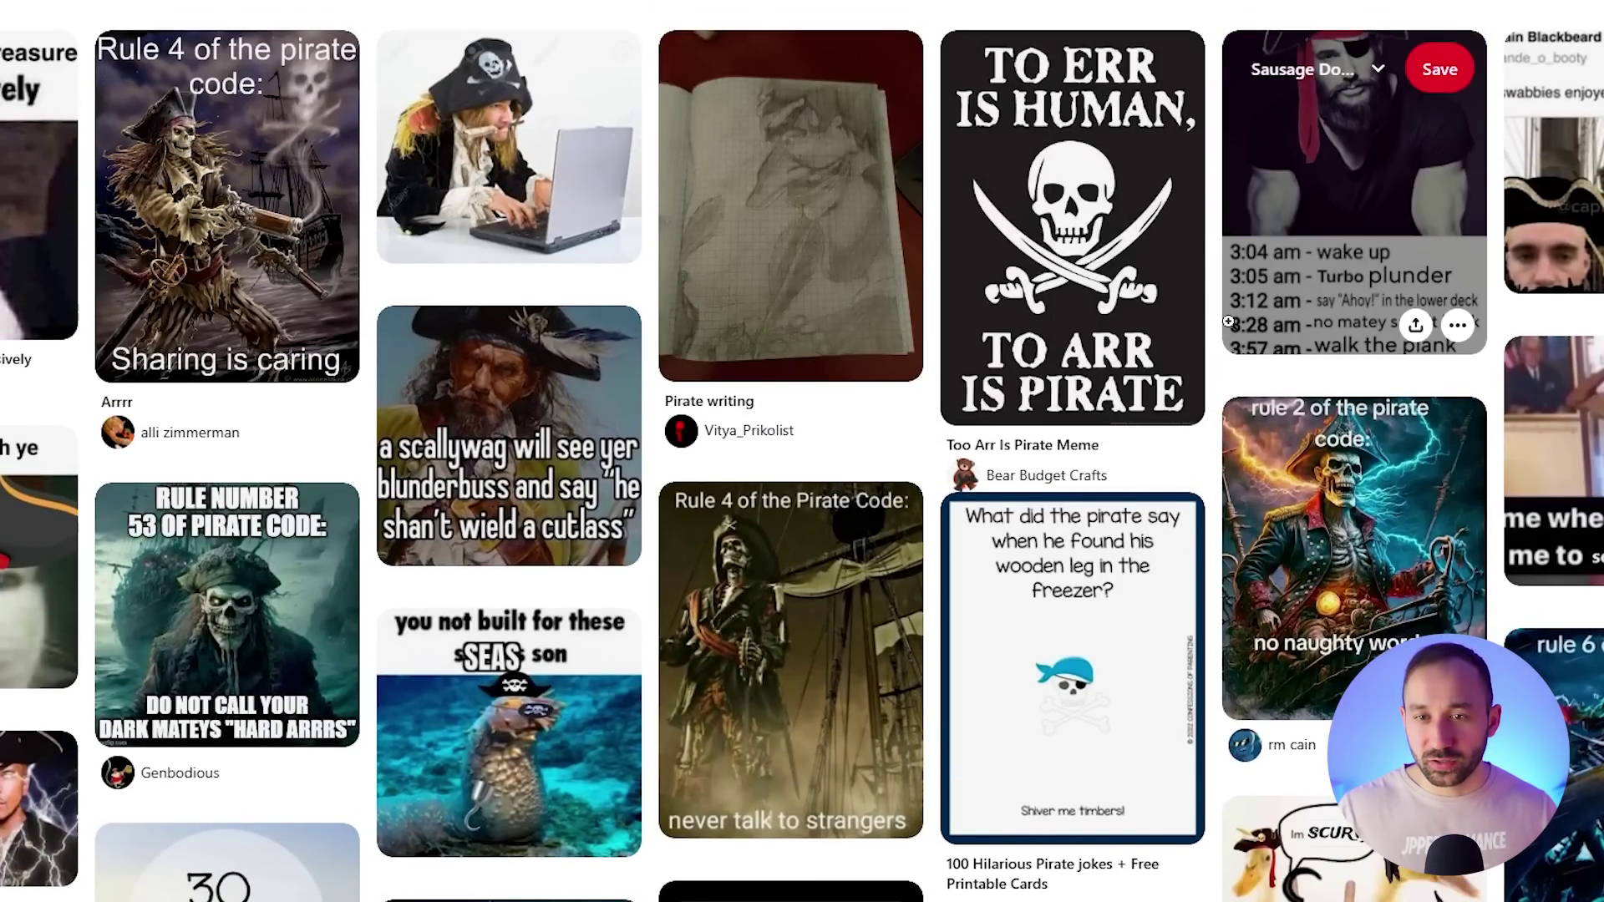
pyautogui.click(1134, 212)
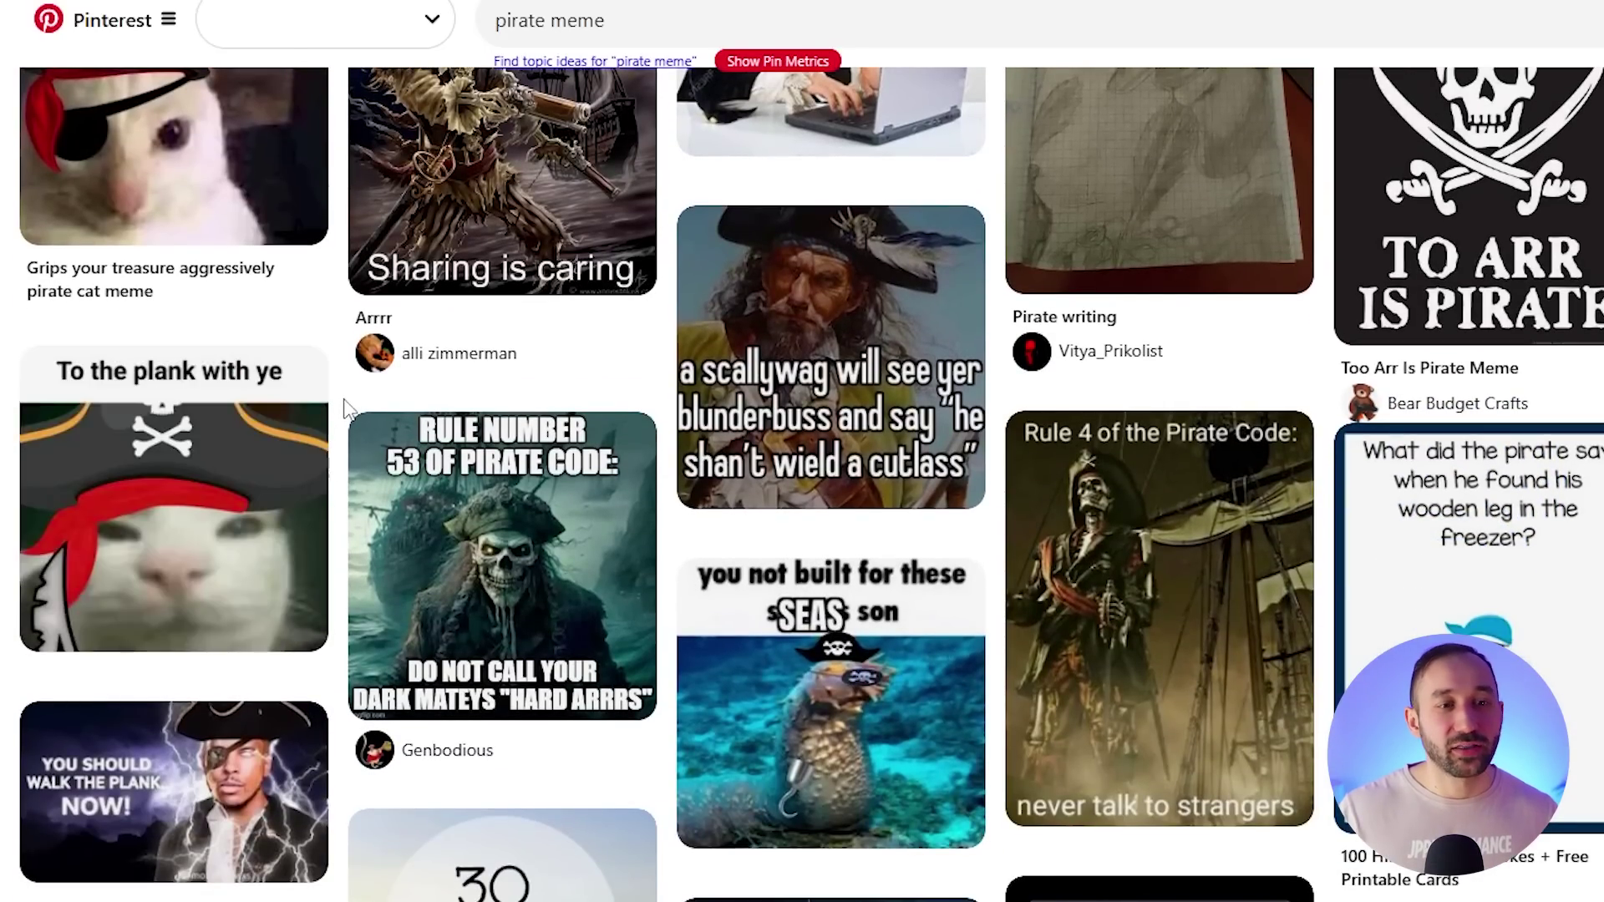
pyautogui.moveTo(250, 598)
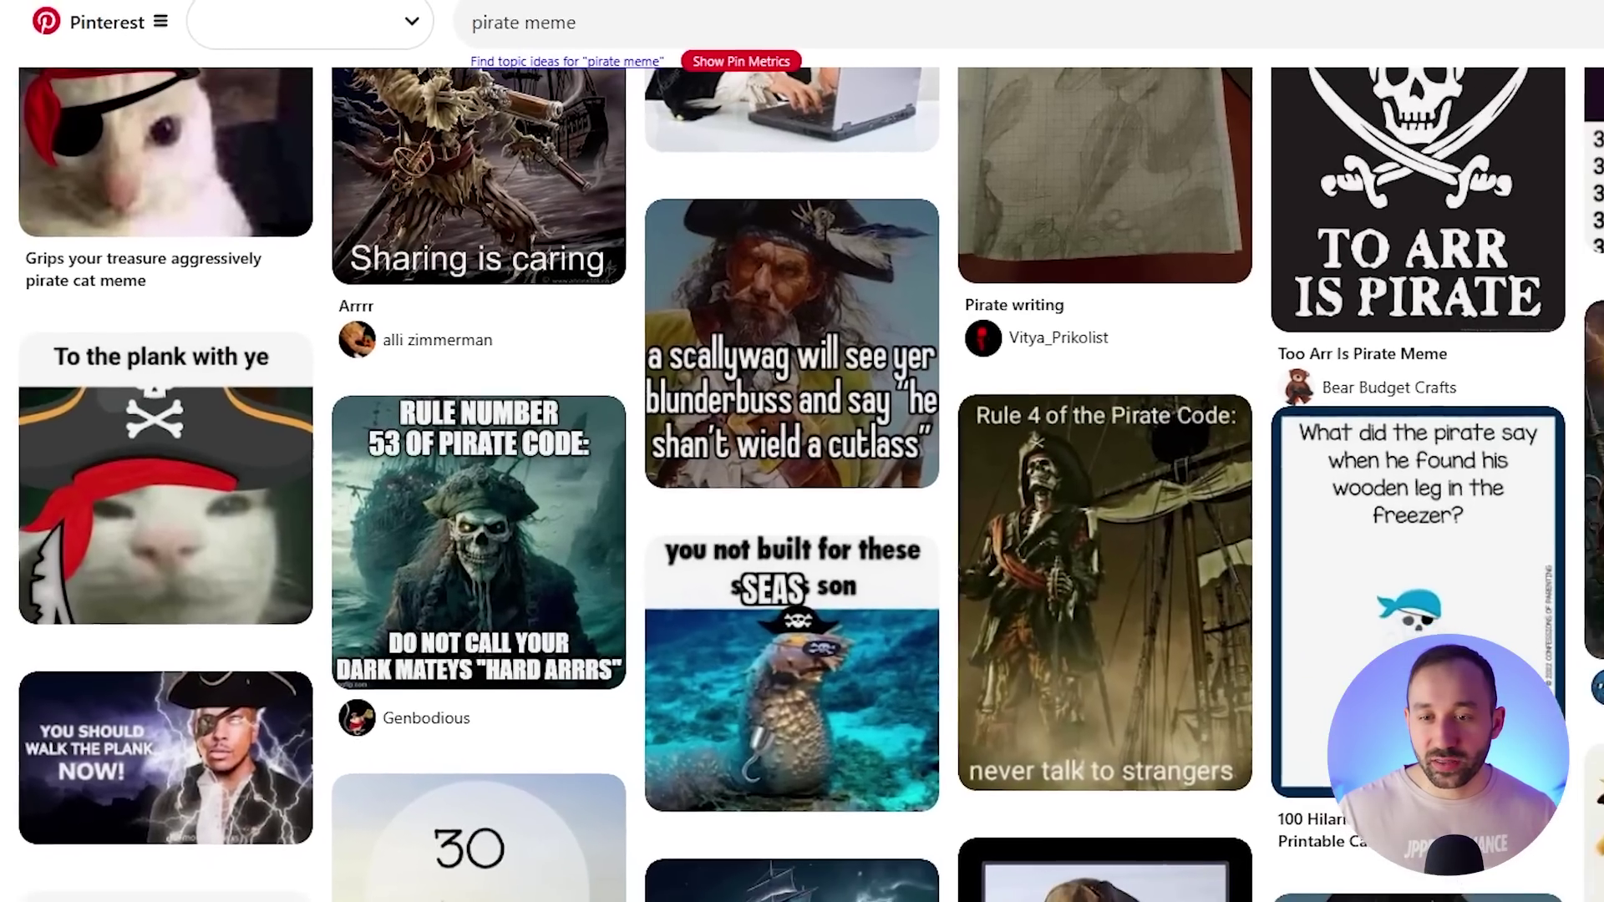
# Scroll down the pirate meme pin grid, then back to the top so Search Insights and Related Trends show.
pyautogui.scroll(-5, 1571, 501)
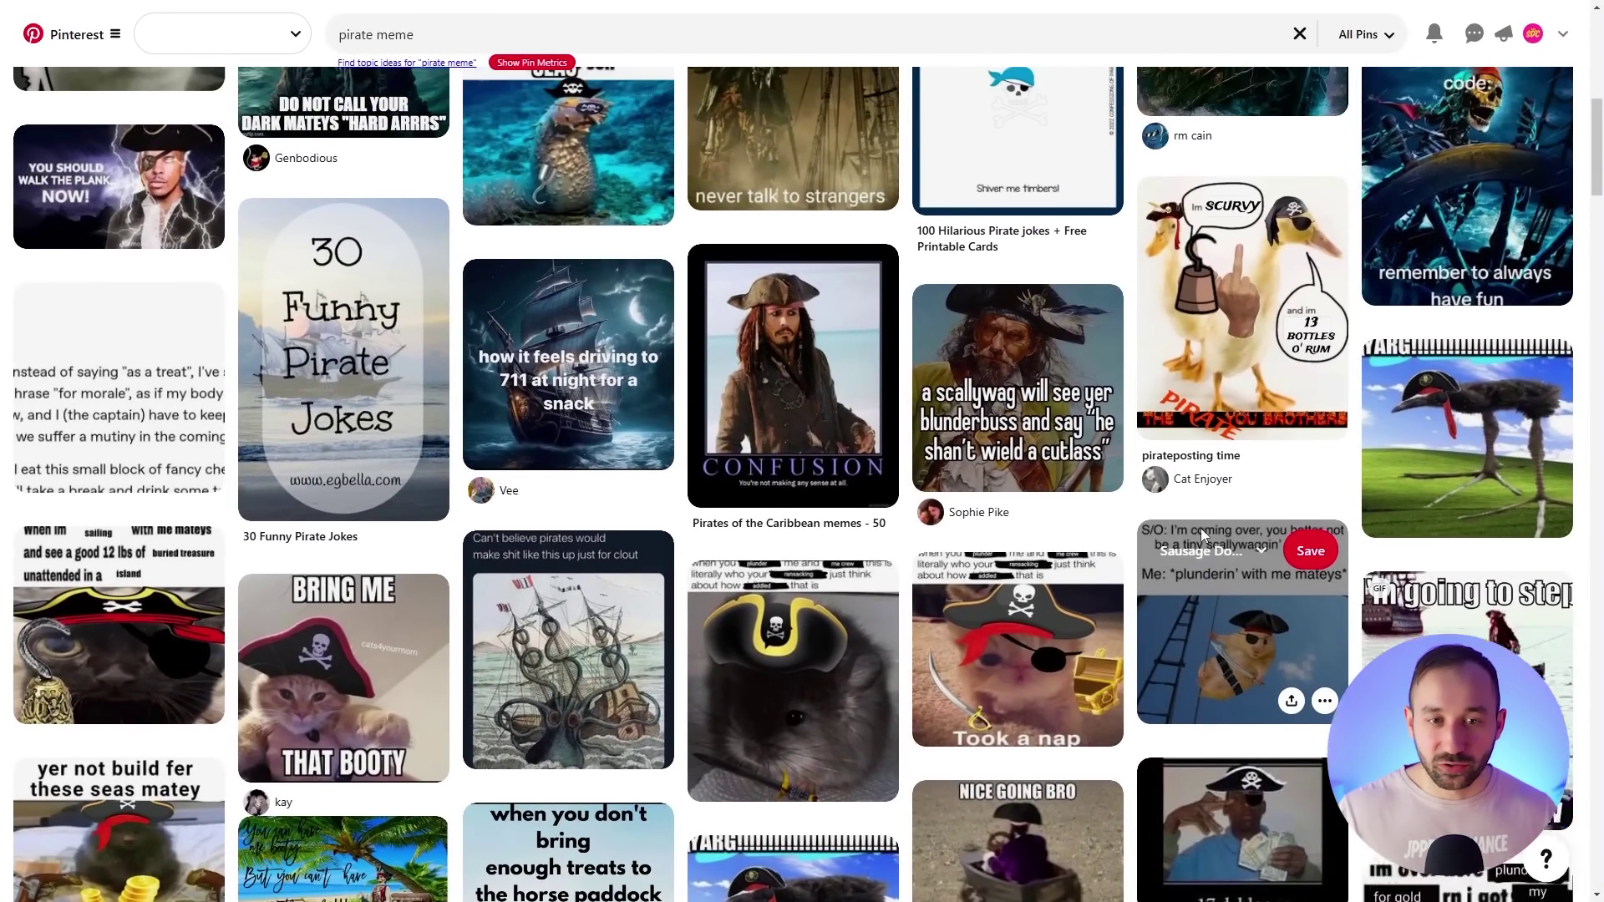
pyautogui.scroll(4, 1201, 529)
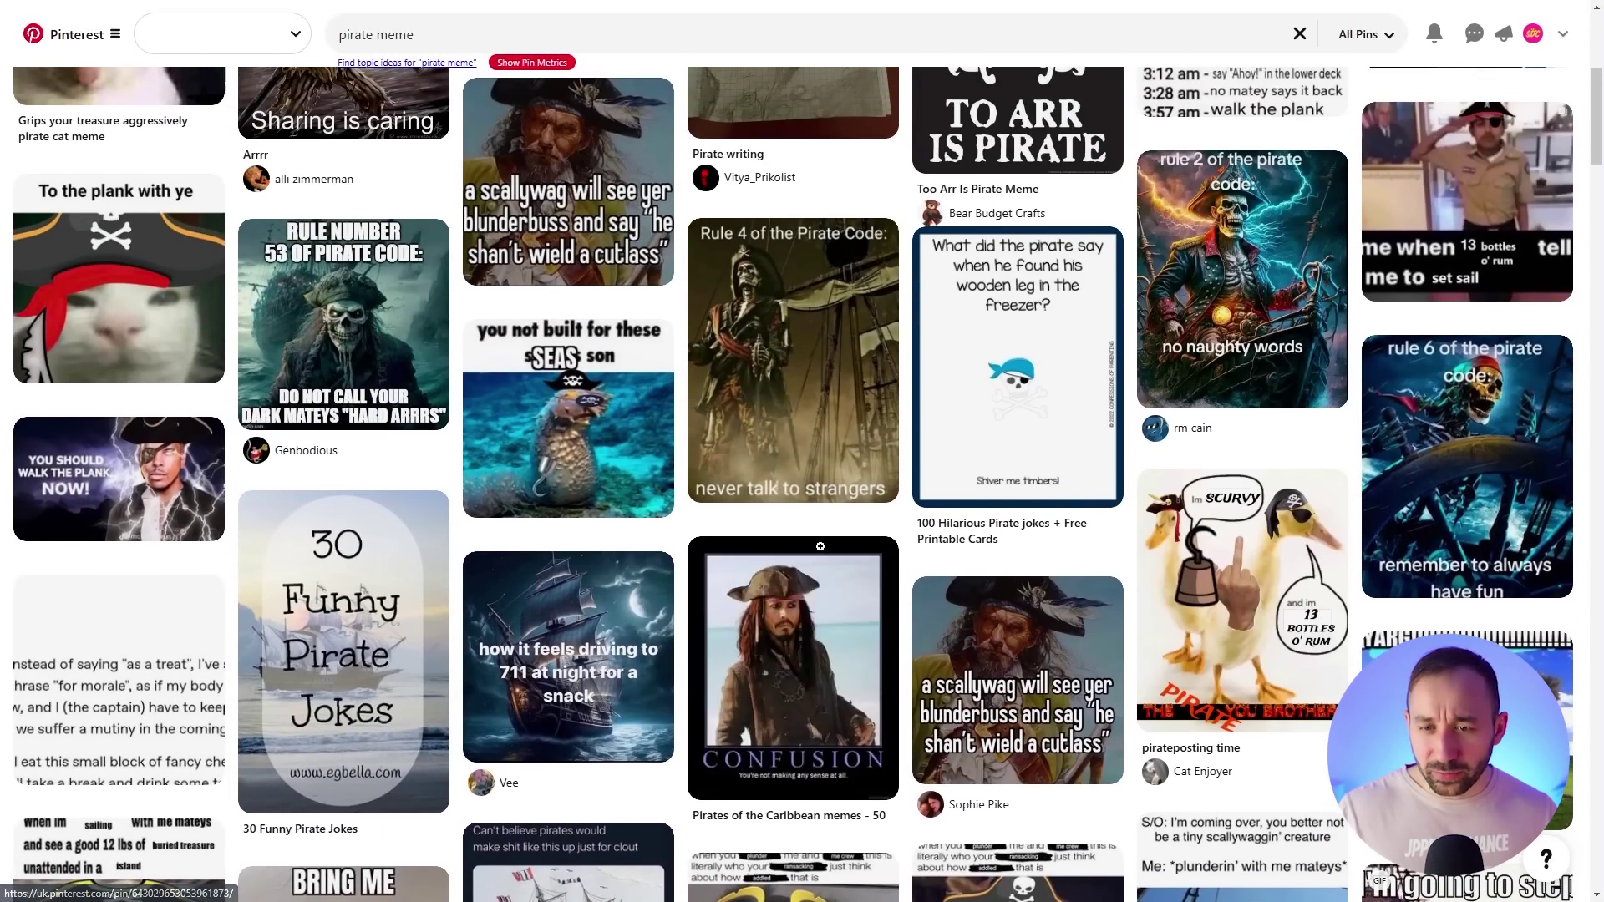
pyautogui.scroll(-7, 830, 701)
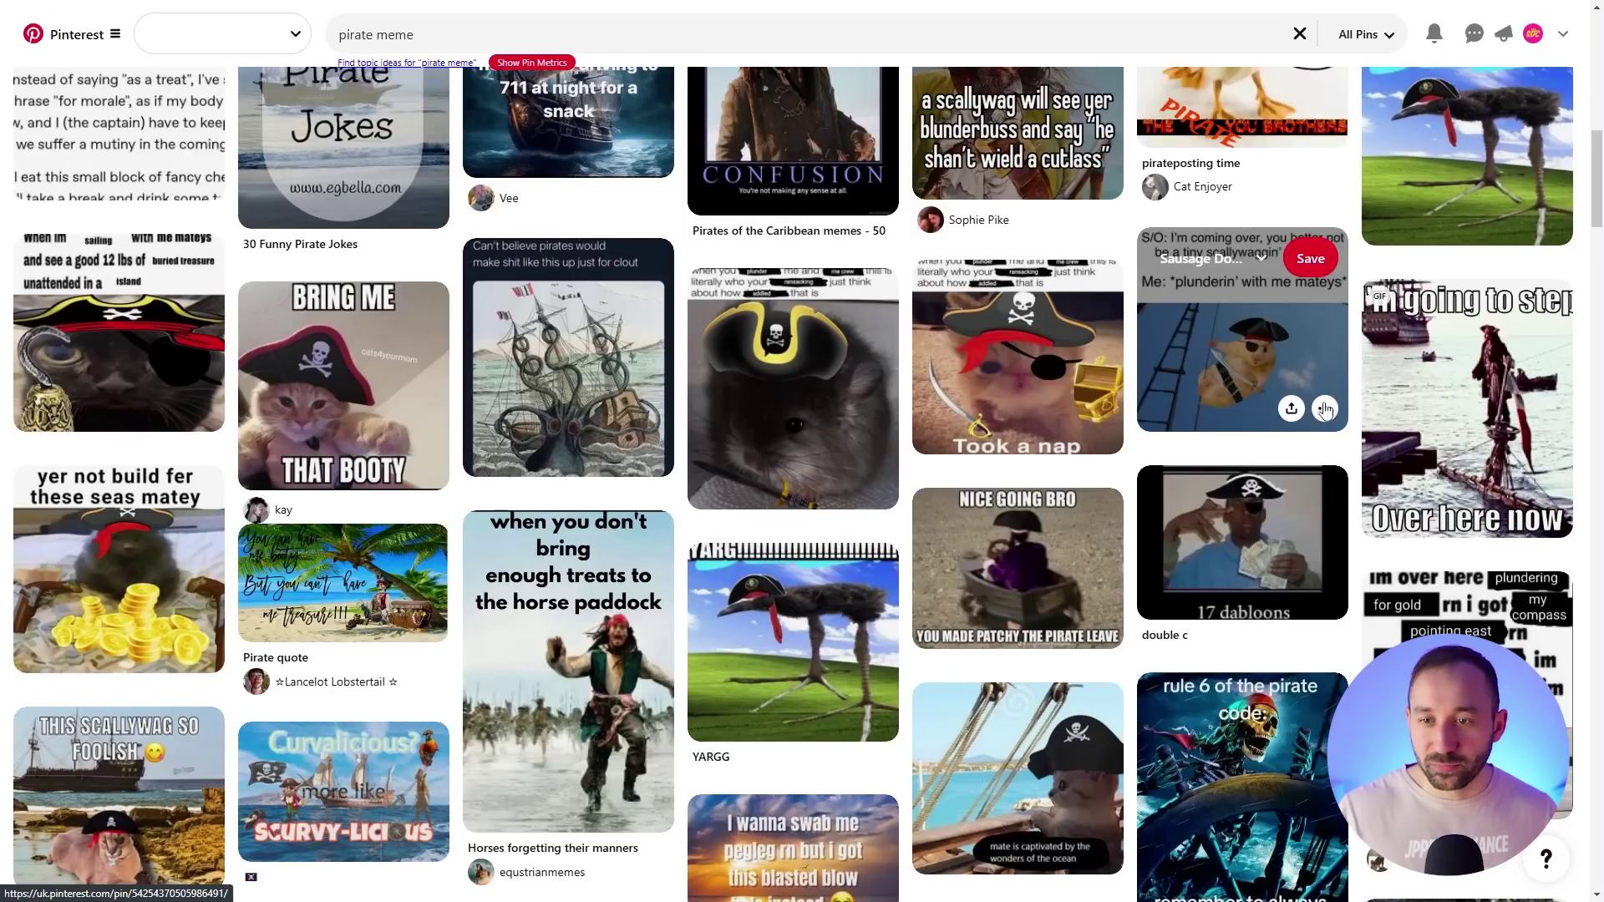
pyautogui.scroll(-4, 1355, 418)
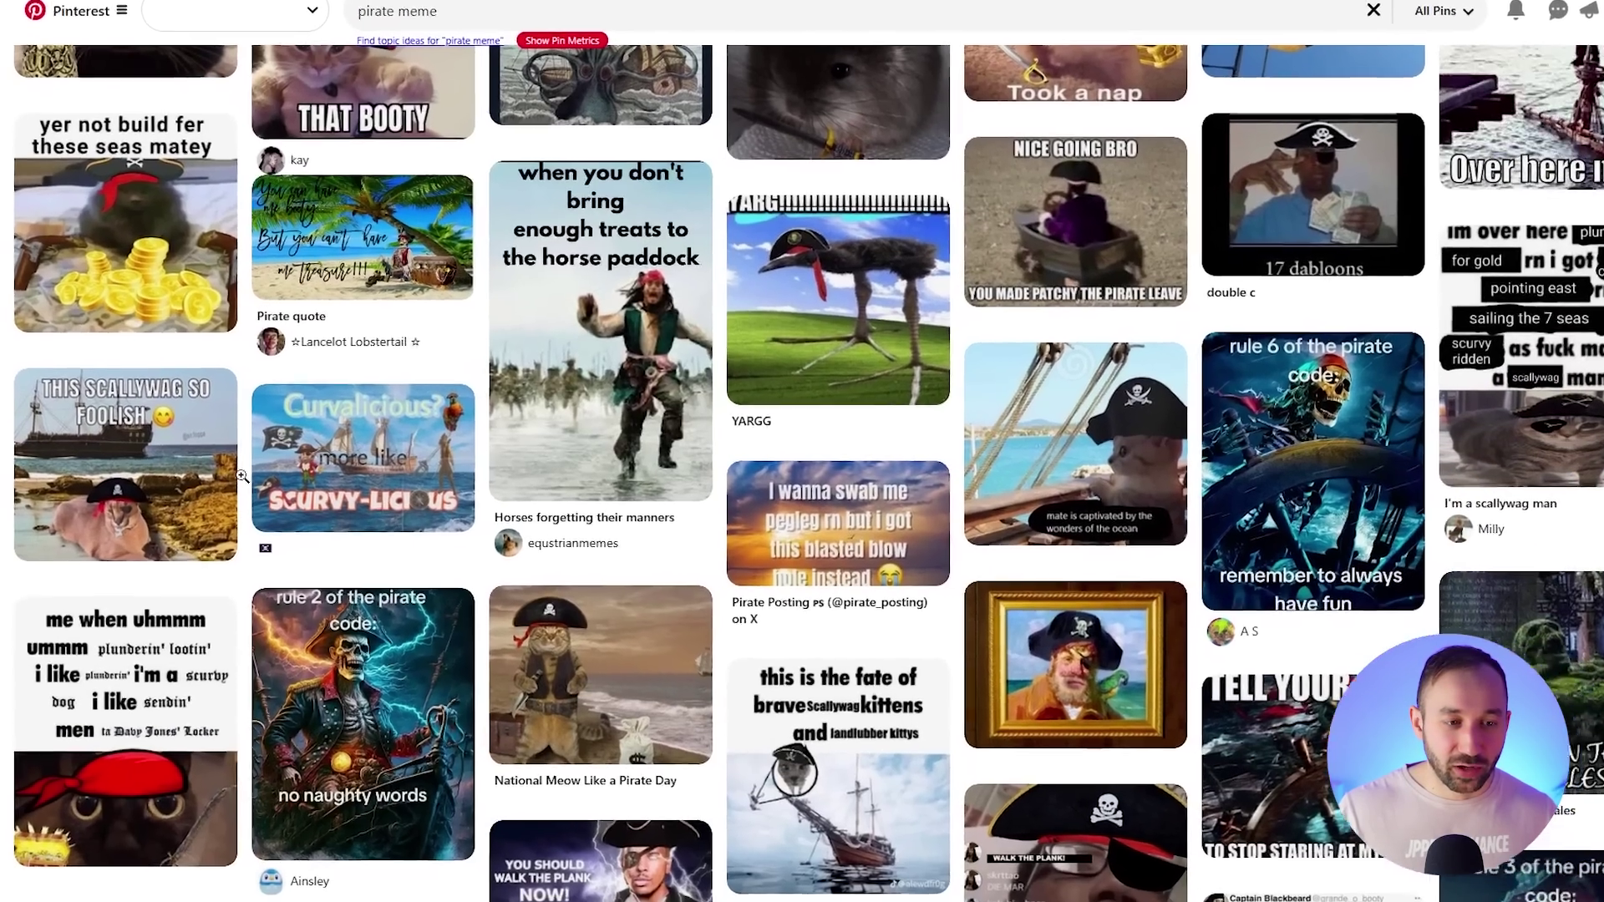
pyautogui.scroll(4, 468, 434)
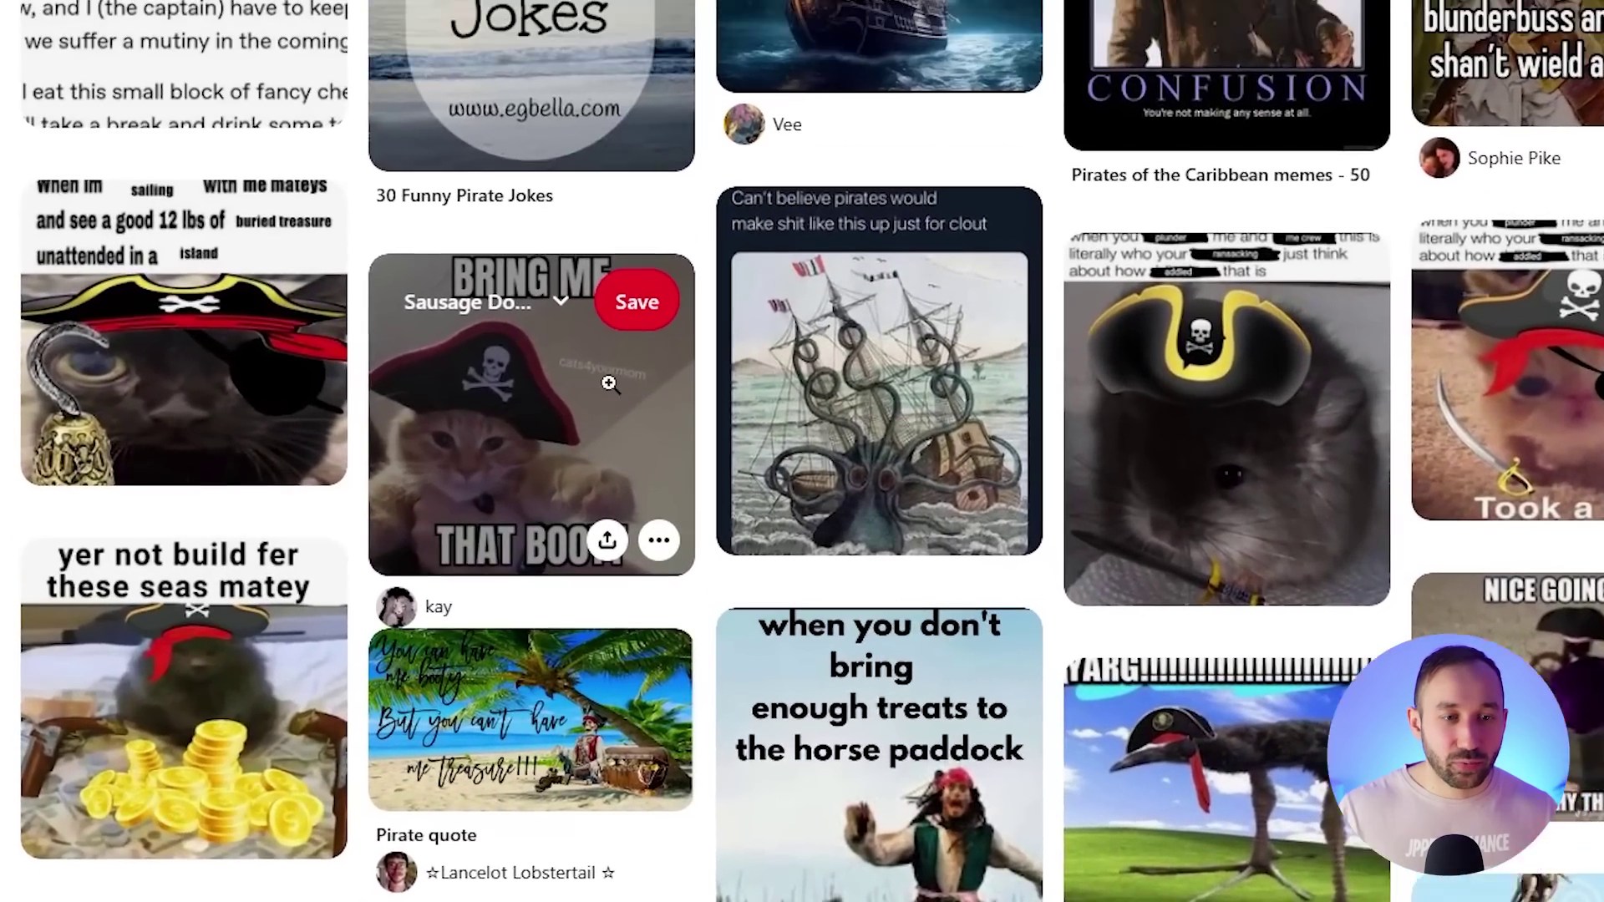
pyautogui.scroll(1, 609, 383)
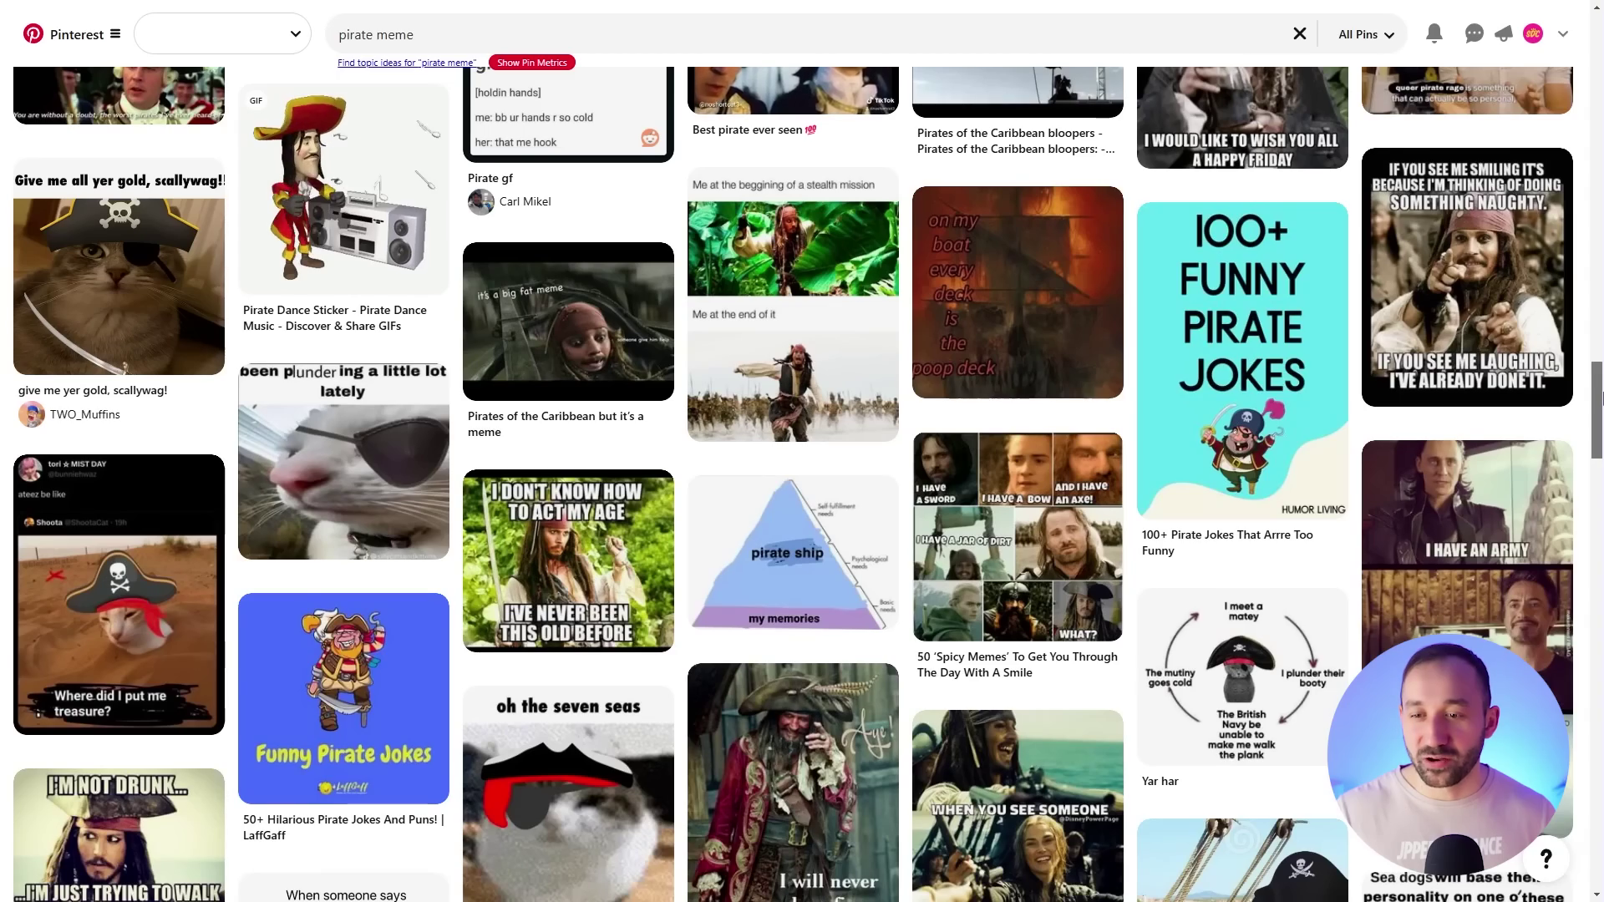
pyautogui.scroll(8, 1585, 253)
pyautogui.scroll(8, 1585, 254)
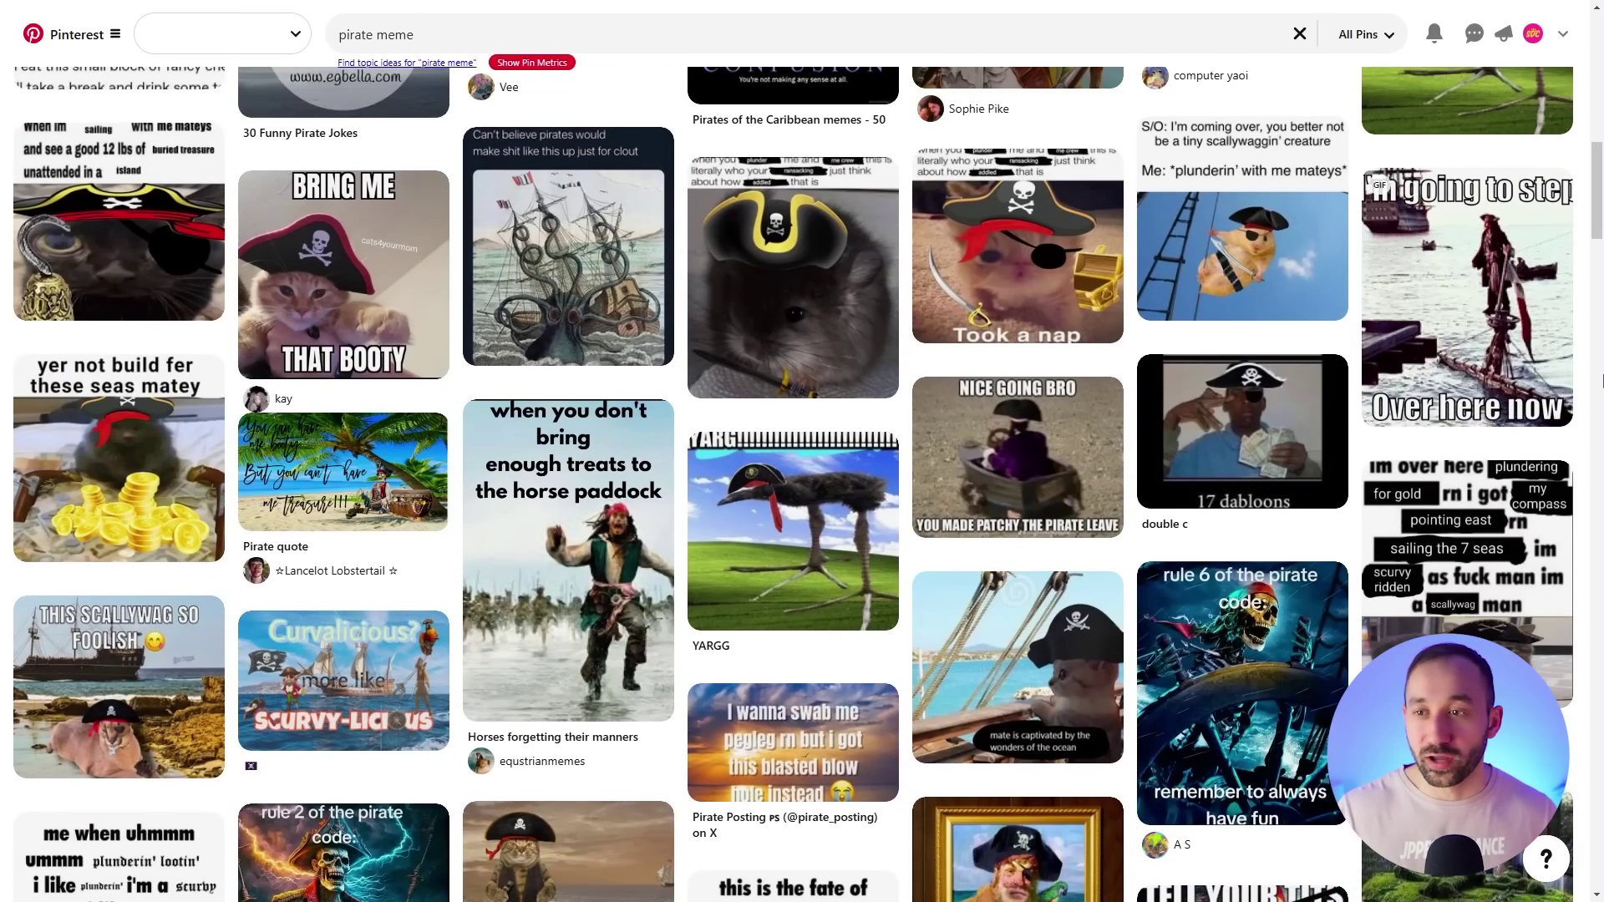
pyautogui.scroll(4, 1602, 380)
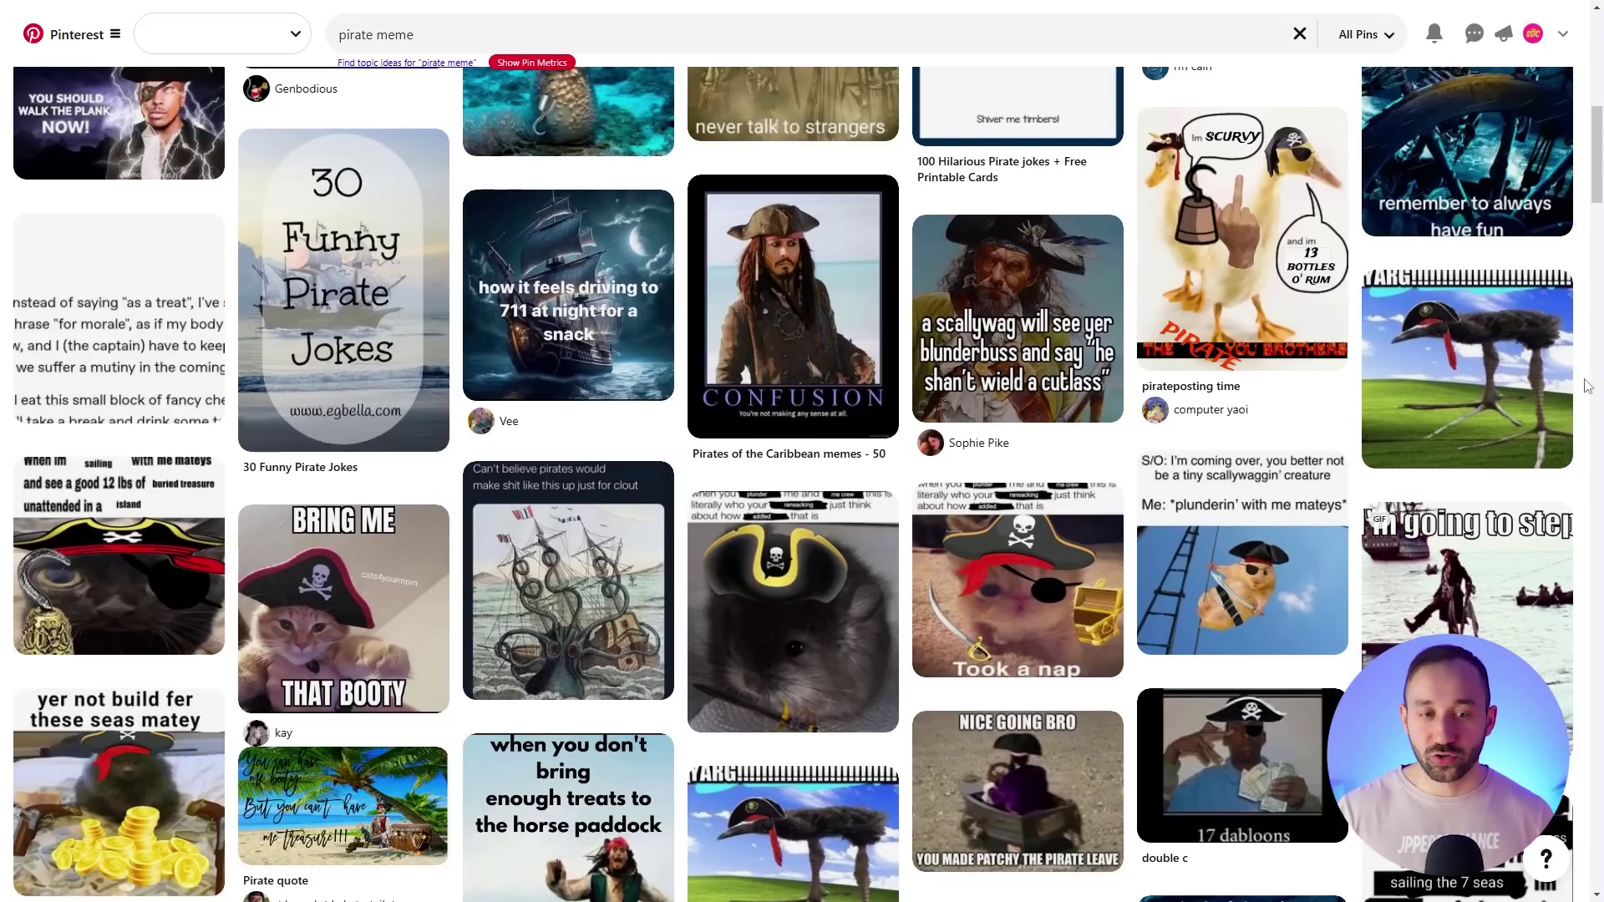
pyautogui.scroll(7, 1588, 386)
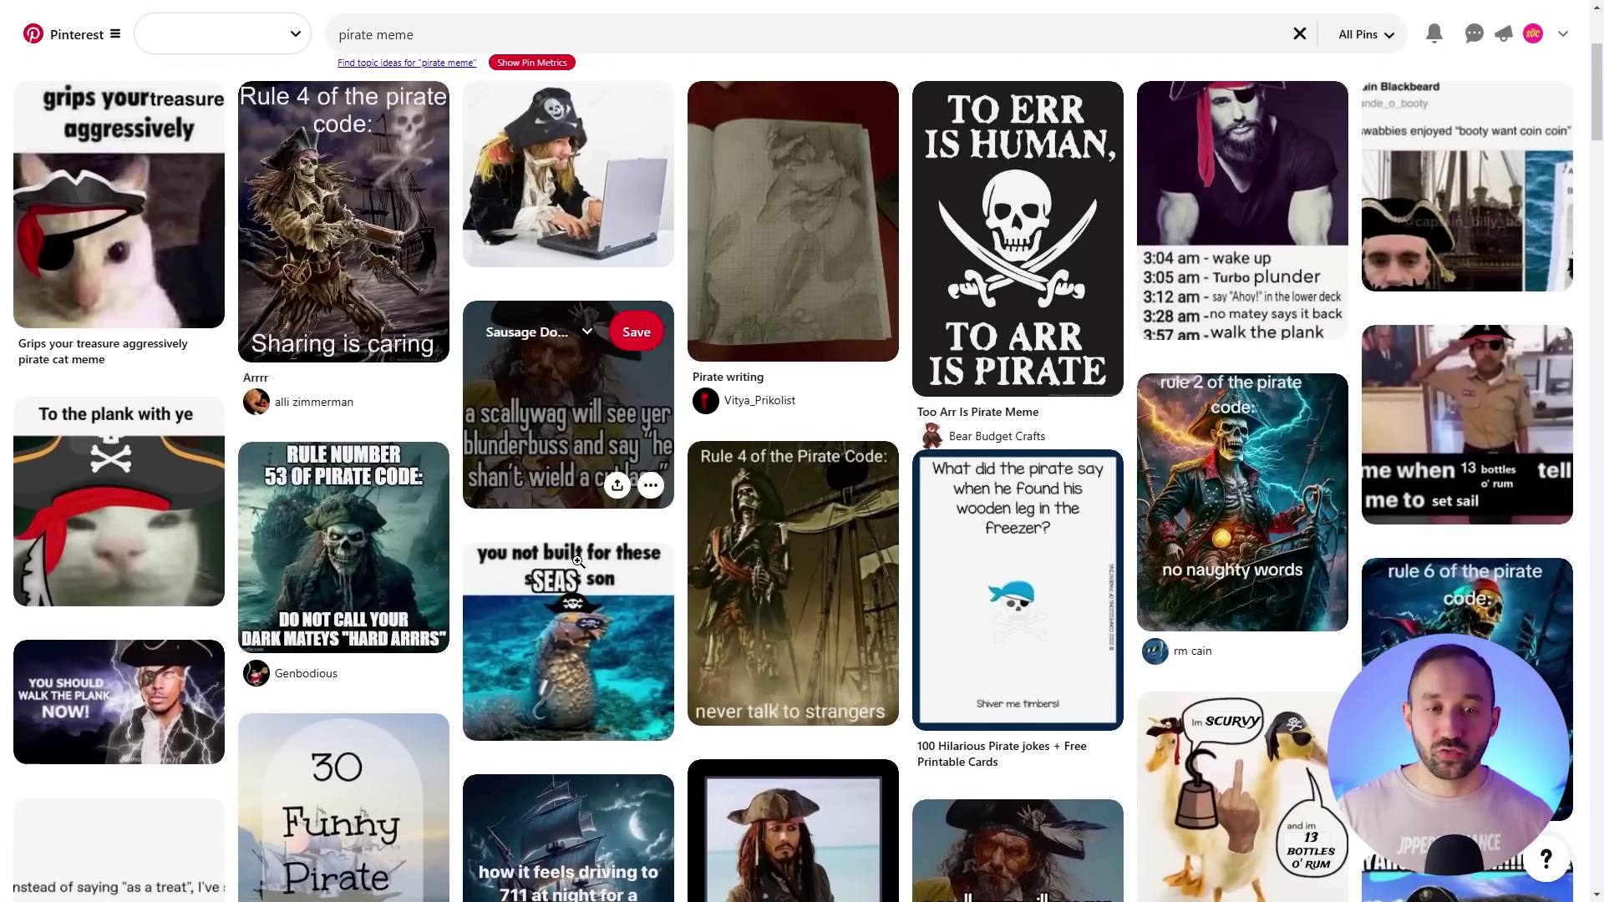
pyautogui.scroll(3, 578, 562)
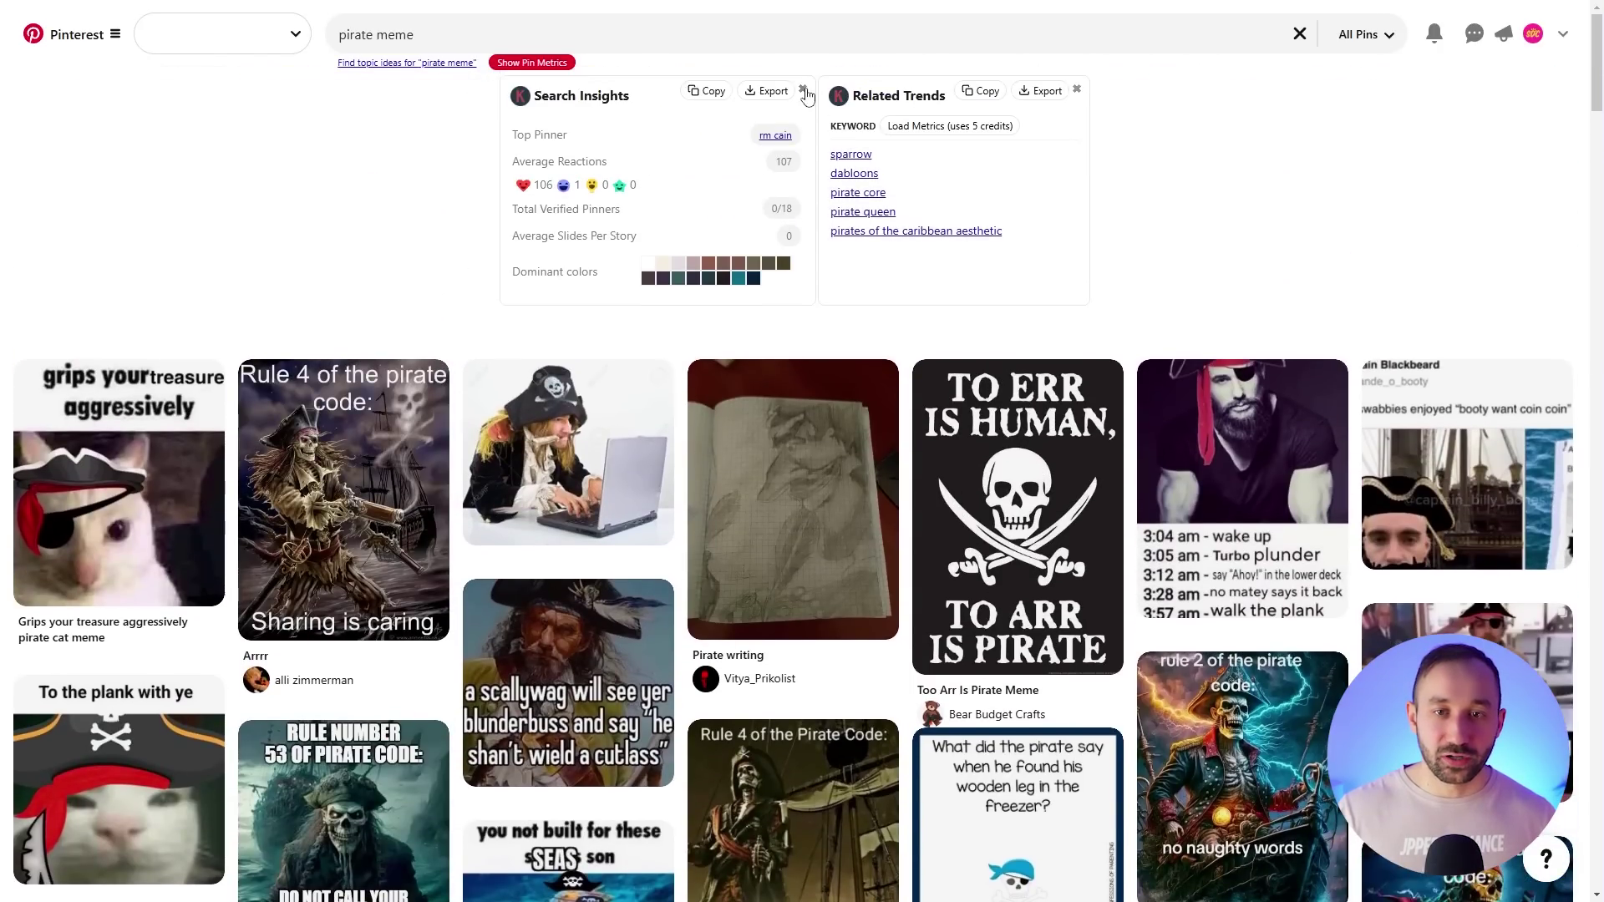
# Close the Search Insights and Related Trends panels and scroll through the Pinterest results.
pyautogui.click(804, 90)
pyautogui.click(923, 91)
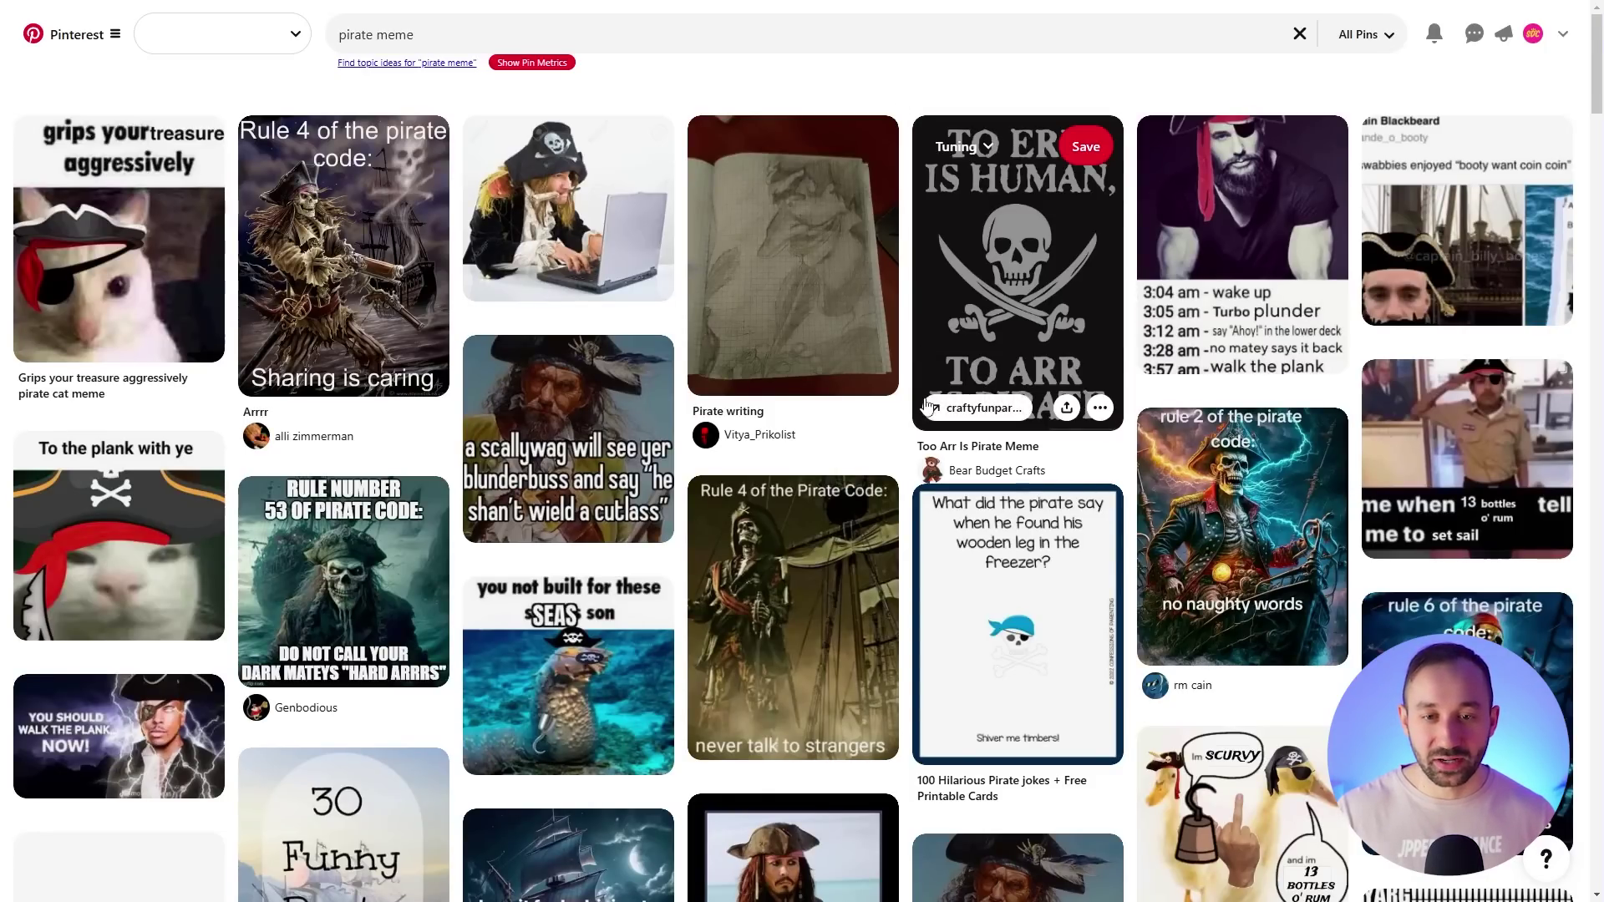
pyautogui.scroll(-2, 682, 459)
pyautogui.scroll(-2, 682, 459)
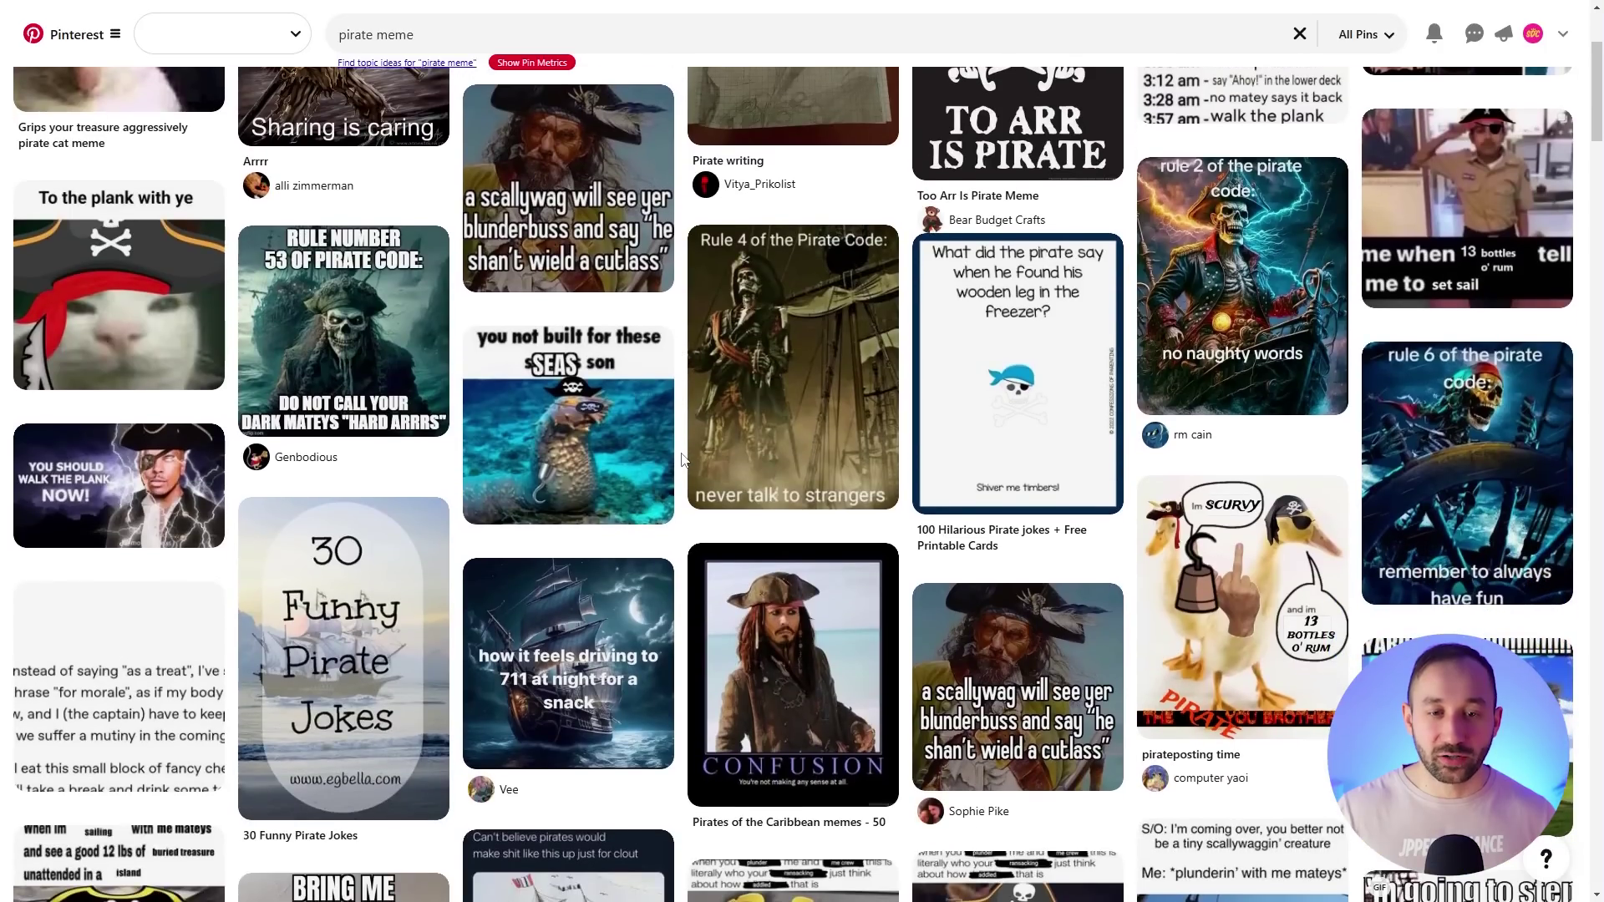
pyautogui.scroll(3, 682, 459)
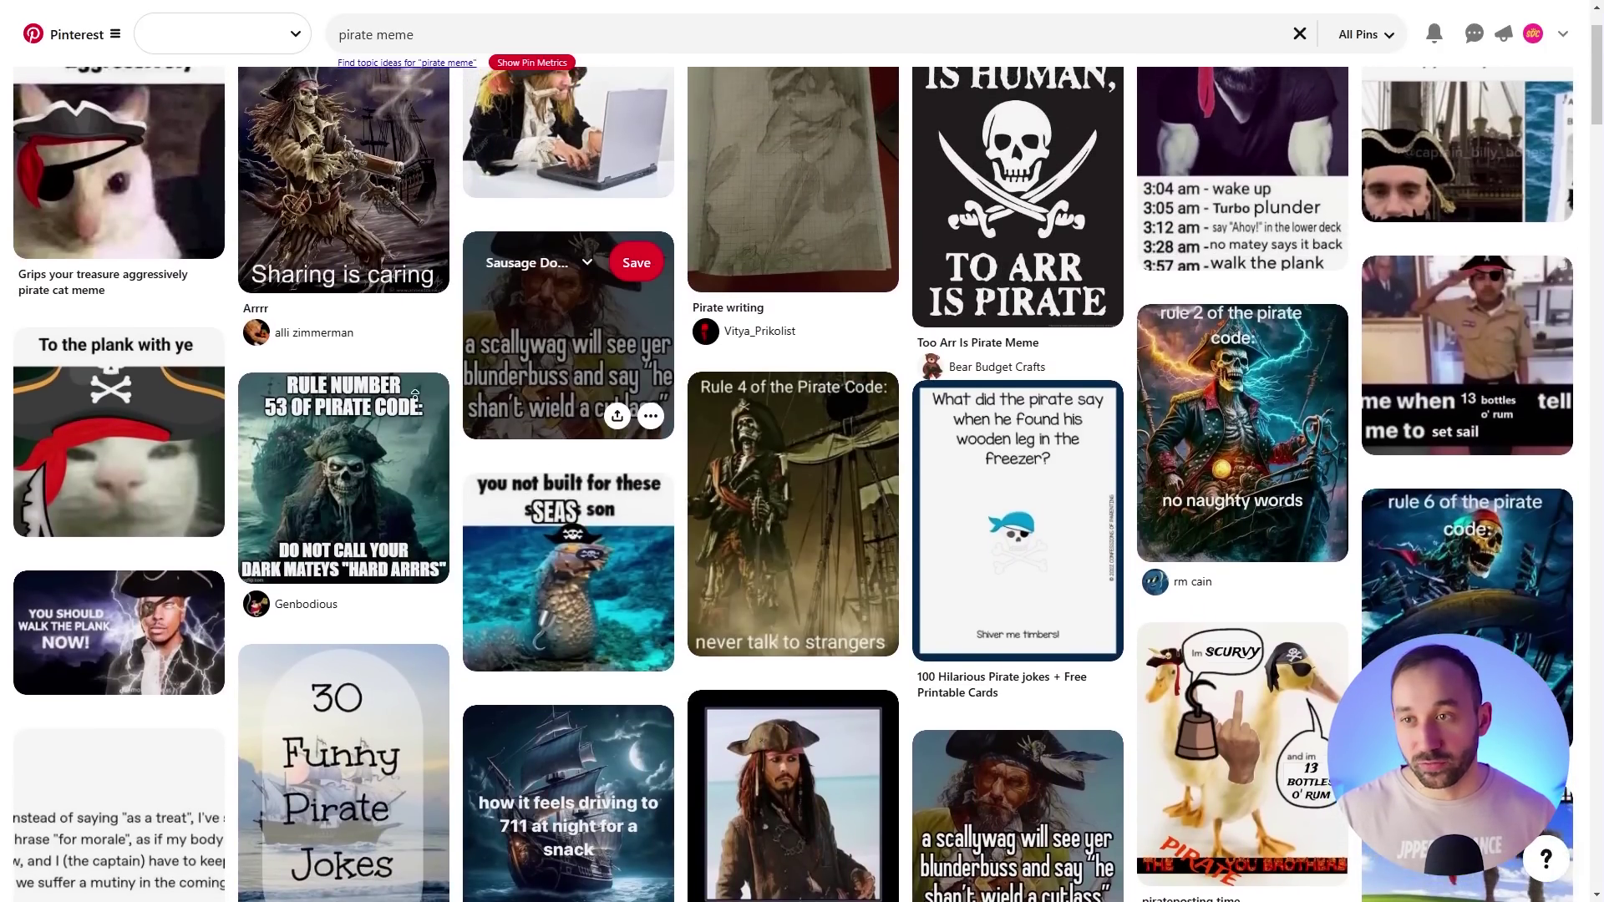
pyautogui.scroll(1, 526, 441)
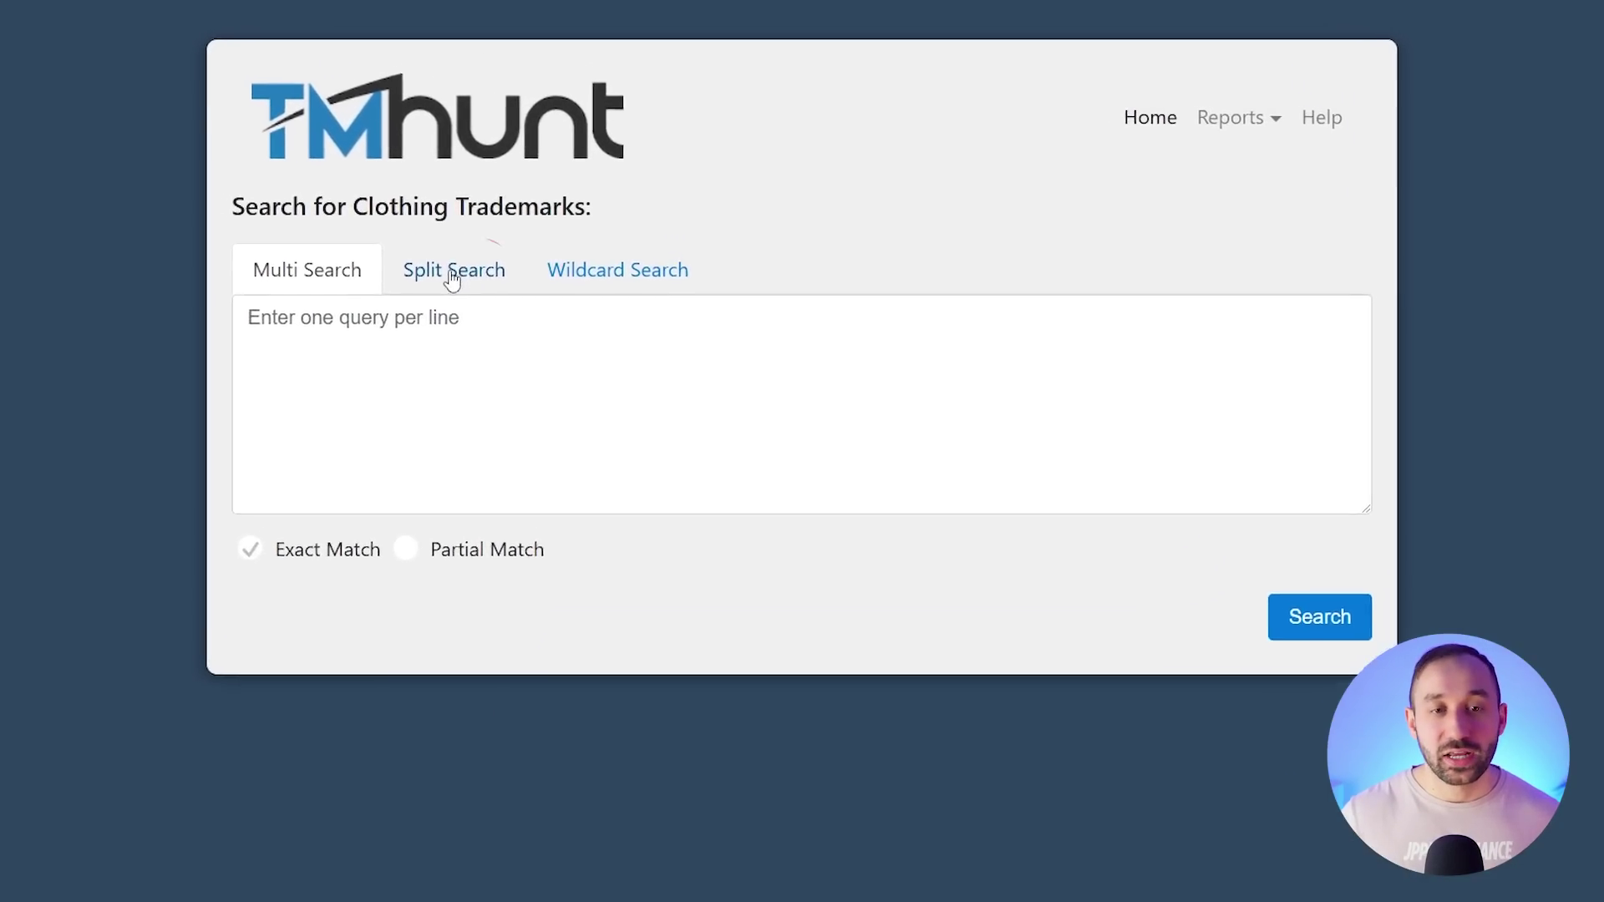
# Run a Split Search on the pasted phrase 'bring me that booty'.
pyautogui.click(511, 229)
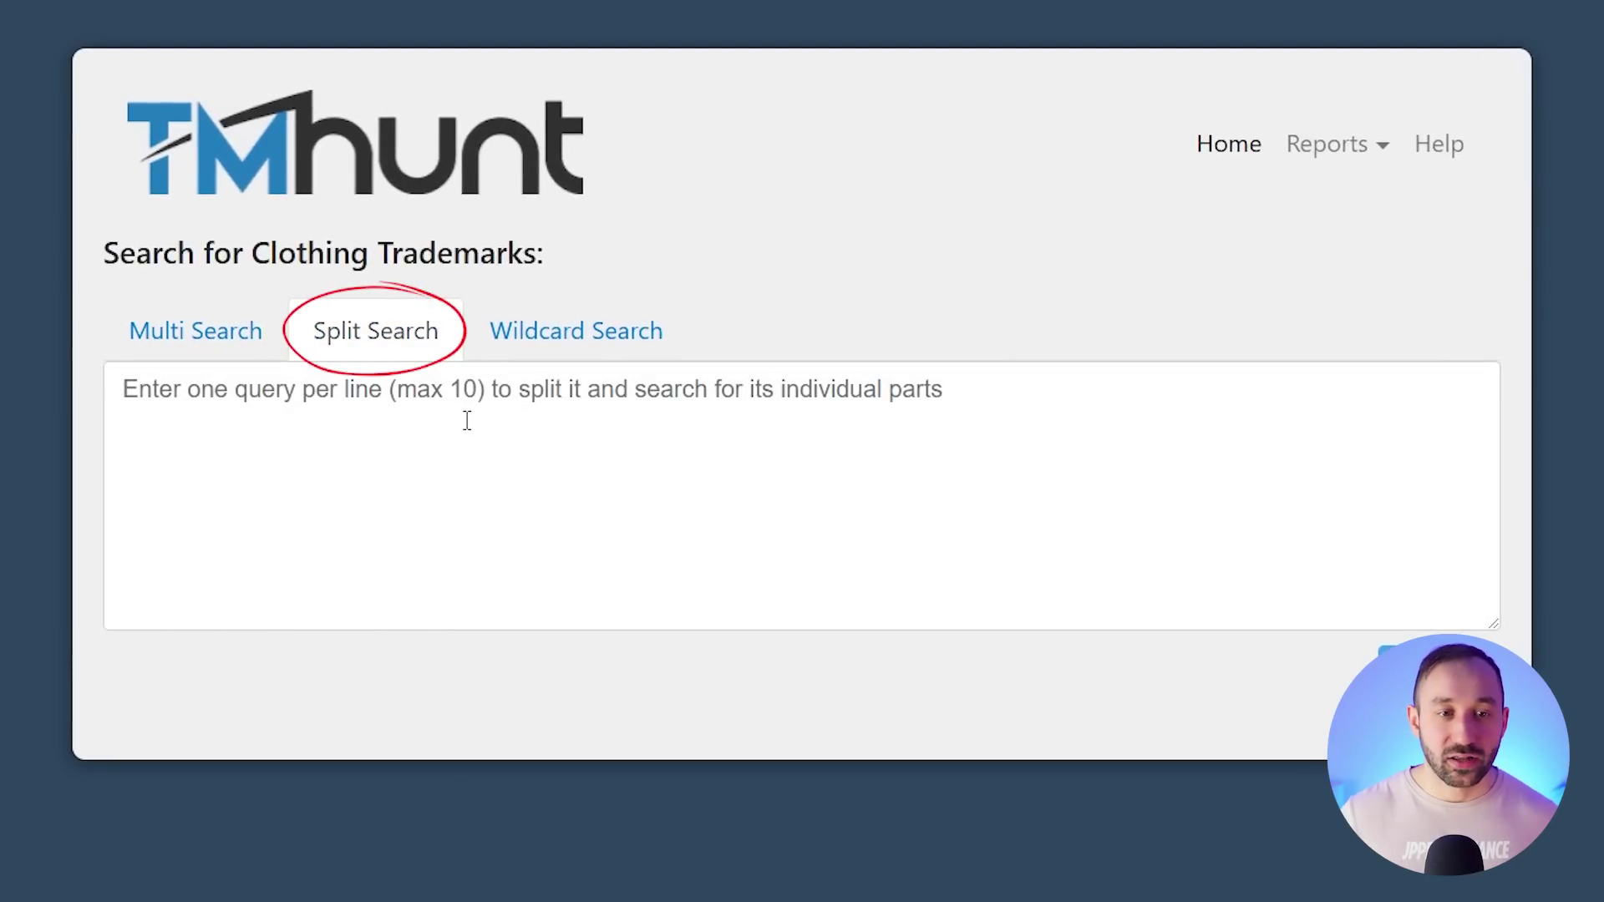
pyautogui.write('bring me that booty')
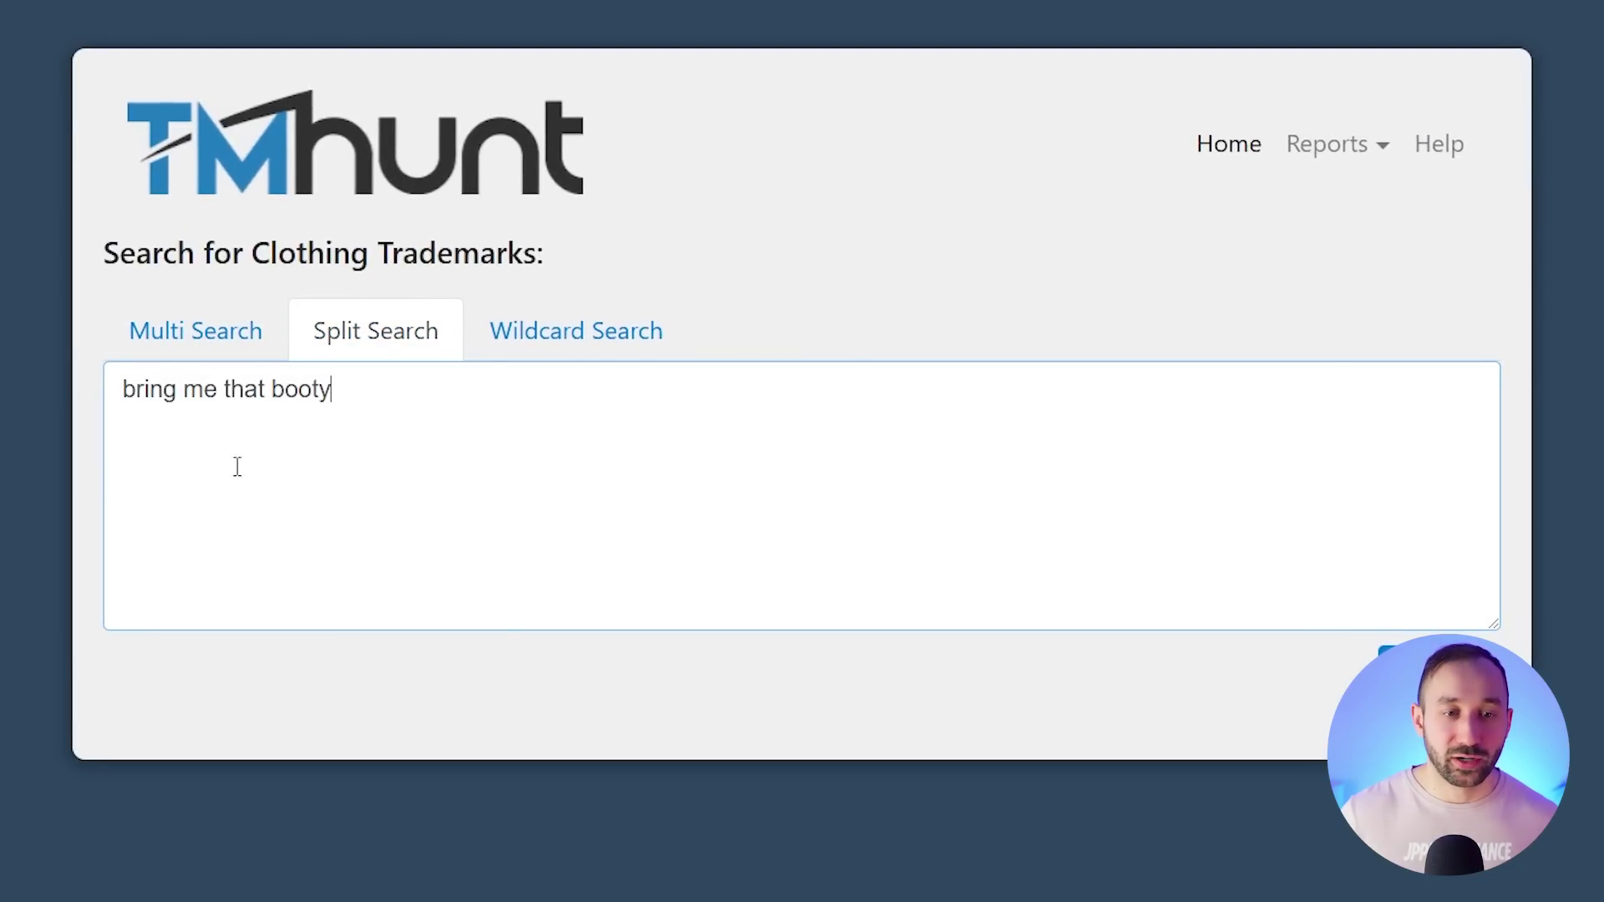
pyautogui.click(1471, 694)
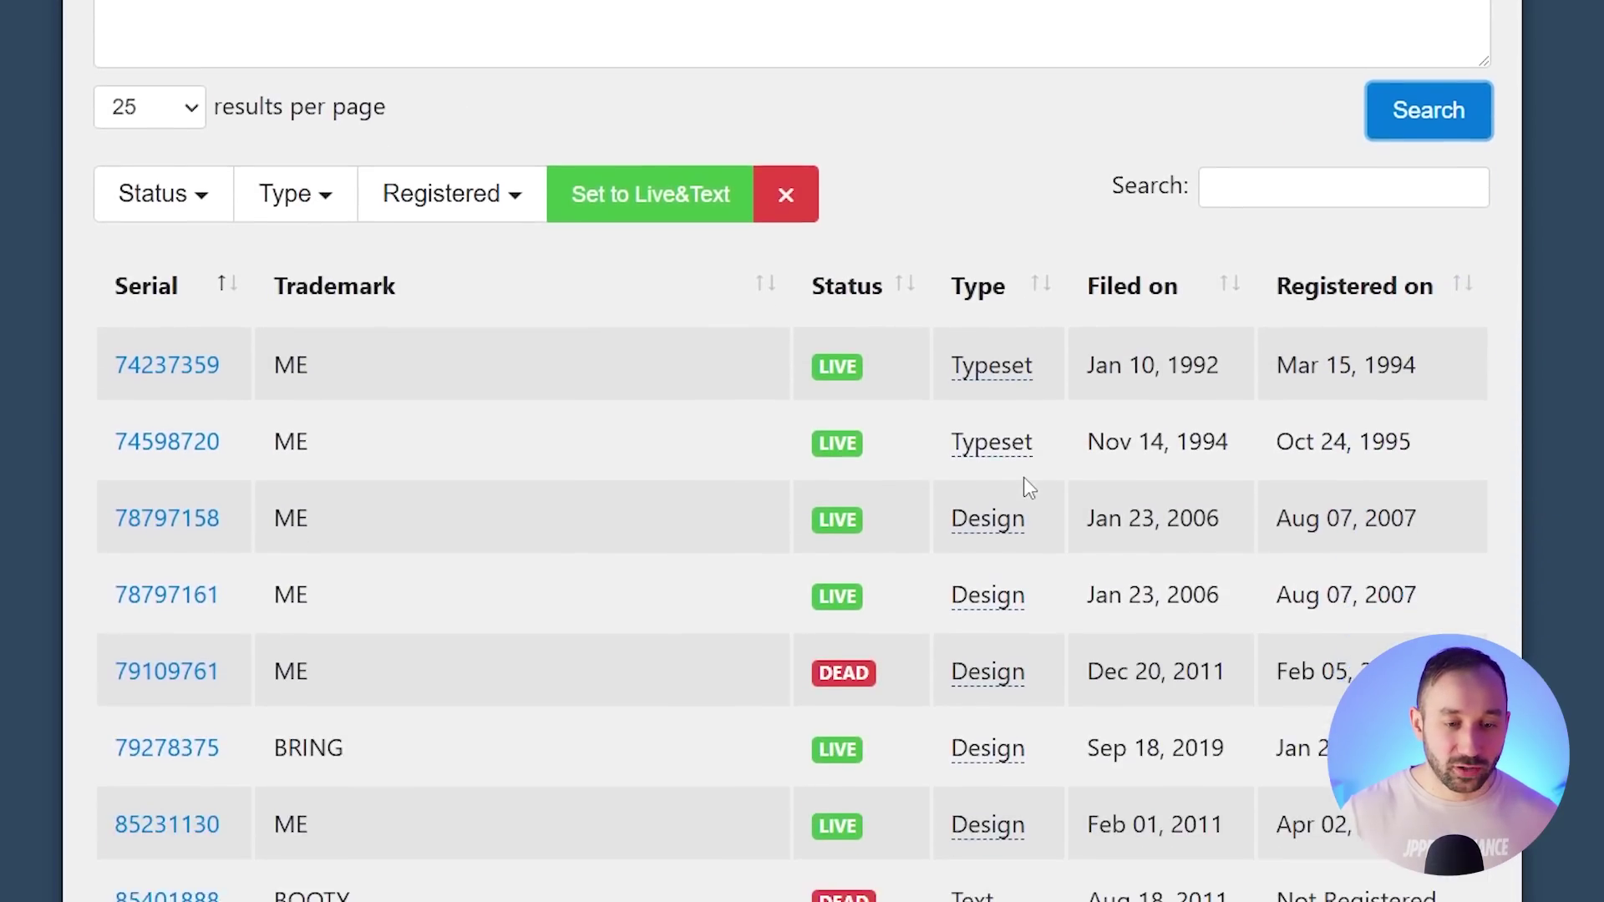
# Review the ME, BRING and BOOTY trademark matches and limit them to live text marks.
pyautogui.scroll(-2, 1024, 478)
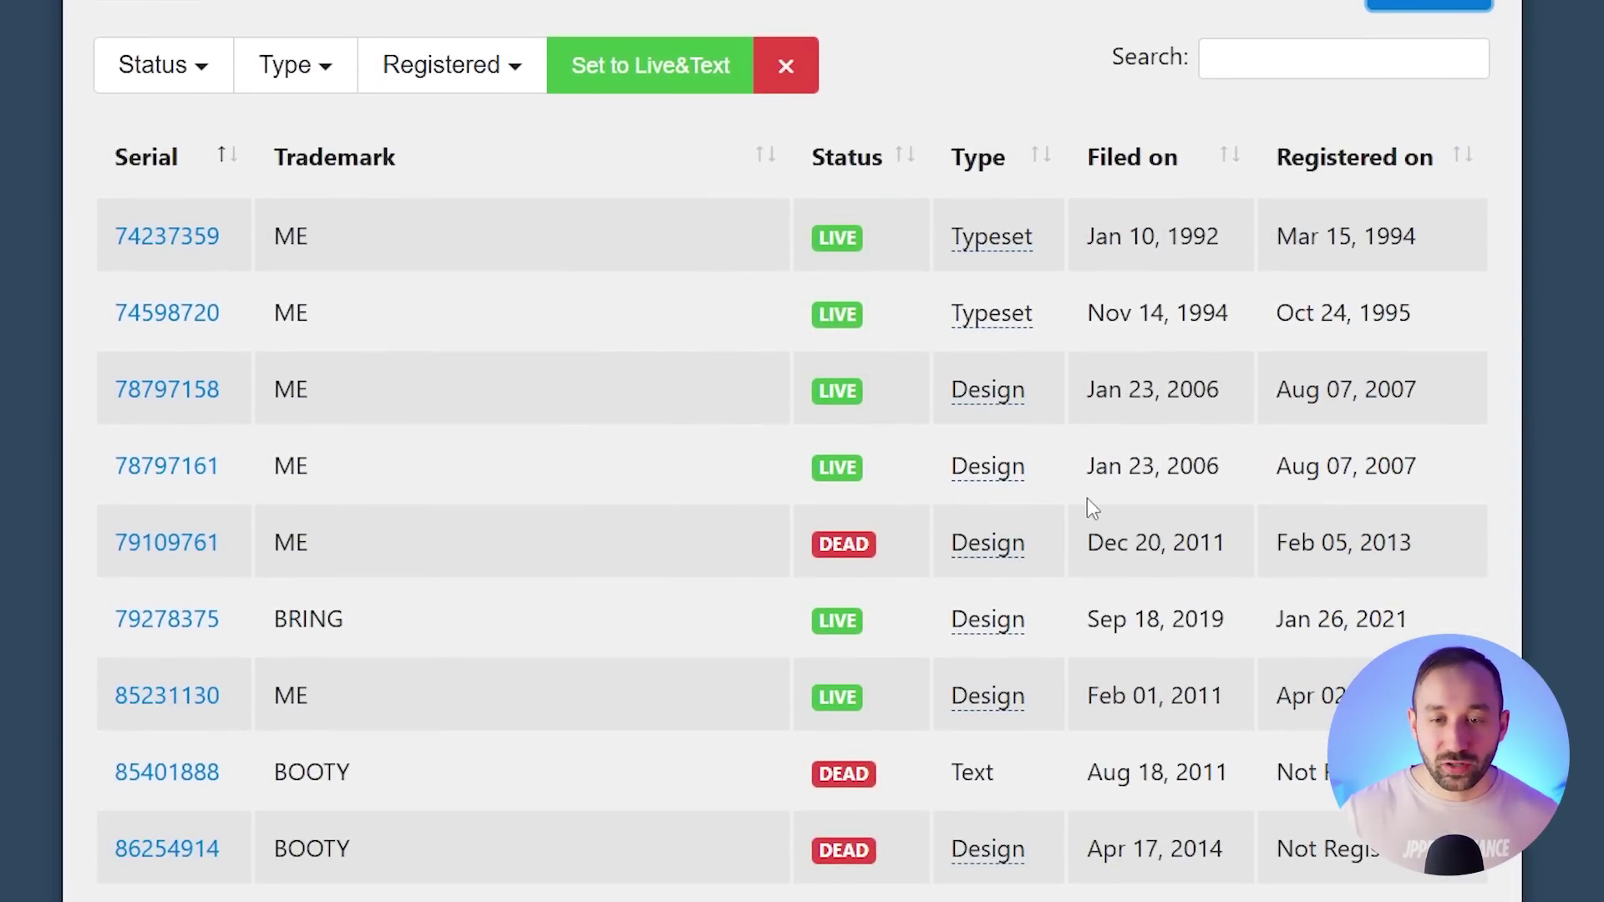
pyautogui.scroll(-2, 1091, 506)
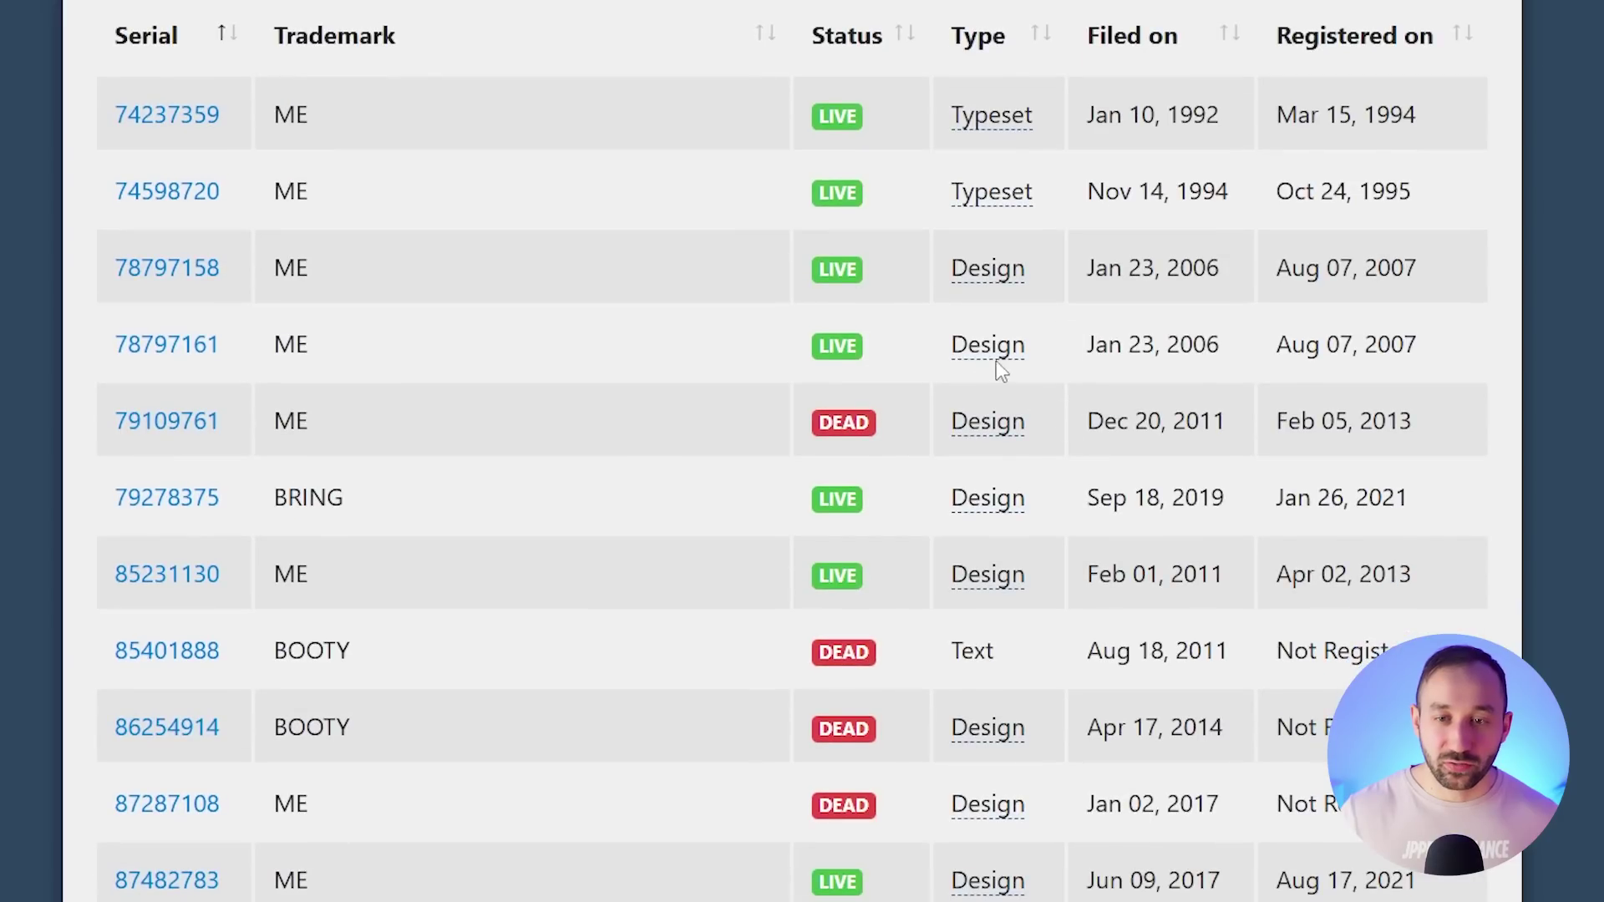
pyautogui.moveTo(998, 358)
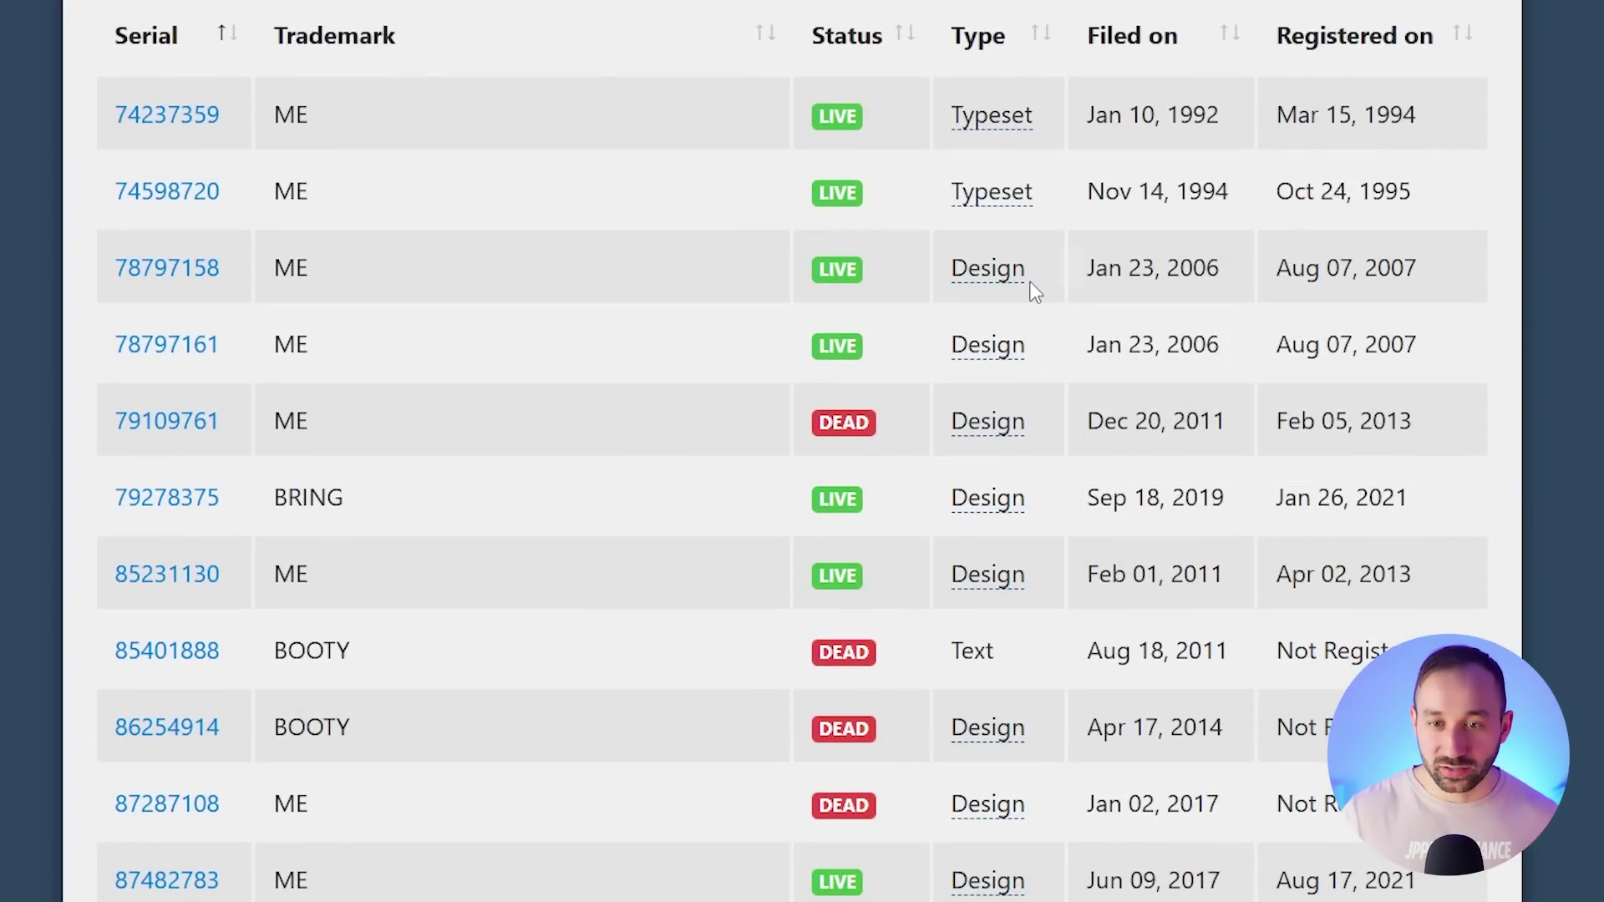
pyautogui.scroll(-6, 1450, 405)
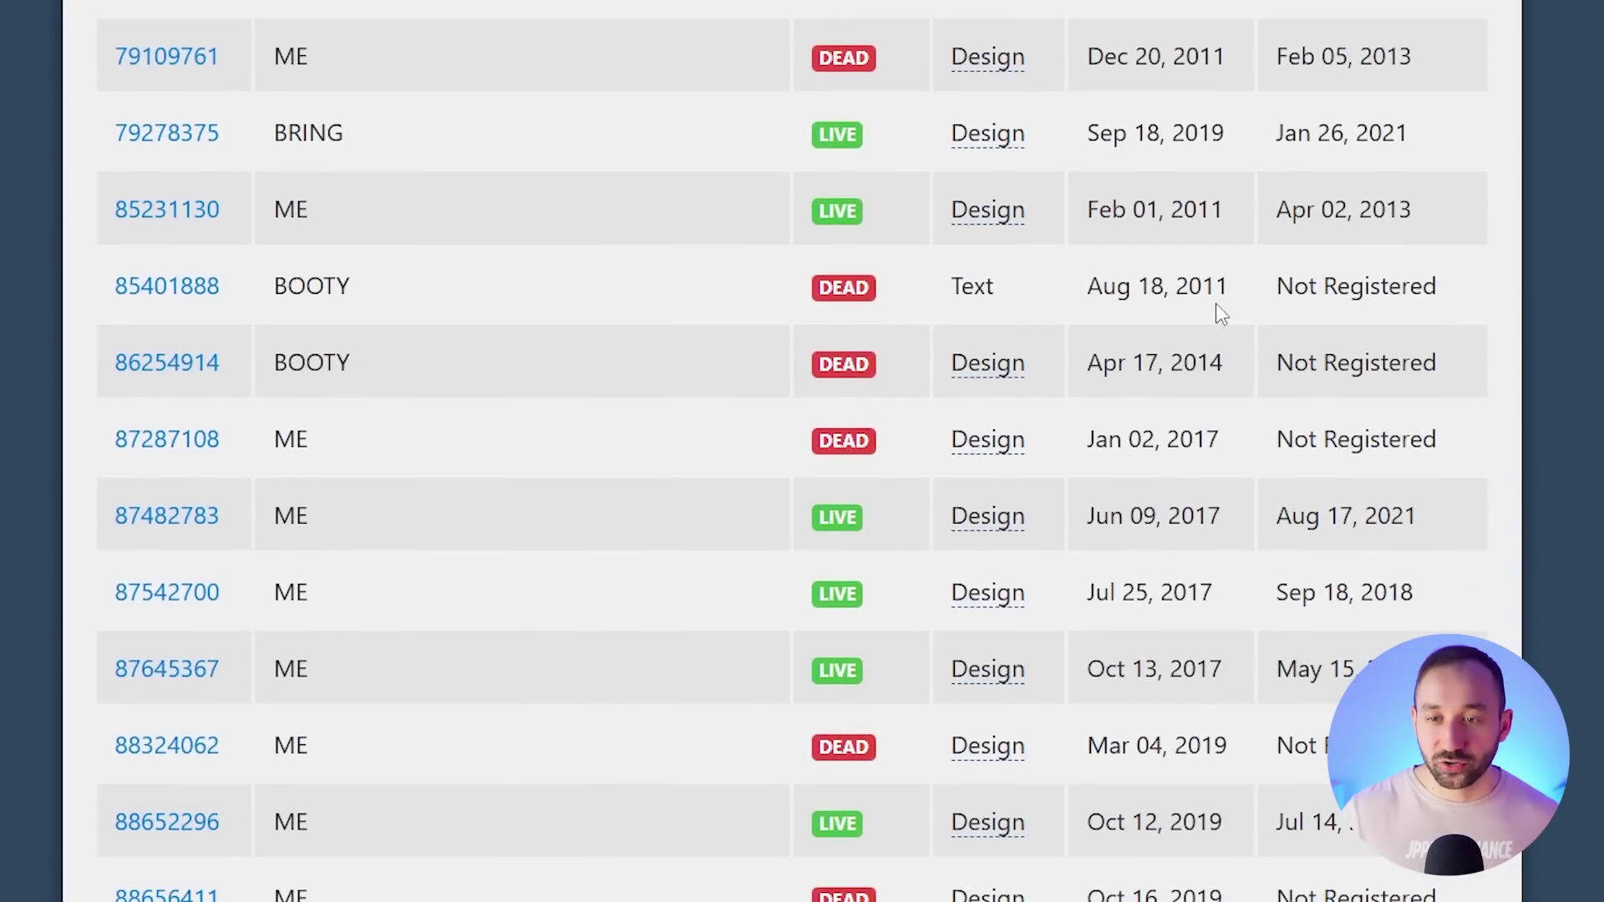
pyautogui.scroll(12, 1375, 373)
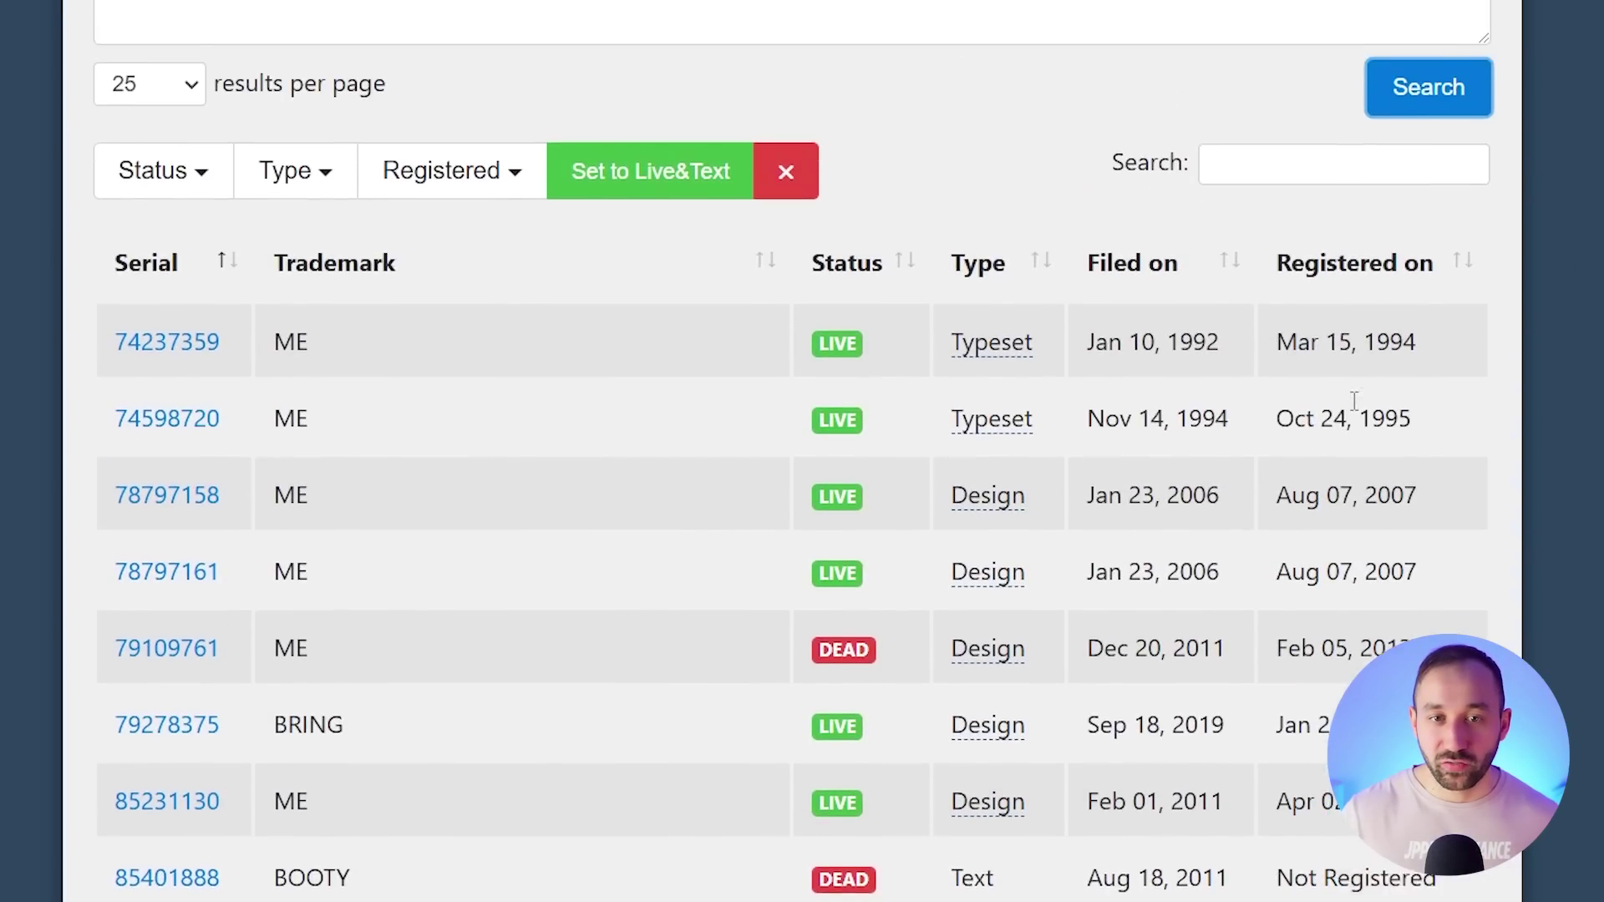
pyautogui.scroll(4, 635, 468)
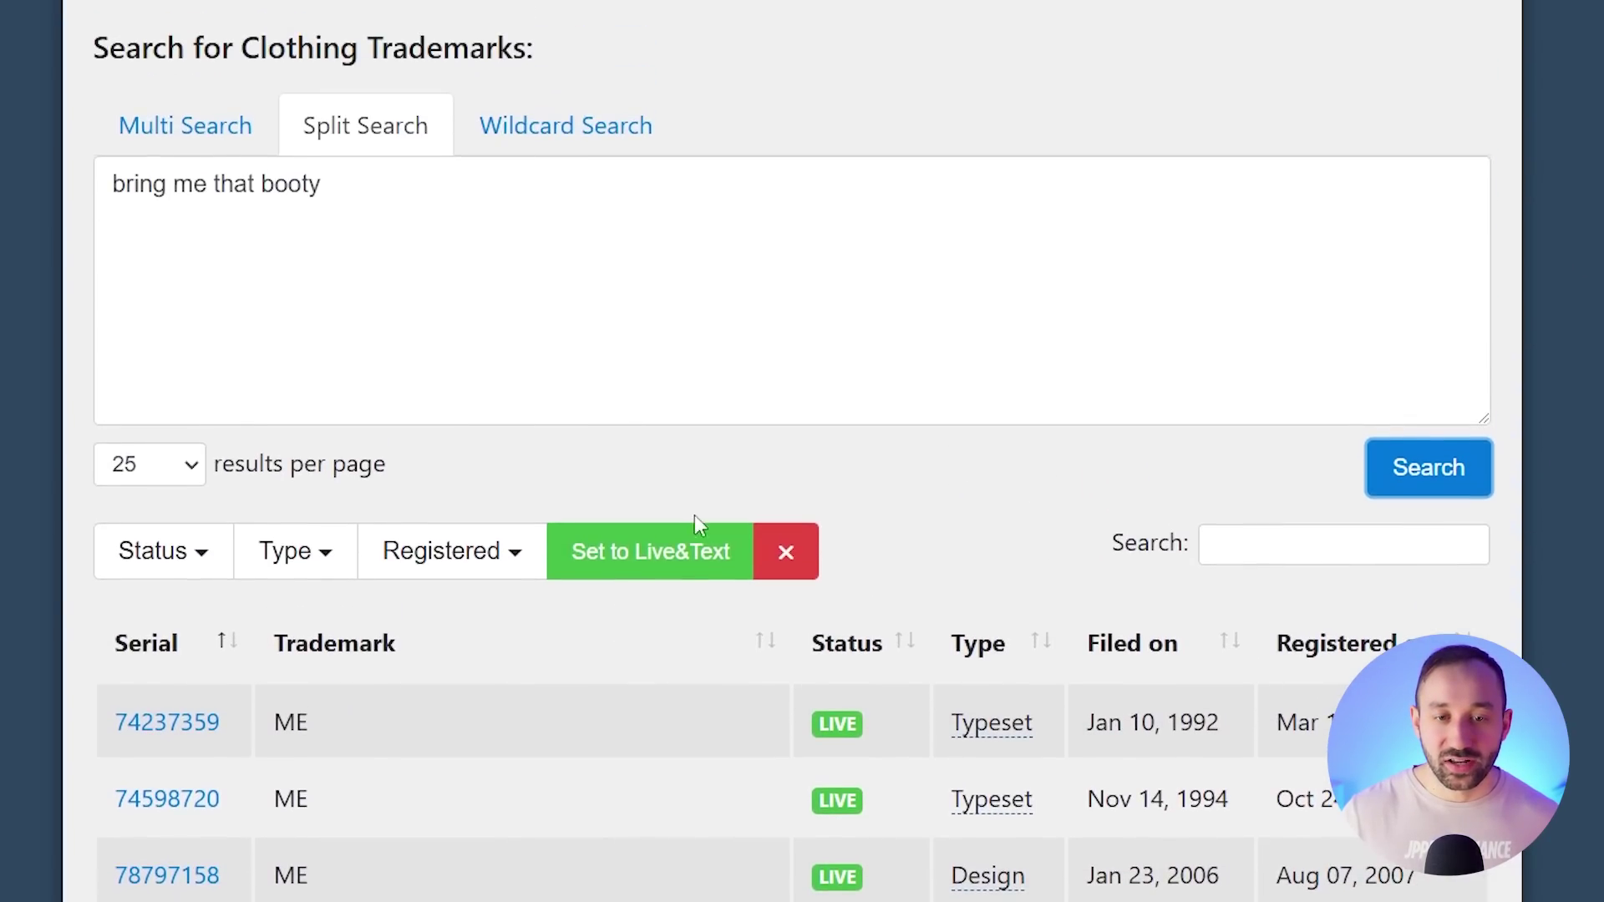
pyautogui.scroll(-2, 668, 484)
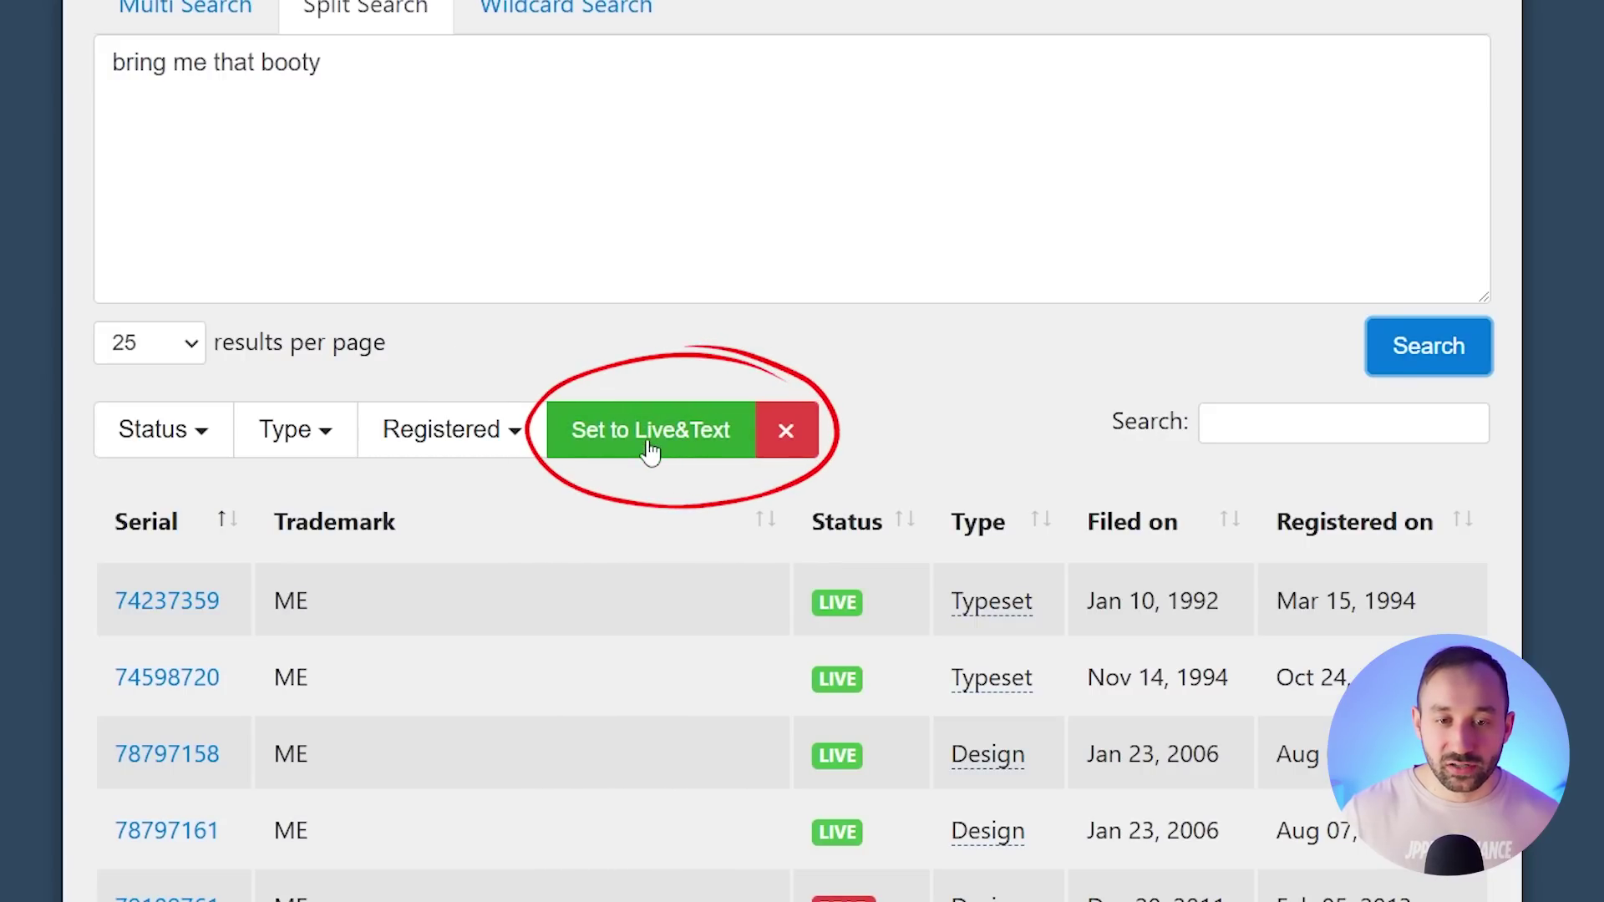
pyautogui.click(651, 451)
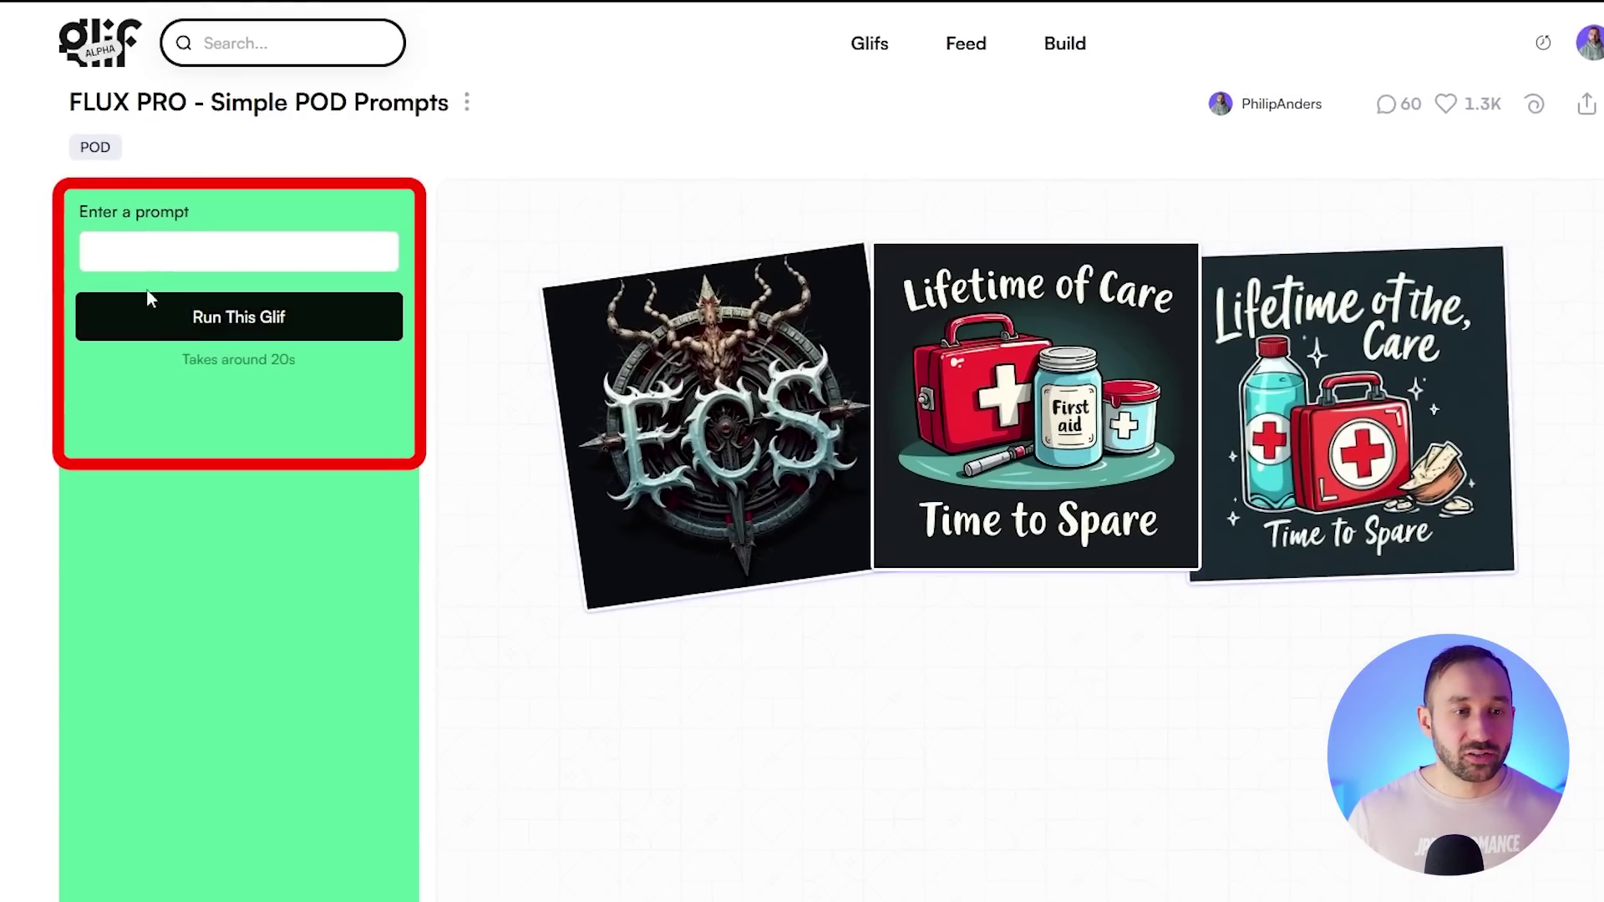
# Run the glif with a vintage pirate cat prompt: pirate hat, eyepatch, red circle, isolated on white.
pyautogui.click(148, 256)
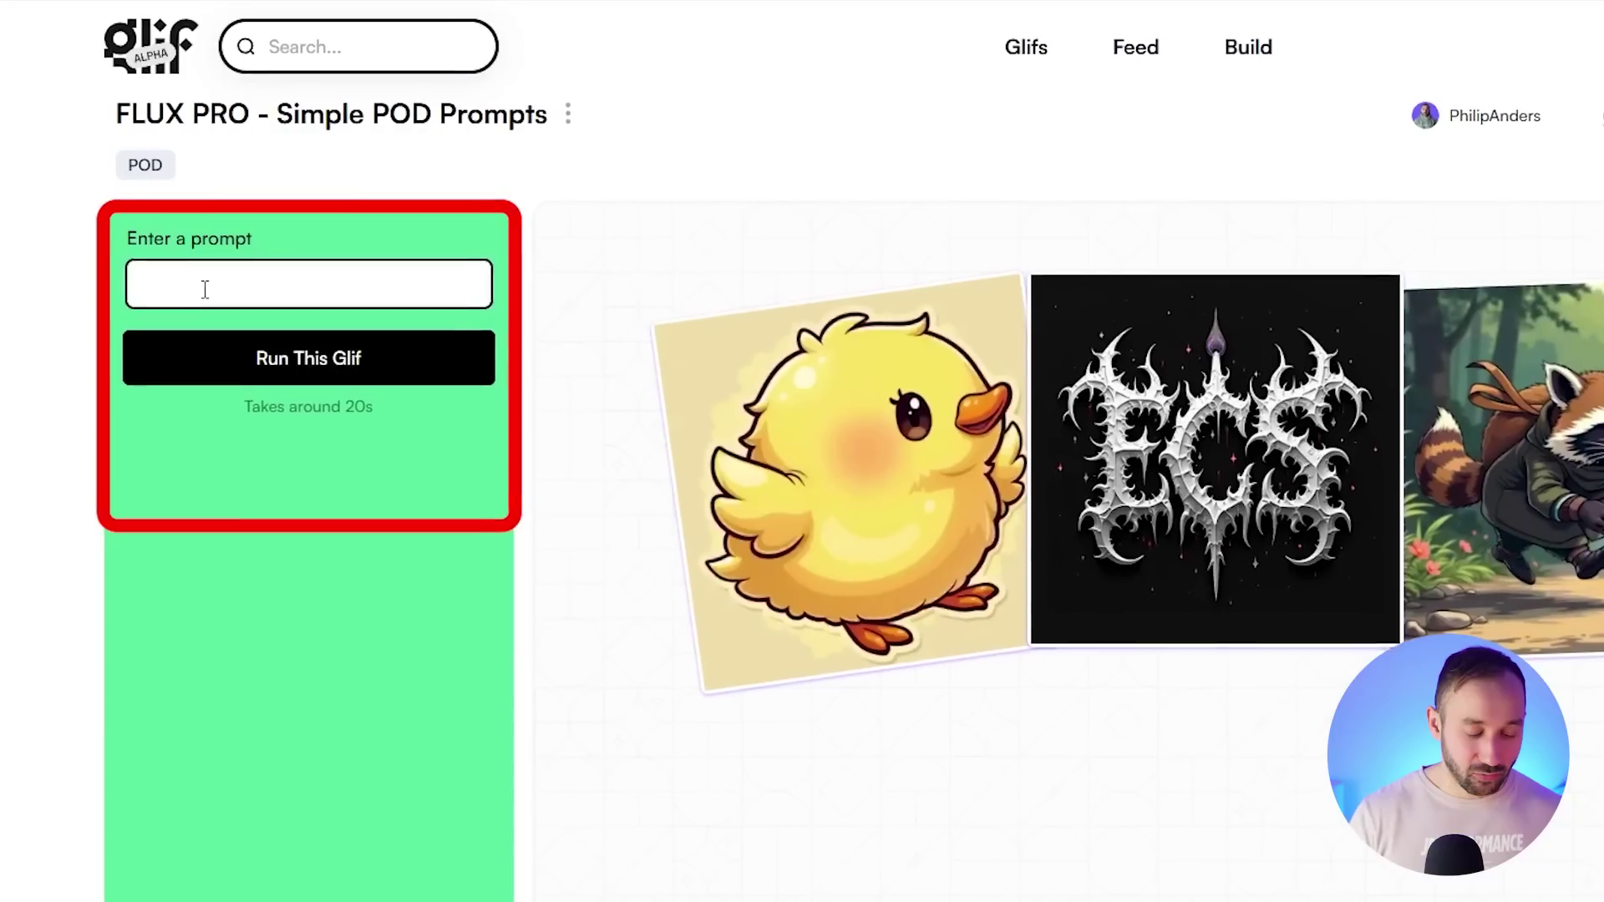
pyautogui.write('a vintage t-shirt design graphic of a cute cat')
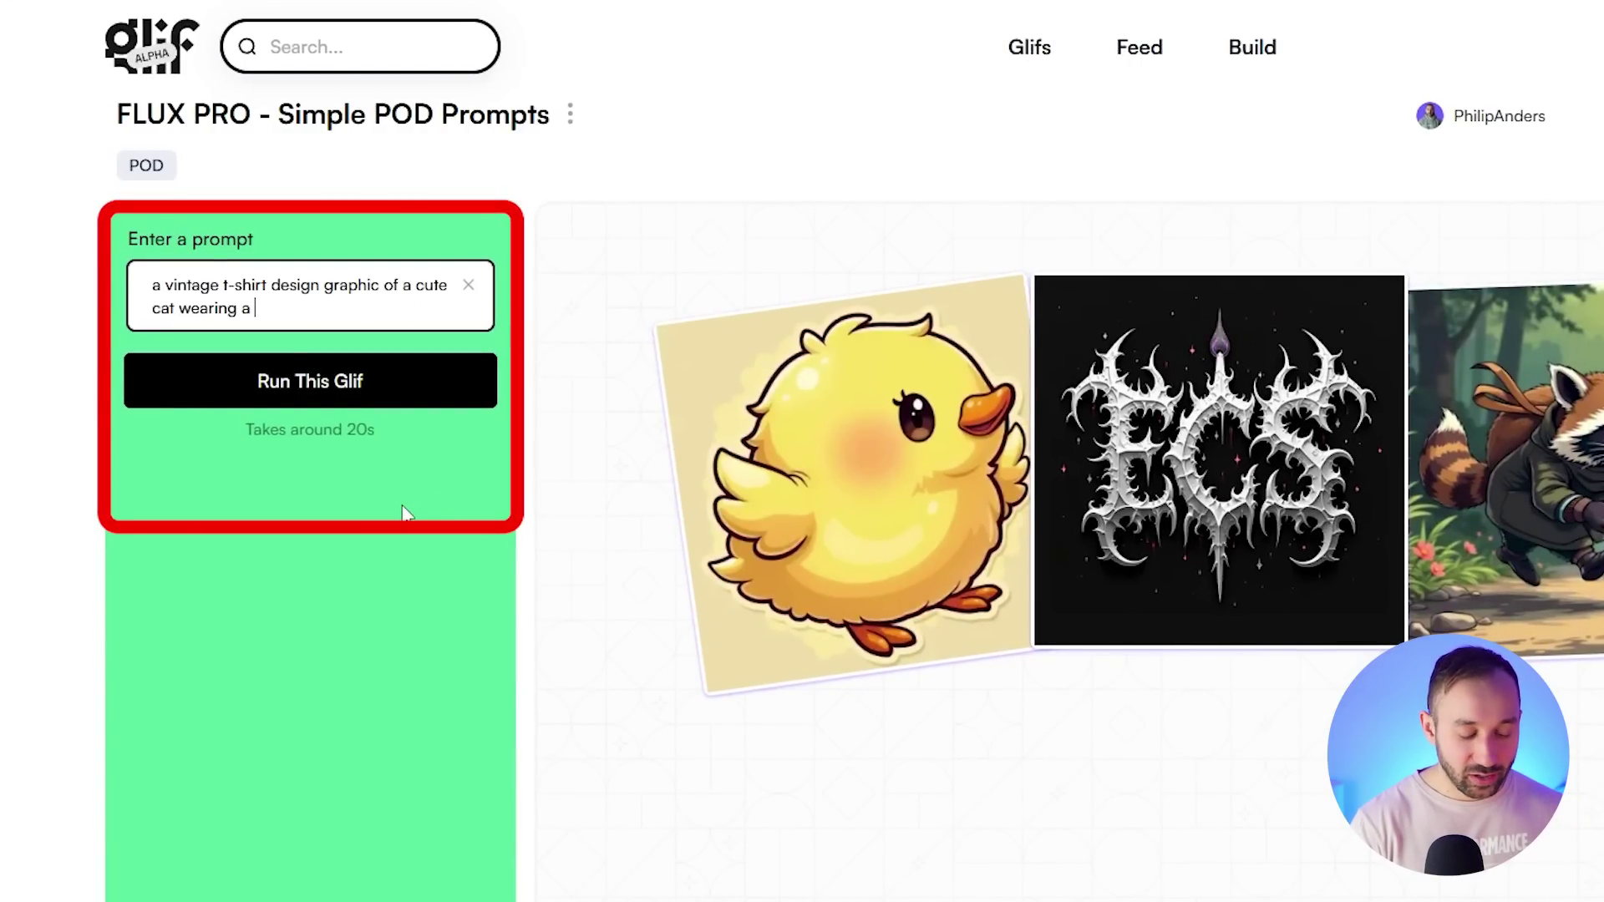
pyautogui.write('wearing a pirate hat and eyepa')
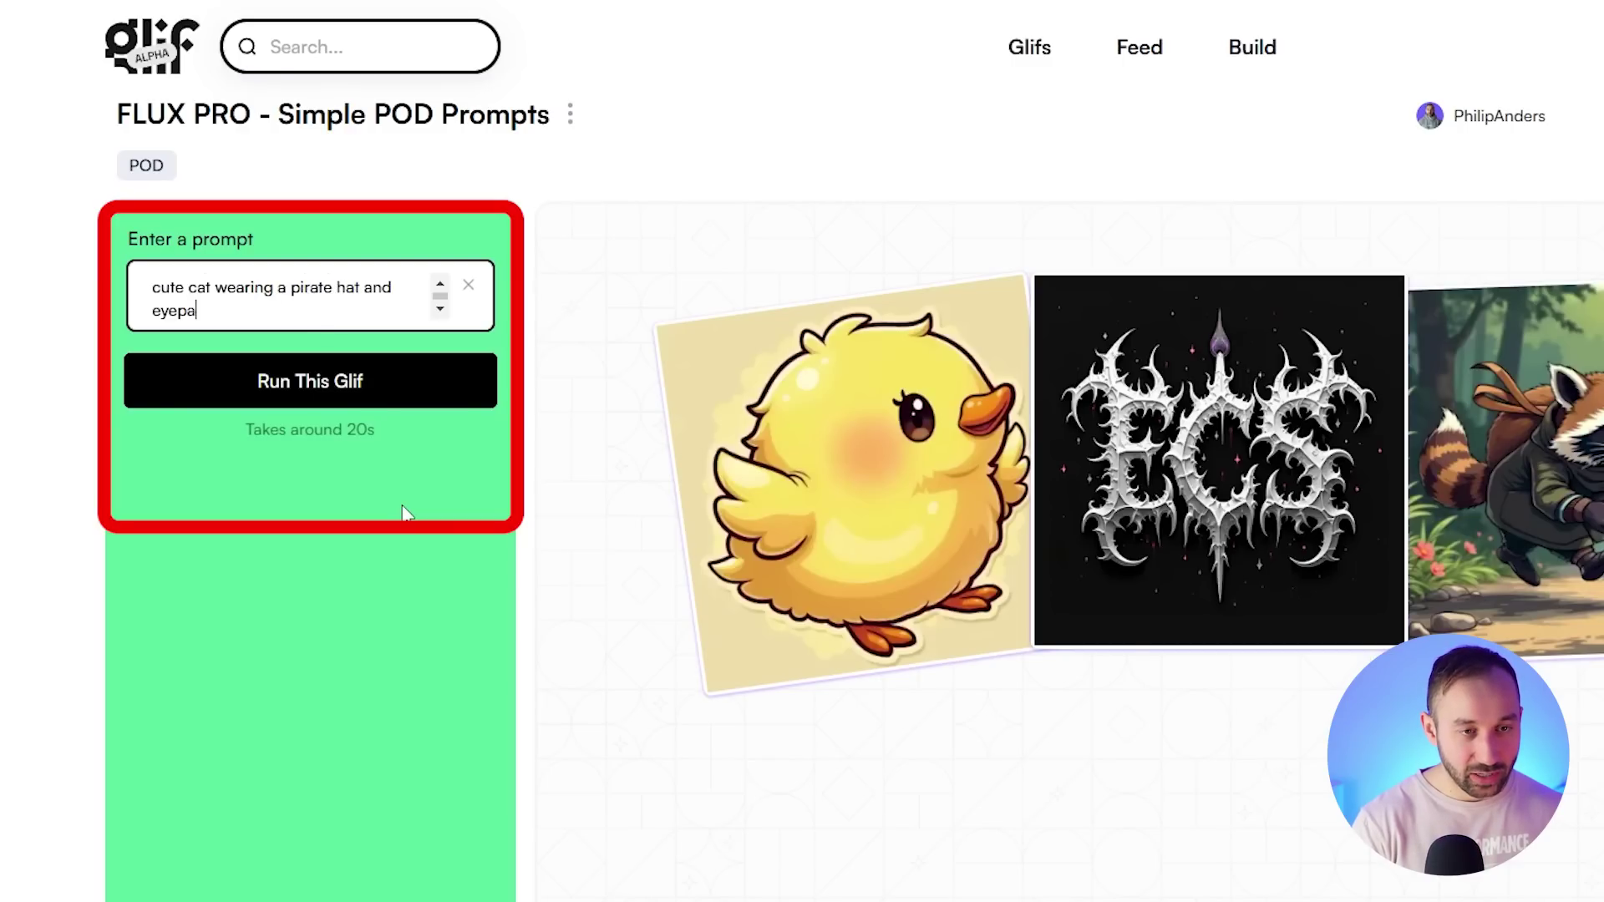
pyautogui.write('tch, the cat is shown in front')
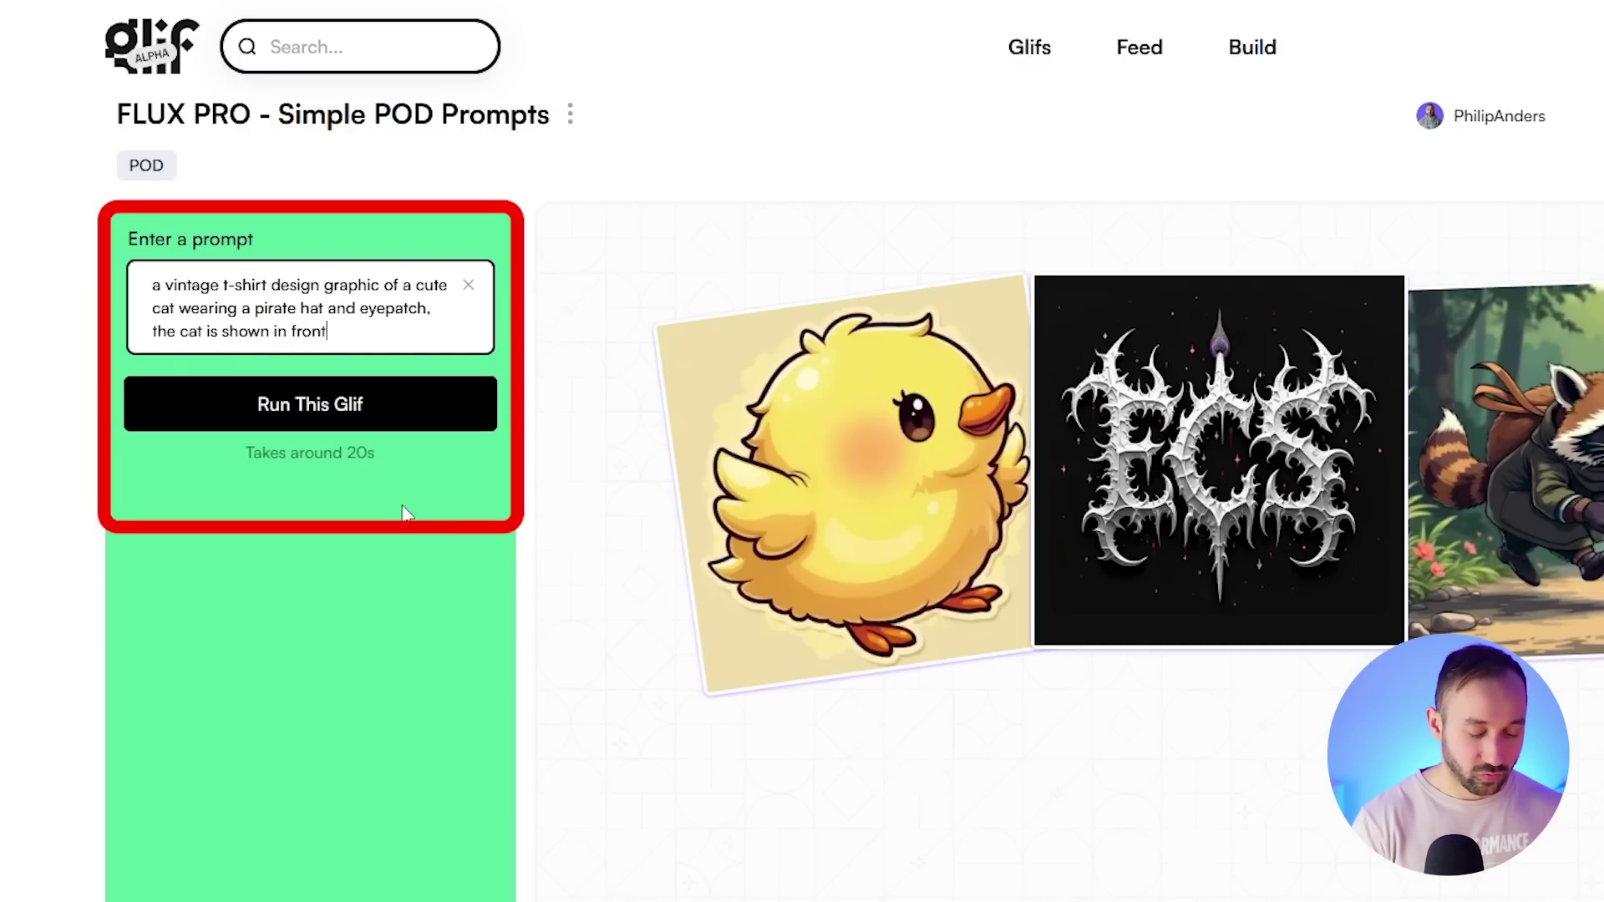
pyautogui.write(' of a red cir')
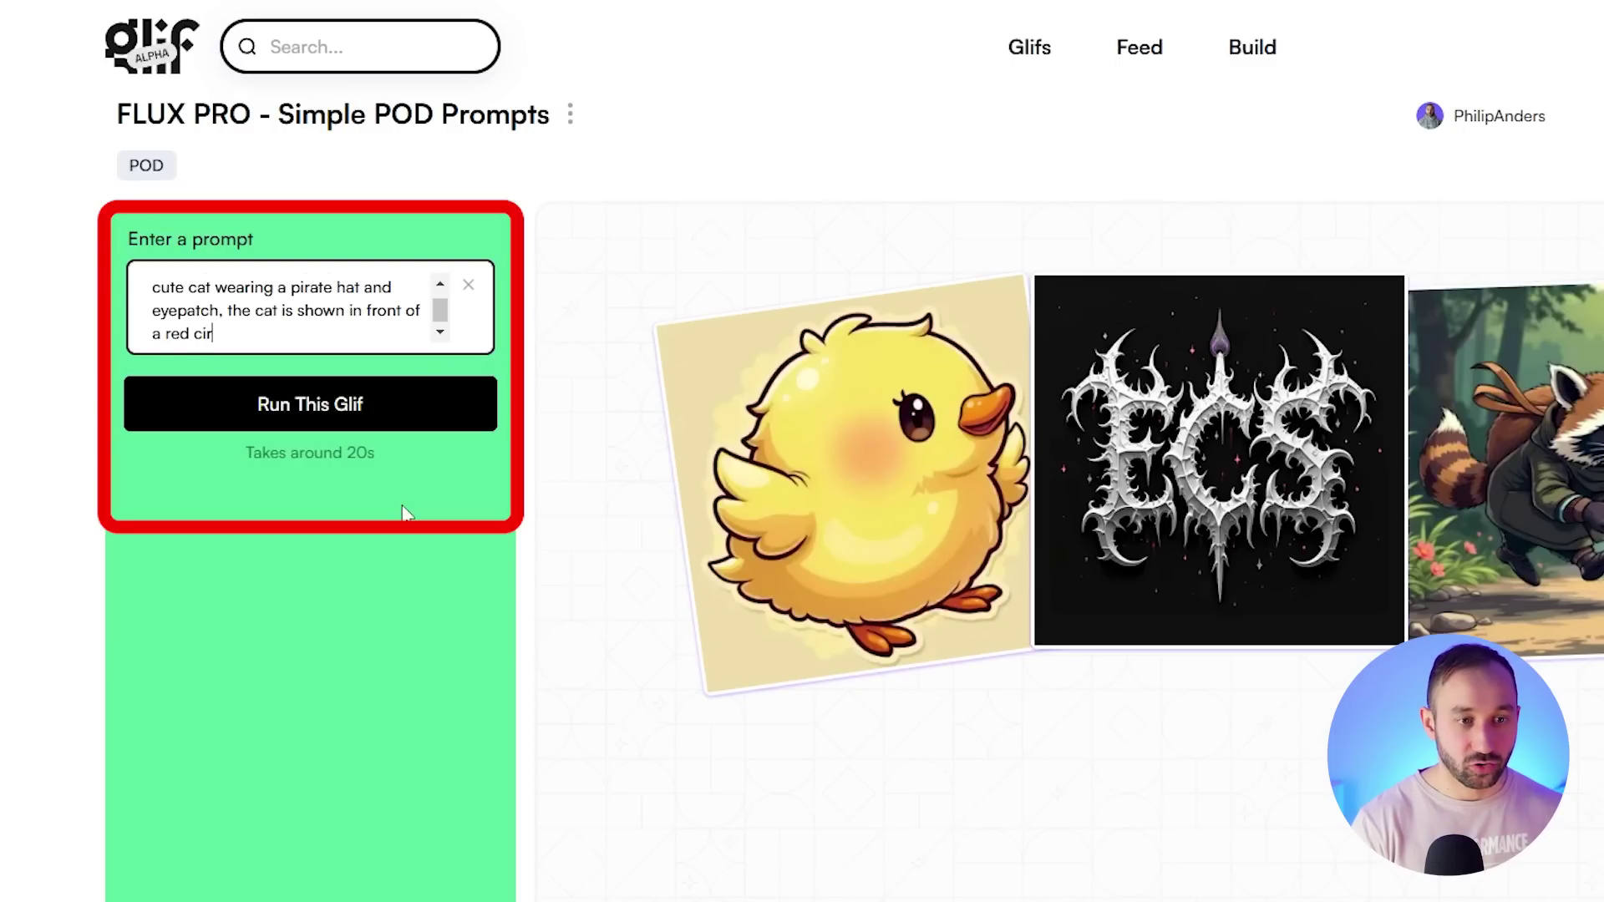
pyautogui.write('cle, muted colors, isaolte')
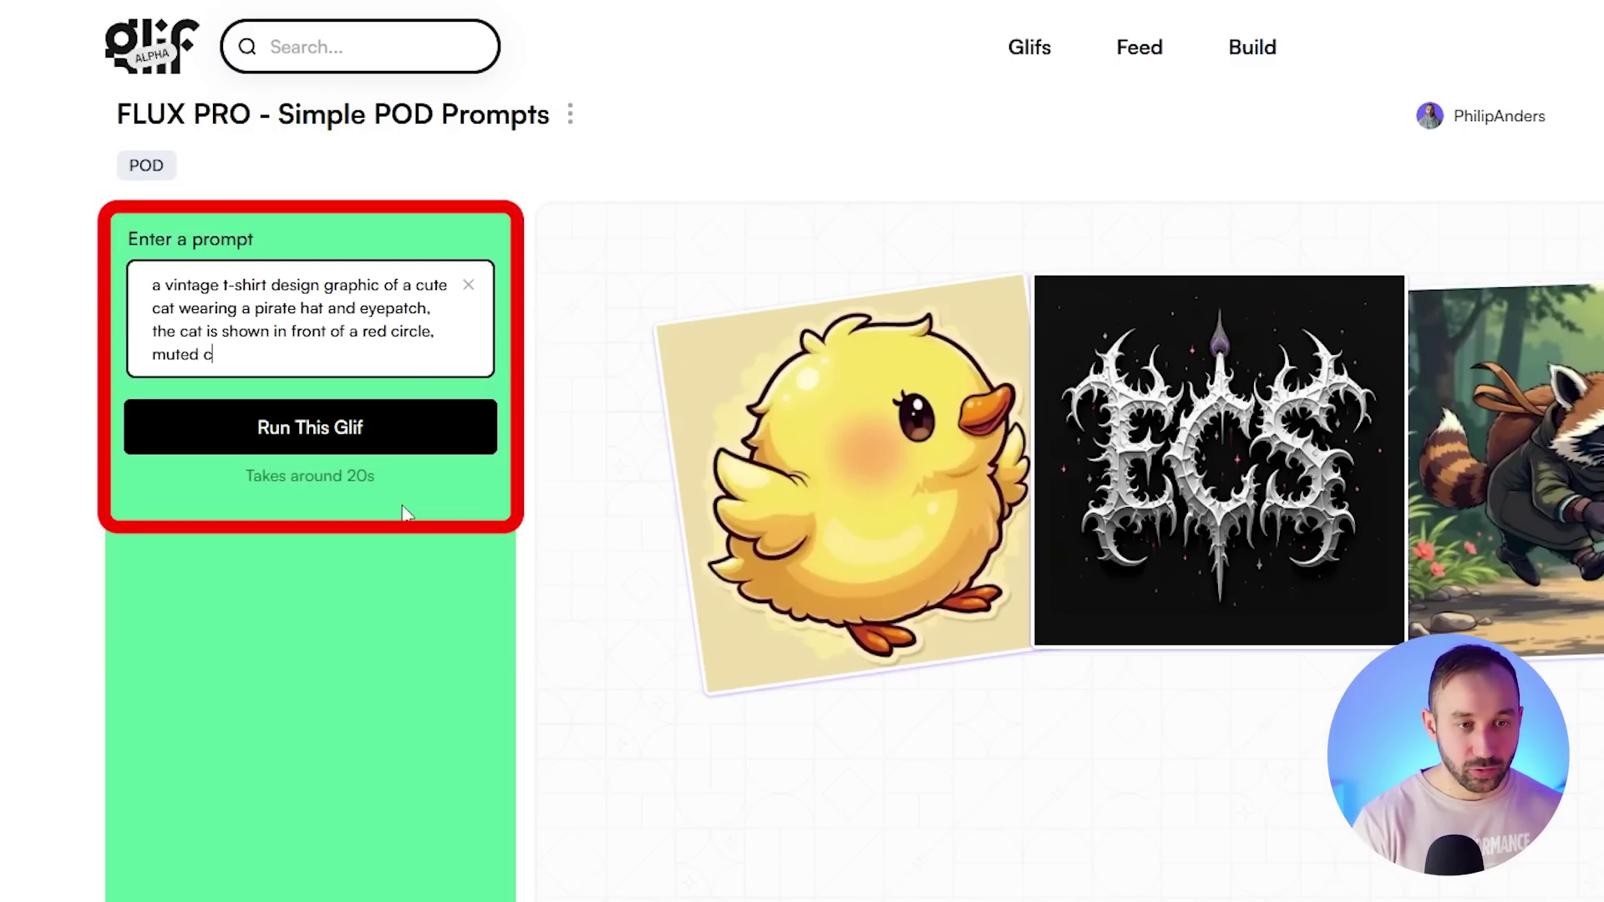
pyautogui.press('BackSpace')
pyautogui.press('BackSpace')
pyautogui.press('BackSpace')
pyautogui.press('BackSpace')
pyautogui.press('BackSpace')
pyautogui.write('olated on a whit')
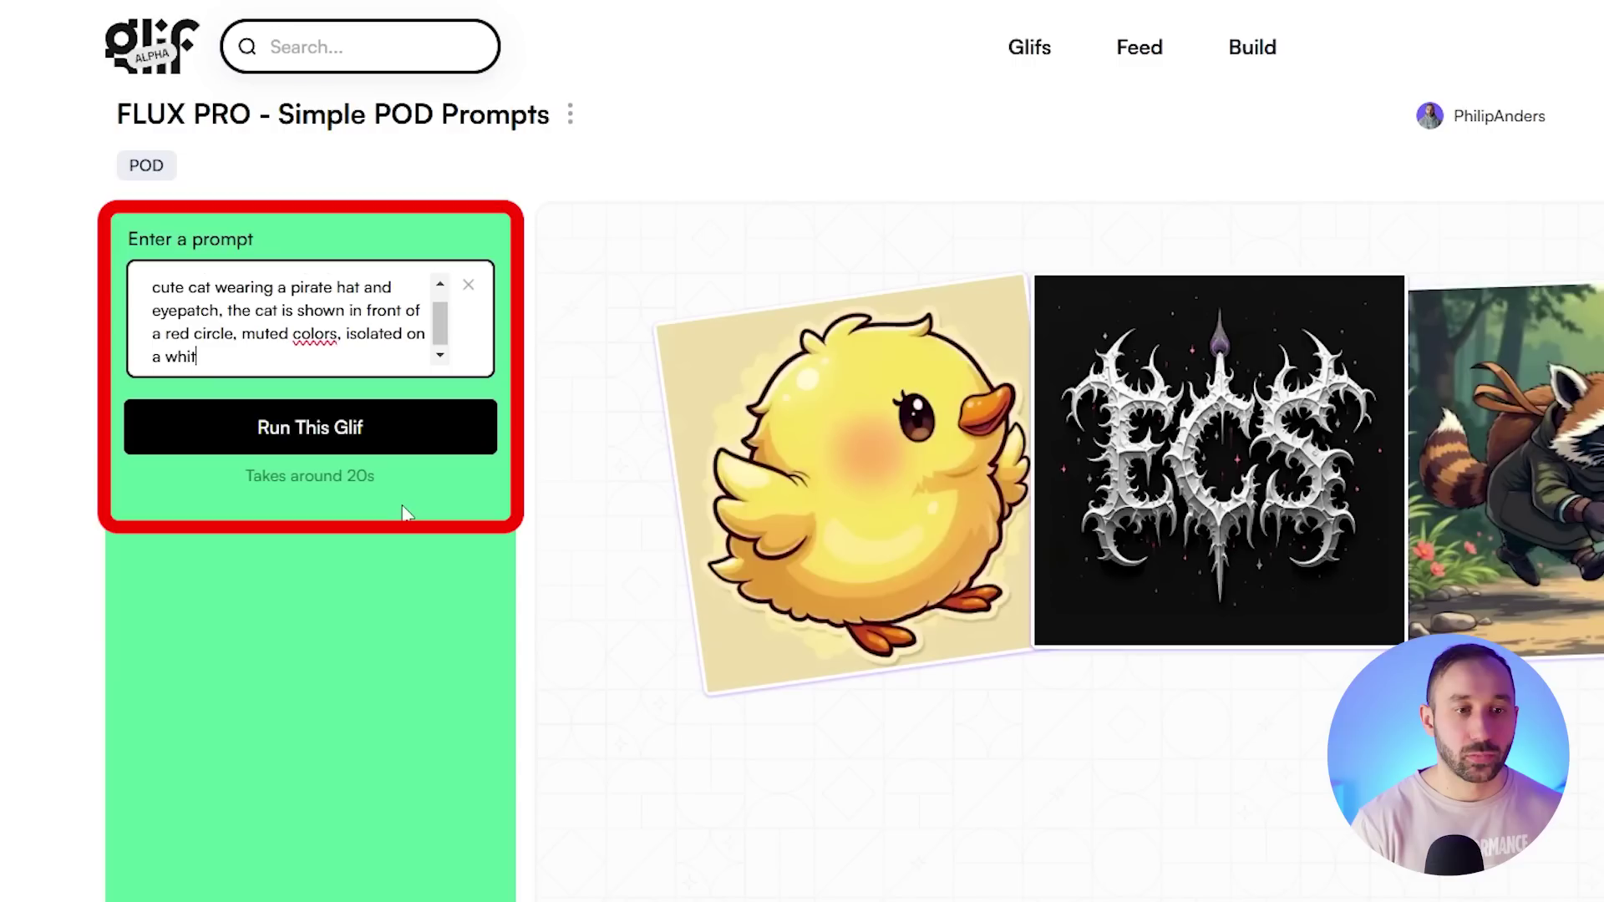
pyautogui.write('e background')
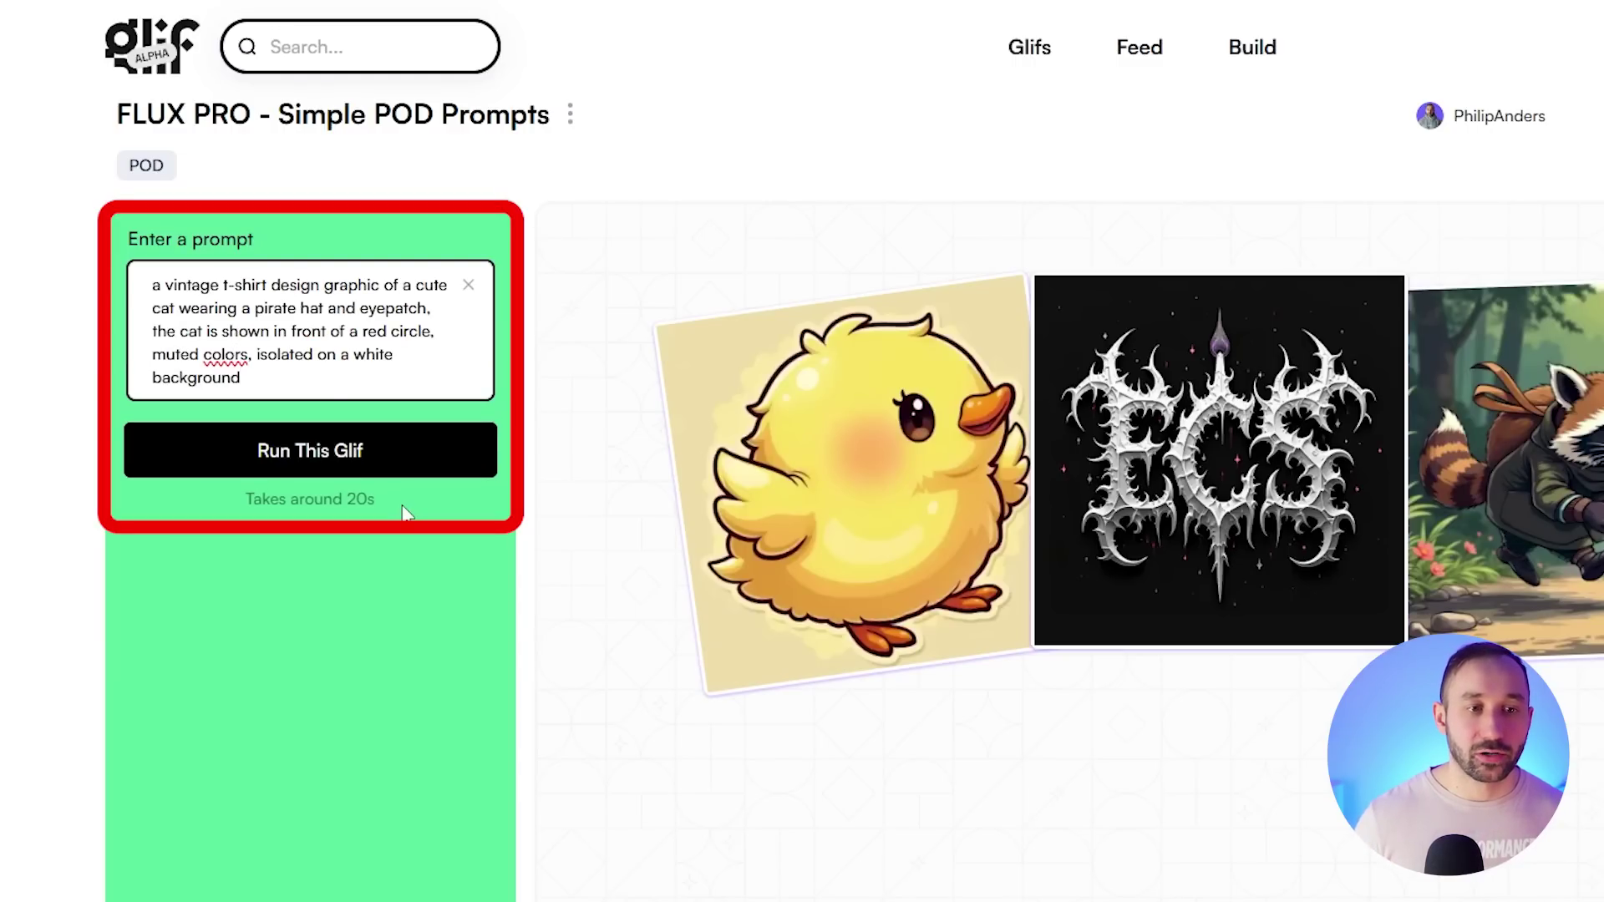
pyautogui.click(368, 448)
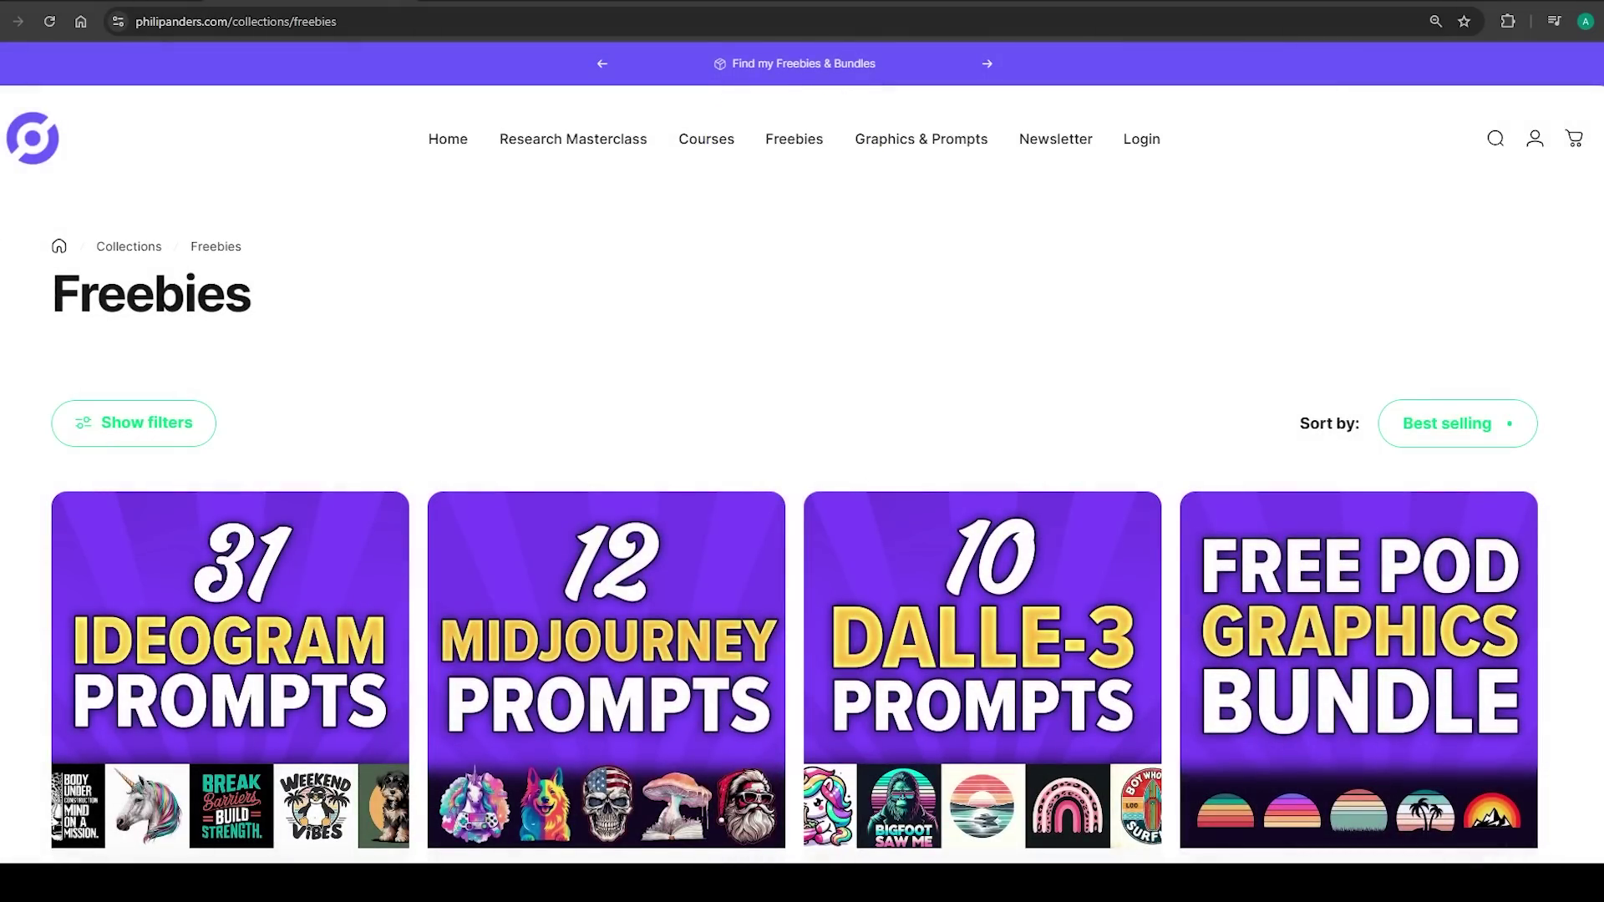
# Scroll through the philipanders.com Freebies page of prompt packs and POD bundles.
pyautogui.scroll(-1, 441, 308)
pyautogui.scroll(-3, 802, 451)
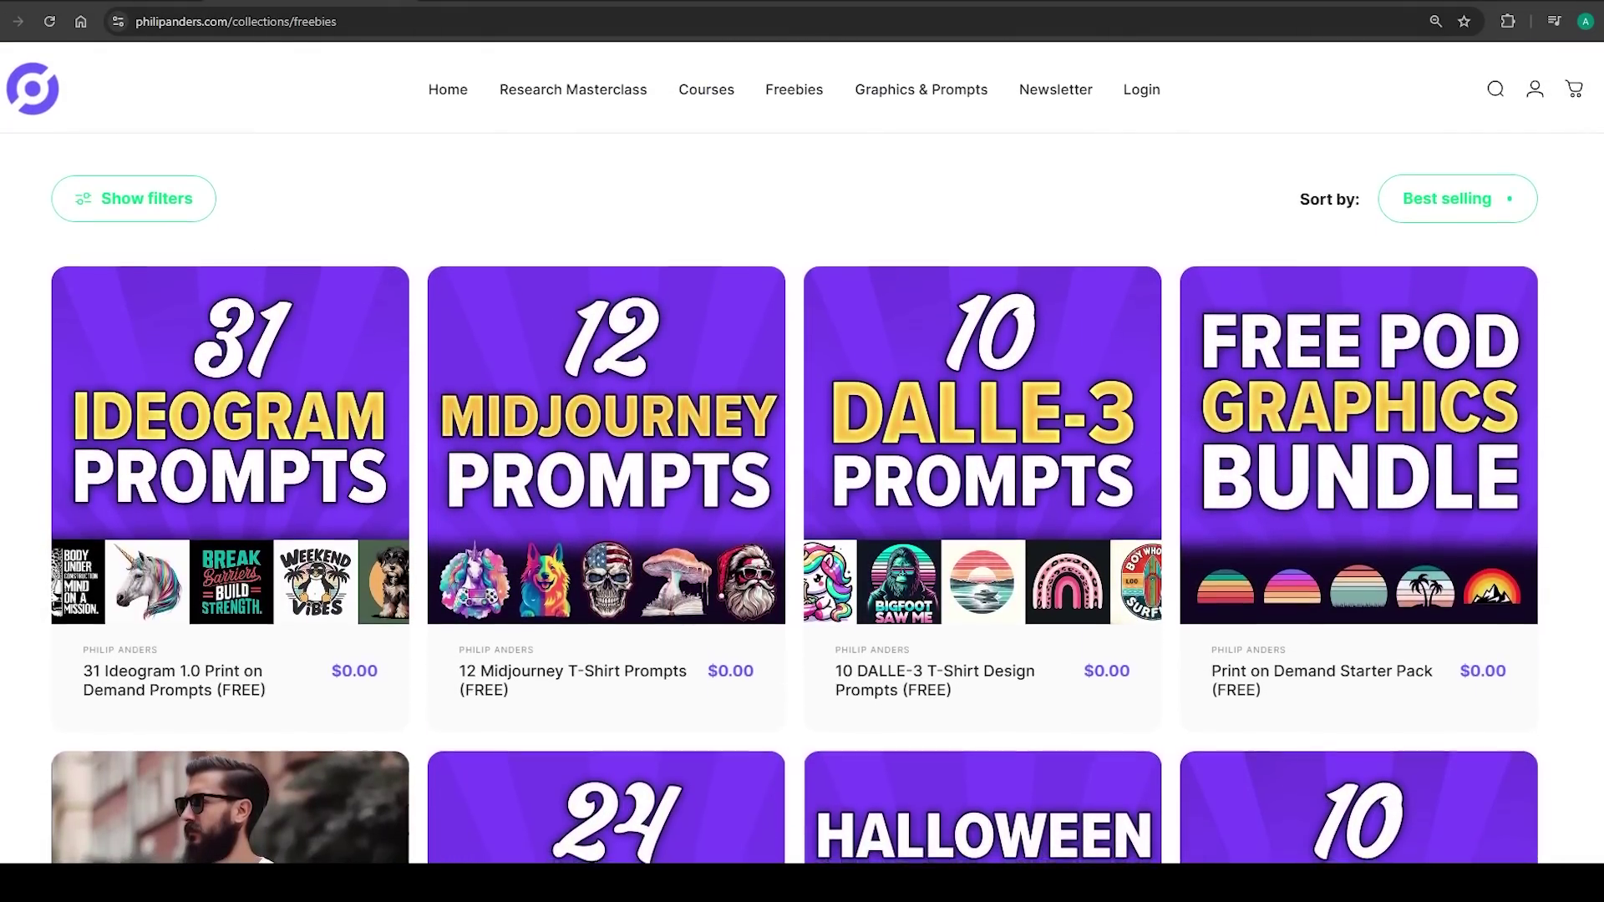
pyautogui.scroll(-2, 802, 452)
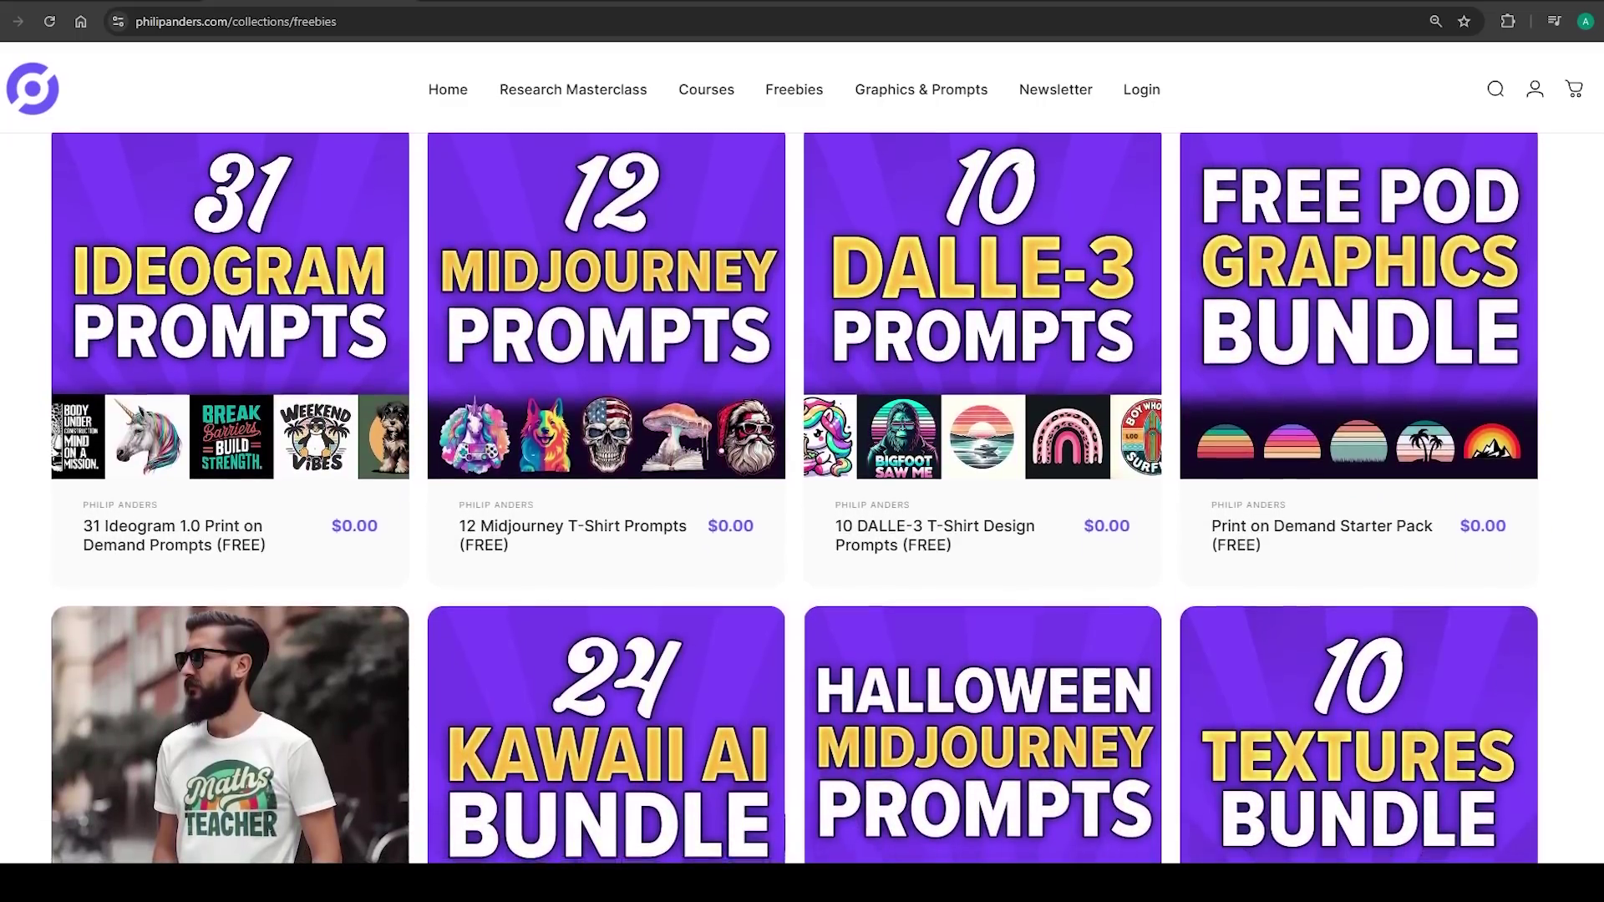
pyautogui.scroll(-2, 802, 451)
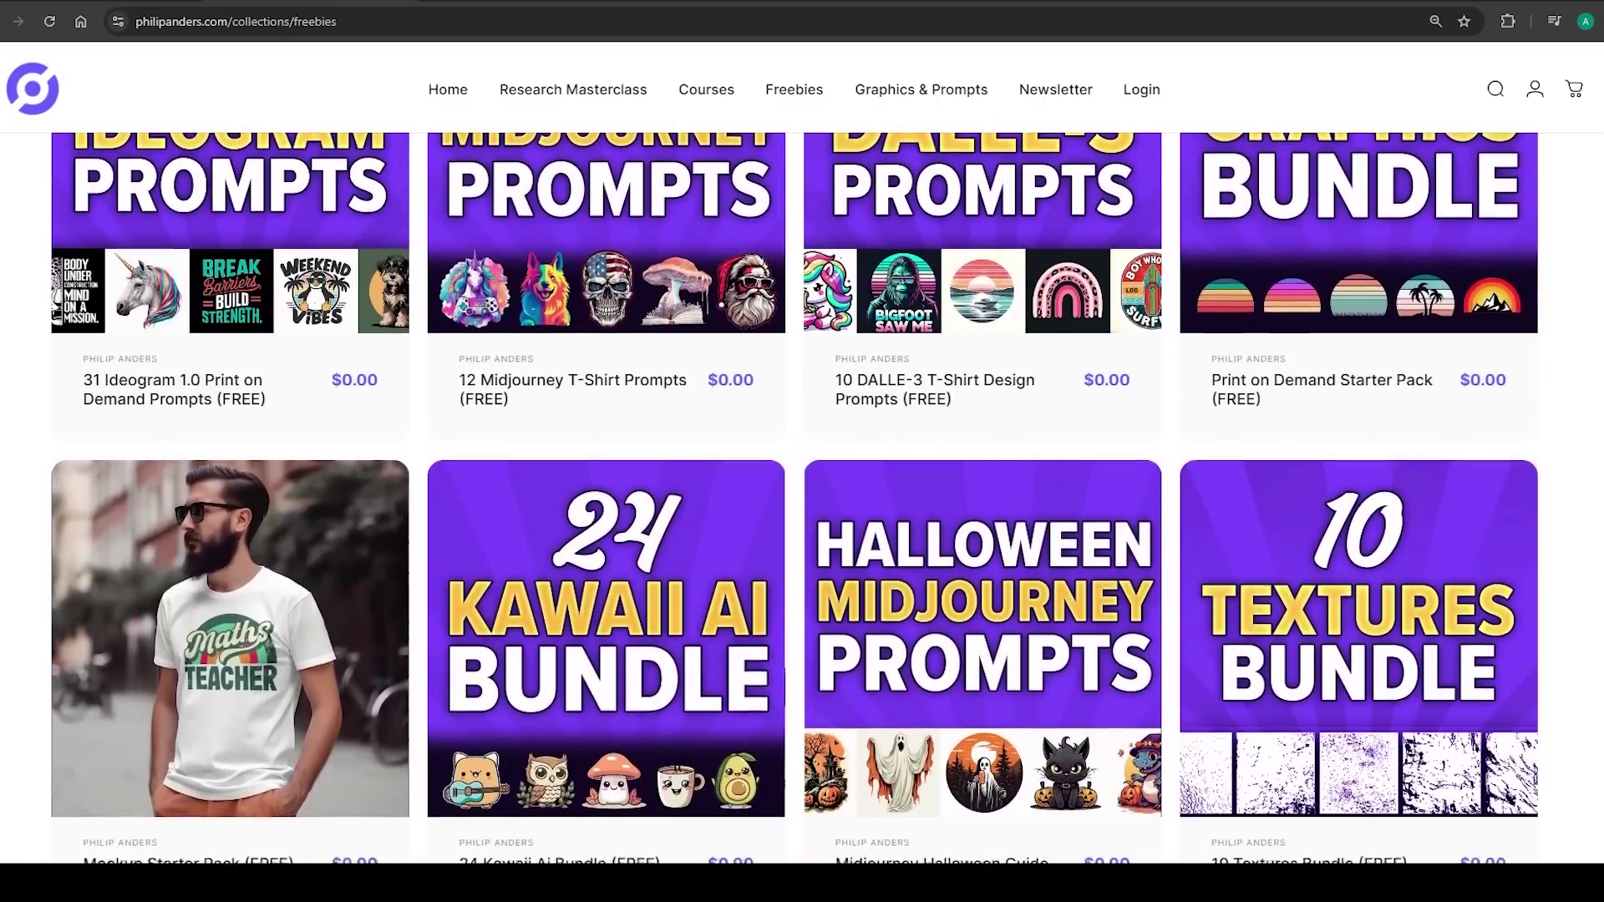
pyautogui.scroll(-2, 802, 451)
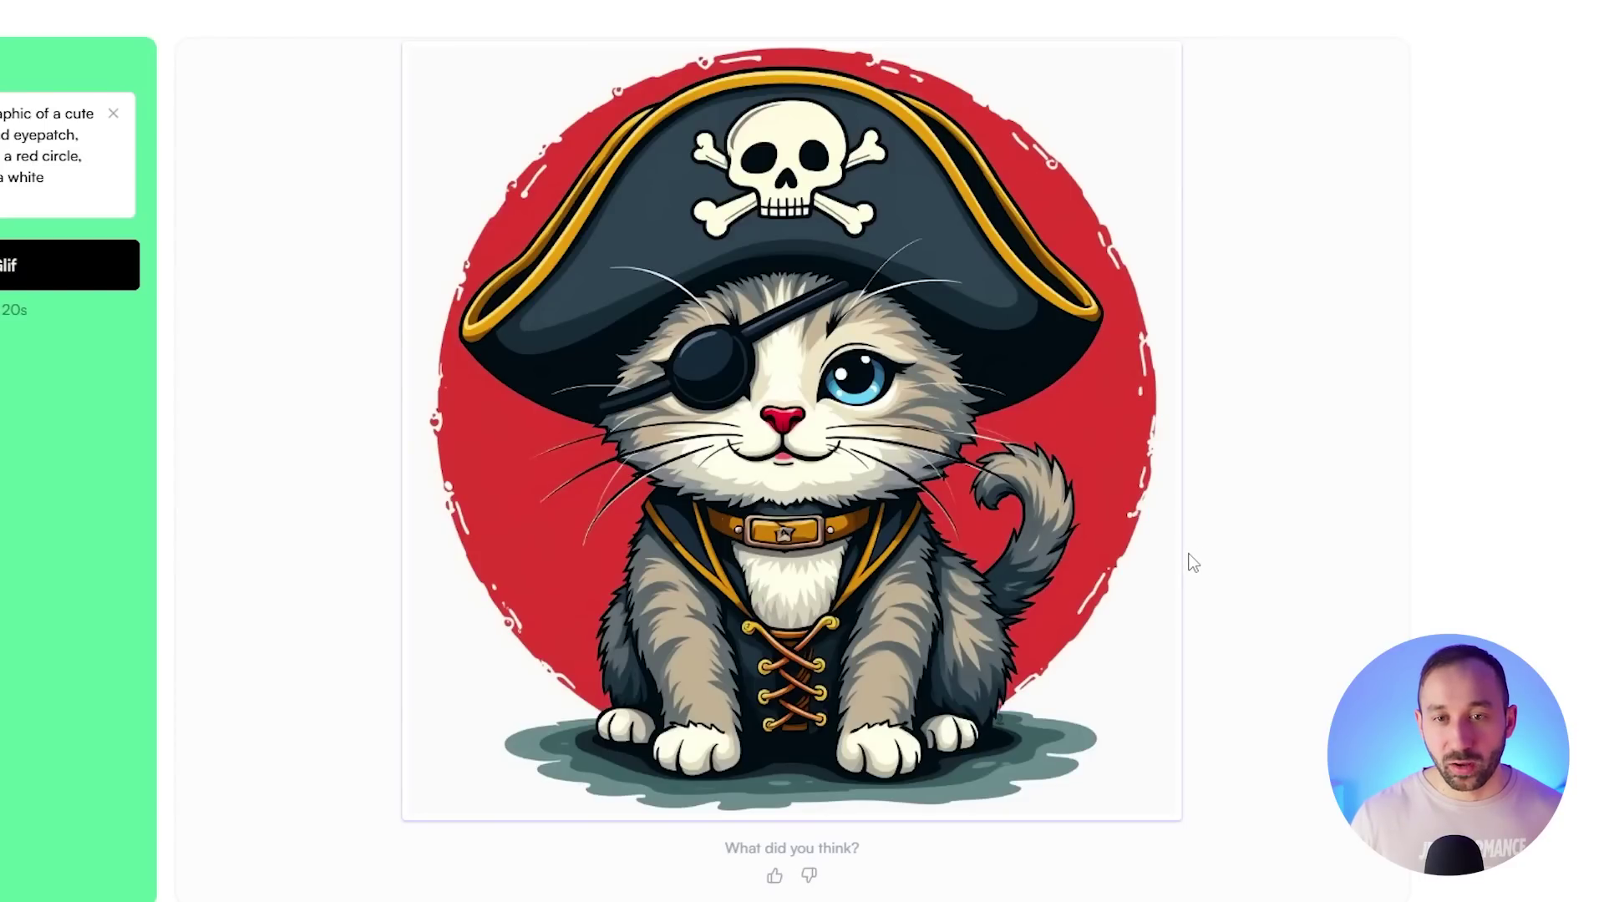
pyautogui.moveTo(1171, 559)
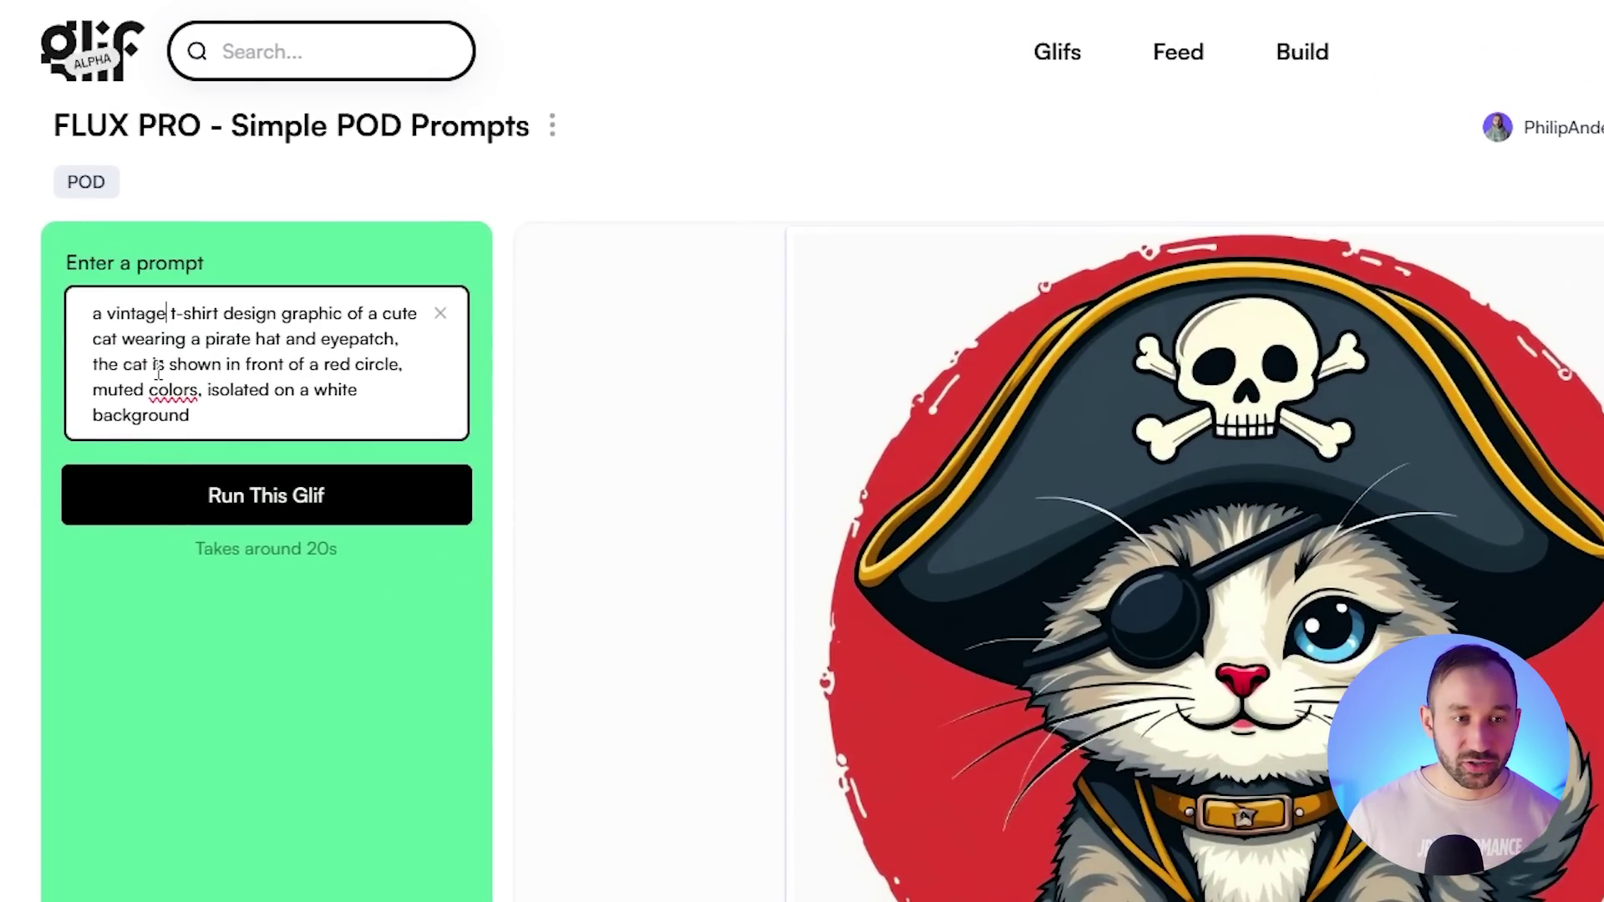
# Replace the prompt with the distressed retro 'proud pirate cat' version and run the glif again.
pyautogui.hotkey('ctrl', 'a')
pyautogui.write('a vintage distressed t-shirt design graphic of a proud cat wearing a pirate hat and eyepatch, the cat is shown in front of a red circle, muted vintage colors, old school, retro, isolated on a white background')
pyautogui.moveTo(193, 338); pyautogui.dragTo(245, 361)
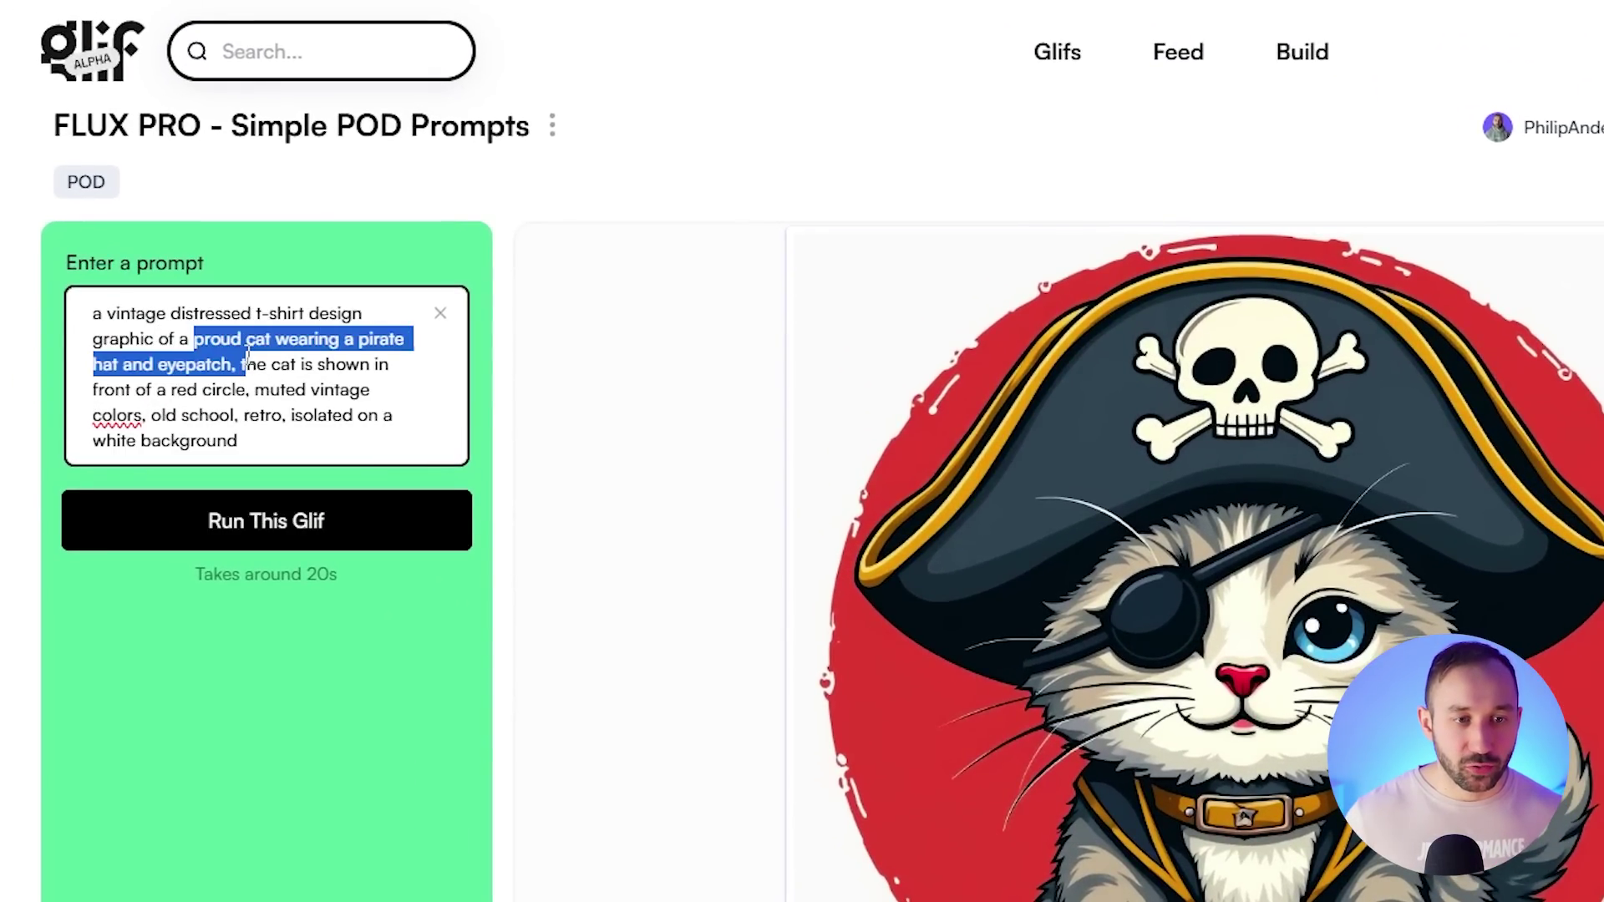
pyautogui.doubleClick(240, 341)
pyautogui.click(240, 341)
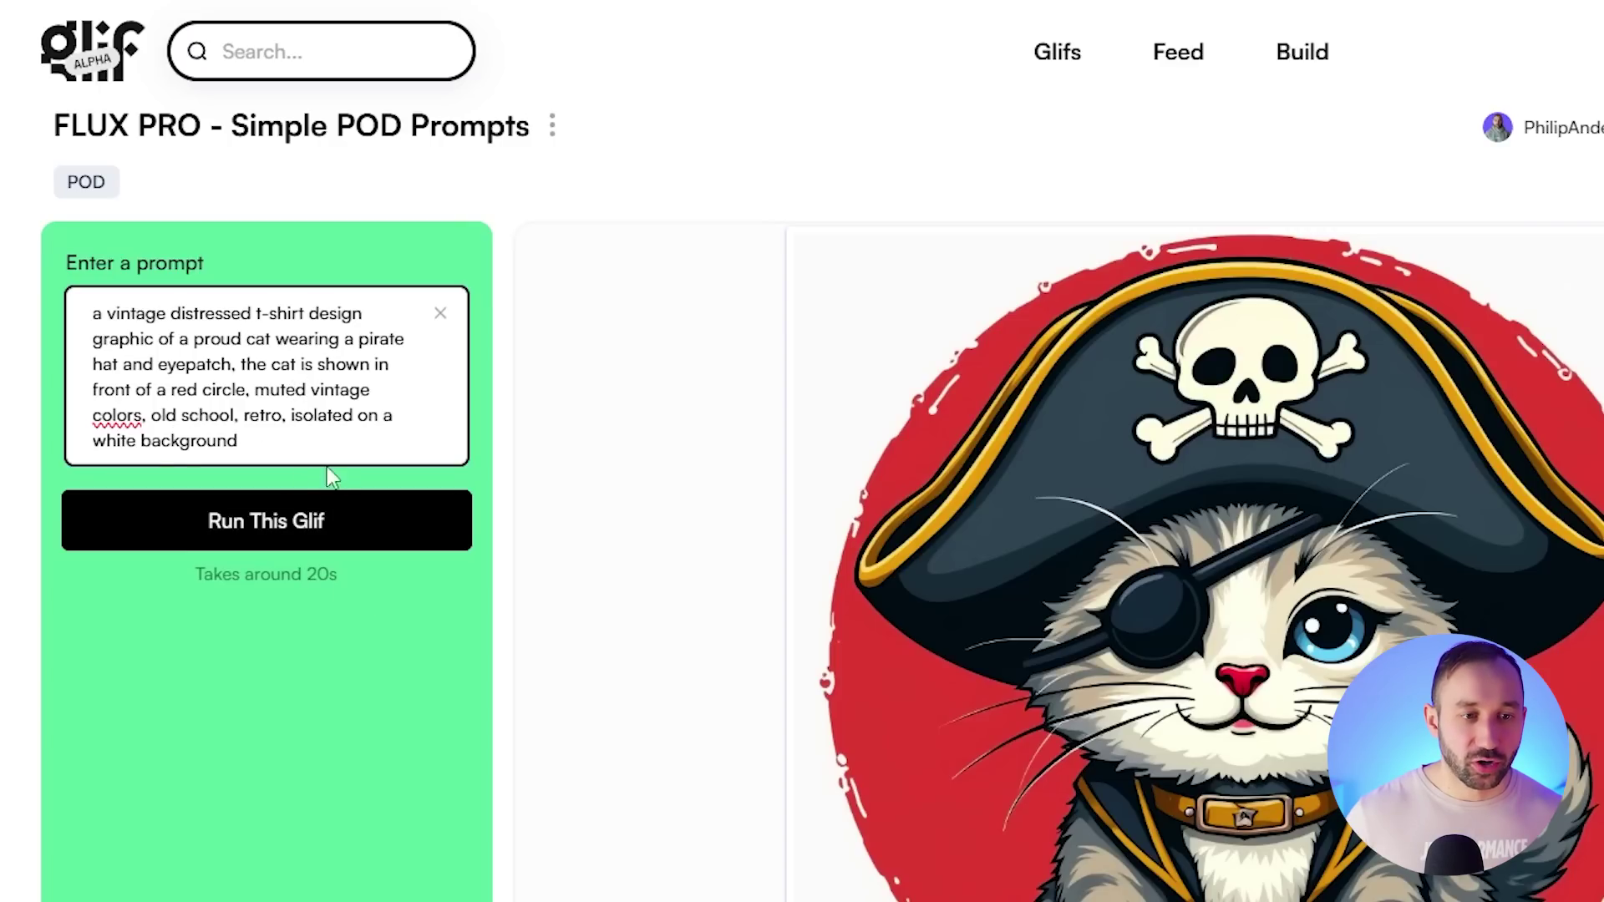
pyautogui.click(322, 527)
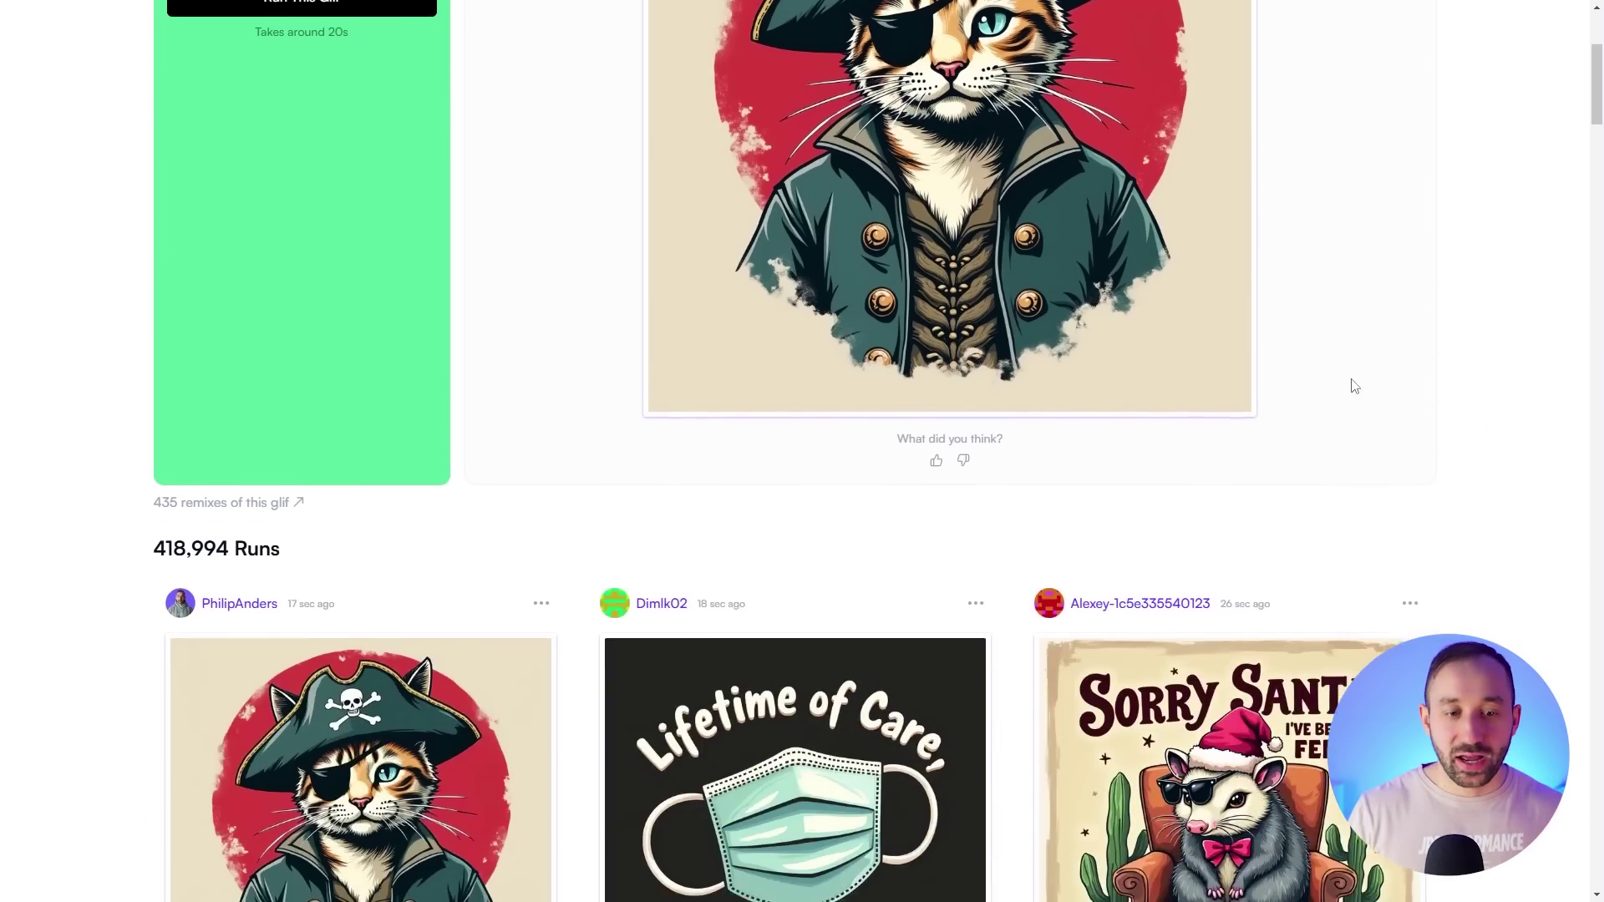
pyautogui.scroll(3, 1384, 386)
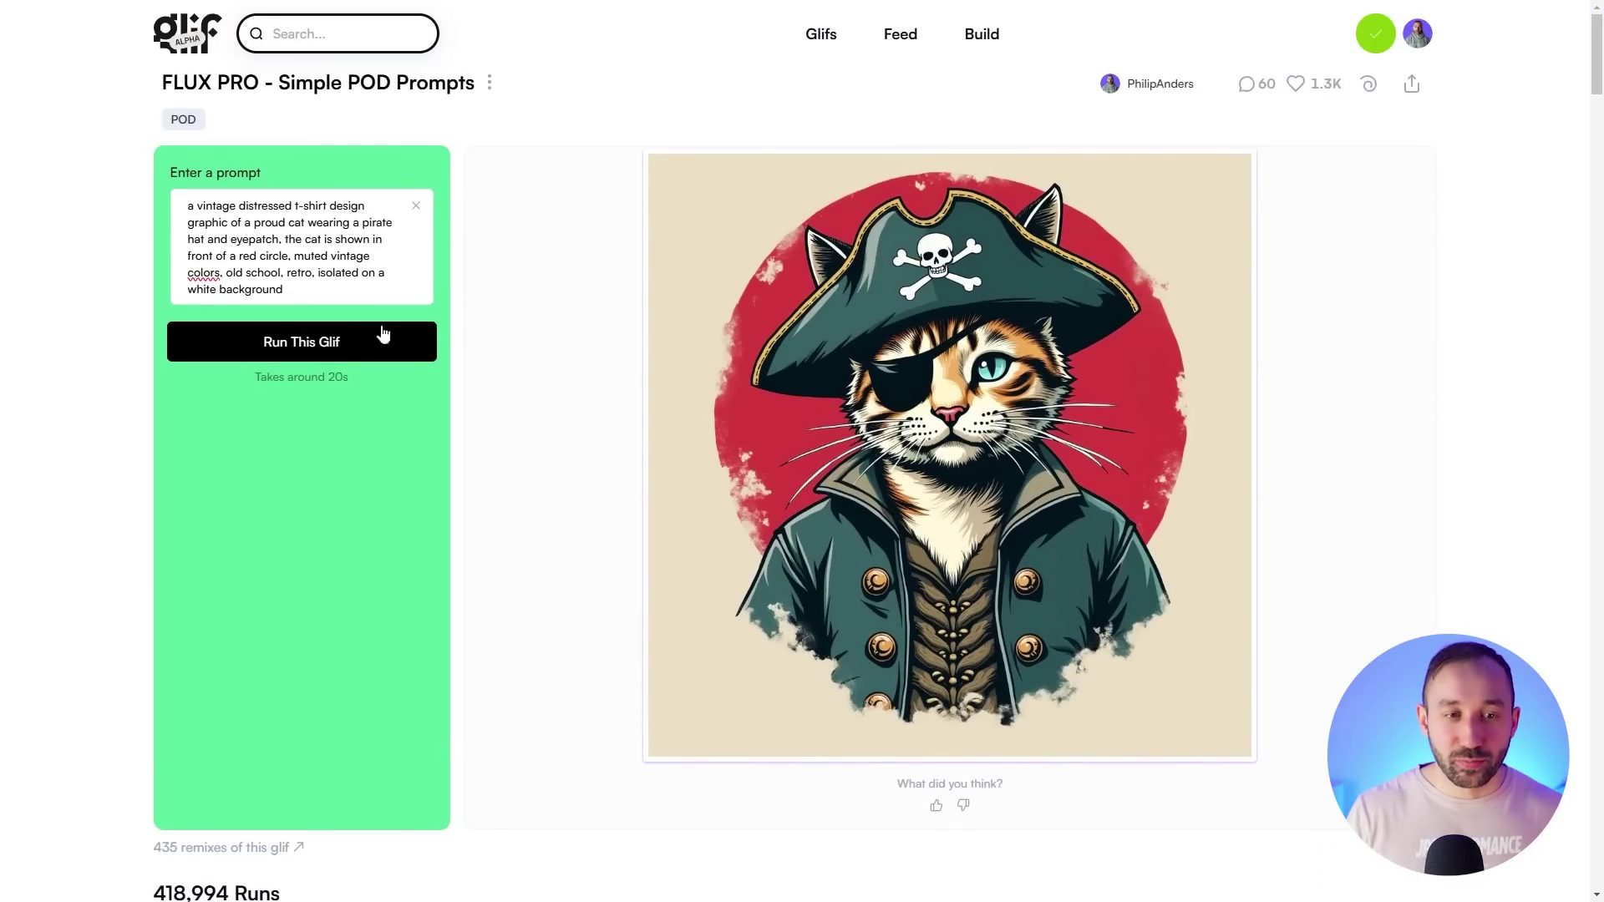
# Rerun the revised prompt for another variation and delete the grey pirate kitten run.
pyautogui.click(349, 330)
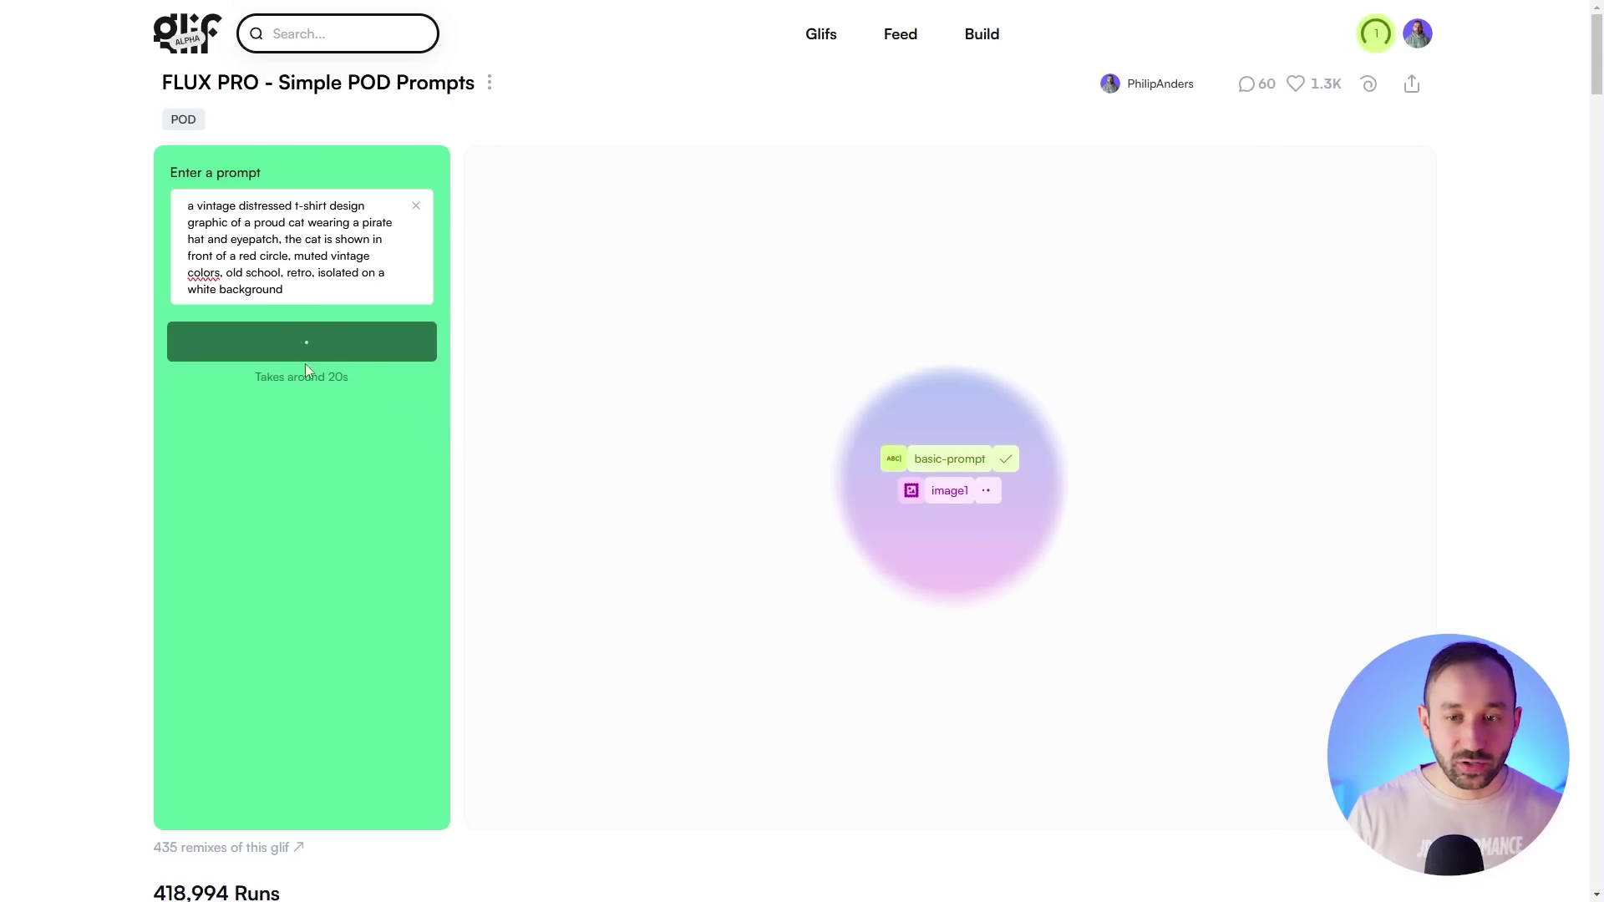
pyautogui.scroll(-6, 1586, 374)
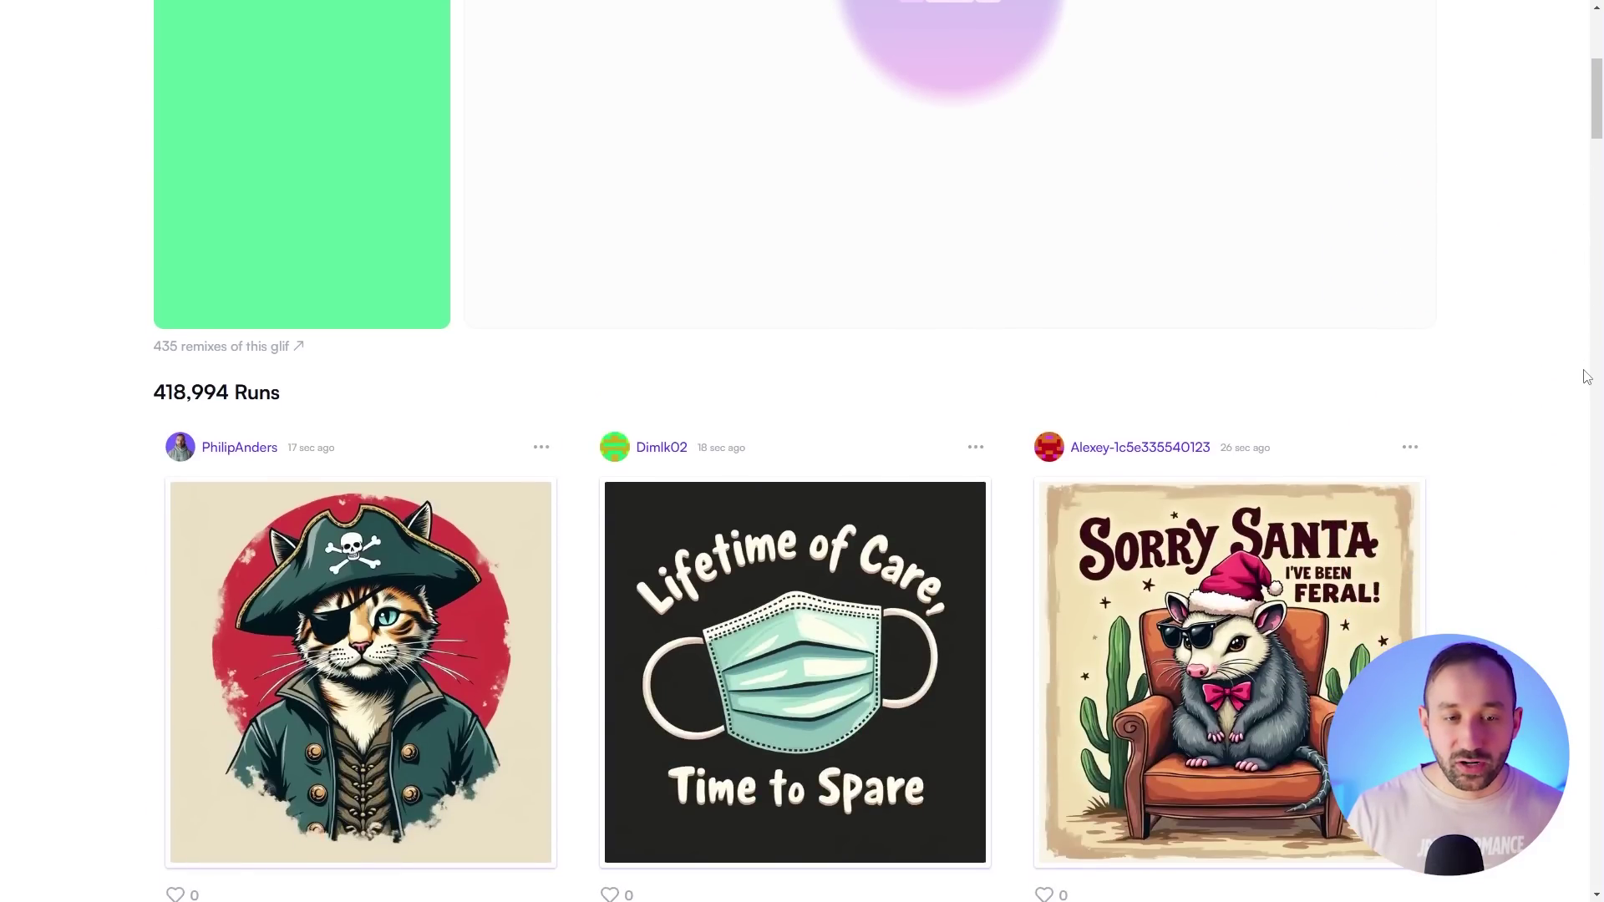
pyautogui.scroll(-1, 473, 449)
pyautogui.scroll(2, 392, 456)
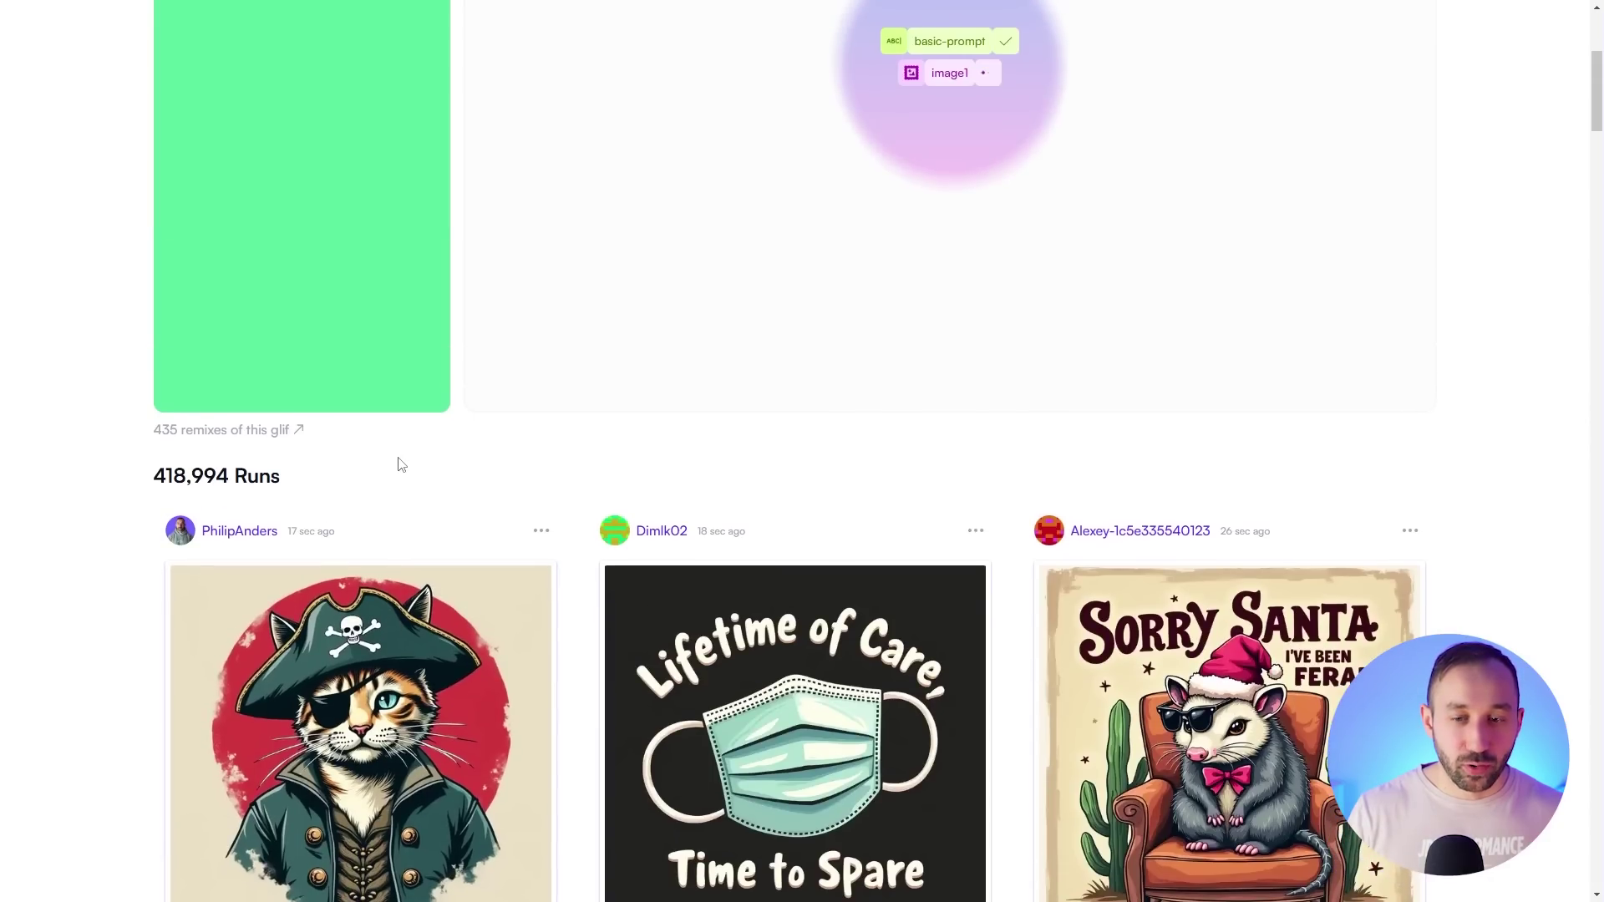
pyautogui.scroll(-3, 402, 465)
pyautogui.scroll(-8, 118, 448)
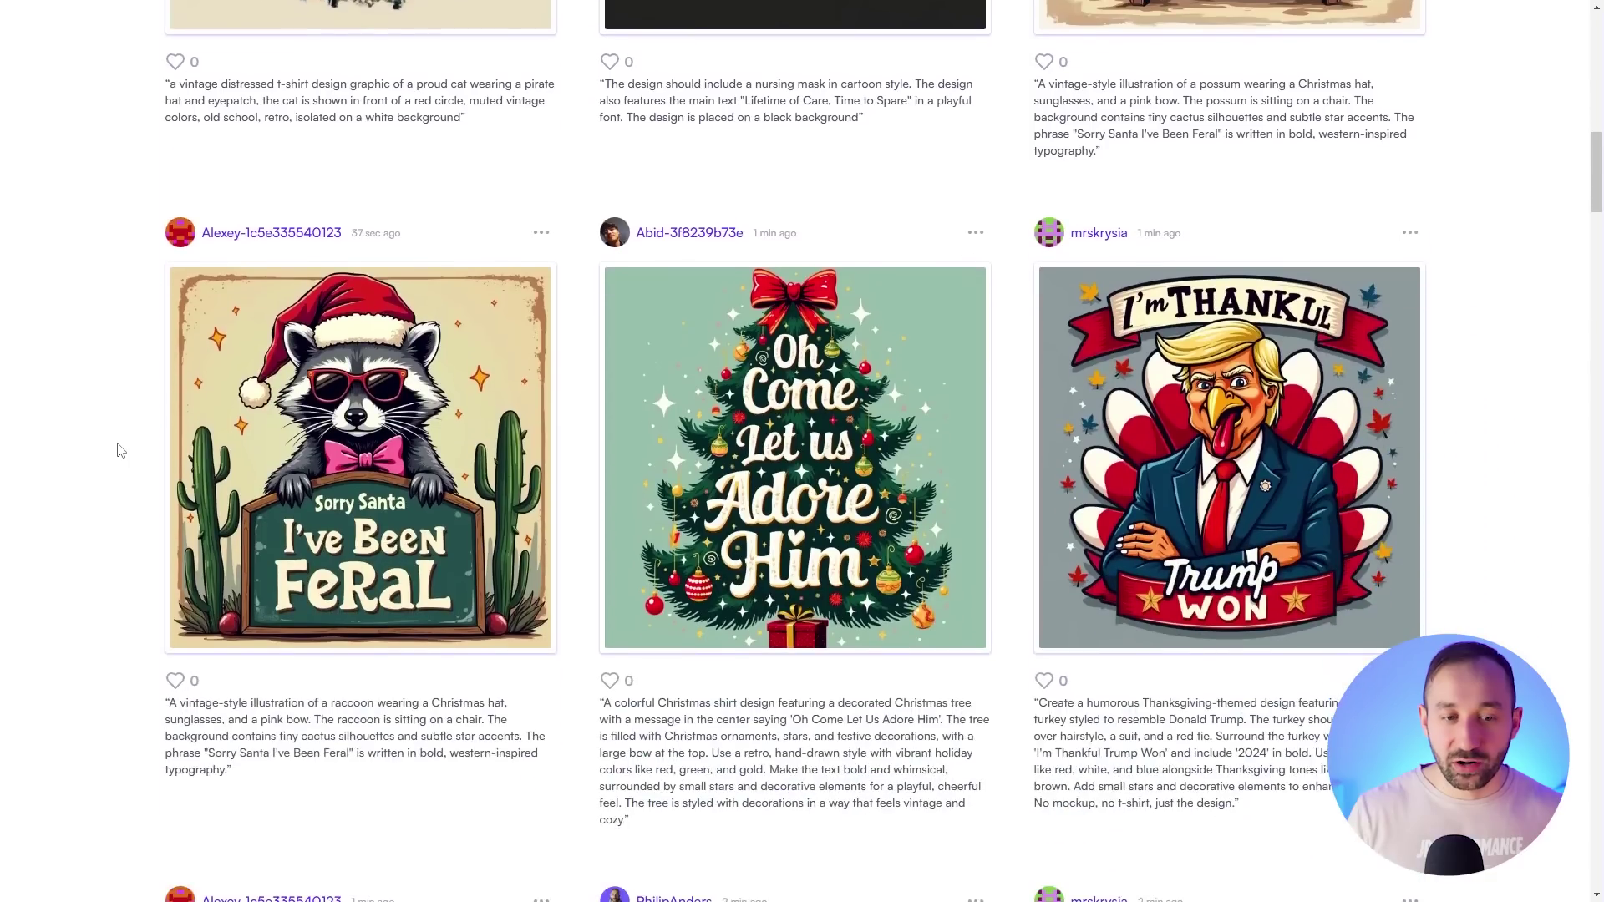
pyautogui.scroll(-6, 117, 449)
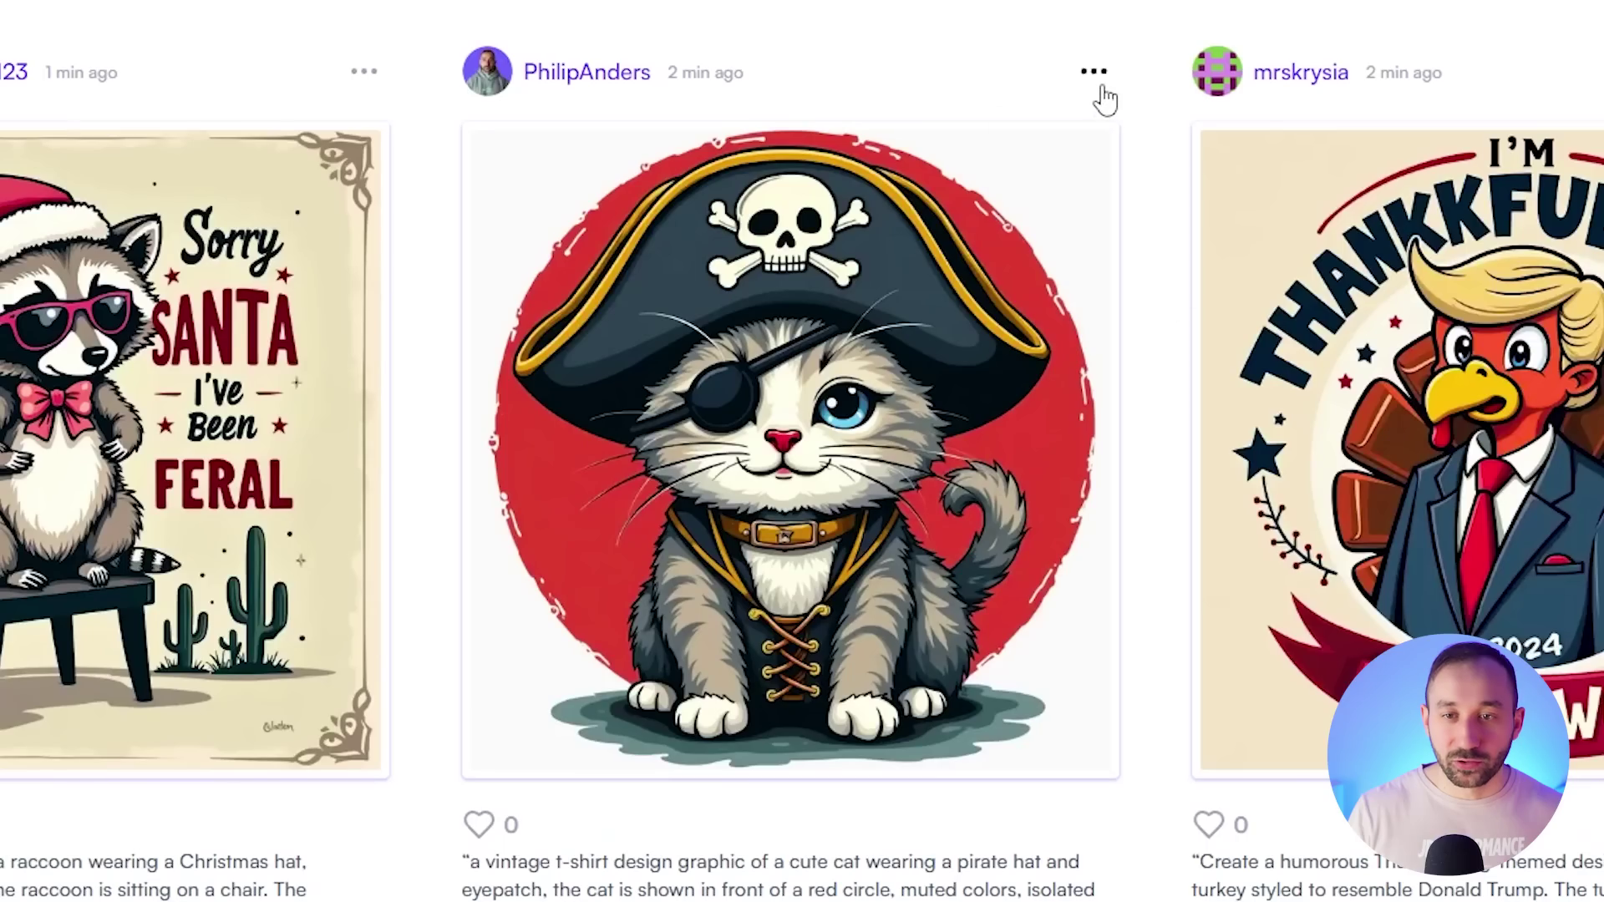
pyautogui.click(976, 236)
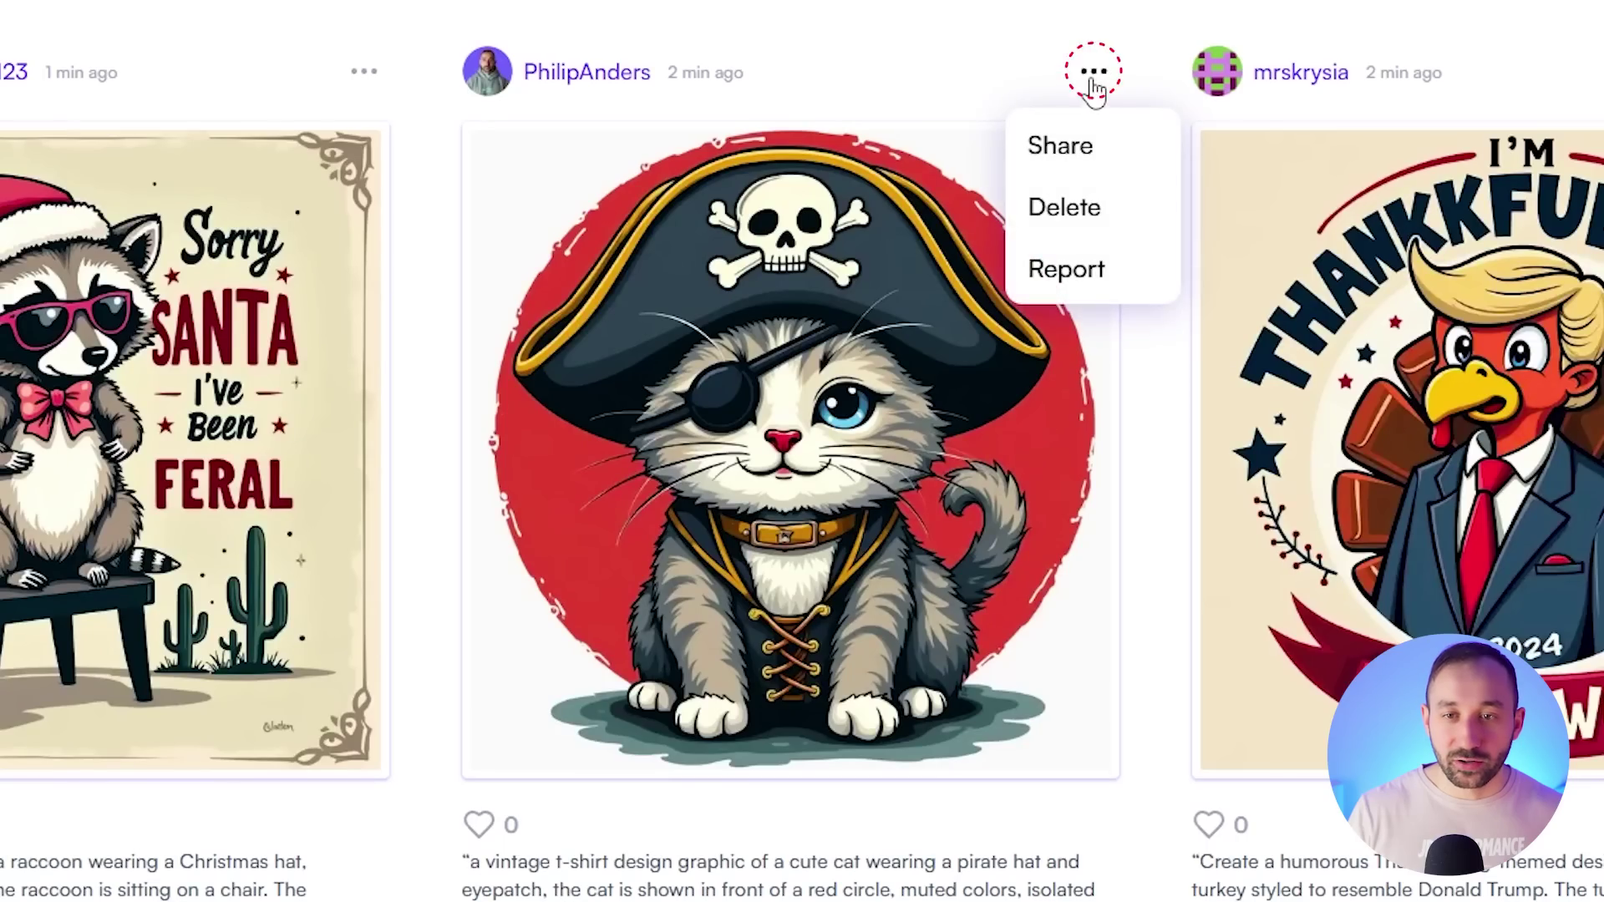
pyautogui.click(1098, 209)
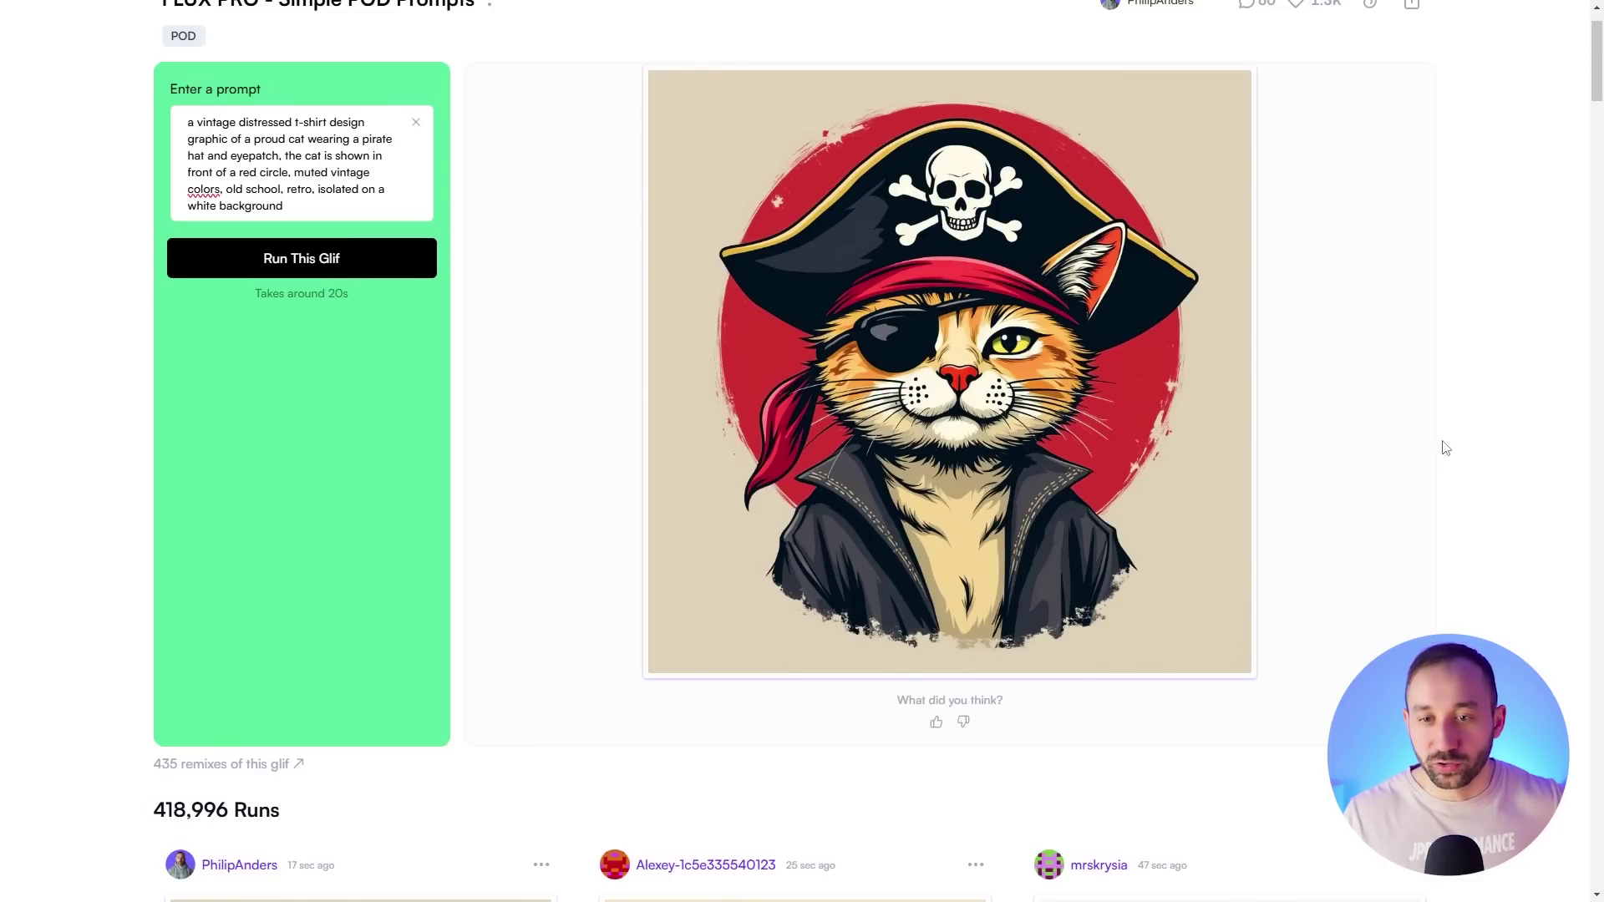
# Download the red-bandana pirate cat image.
pyautogui.scroll(1, 1210, 451)
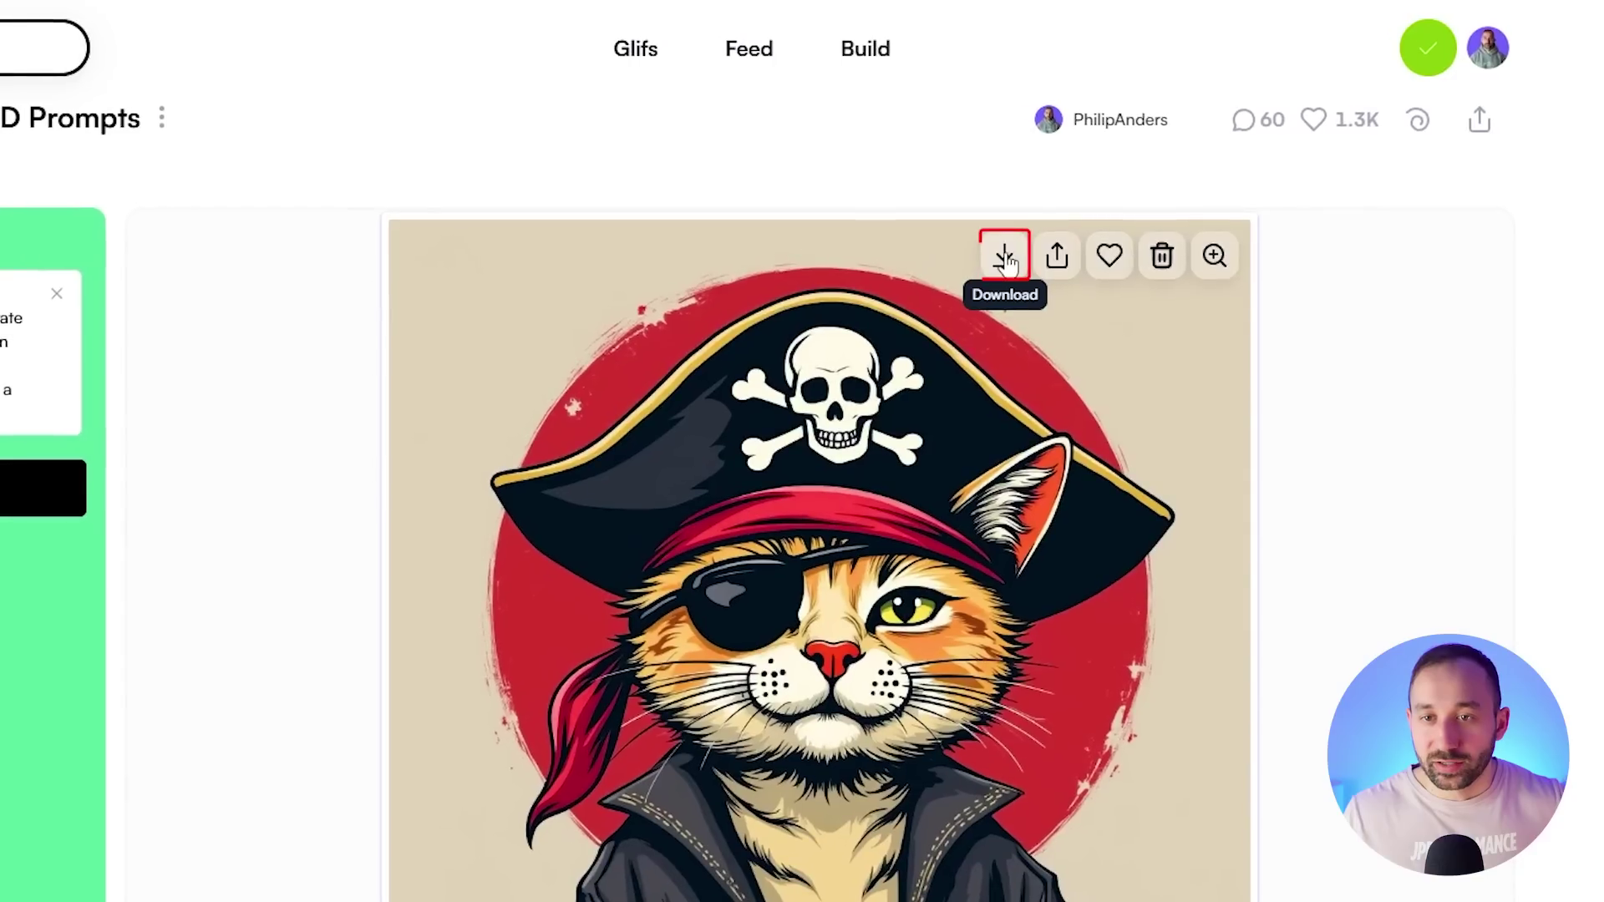
pyautogui.click(1006, 259)
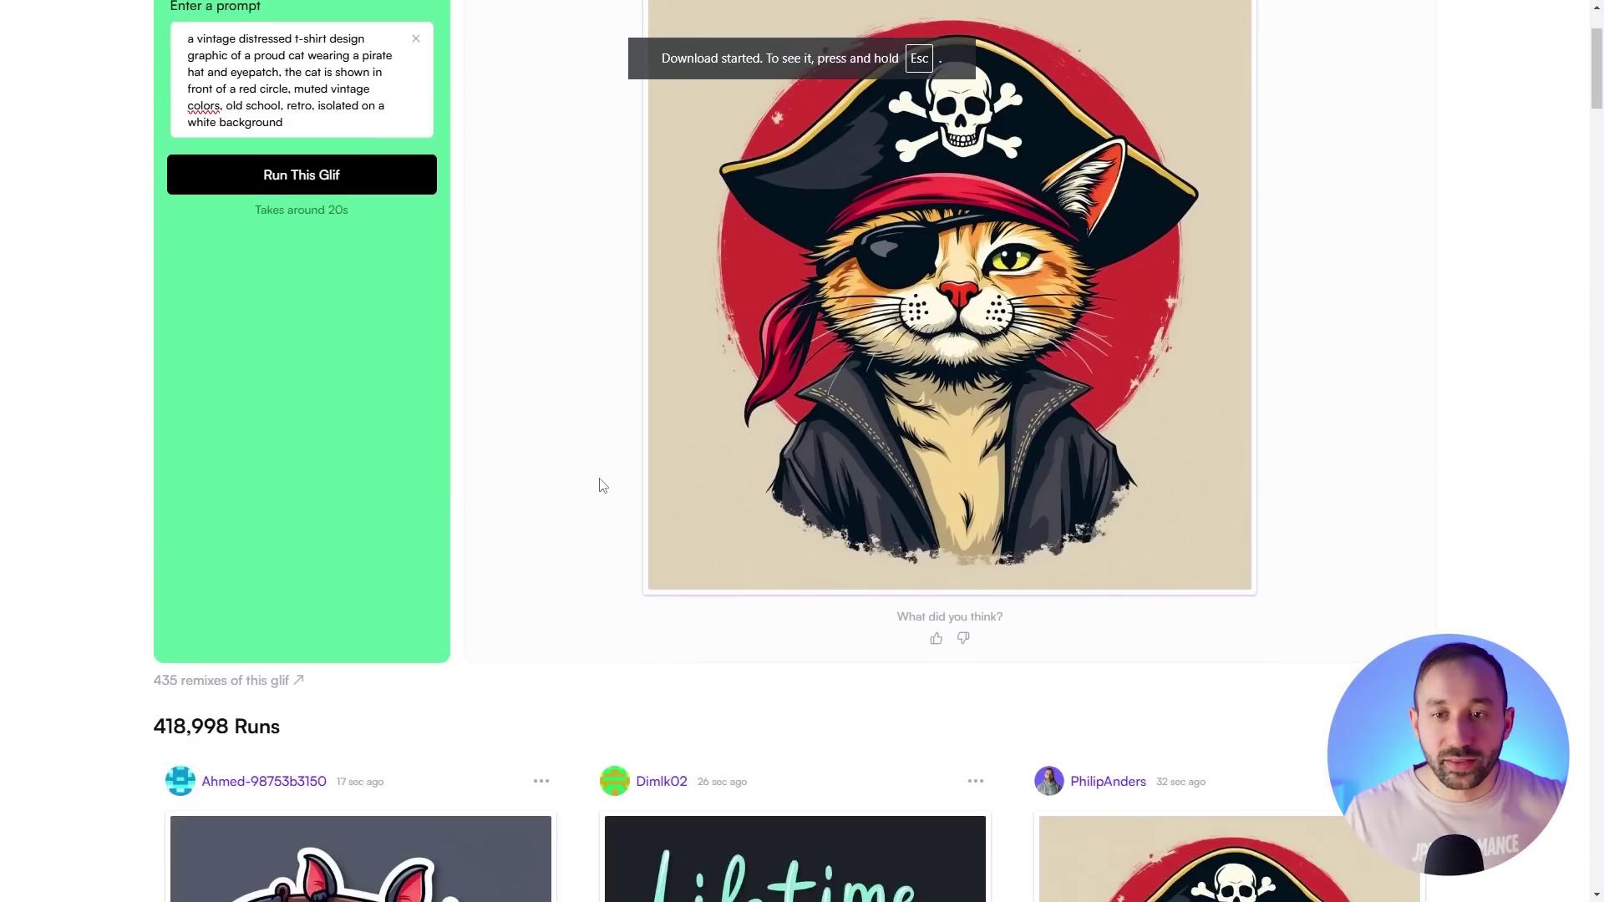
pyautogui.scroll(-8, 468, 417)
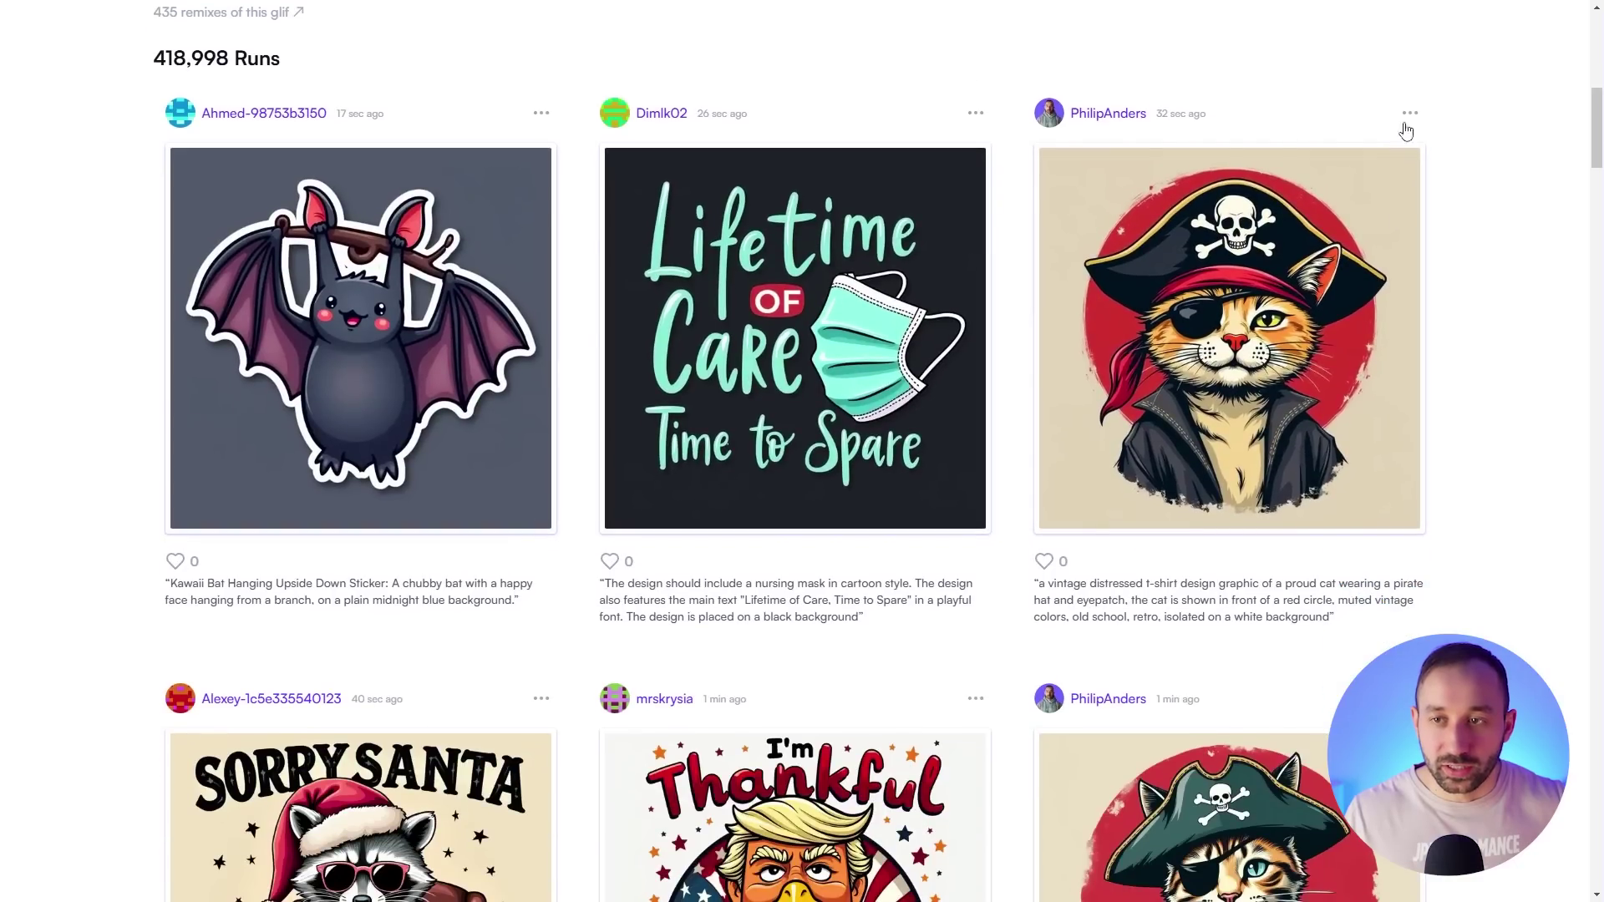
pyautogui.scroll(-7, 1406, 132)
pyautogui.scroll(3, 1400, 221)
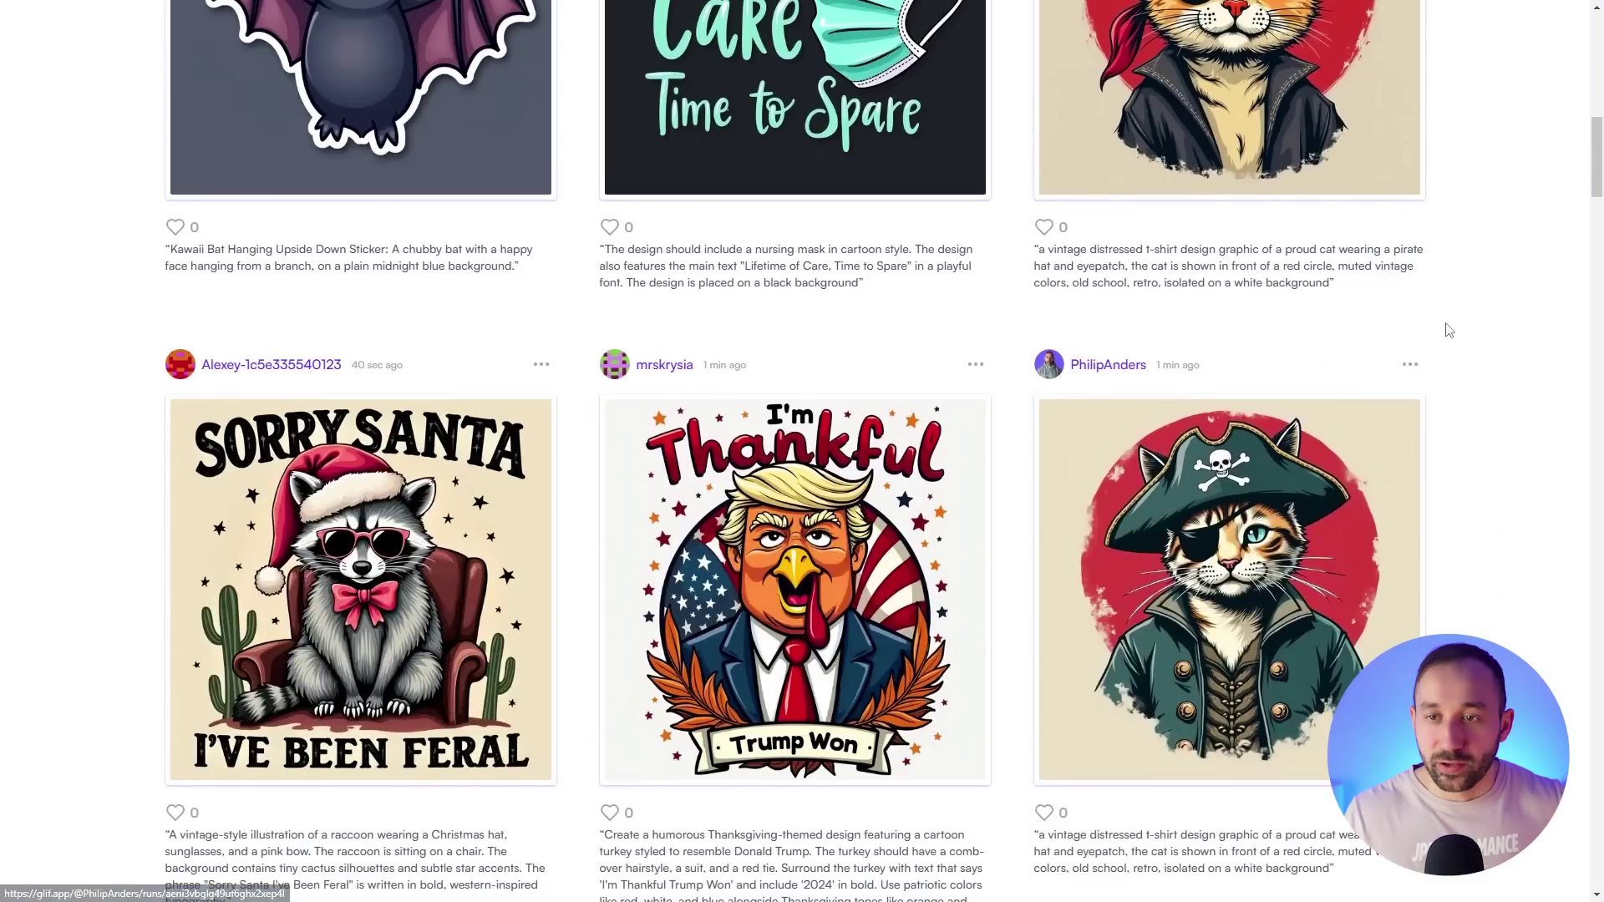
# Open the green-coat pirate cat run, download its image, and close the run details.
pyautogui.click(1410, 364)
pyautogui.click(1236, 493)
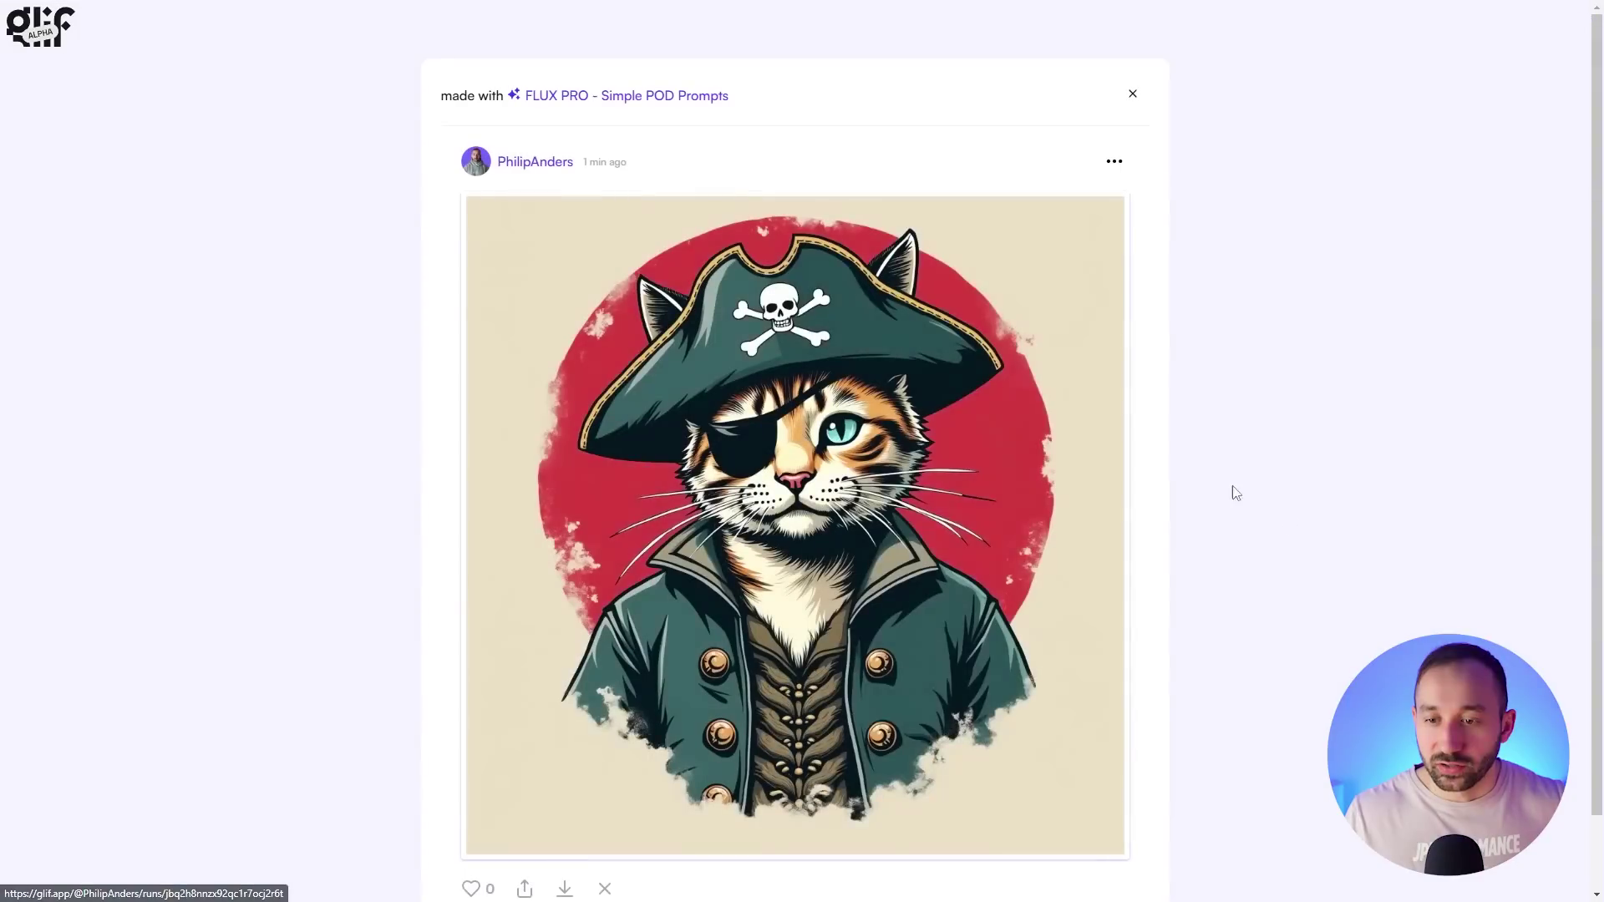
pyautogui.click(1117, 164)
pyautogui.scroll(-1, 501, 759)
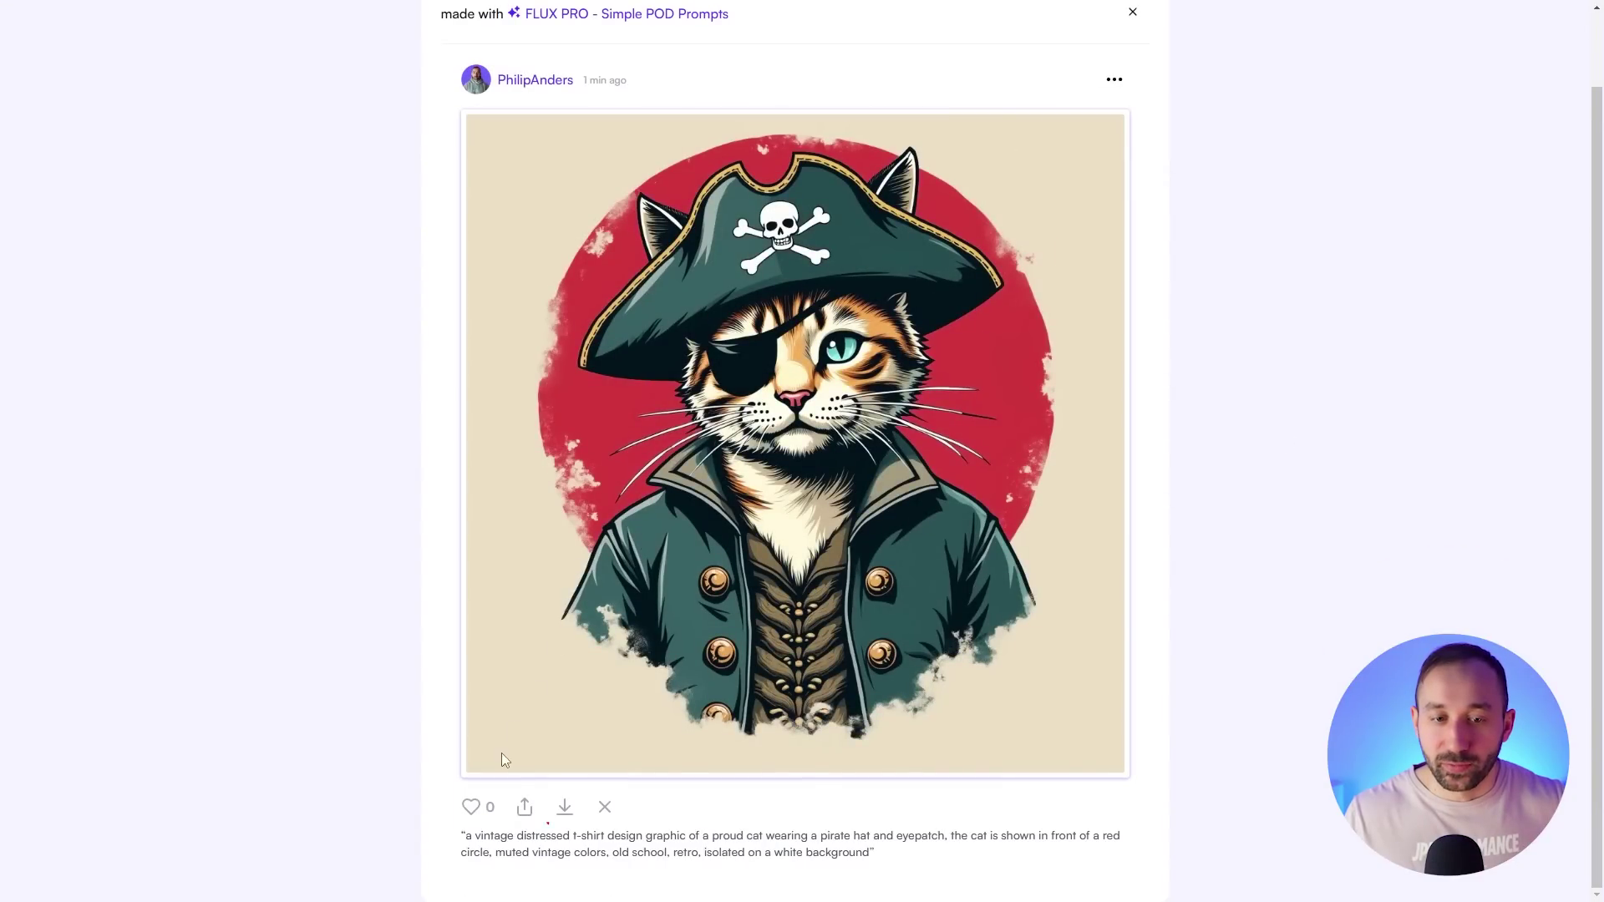
pyautogui.click(565, 807)
pyautogui.scroll(1, 1255, 371)
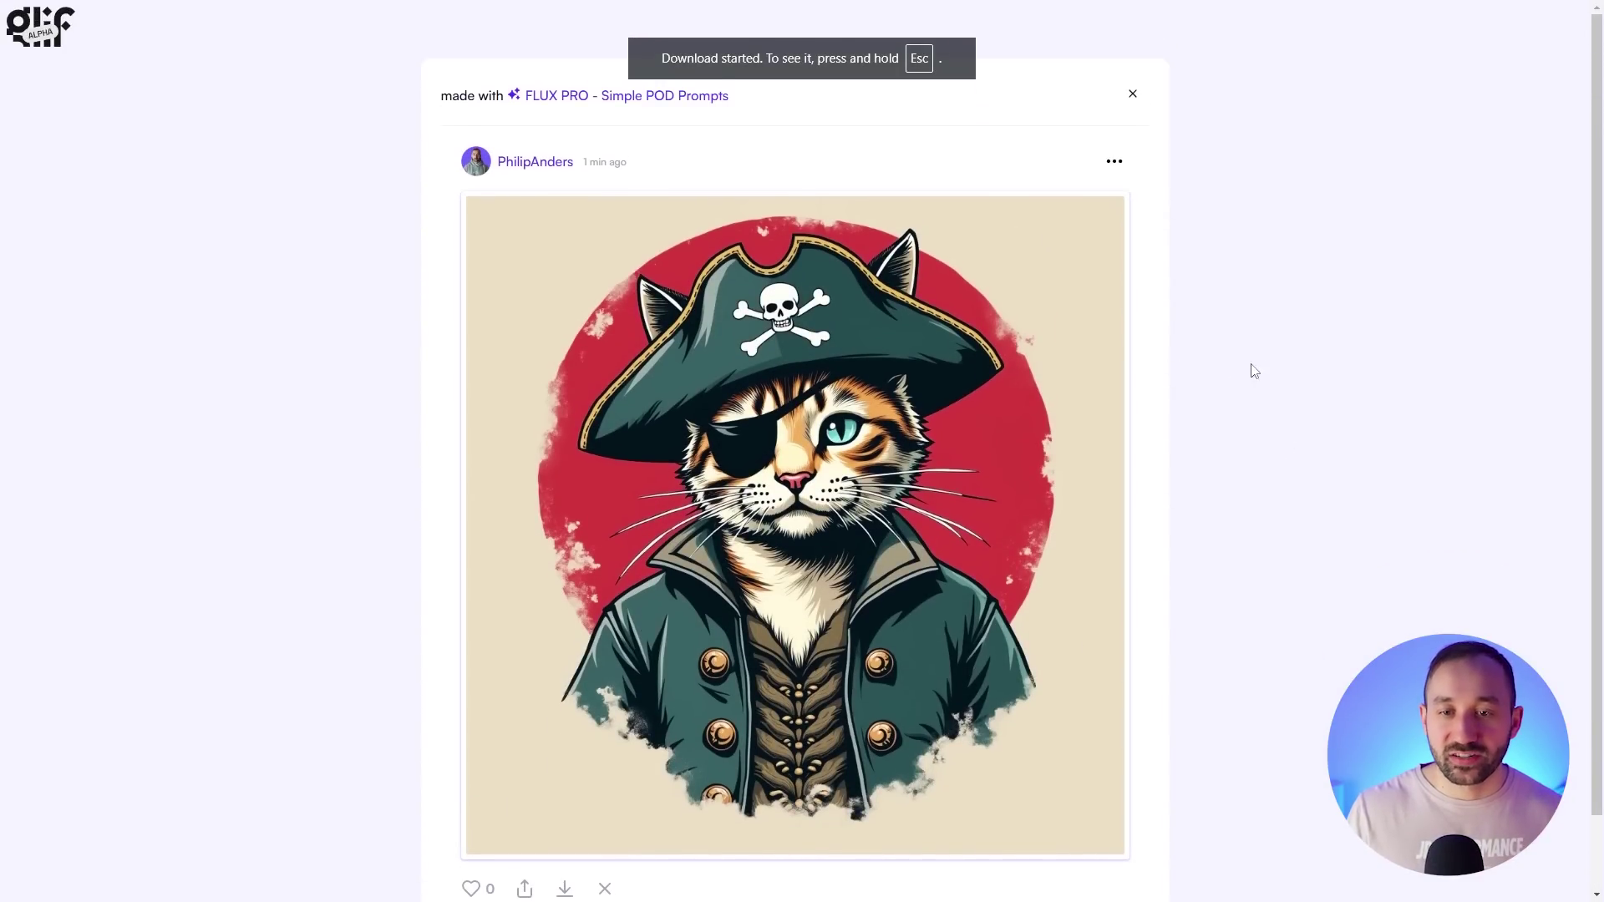
pyautogui.click(1256, 371)
pyautogui.scroll(10, 1261, 361)
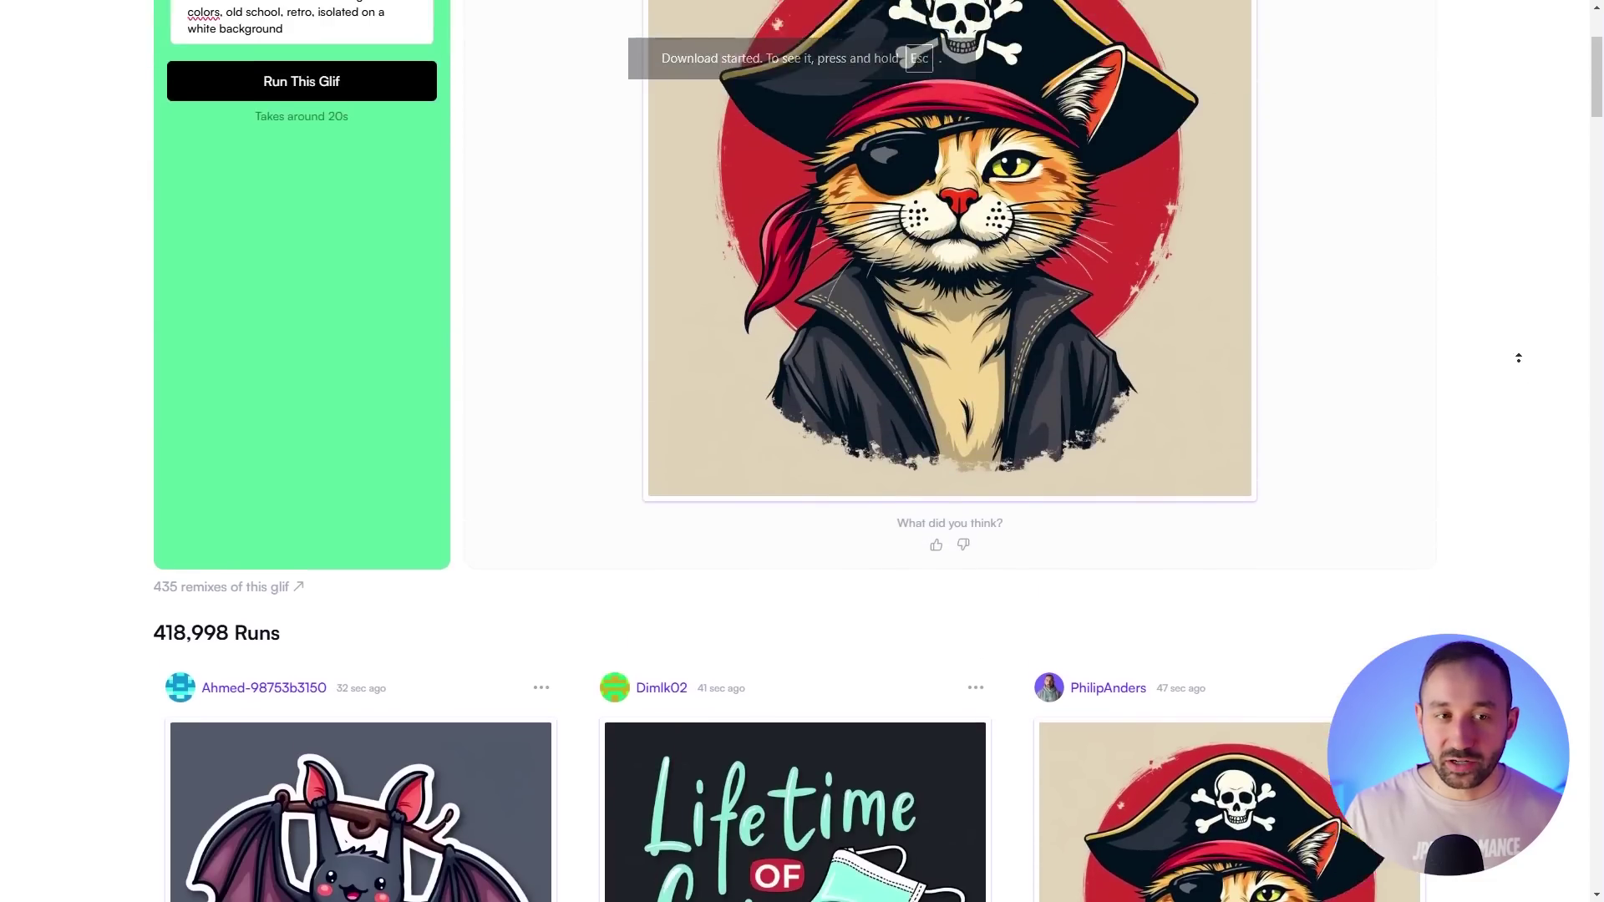
pyautogui.scroll(3, 1519, 358)
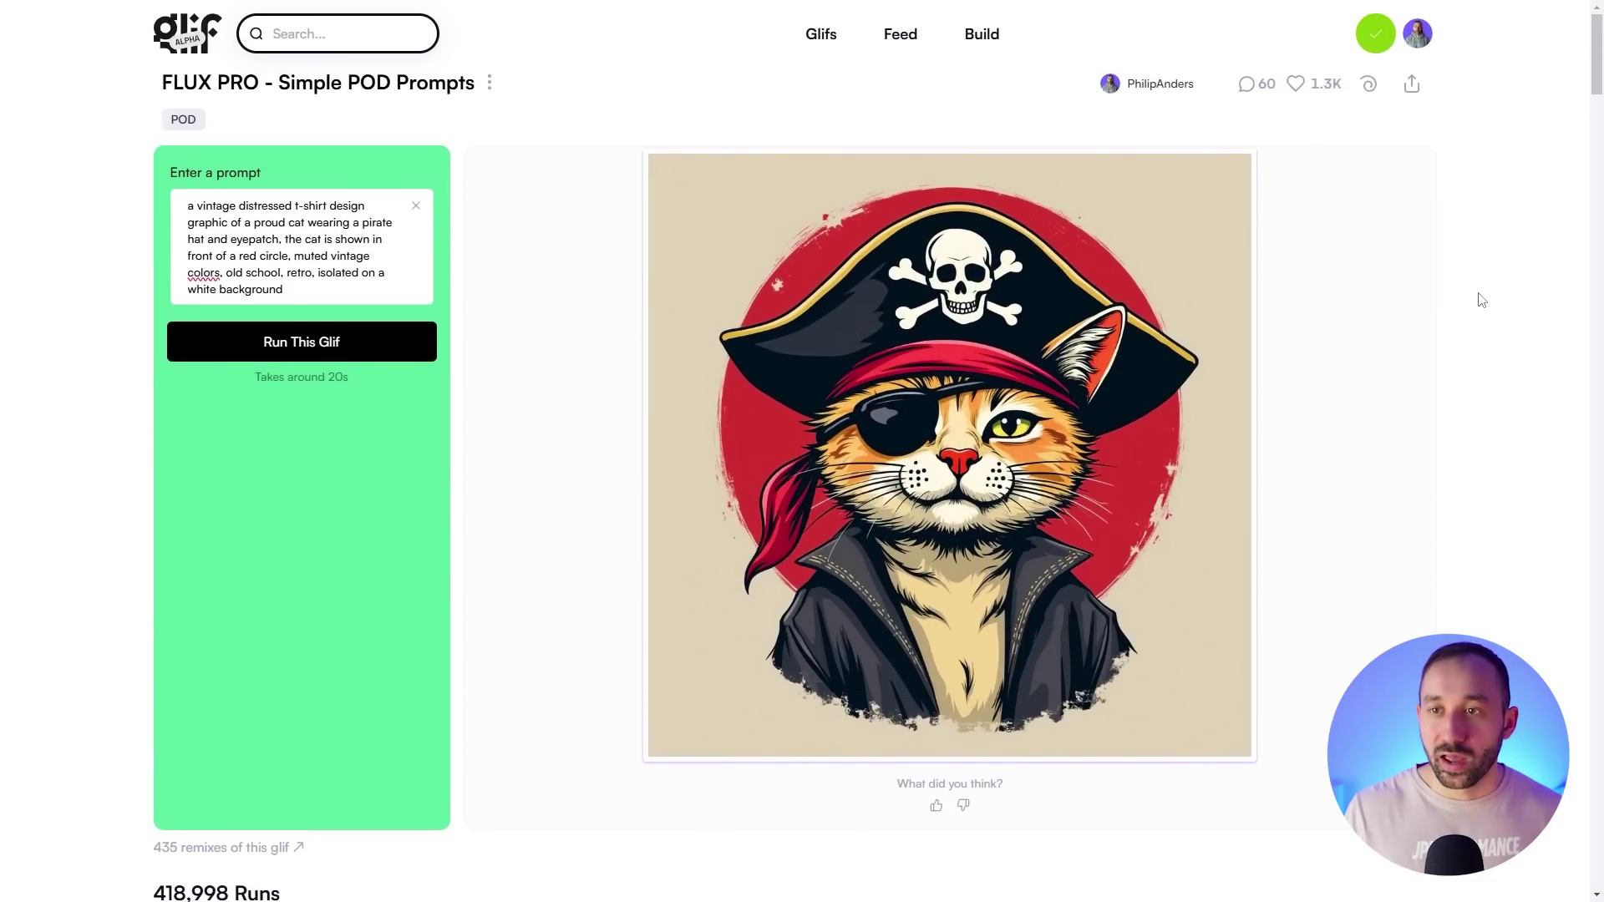
pyautogui.scroll(-8, 1458, 253)
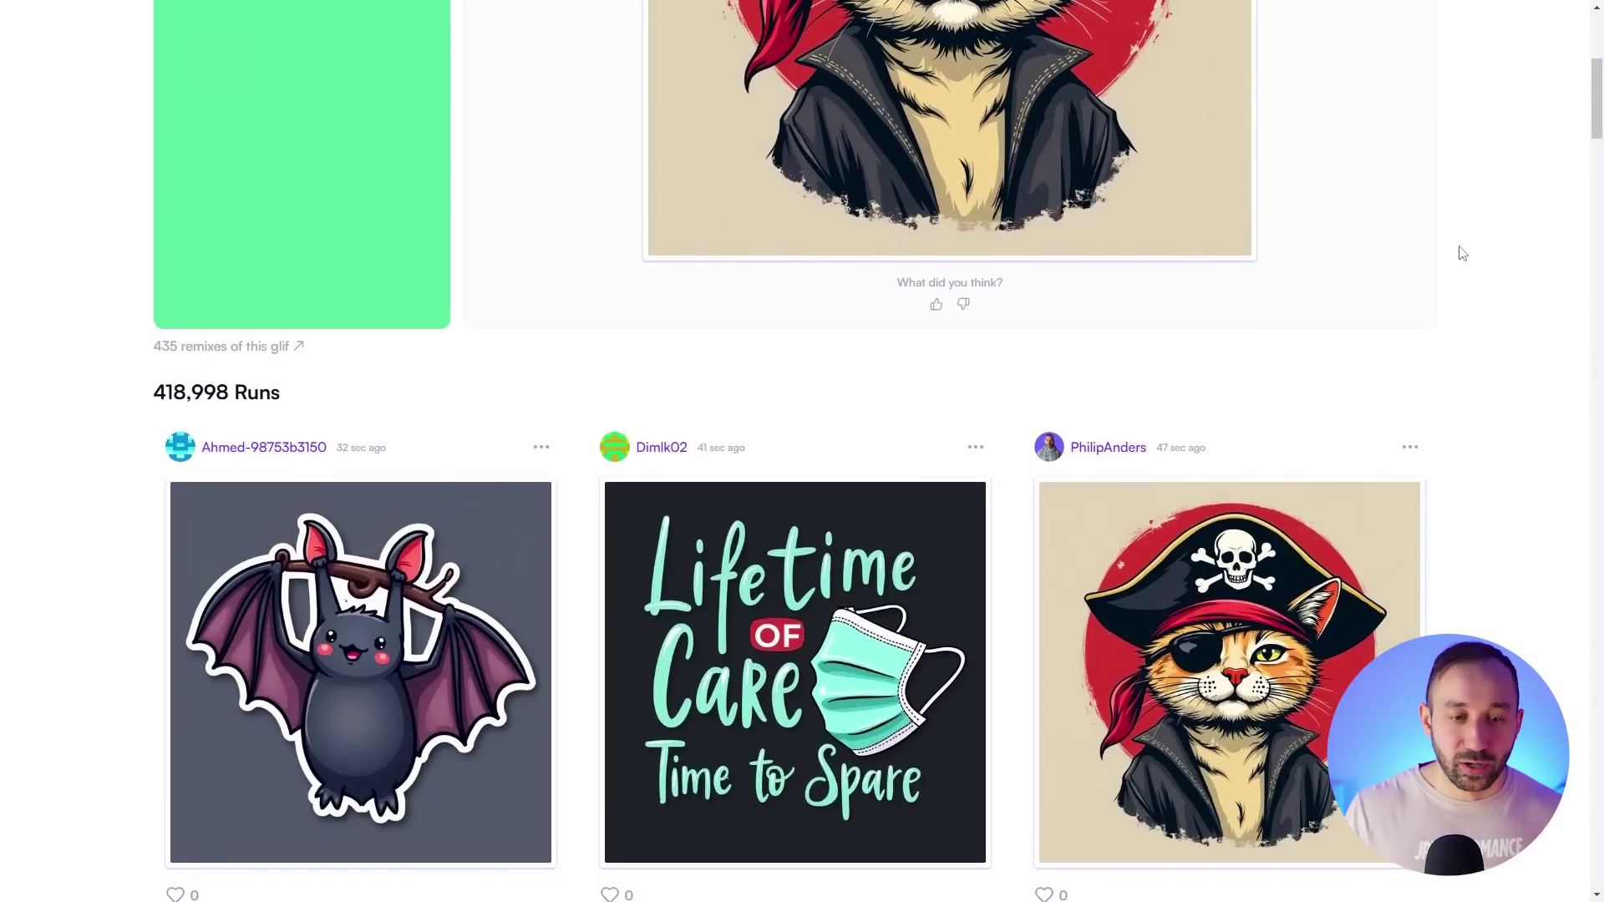
pyautogui.scroll(-1, 1471, 260)
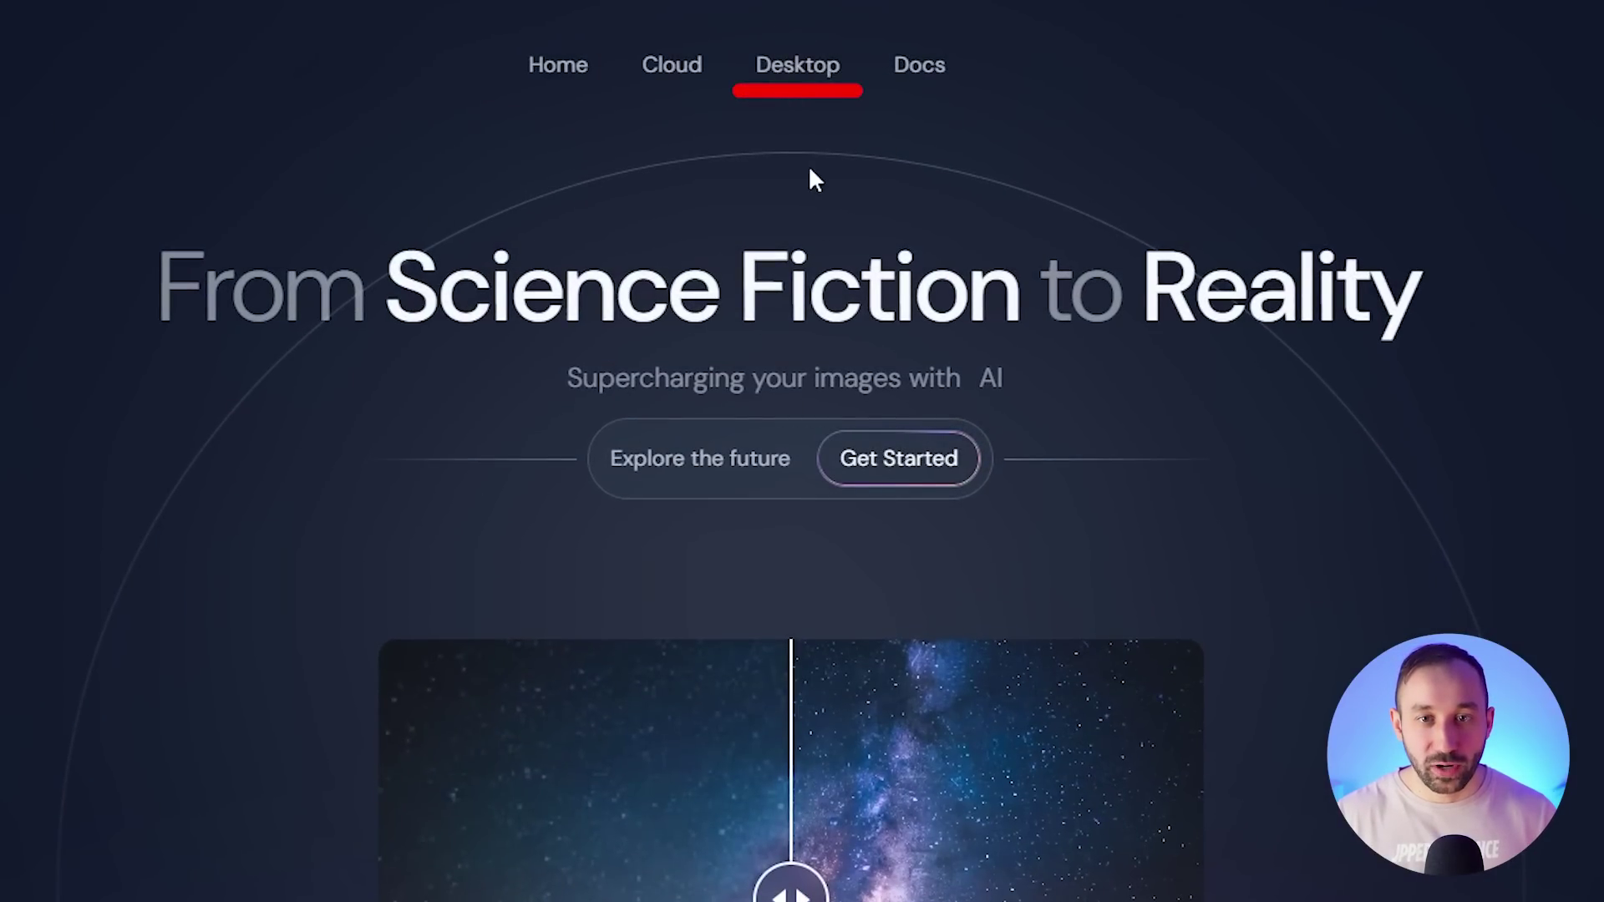
# Go to Upscayl's Desktop page and scroll to the Linux, macOS and Windows 2.11.5 download cards.
pyautogui.click(800, 80)
pyautogui.scroll(-5, 874, 860)
pyautogui.scroll(-2, 556, 675)
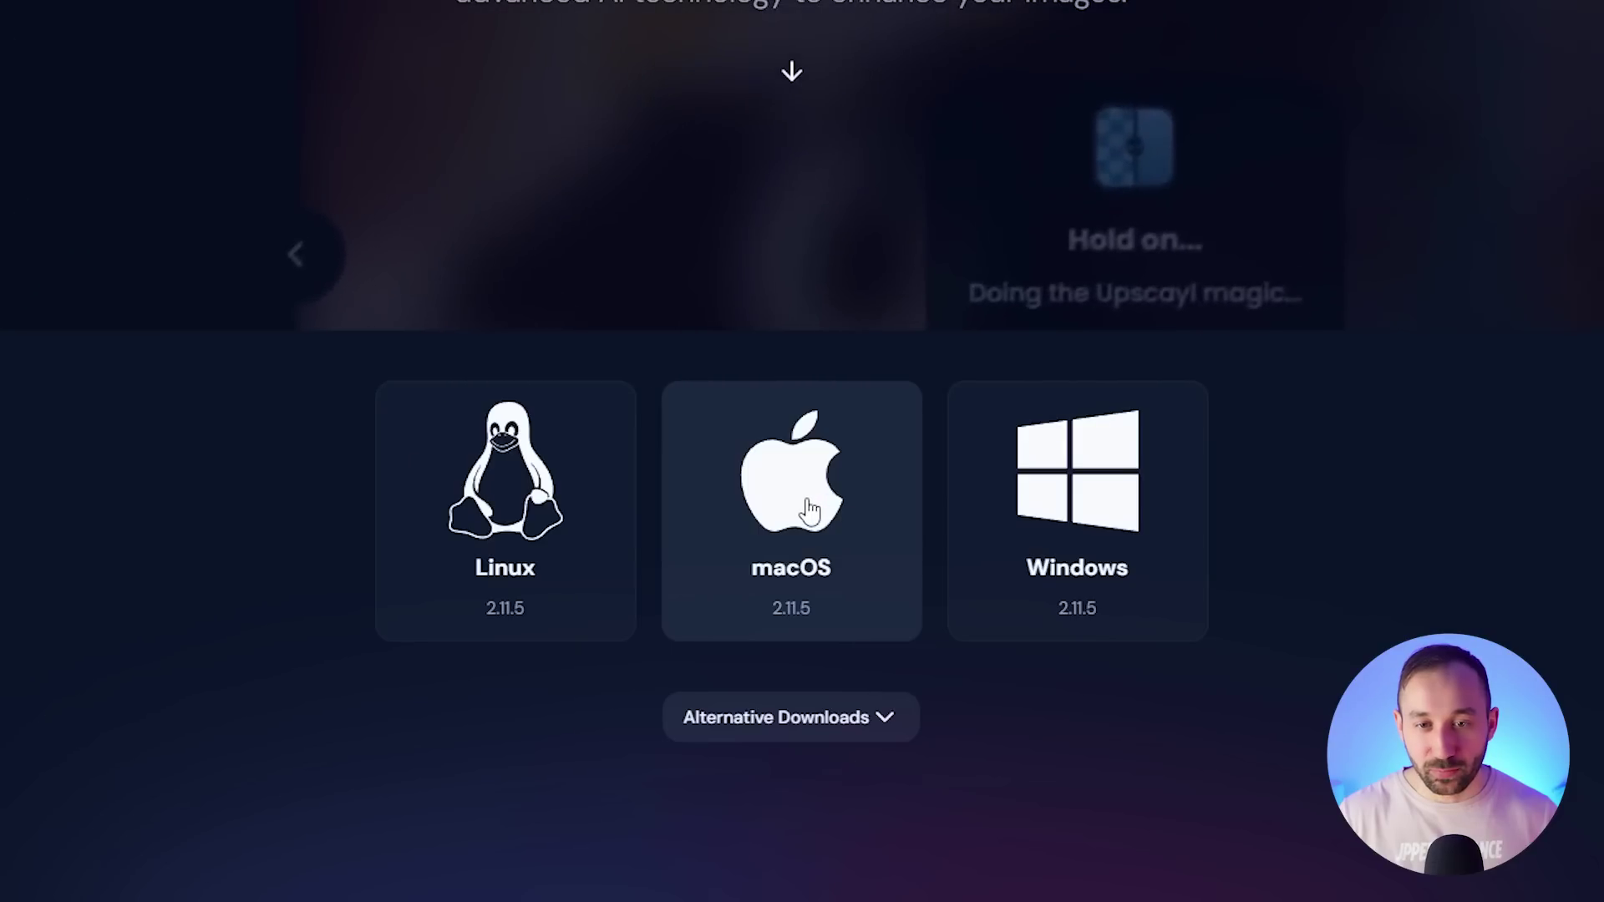
pyautogui.scroll(-2, 834, 528)
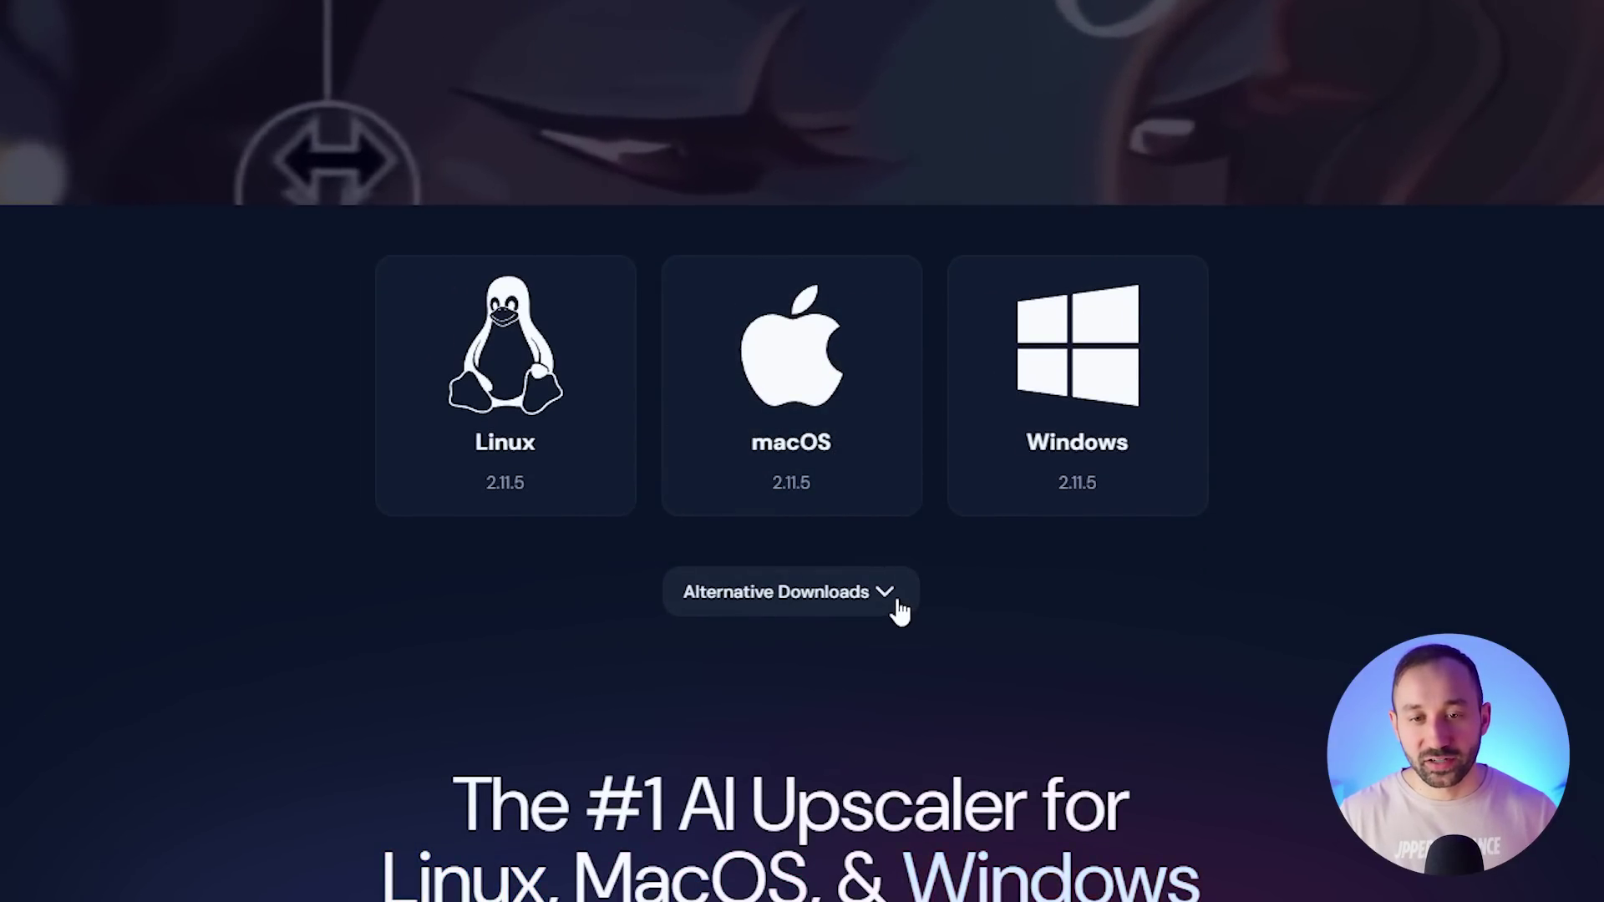
pyautogui.scroll(-2, 899, 609)
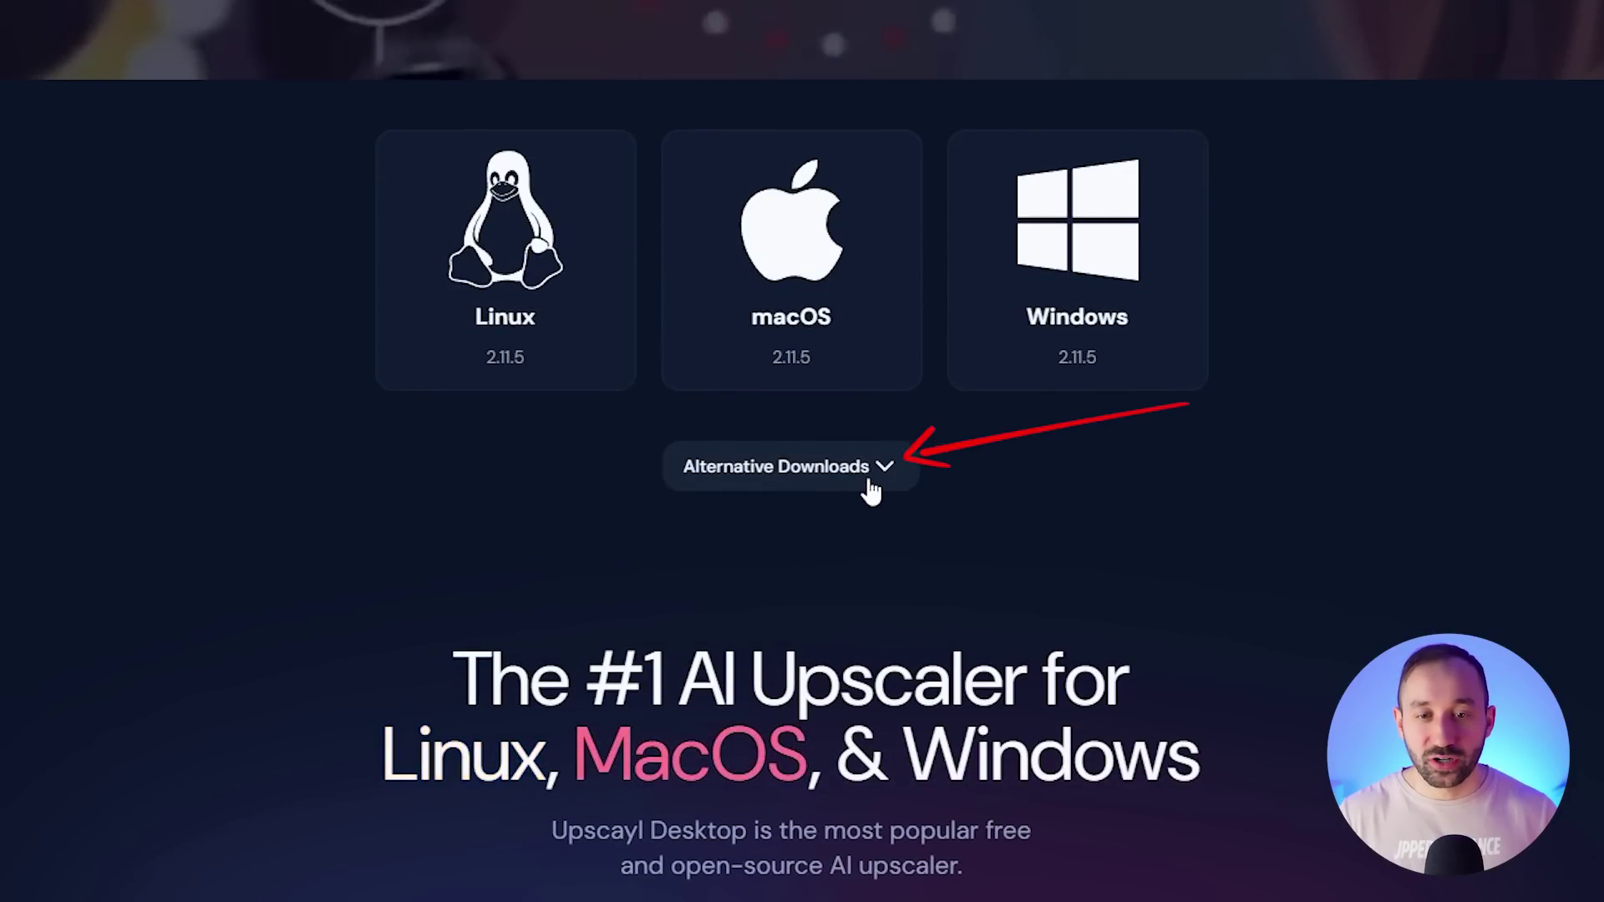
# Browse the Alternative Downloads list, then close it.
pyautogui.click(863, 476)
pyautogui.scroll(-3, 835, 649)
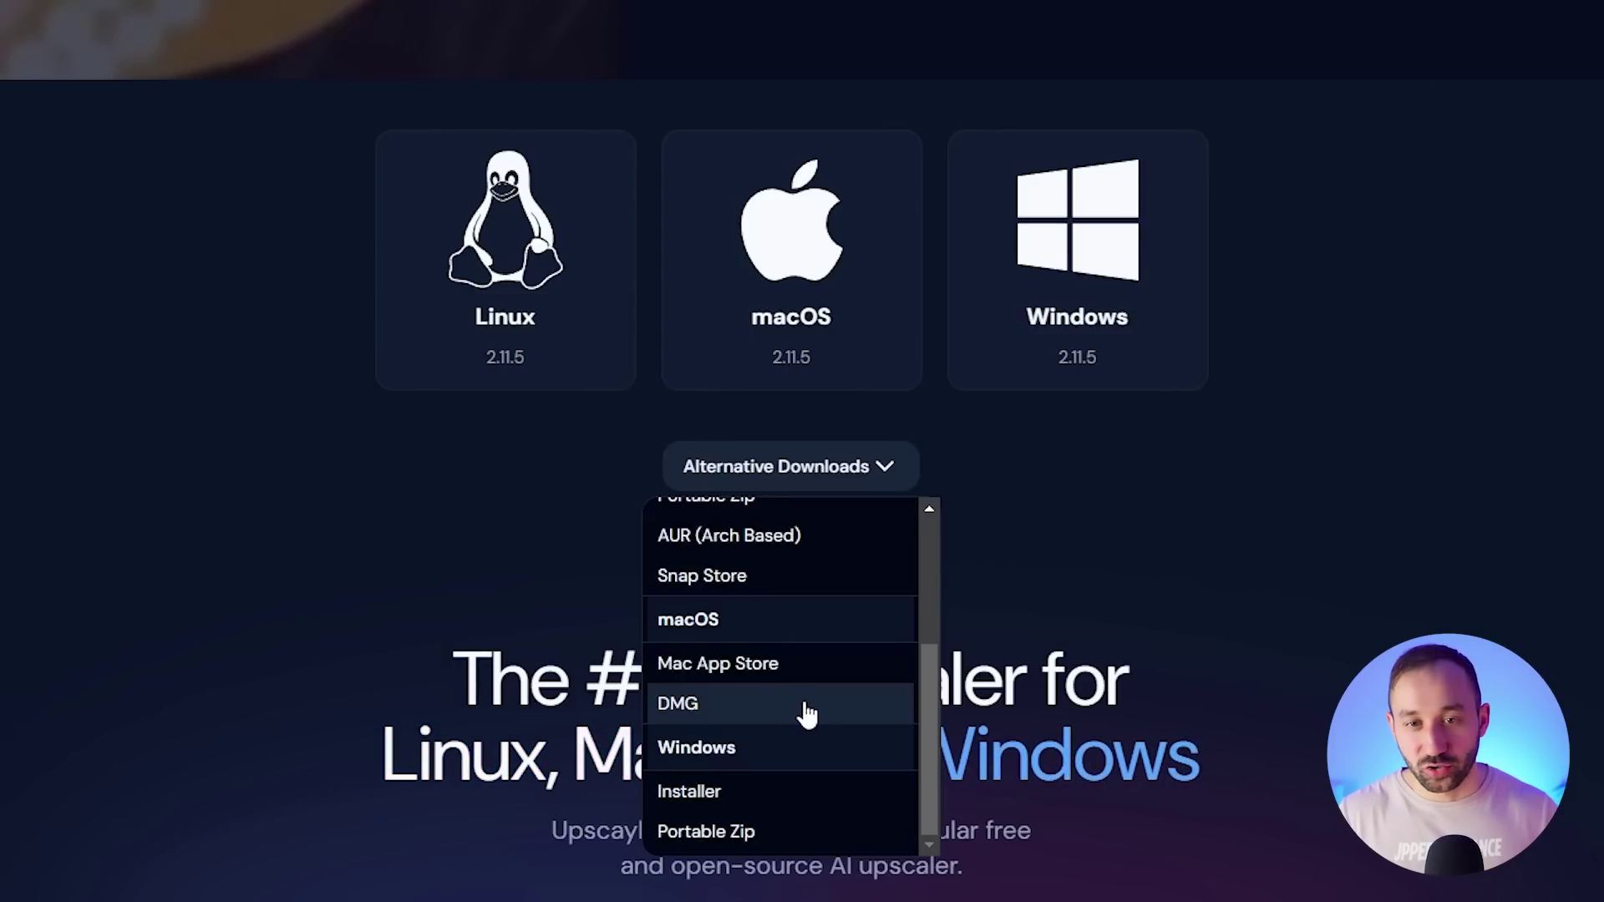
pyautogui.click(277, 325)
pyautogui.scroll(5, 785, 577)
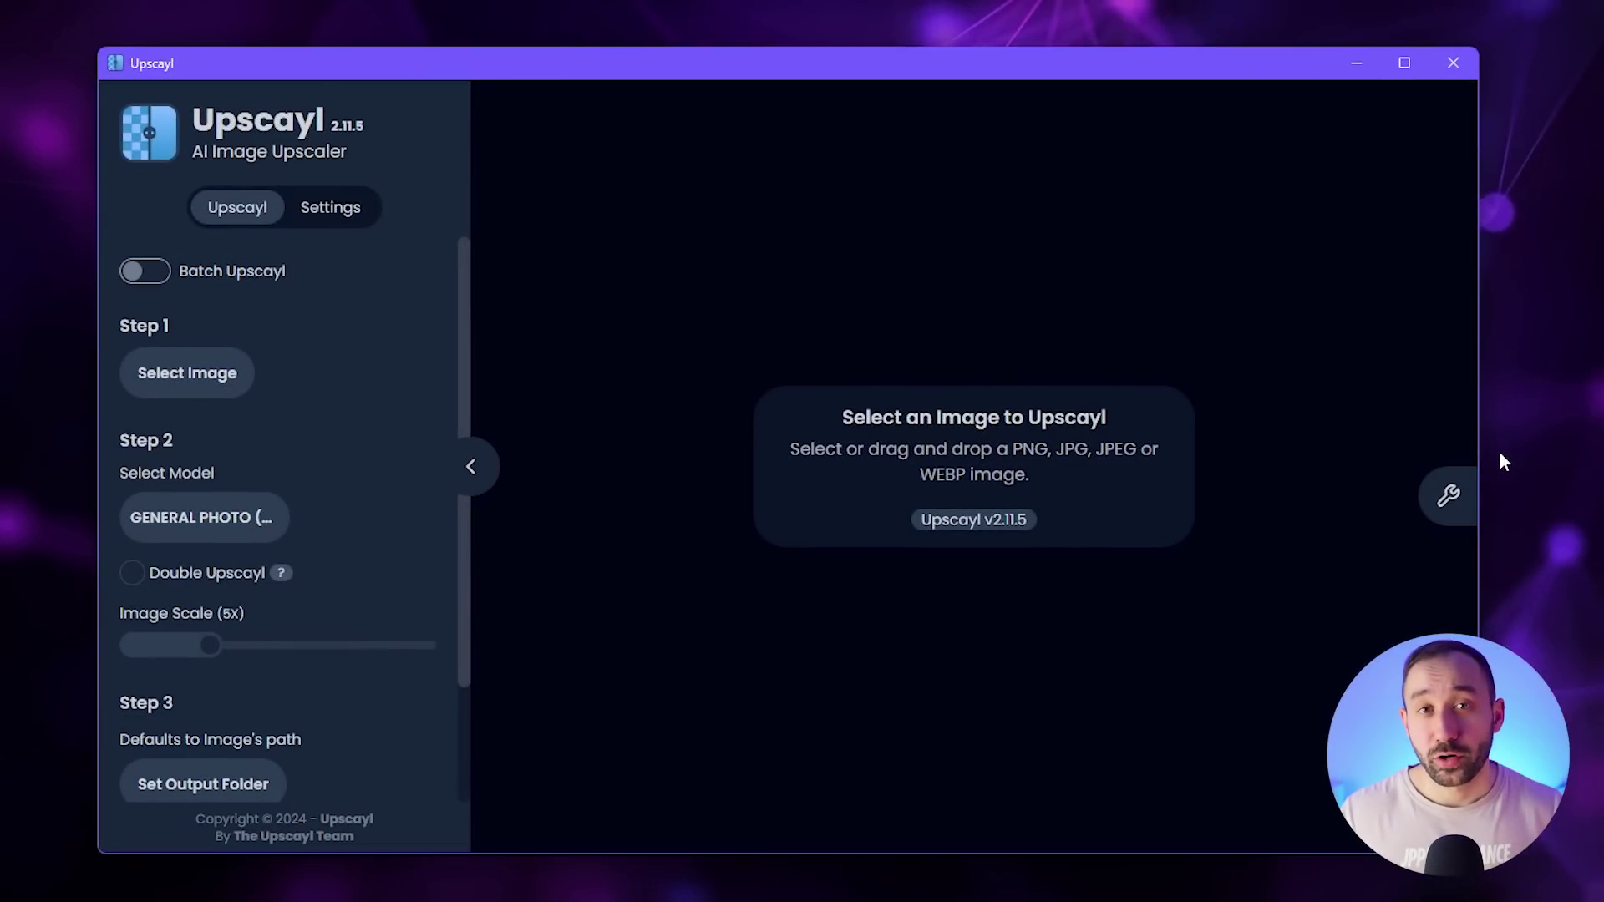
# Load the green-coated pirate cat image into Upscayl's single-image mode.
pyautogui.scroll(-1, 325, 393)
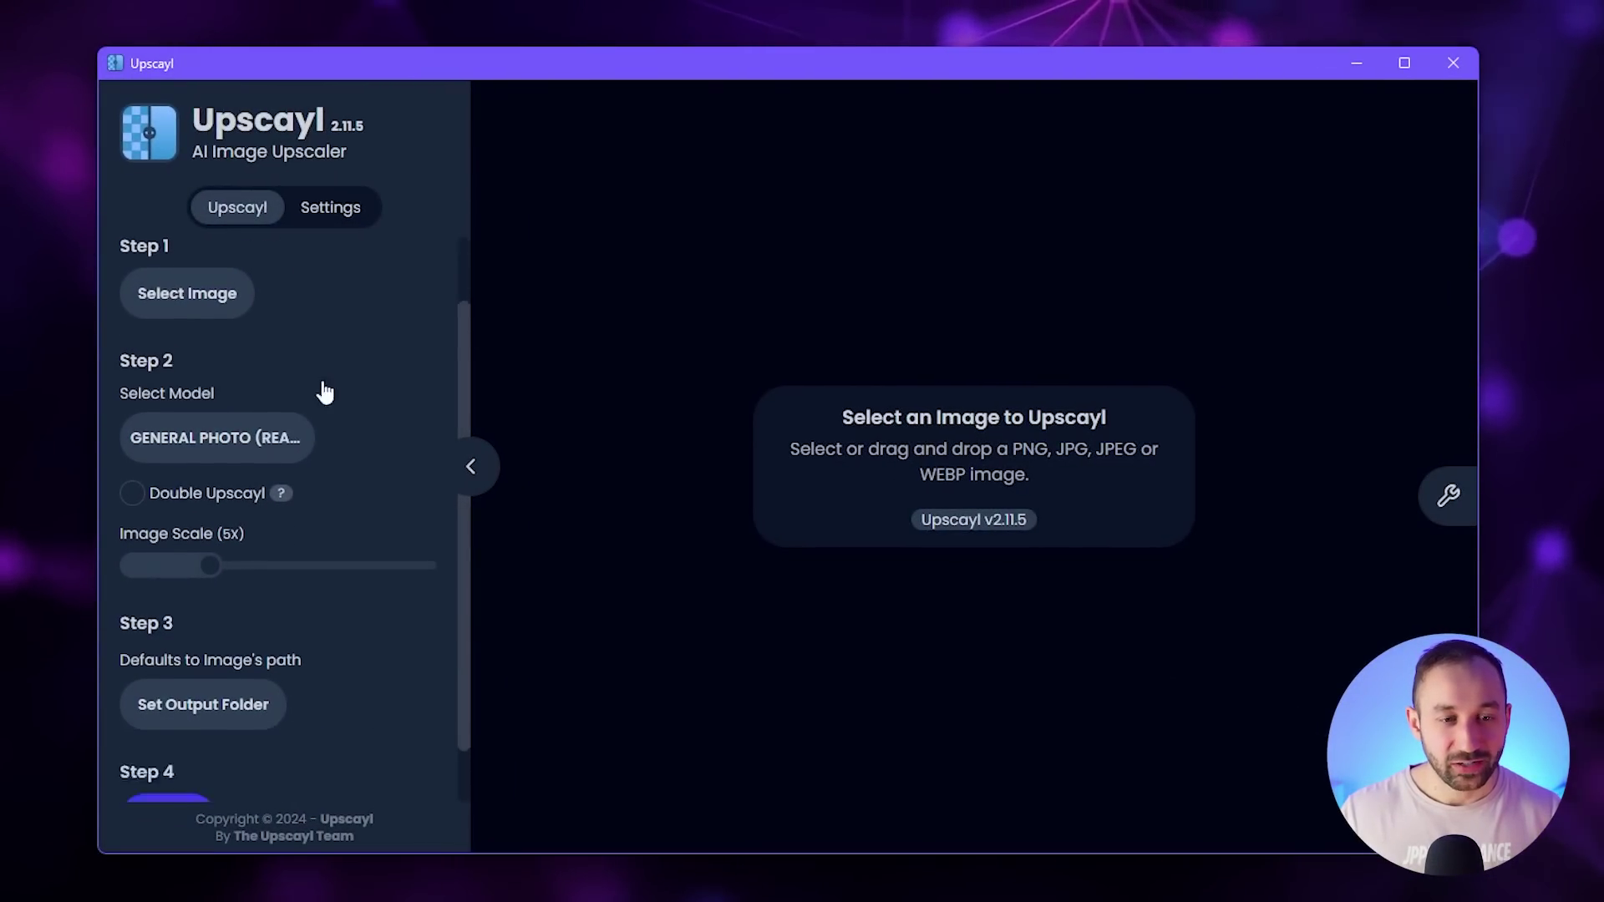
pyautogui.scroll(1, 325, 392)
pyautogui.click(142, 272)
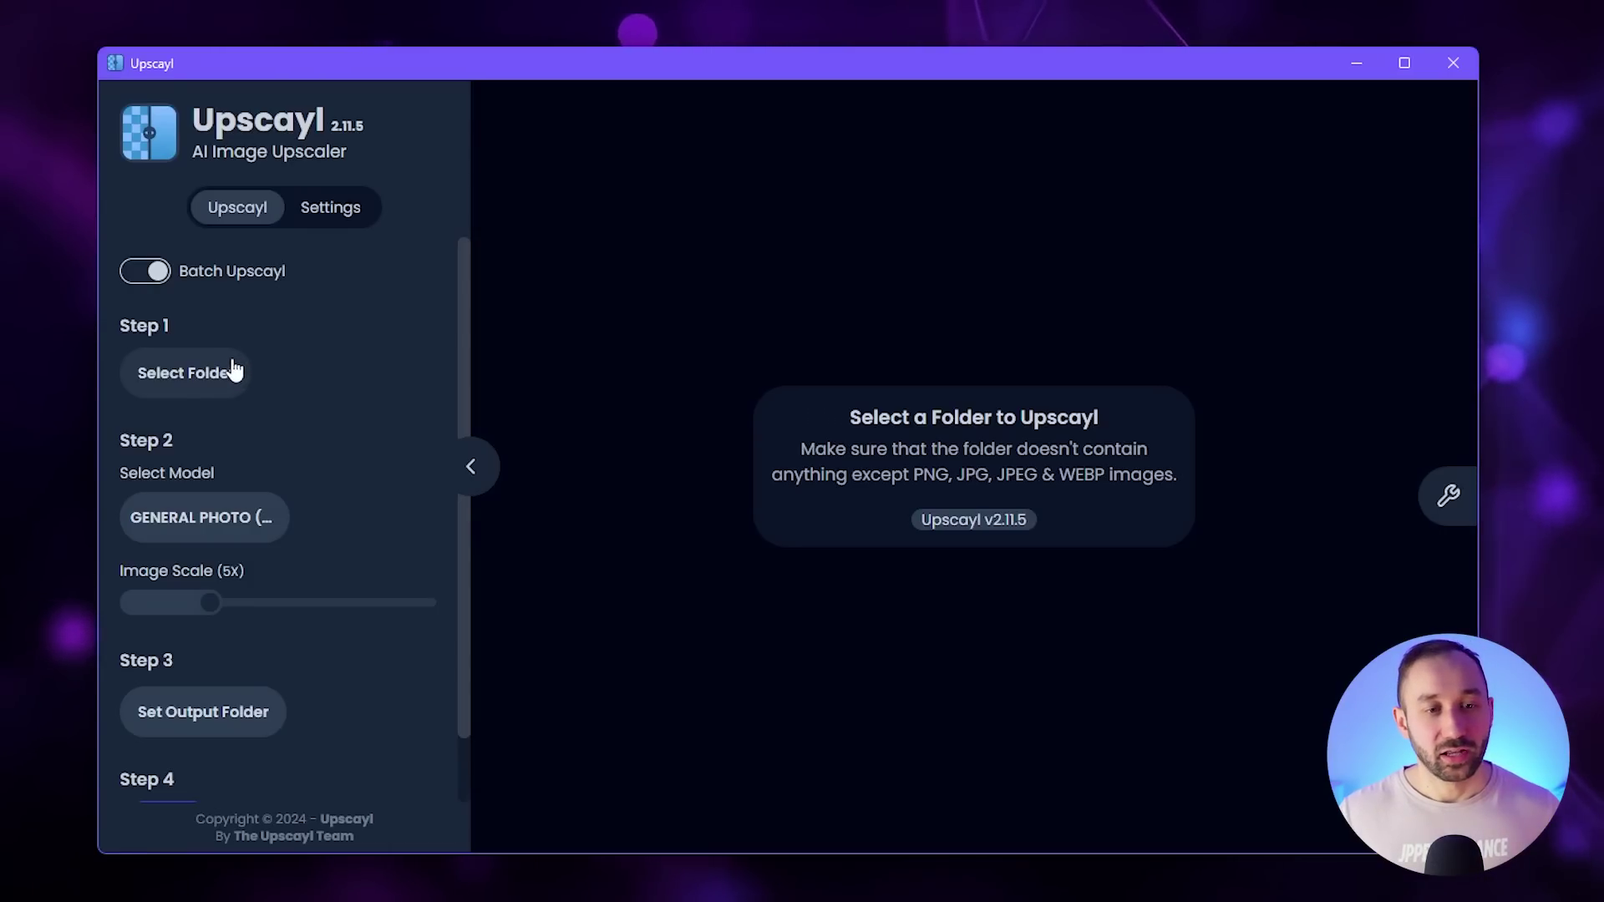
pyautogui.click(158, 284)
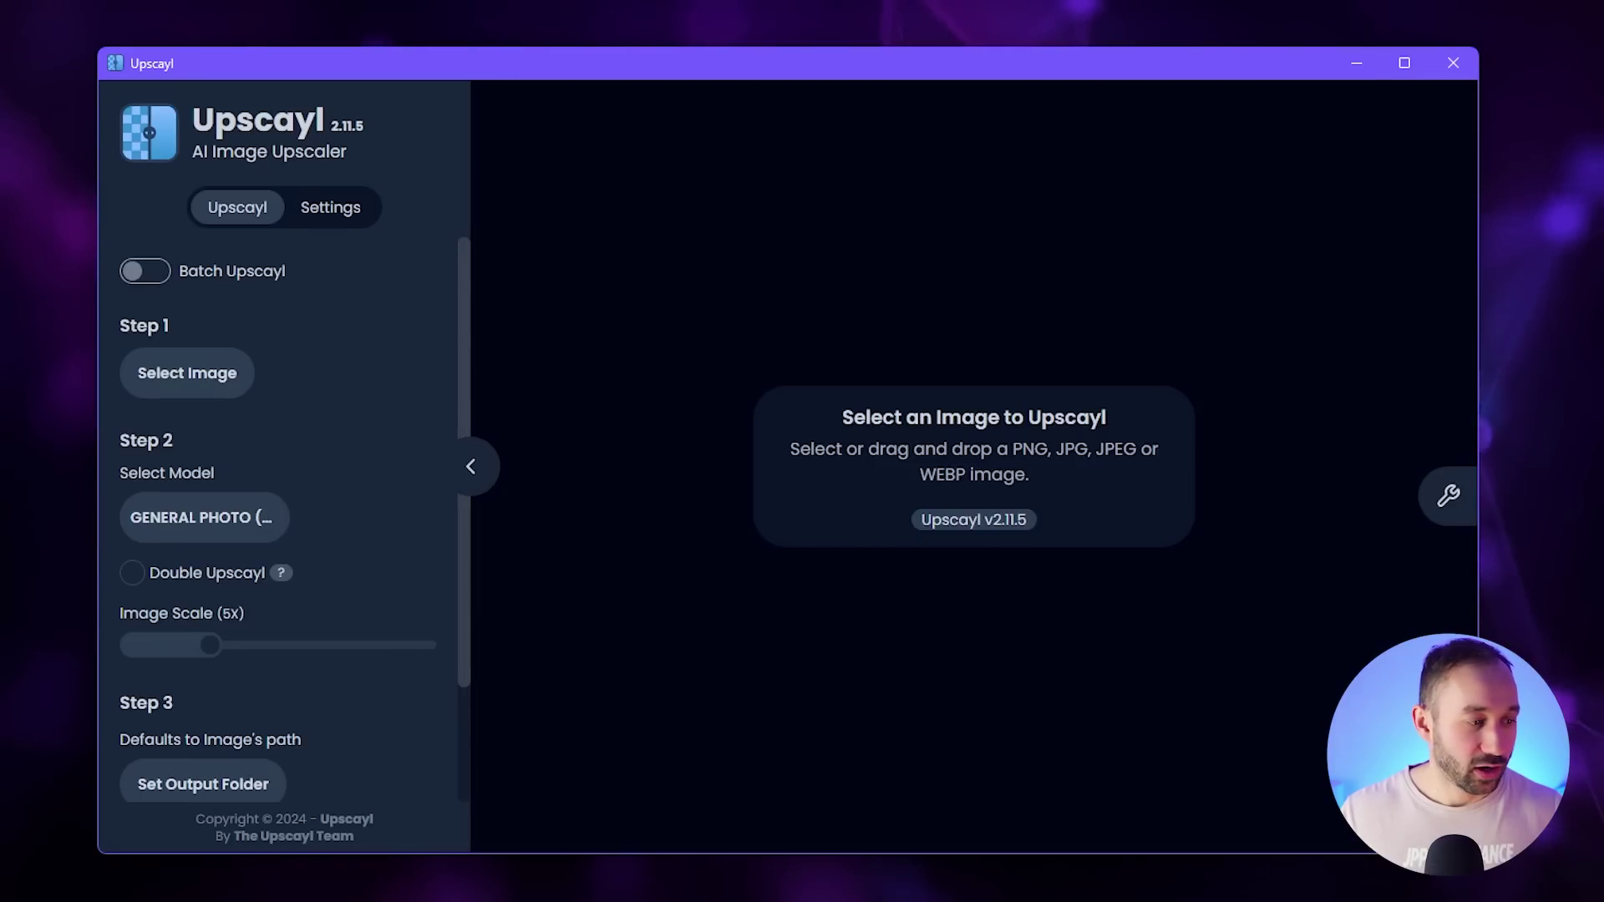
pyautogui.moveTo(1603, 577); pyautogui.dragTo(946, 449)
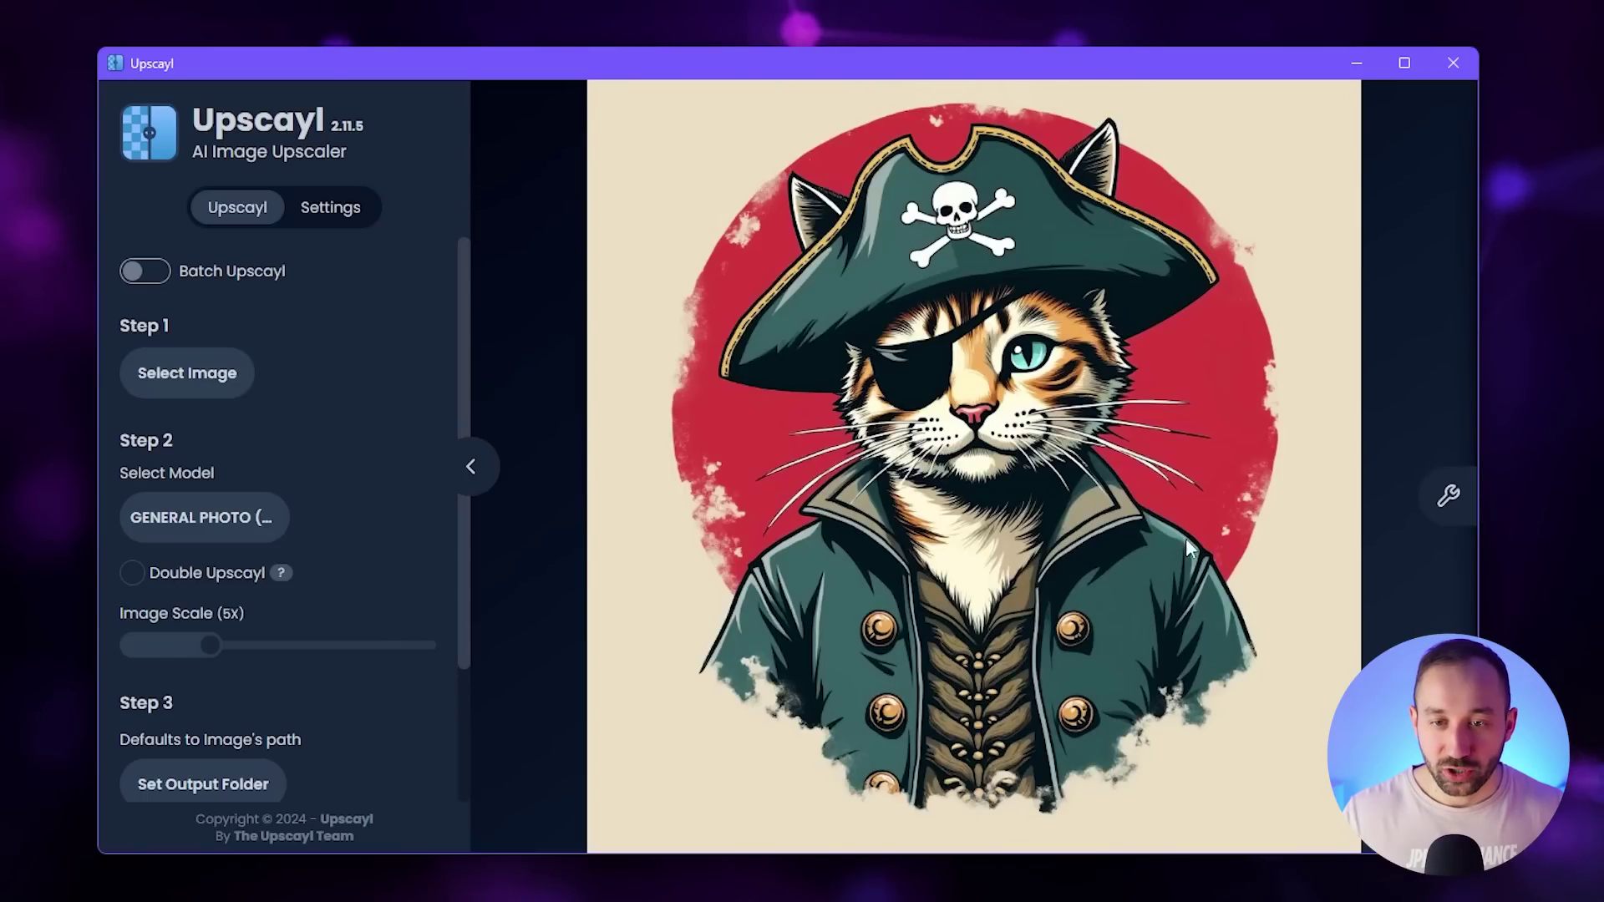
# Upscale the green-coated and red-bandana cats 5x with GENERAL PHOTO (REAL-ESRGAN).
pyautogui.scroll(-1, 267, 451)
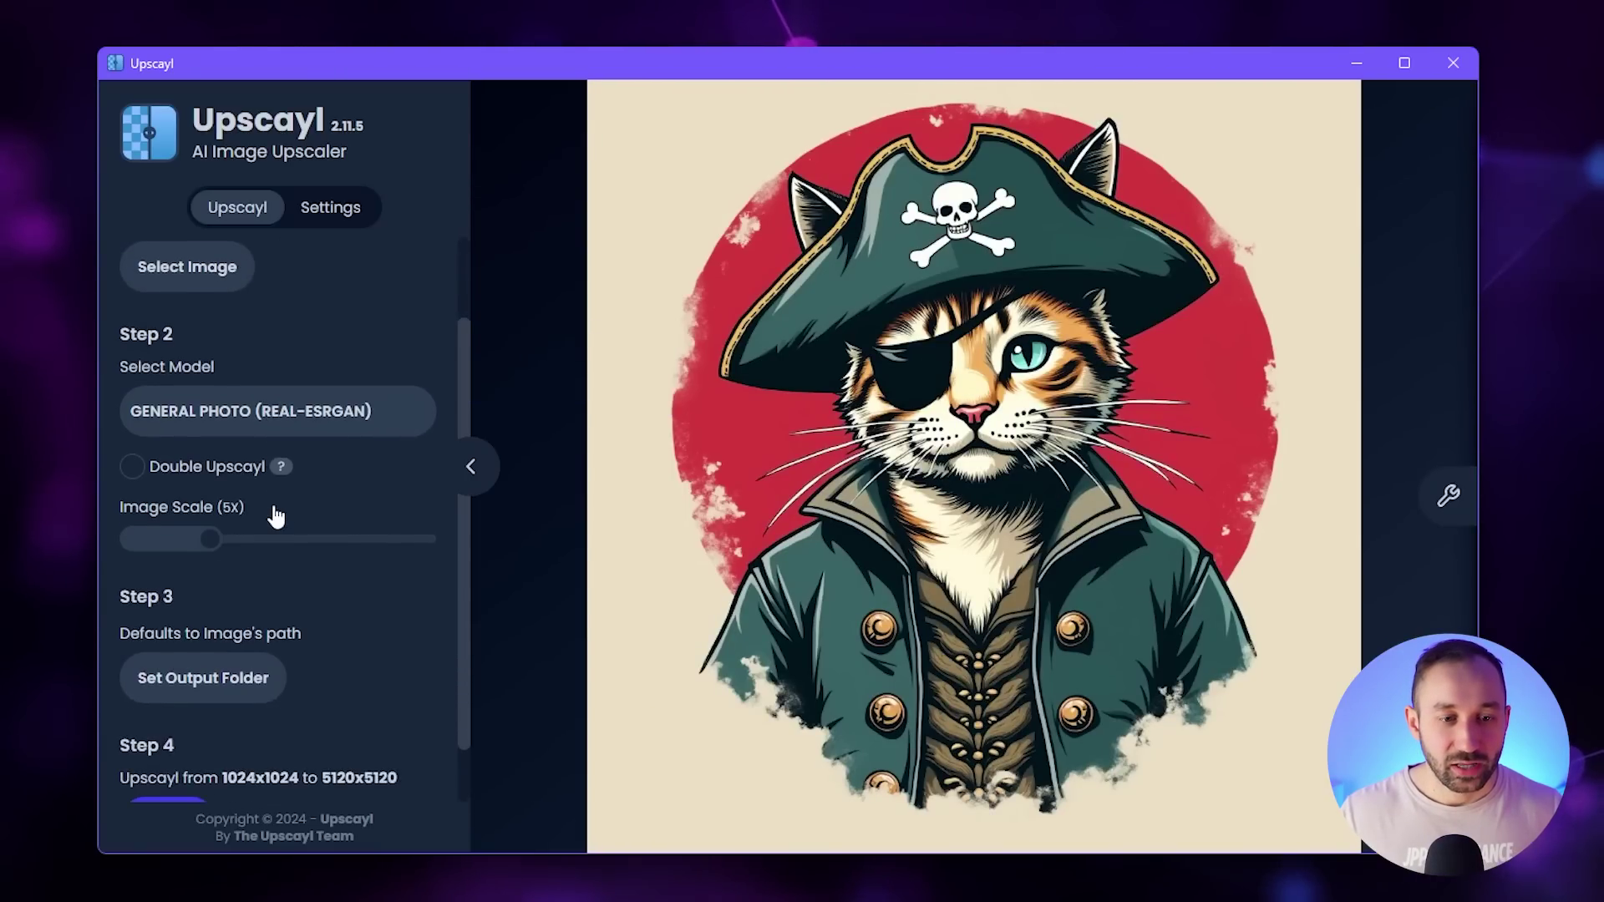
pyautogui.click(276, 411)
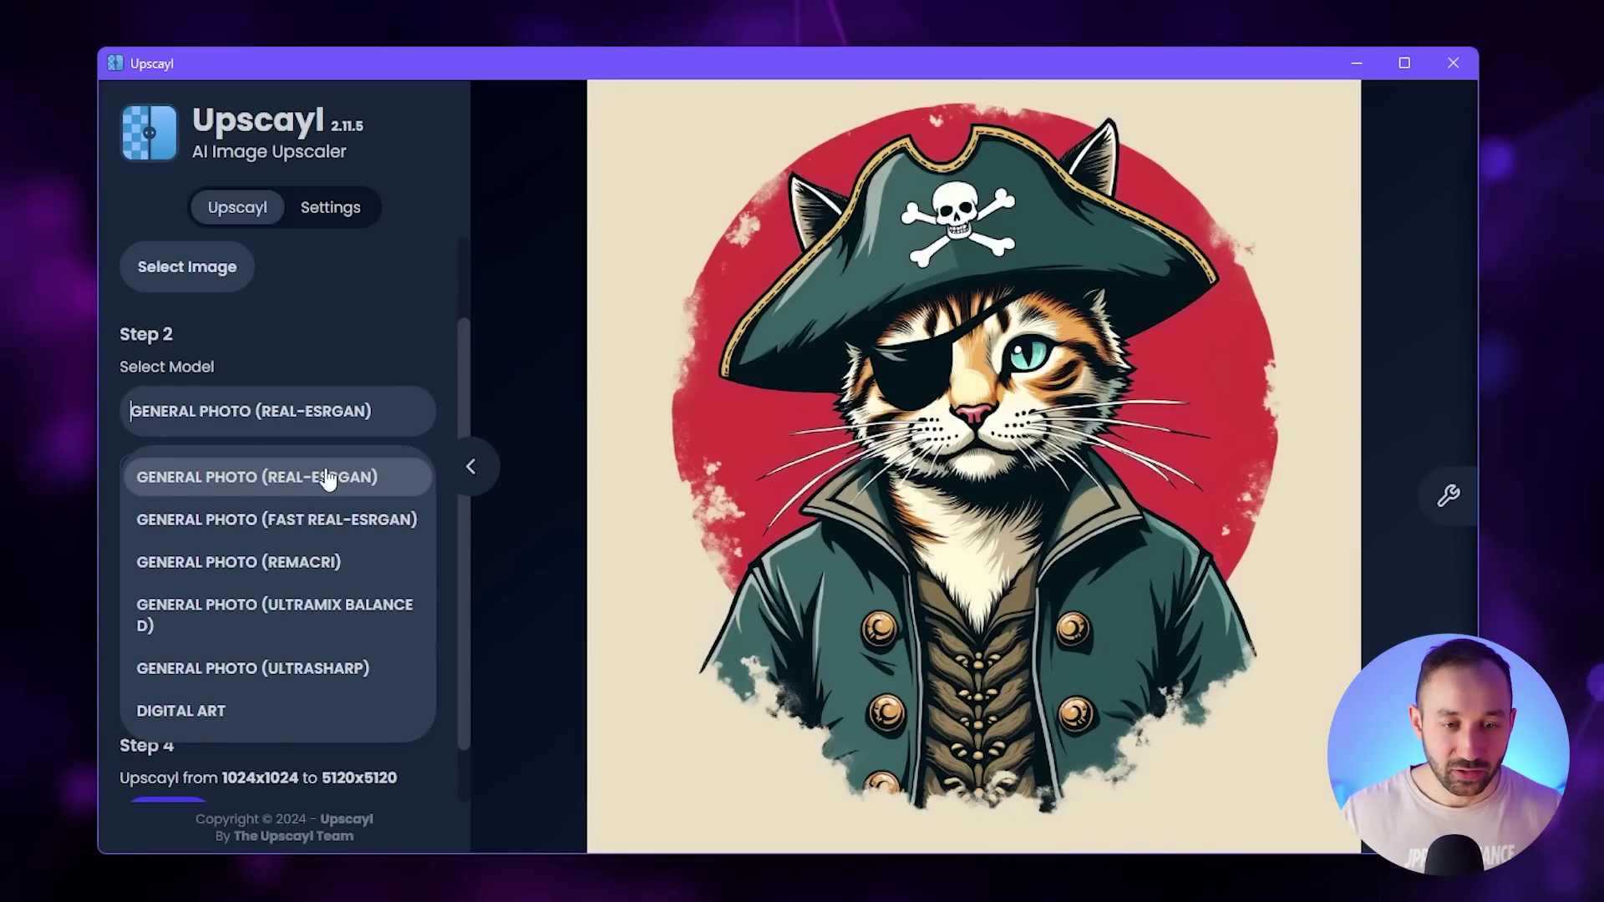
pyautogui.click(319, 411)
pyautogui.scroll(-1, 251, 413)
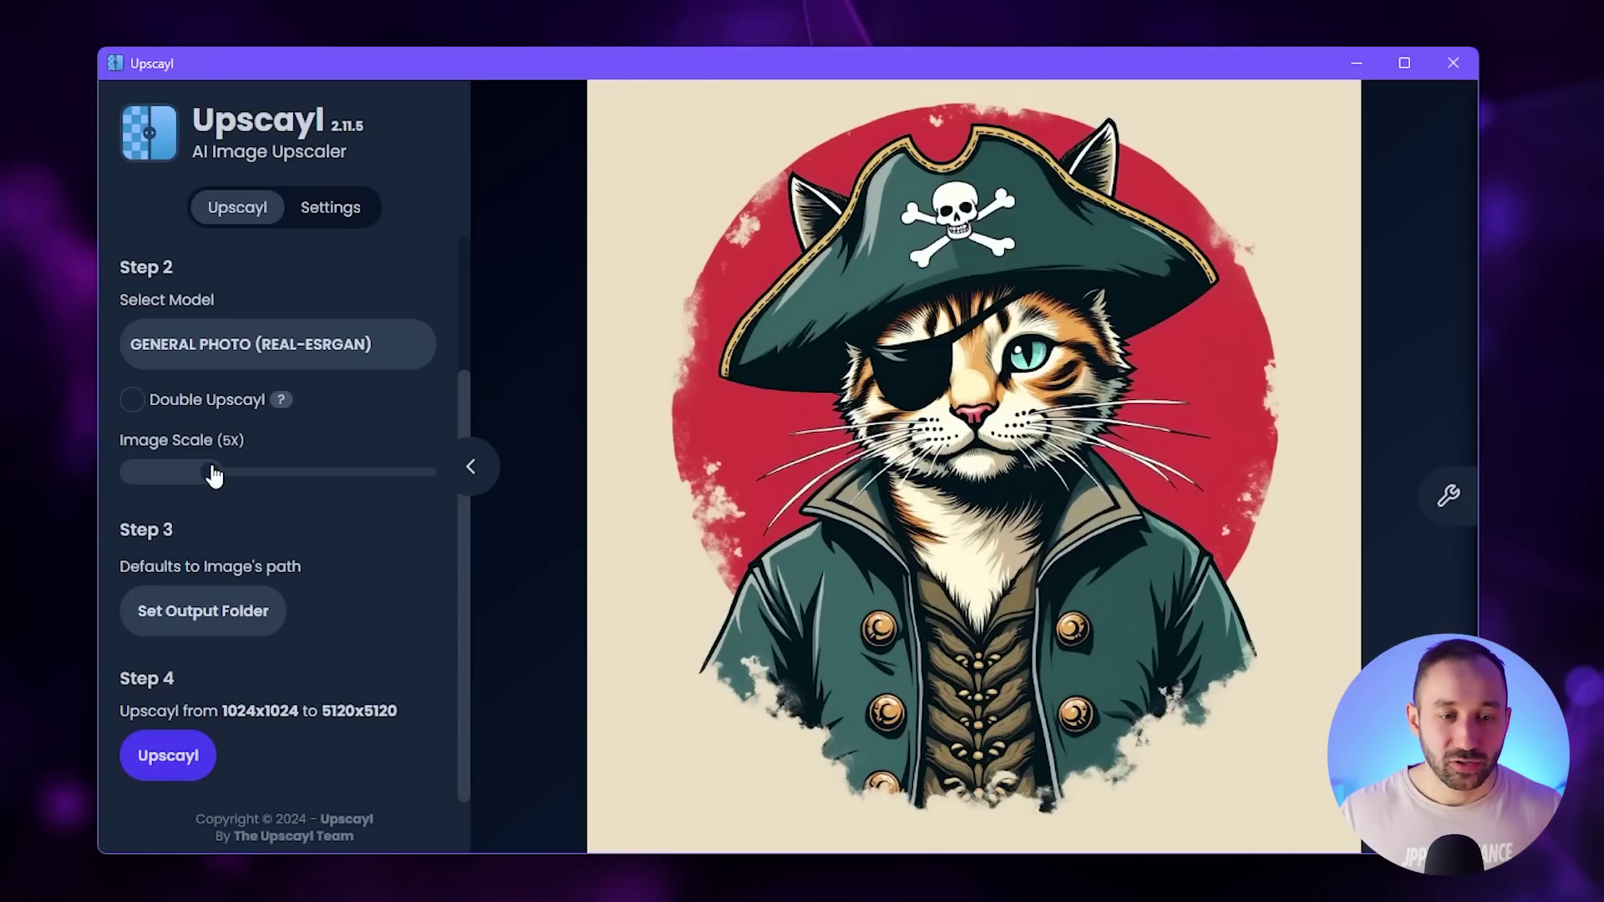
pyautogui.moveTo(214, 471)
pyautogui.mouseDown()
pyautogui.moveTo(228, 477)
pyautogui.moveTo(201, 476)
pyautogui.moveTo(224, 477)
pyautogui.mouseUp()
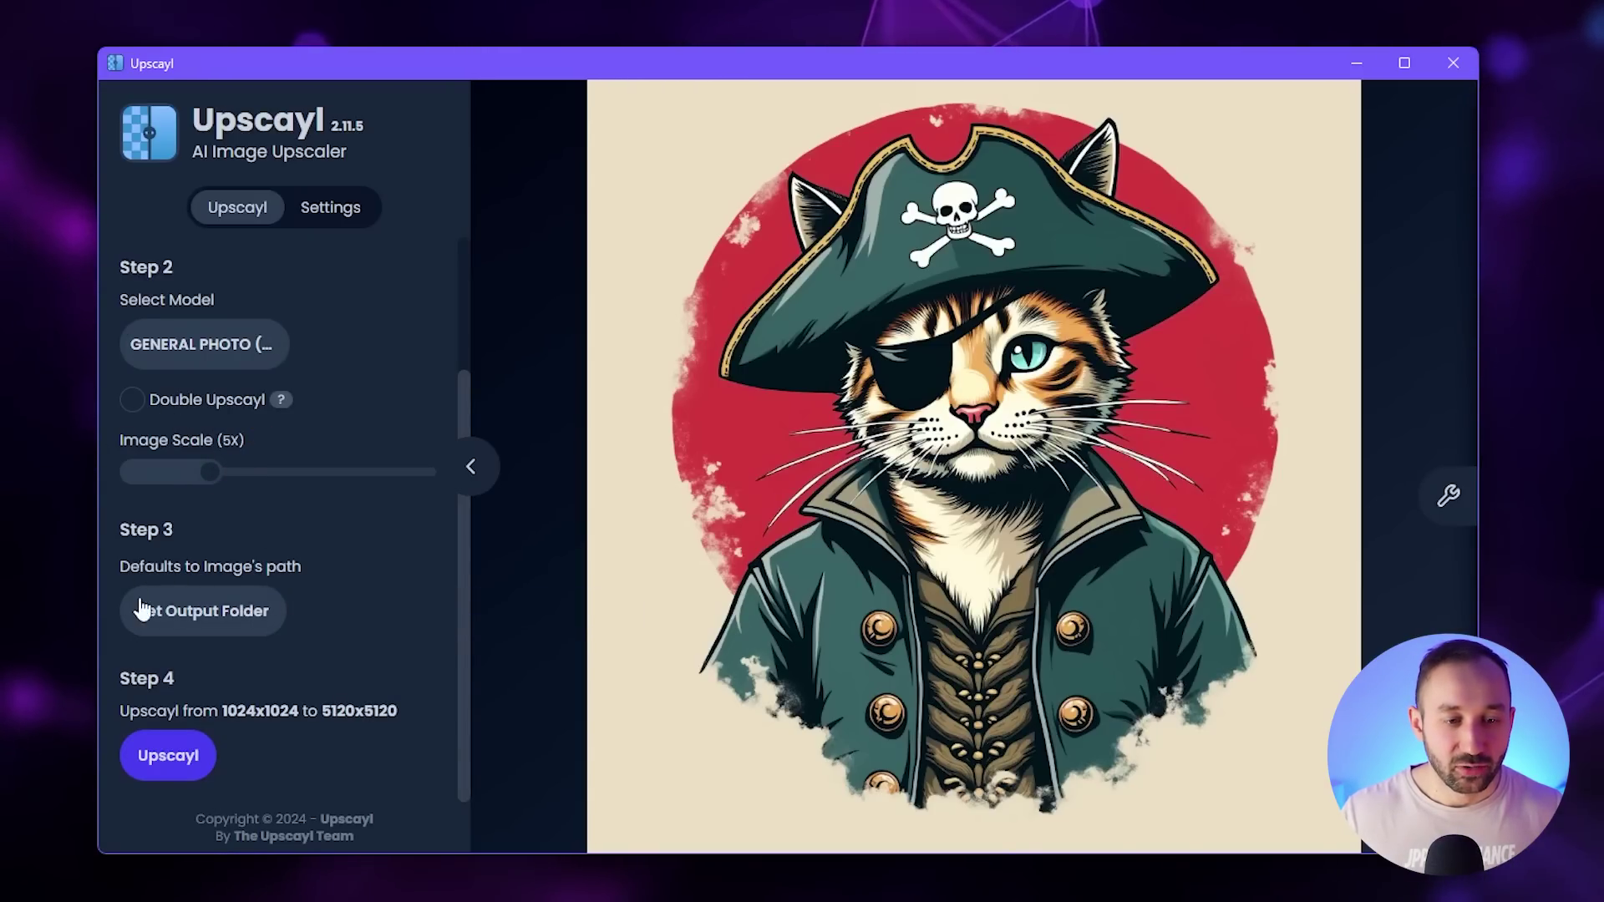
pyautogui.moveTo(150, 609)
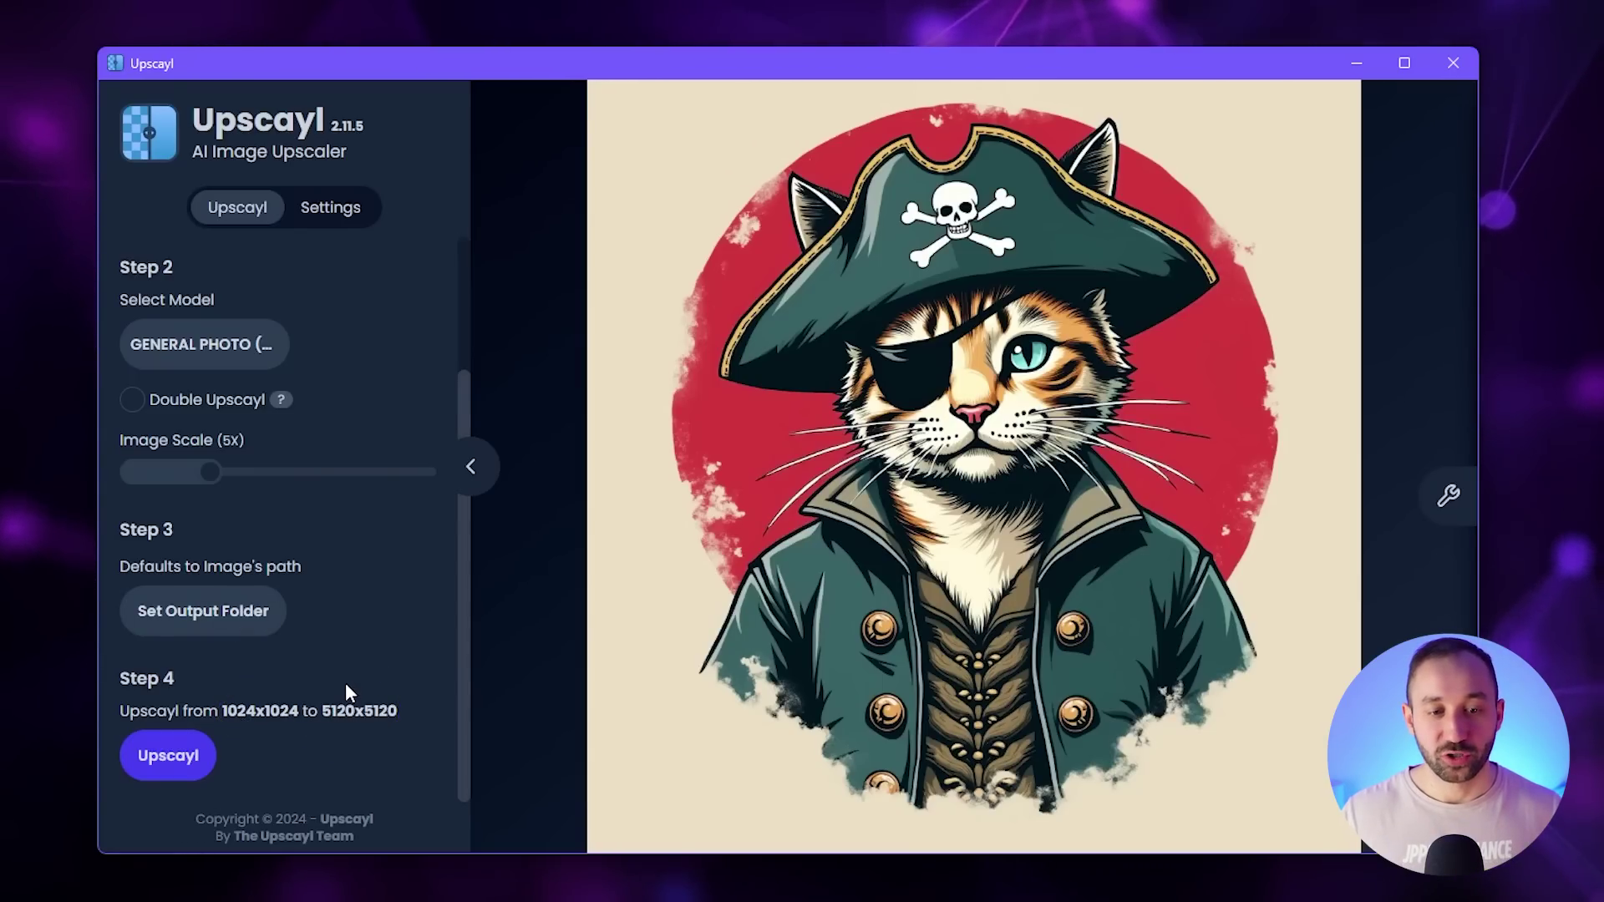
pyautogui.click(168, 755)
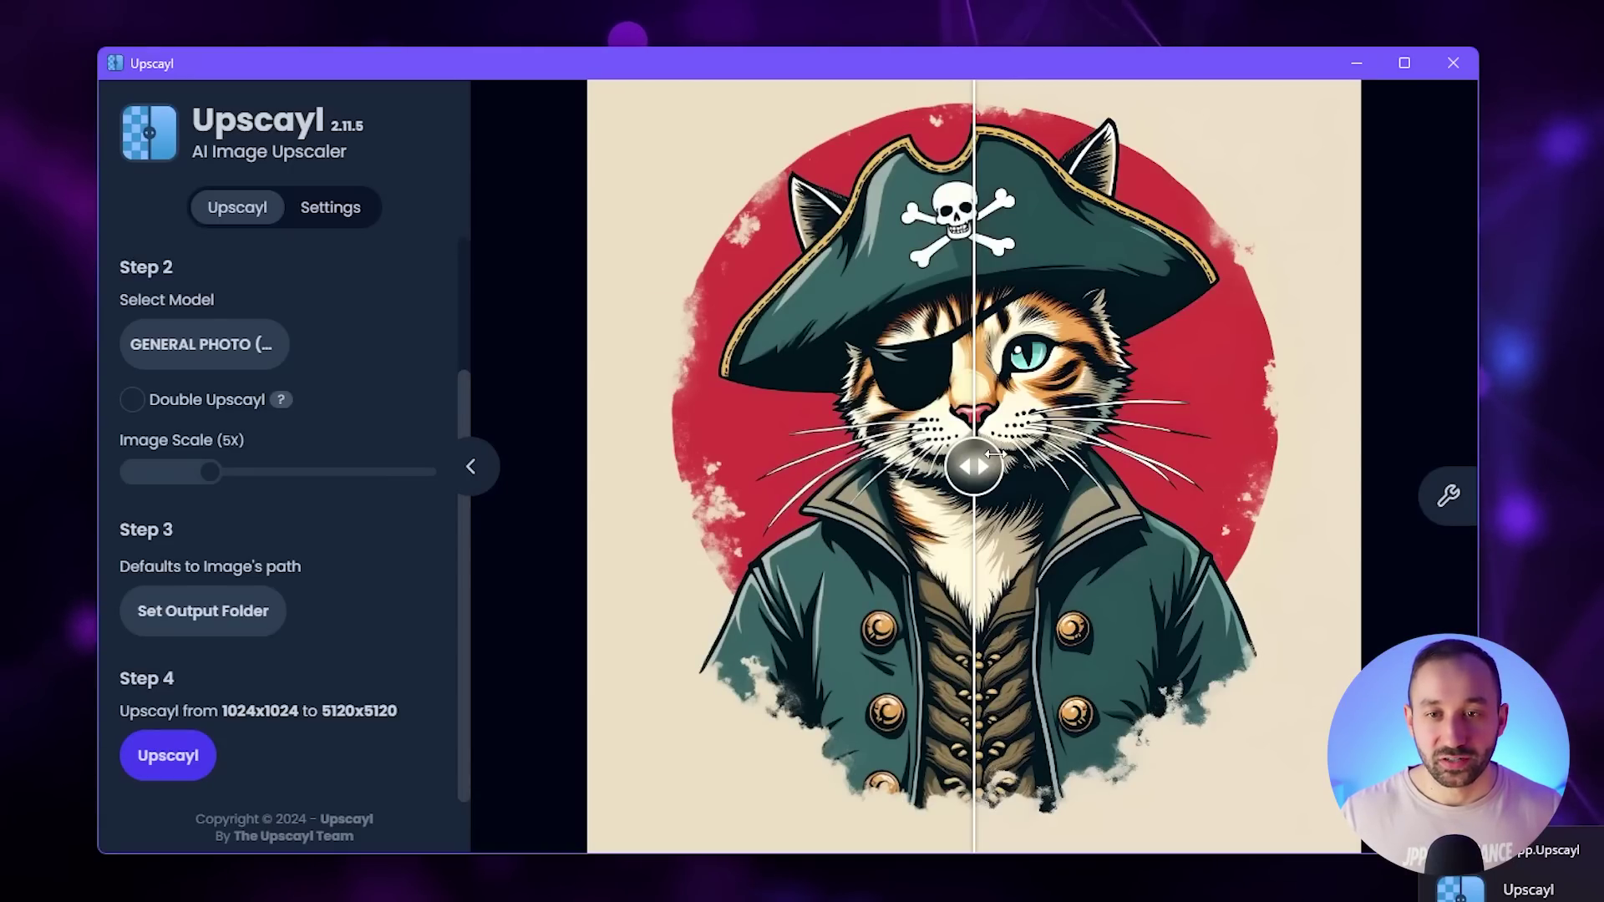
pyautogui.moveTo(987, 529); pyautogui.dragTo(784, 469)
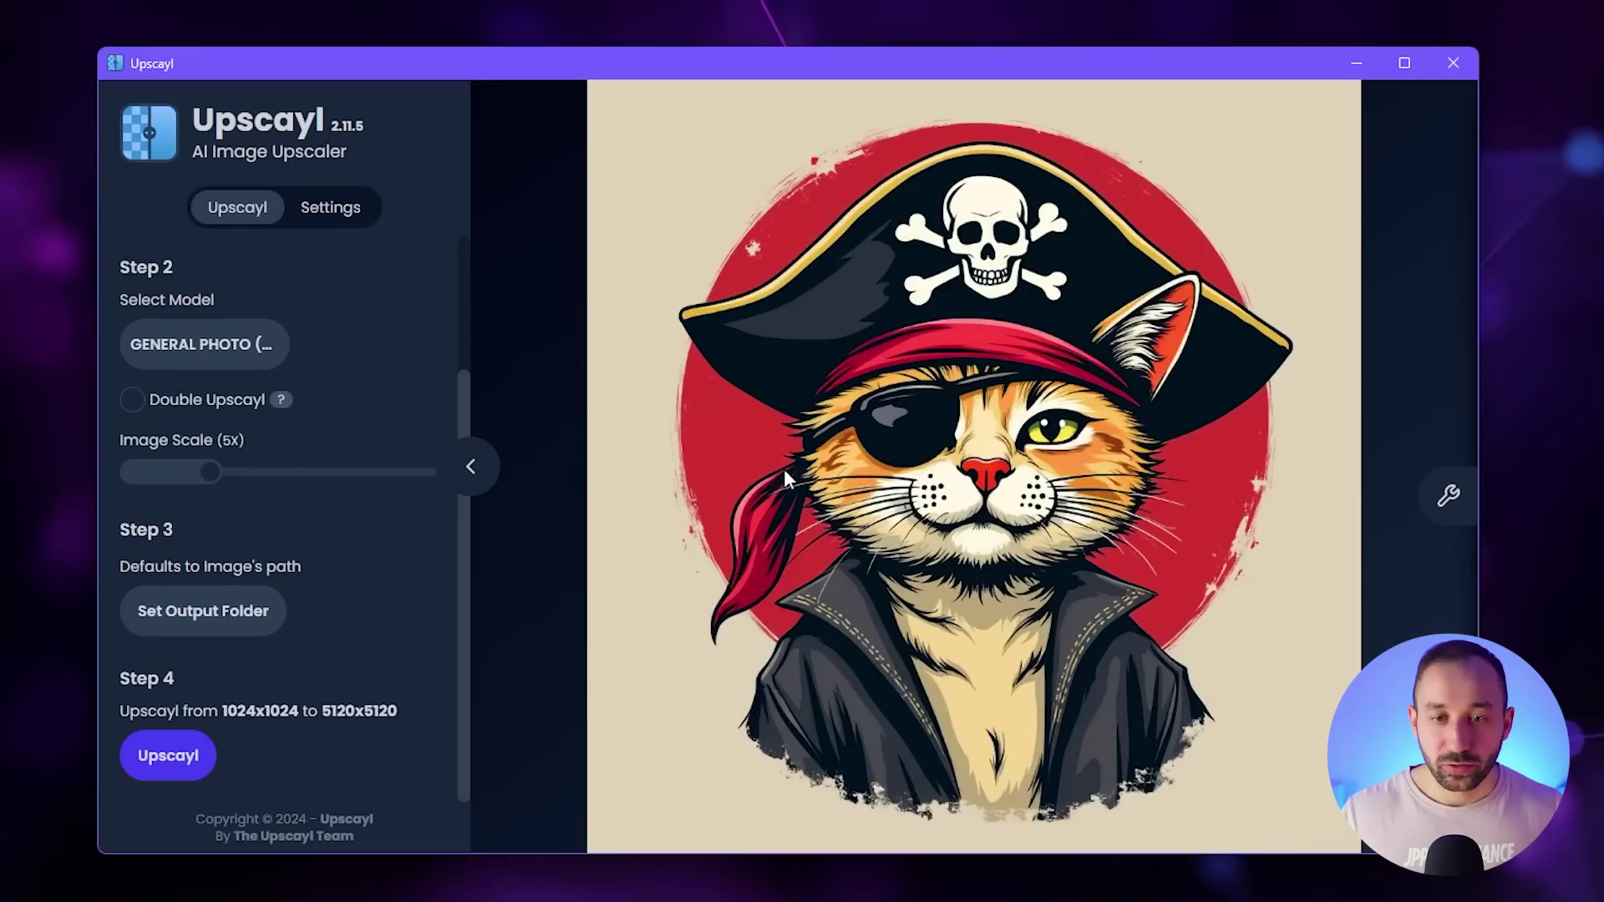
pyautogui.click(167, 756)
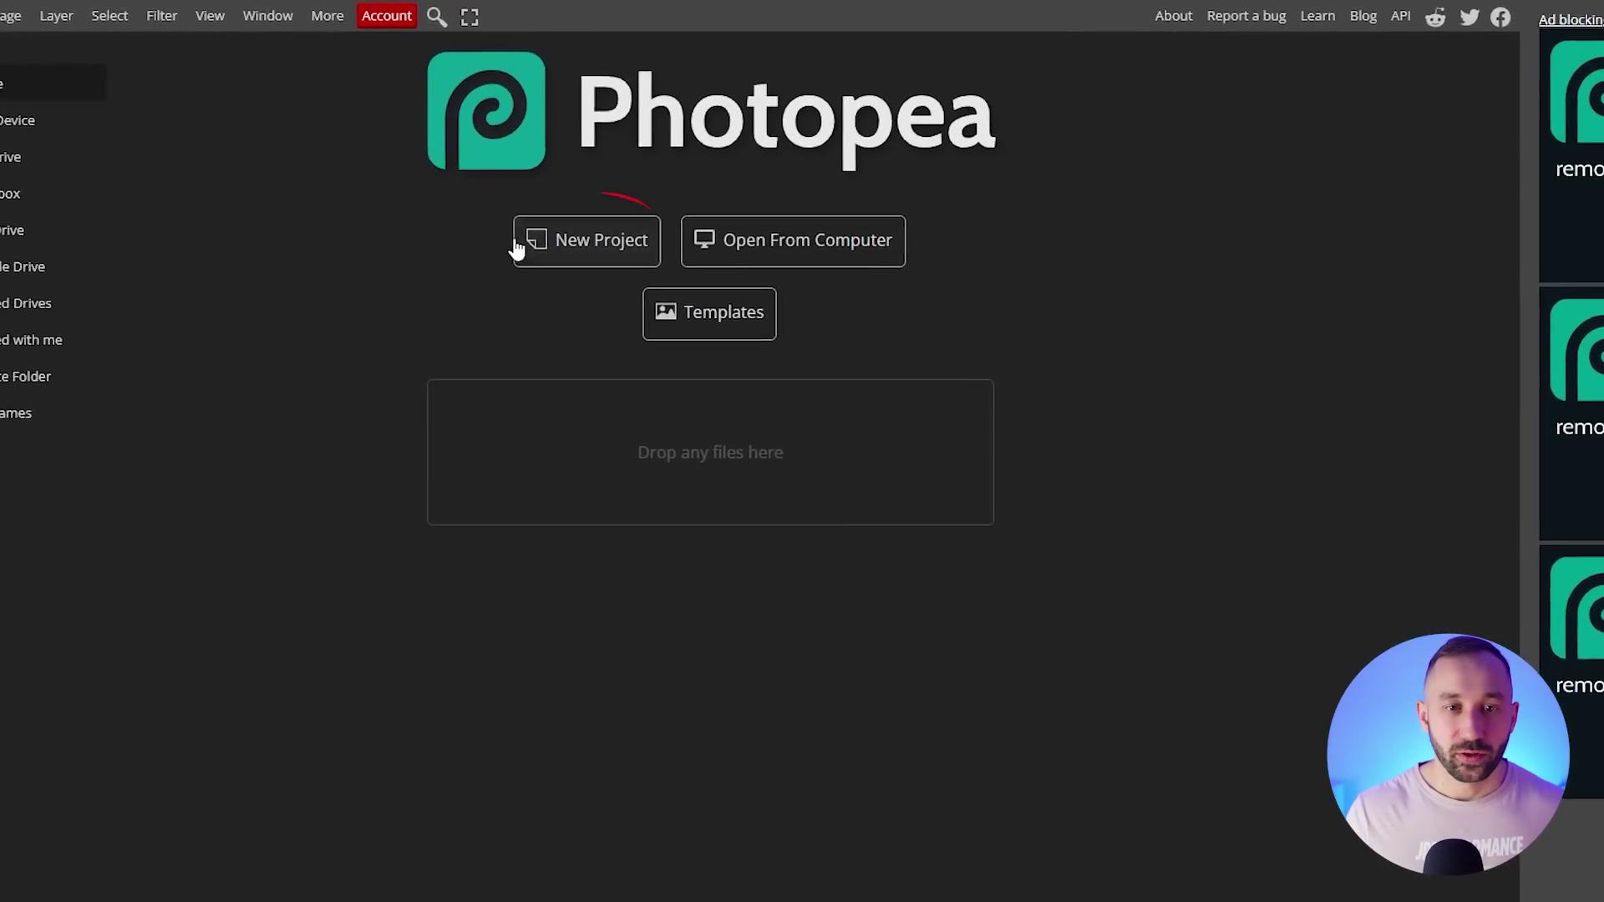
# Start a new 4500 × 5400 px, 300 DPI project in Photopea.
pyautogui.click(658, 303)
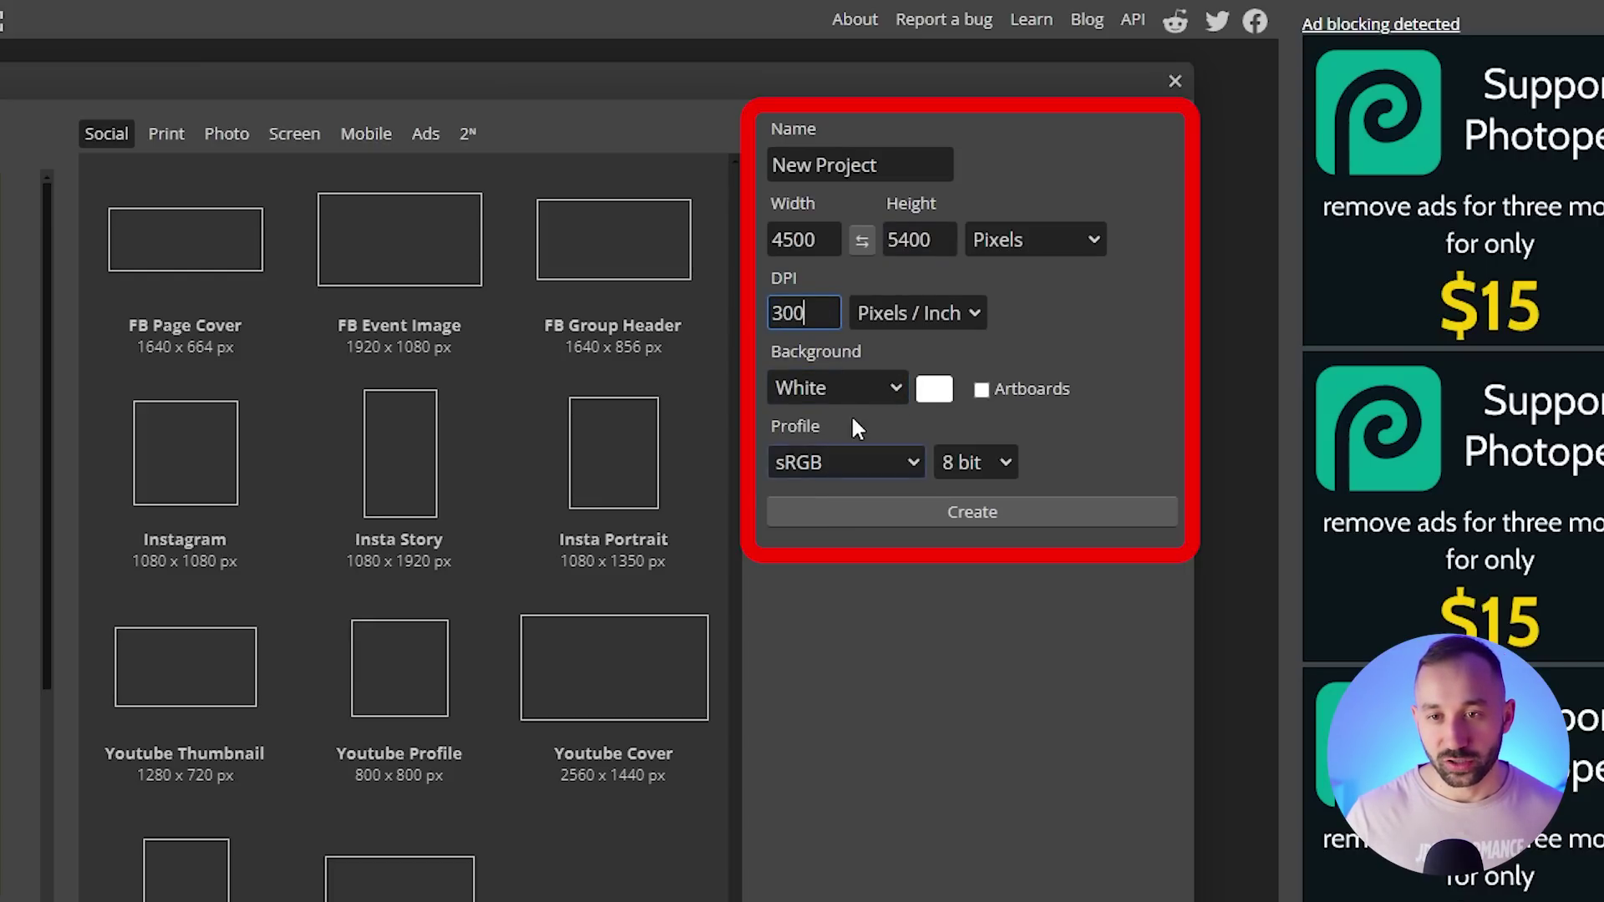
# Create the blank document and drop the pirate cat image onto it.
pyautogui.click(970, 513)
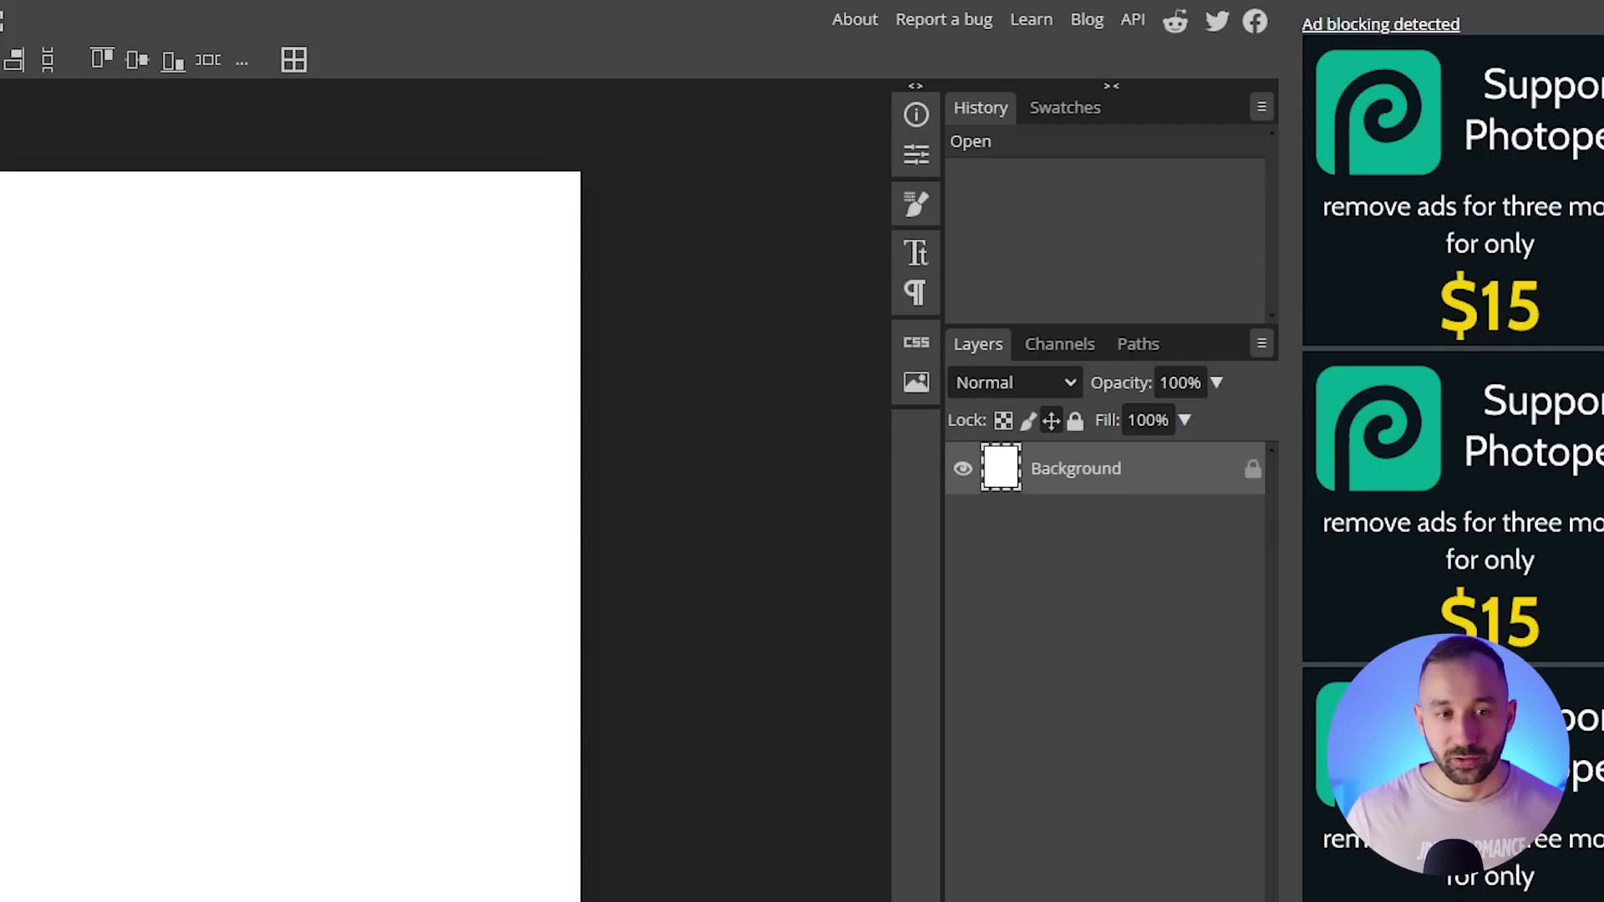
pyautogui.moveTo(852, 864); pyautogui.dragTo(208, 573)
pyautogui.moveTo(532, 426); pyautogui.dragTo(533, 429)
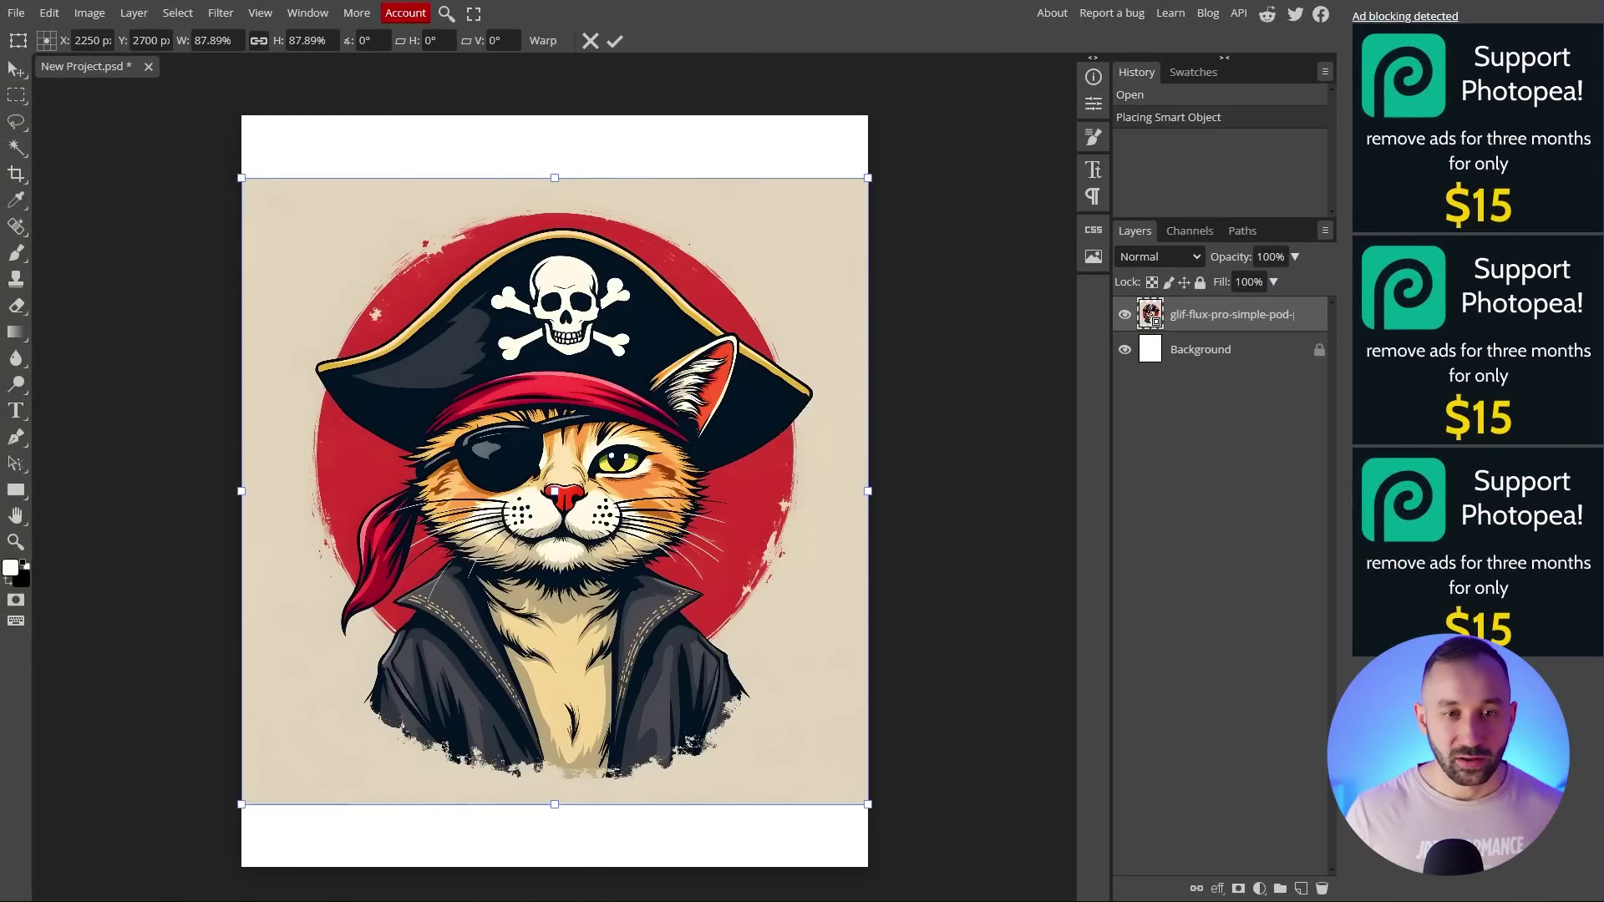
# Enlarge the placed cat to about 99% so it nearly fills the page.
pyautogui.moveTo(553, 174)
pyautogui.mouseDown()
pyautogui.moveTo(561, 118)
pyautogui.moveTo(555, 169)
pyautogui.mouseUp()
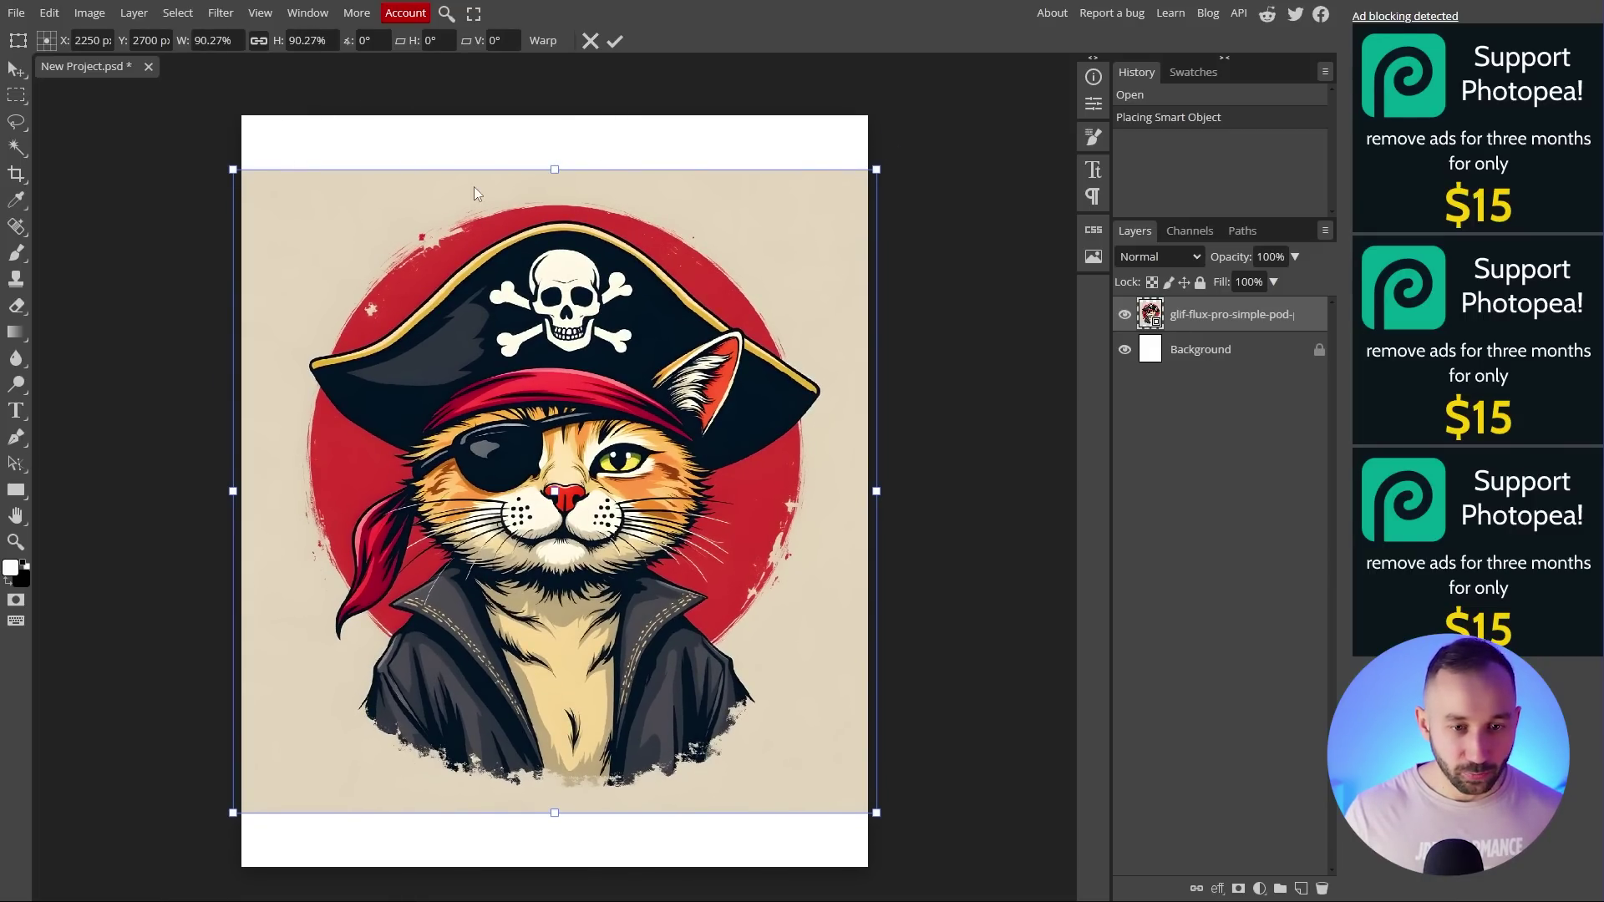
pyautogui.moveTo(546, 144)
pyautogui.mouseDown()
pyautogui.moveTo(550, 109)
pyautogui.moveTo(546, 138)
pyautogui.mouseUp()
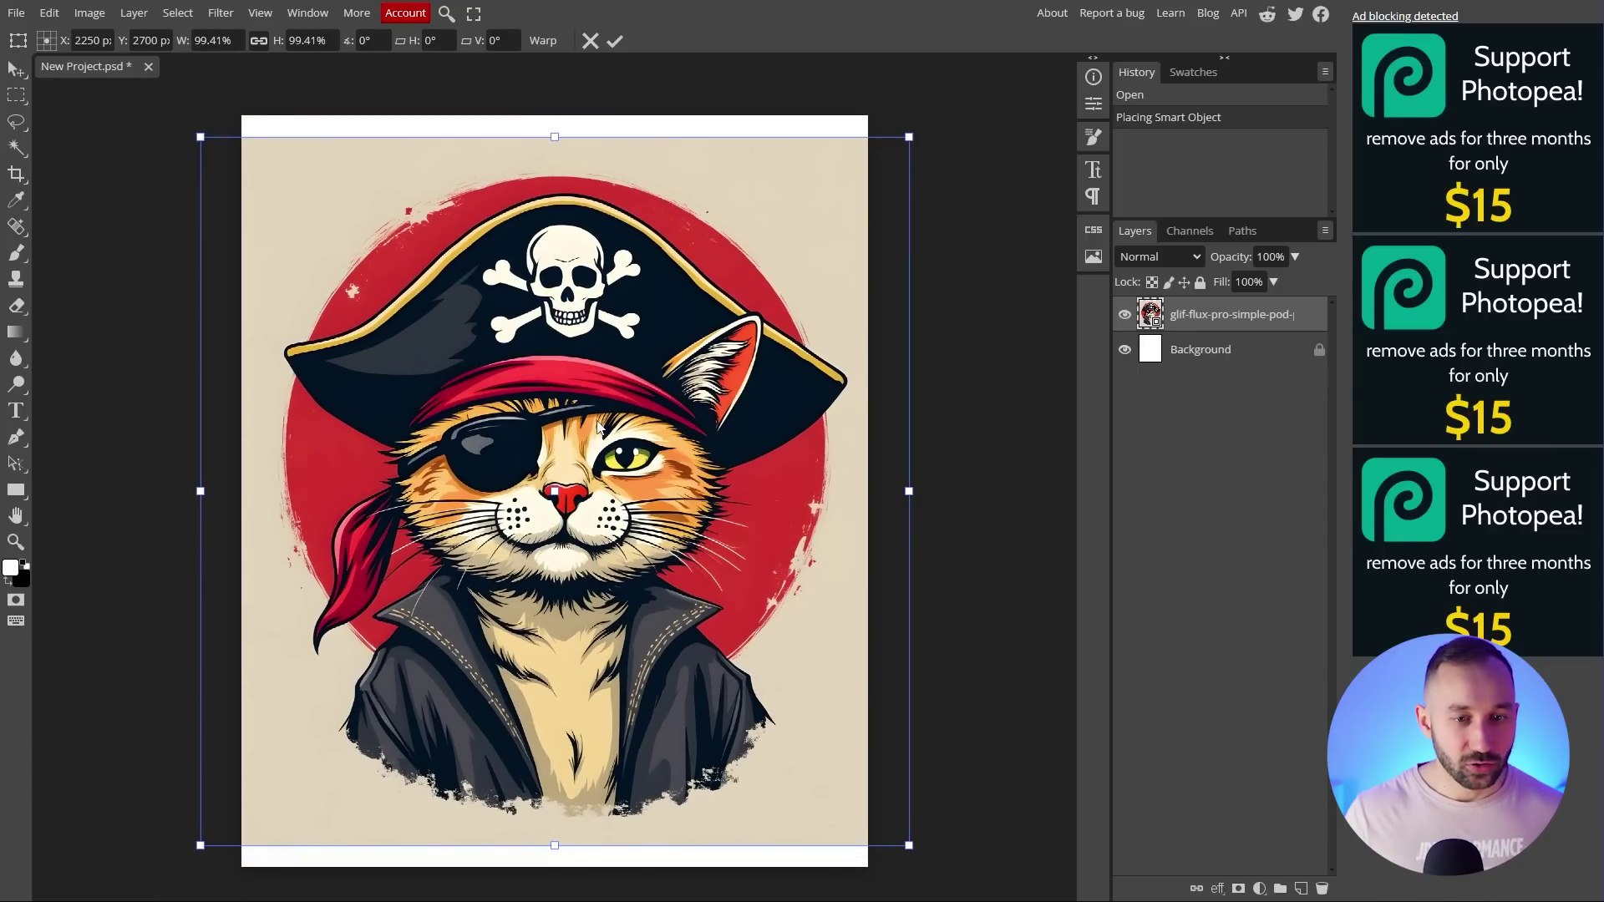
pyautogui.click(615, 42)
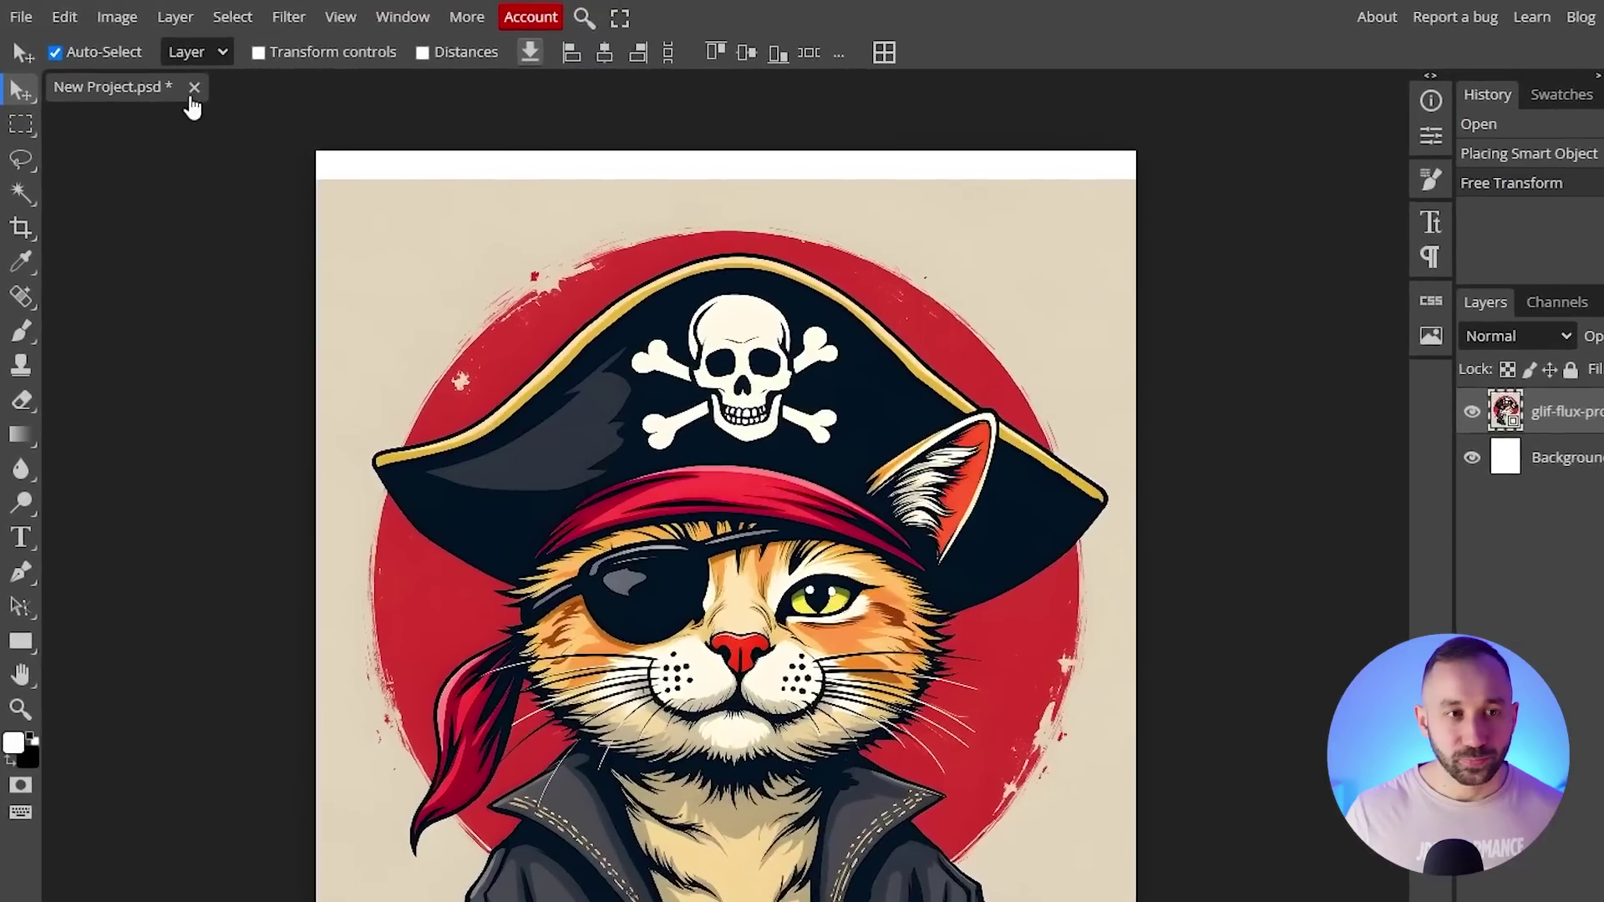
pyautogui.click(232, 17)
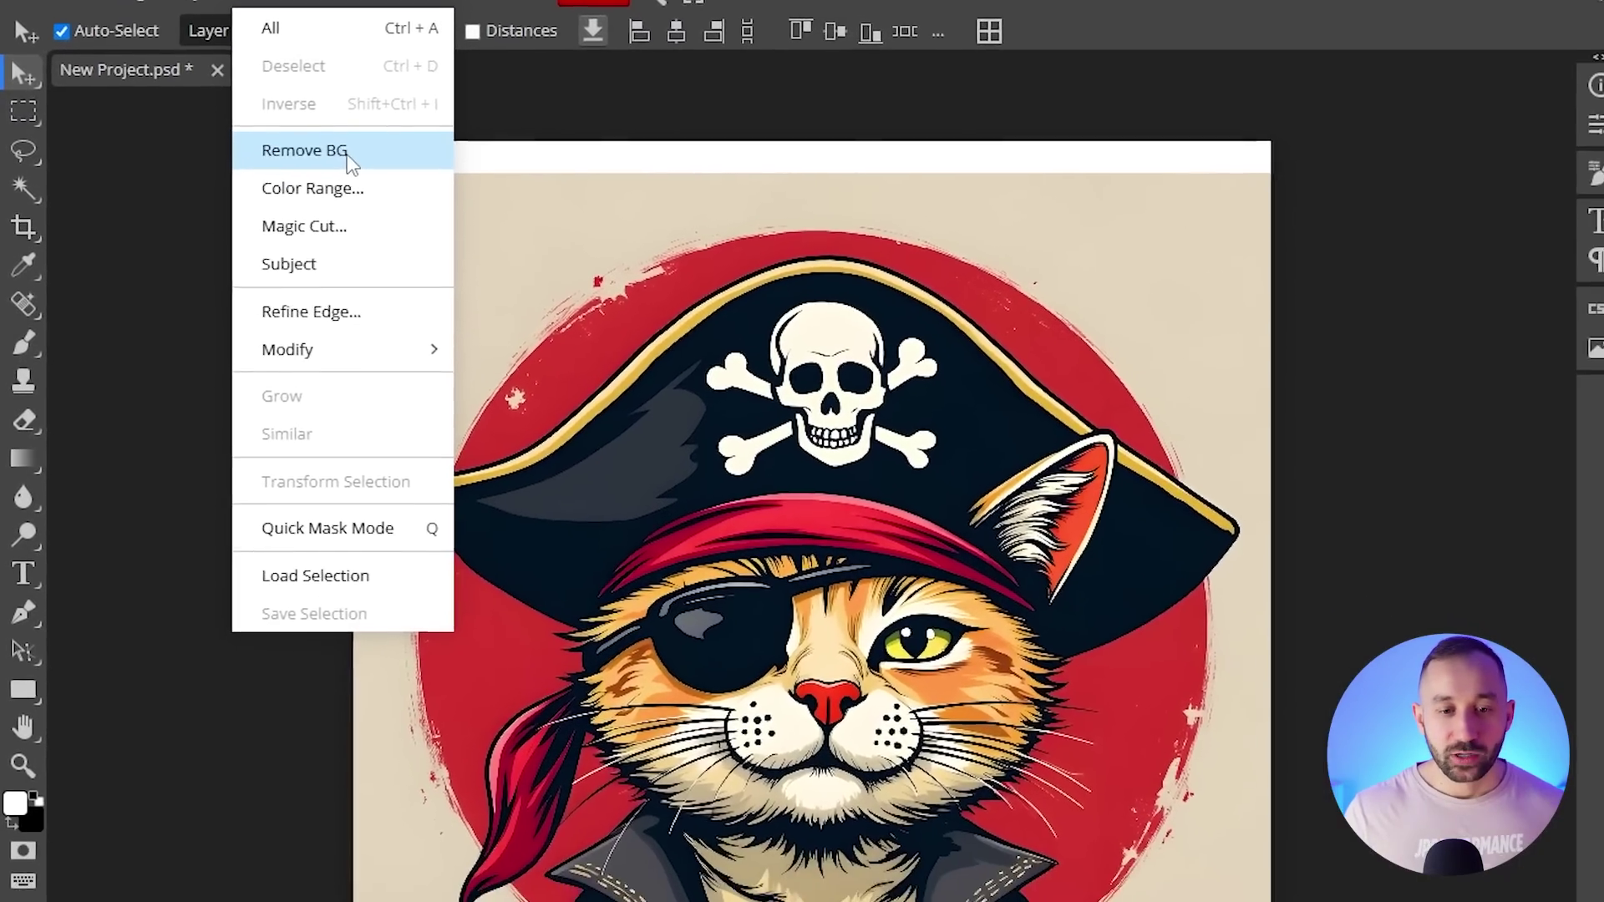
# Select the beige background with the Magic Wand at tolerance 20, contiguous.
pyautogui.click(359, 191)
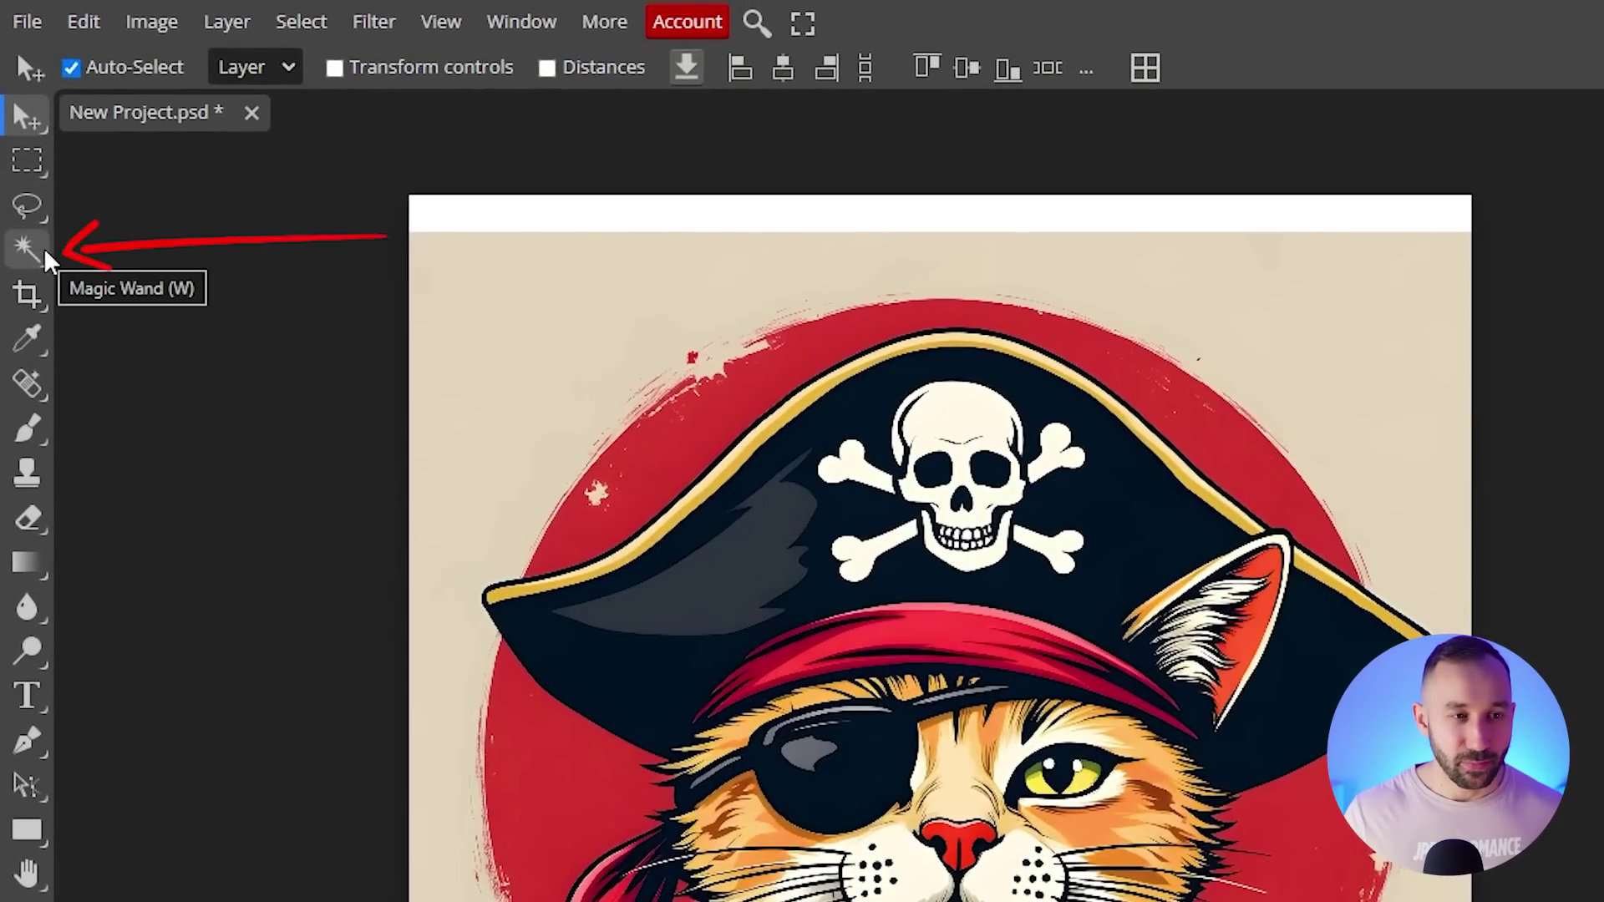
pyautogui.click(44, 251)
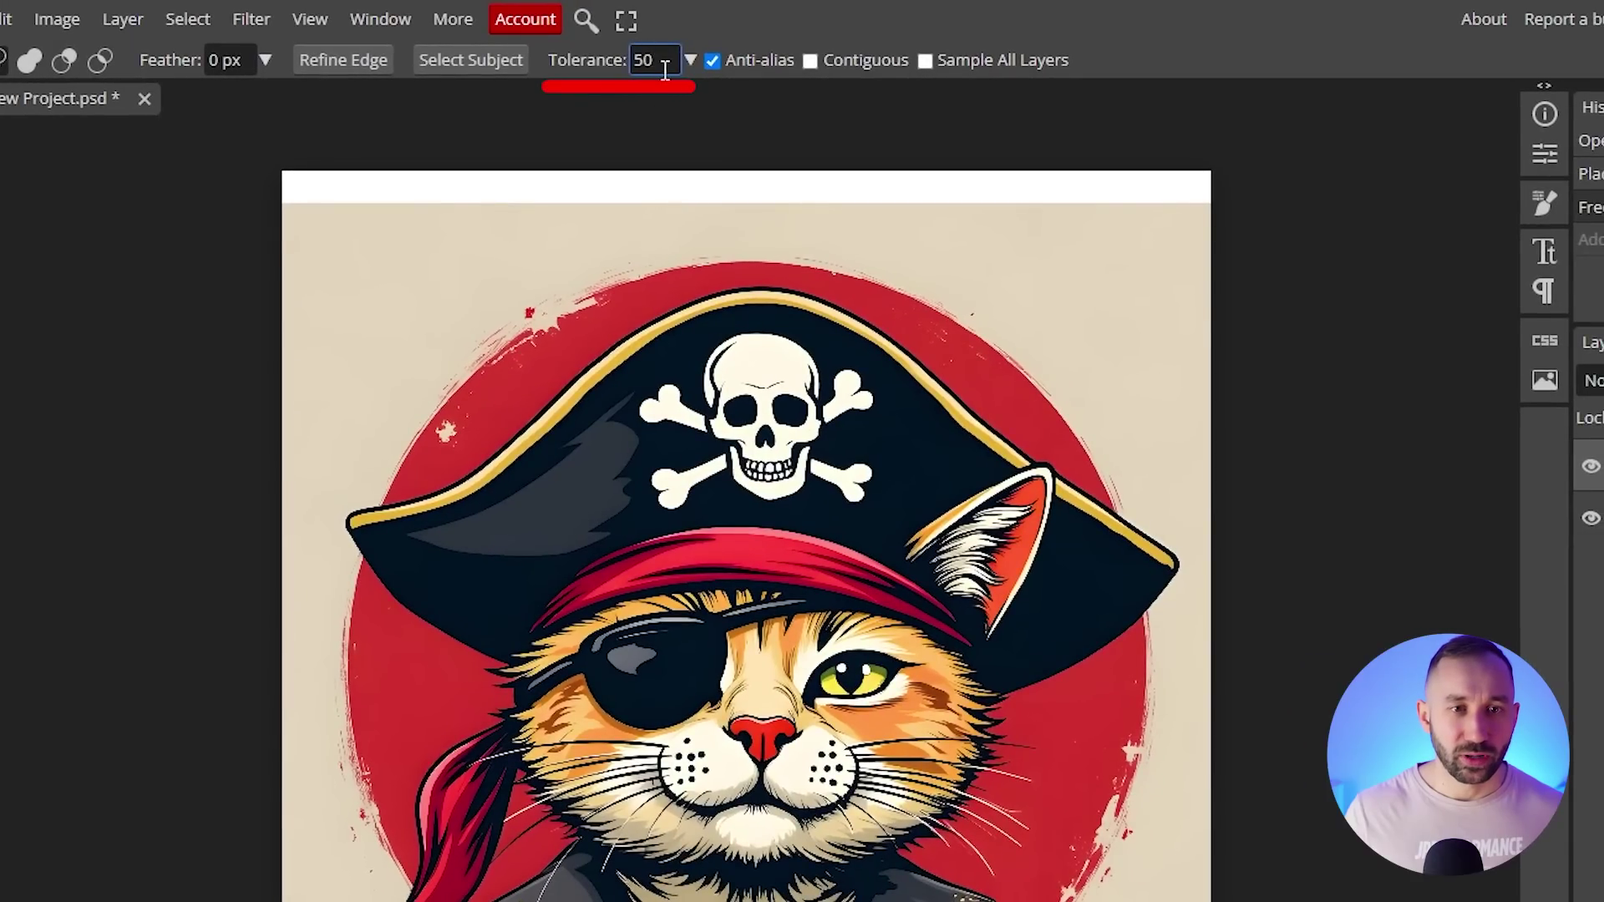
pyautogui.click(378, 291)
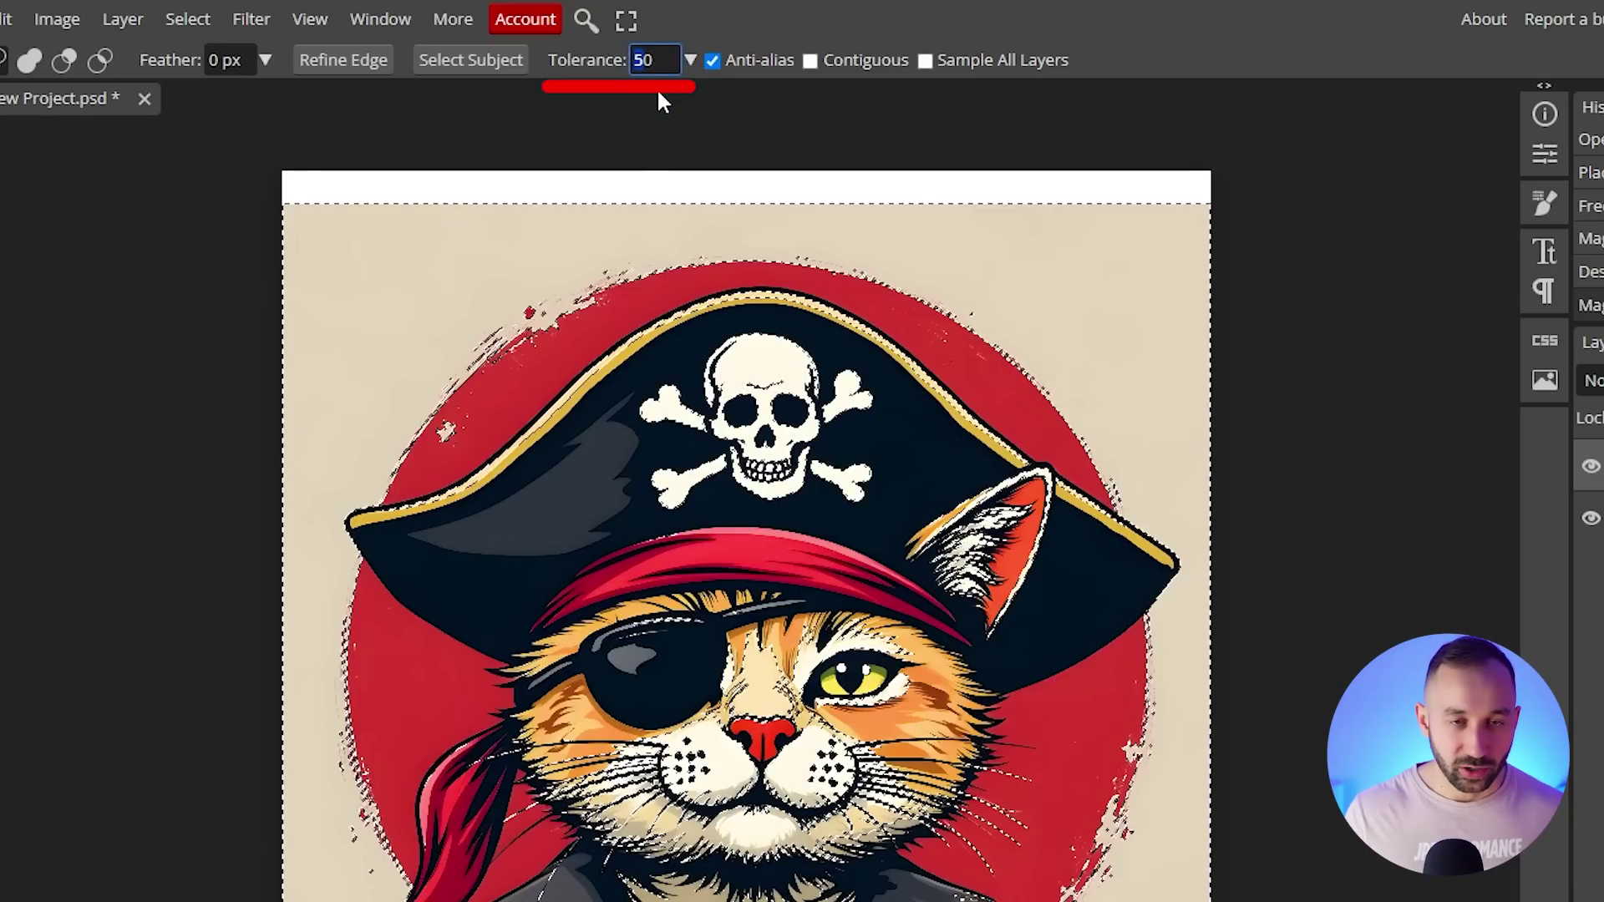
pyautogui.write('20')
pyautogui.hotkey('ctrl', 'd')
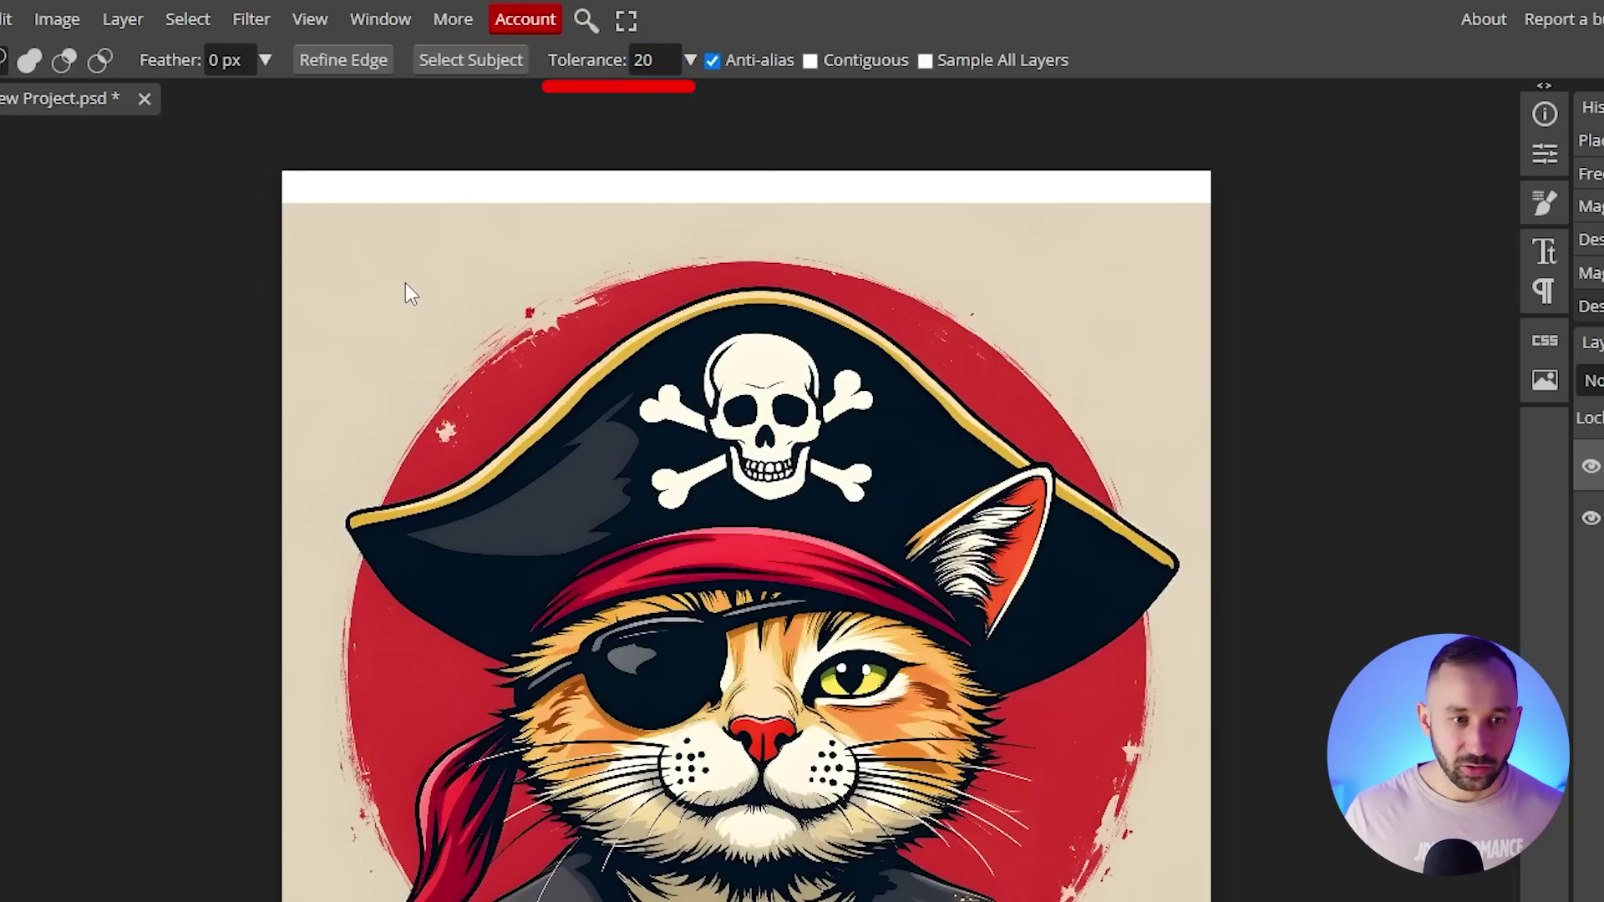
pyautogui.click(405, 285)
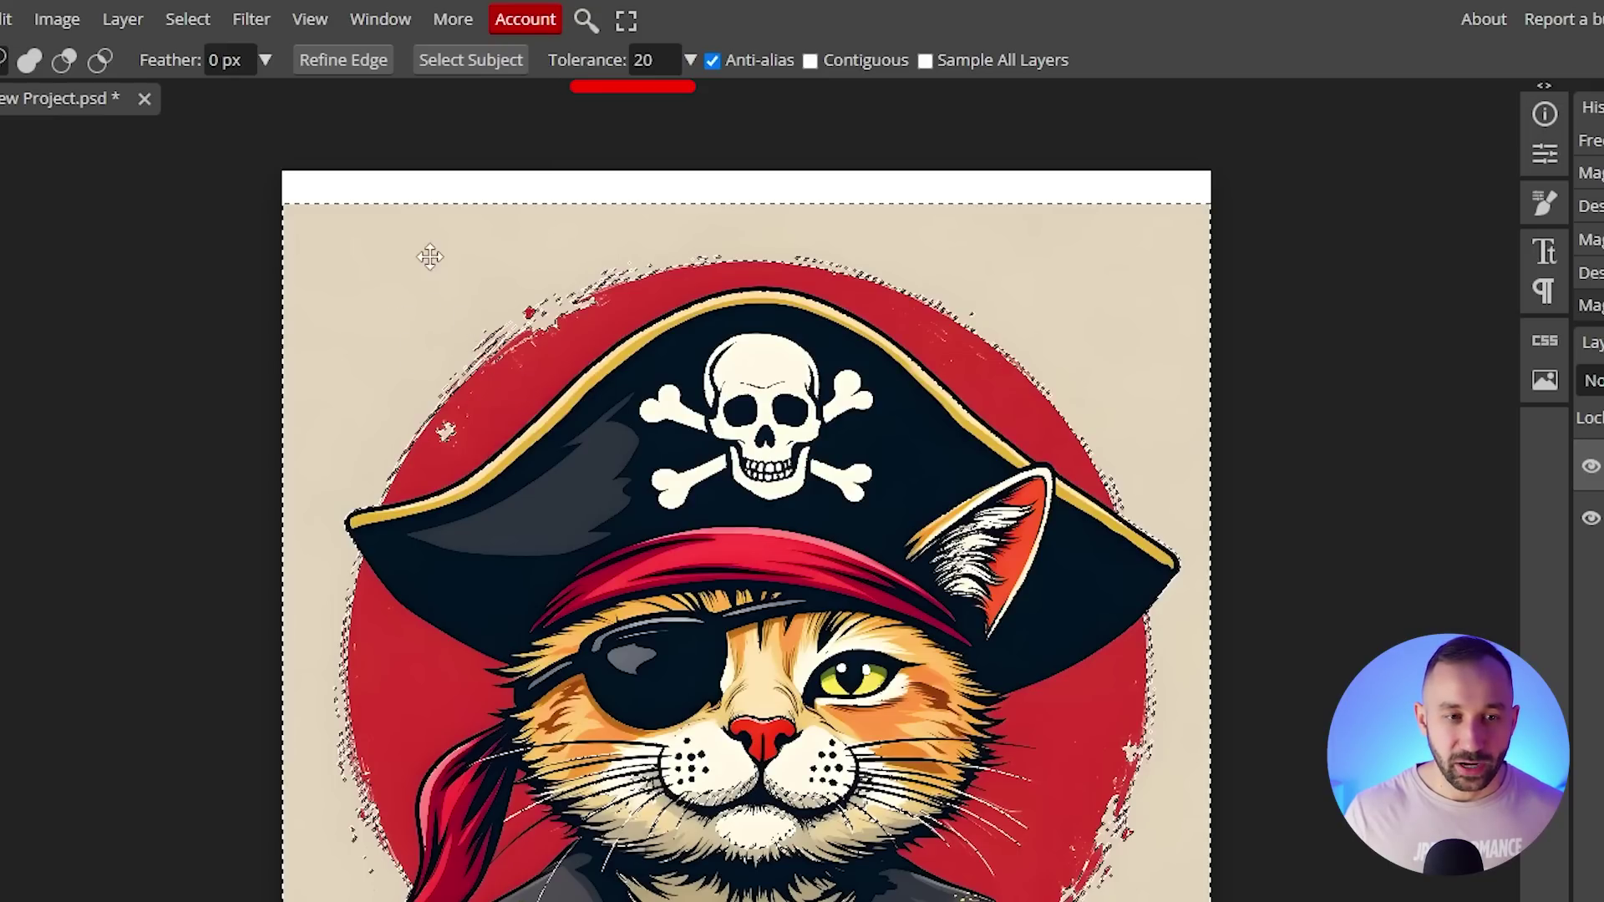
pyautogui.click(434, 338)
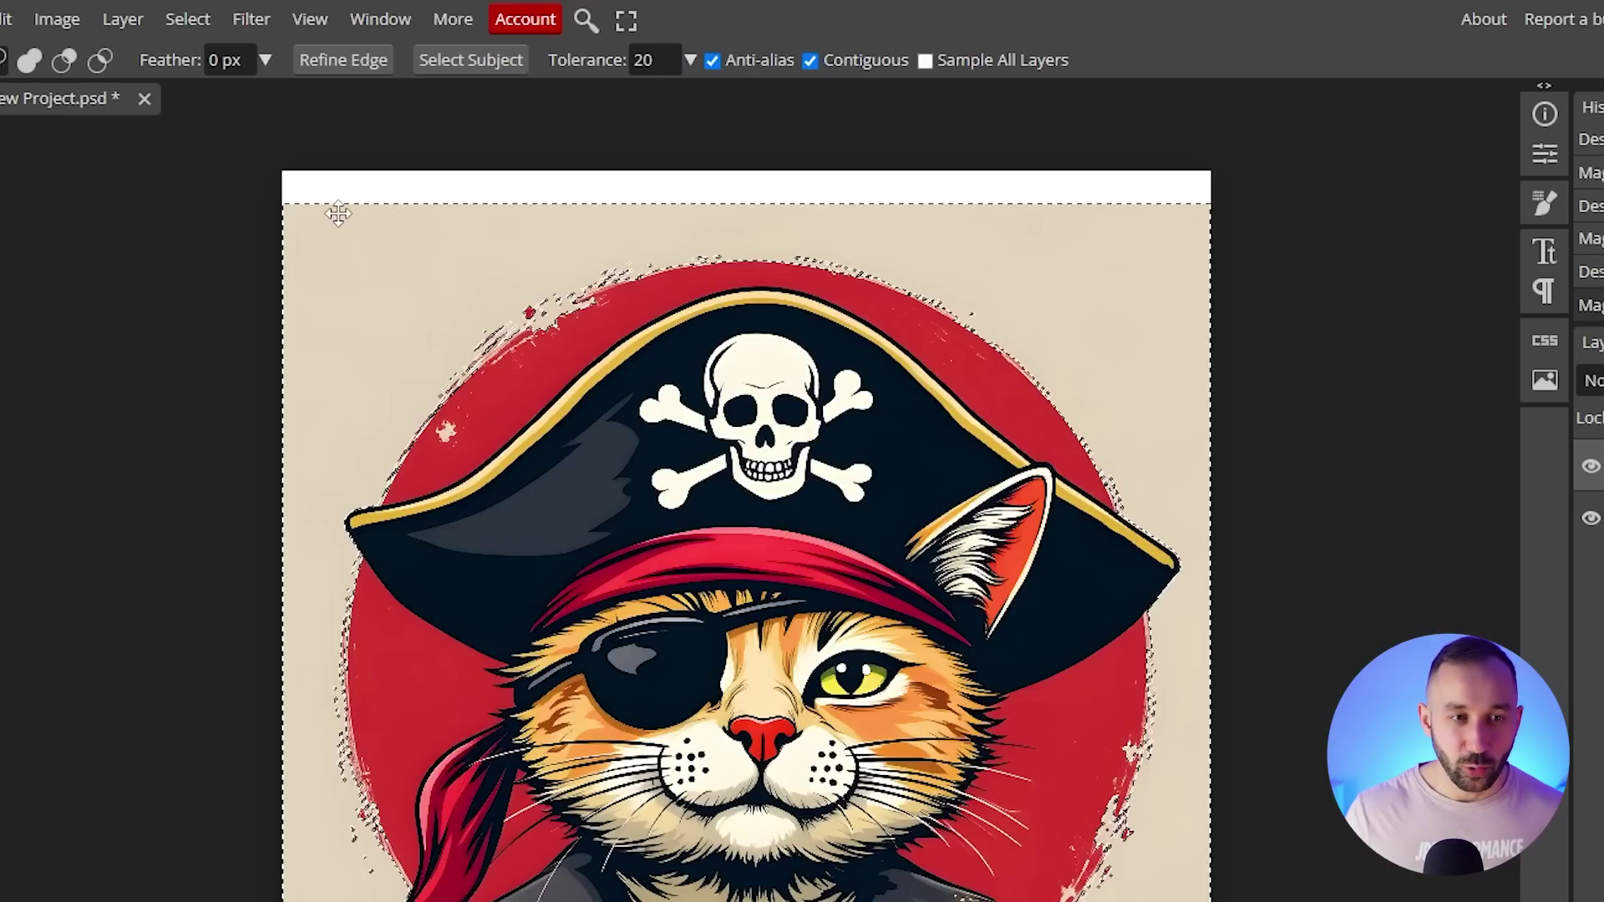
# Invert the selection and add a layer mask hiding the beige background.
pyautogui.click(188, 20)
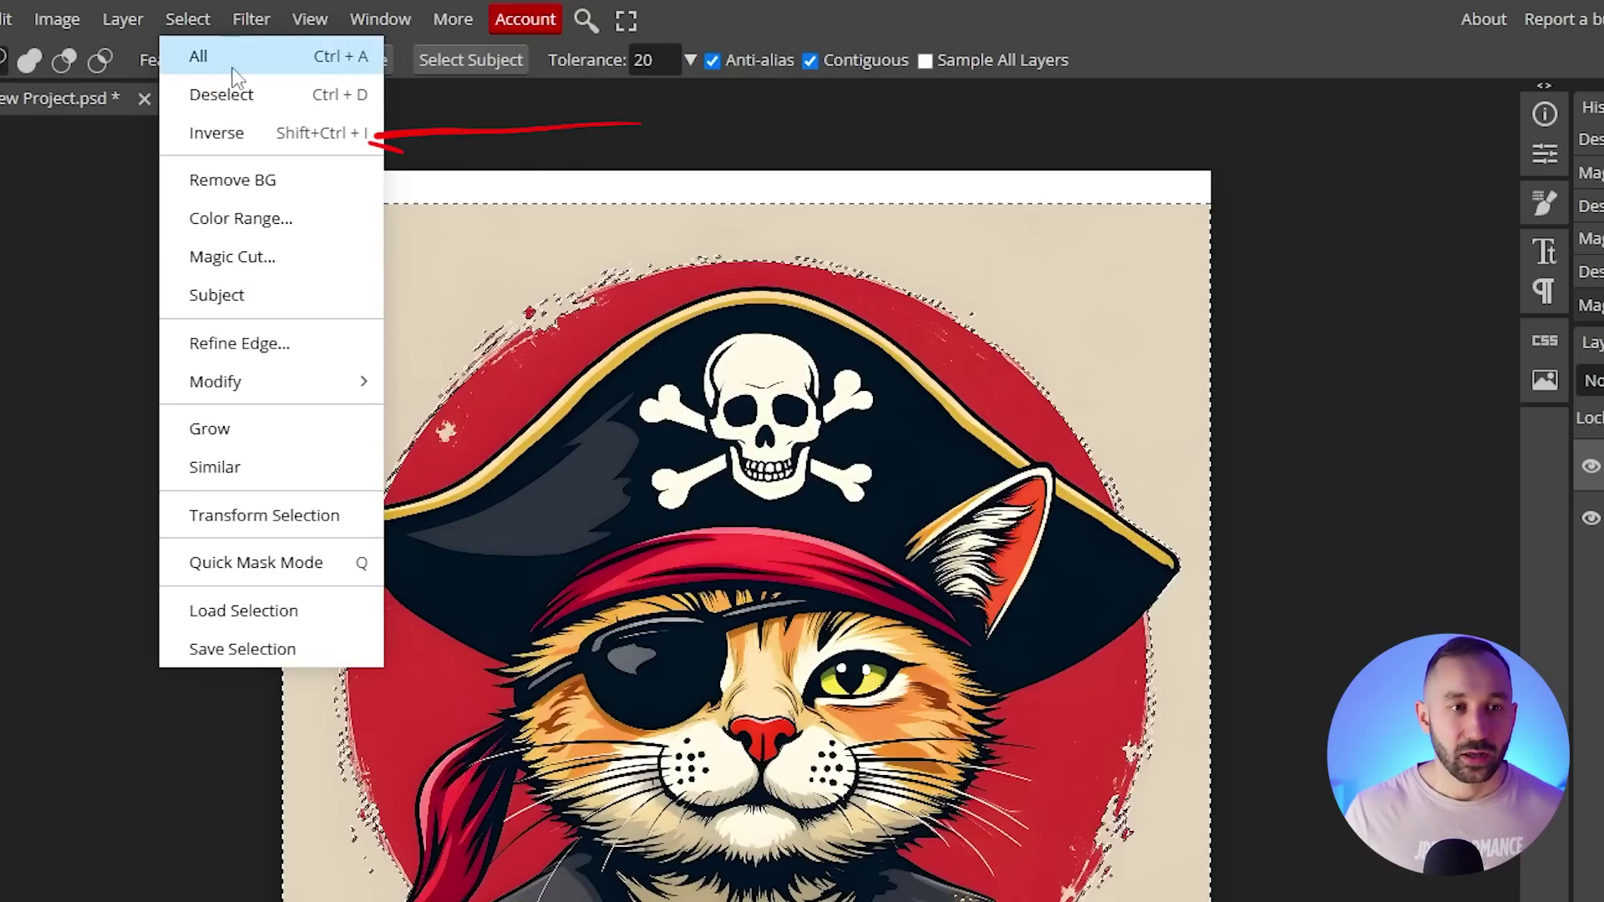
pyautogui.click(253, 133)
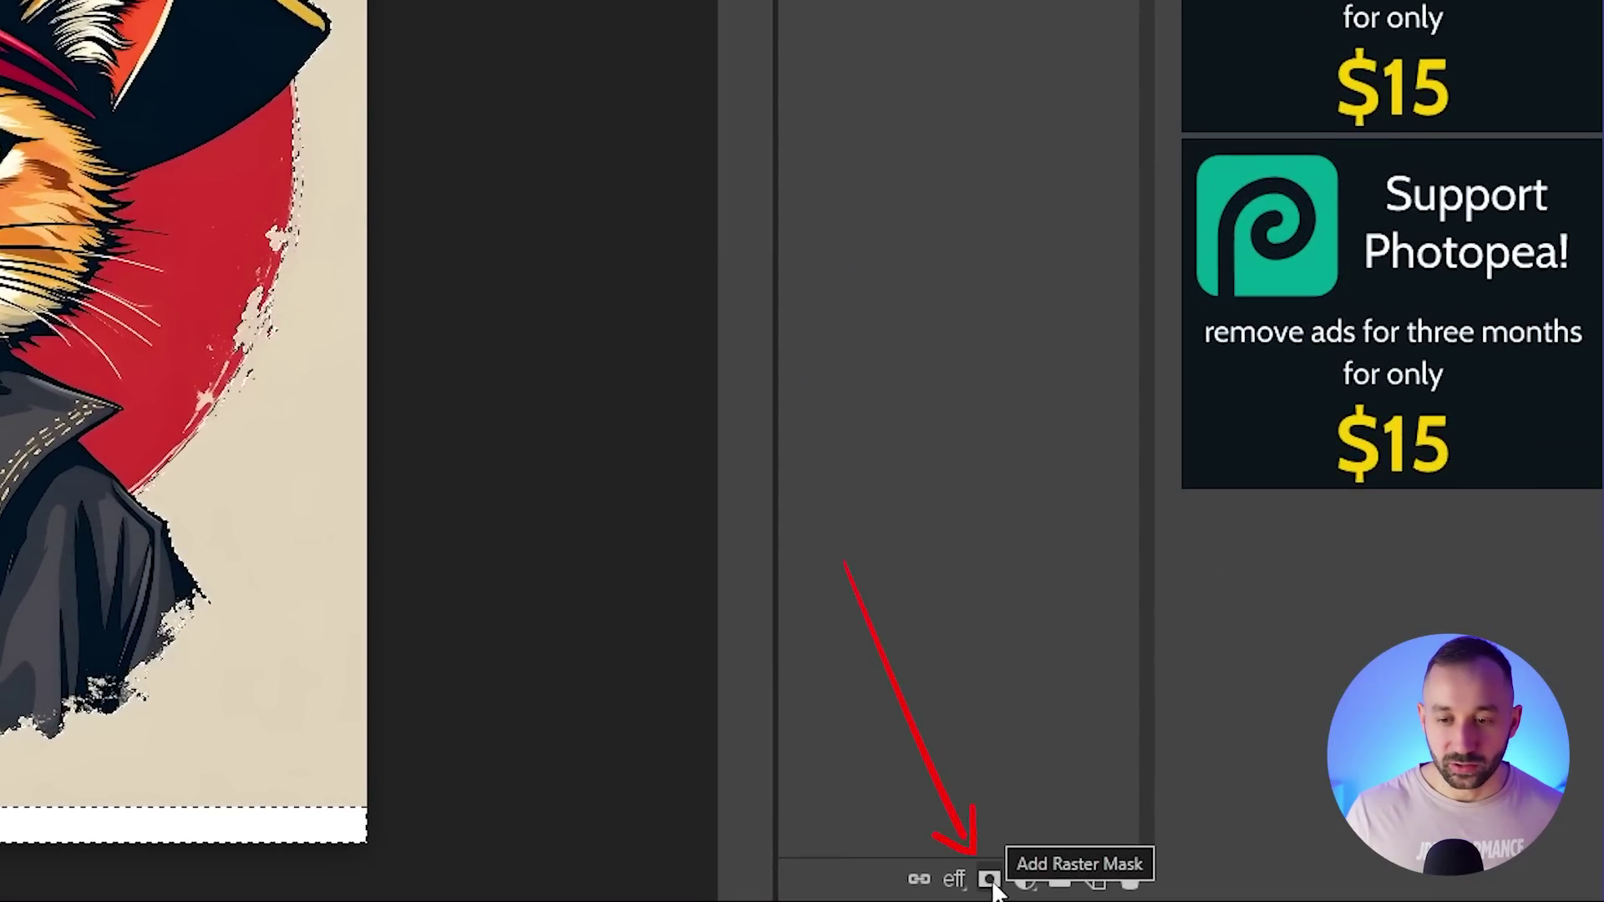
pyautogui.click(991, 881)
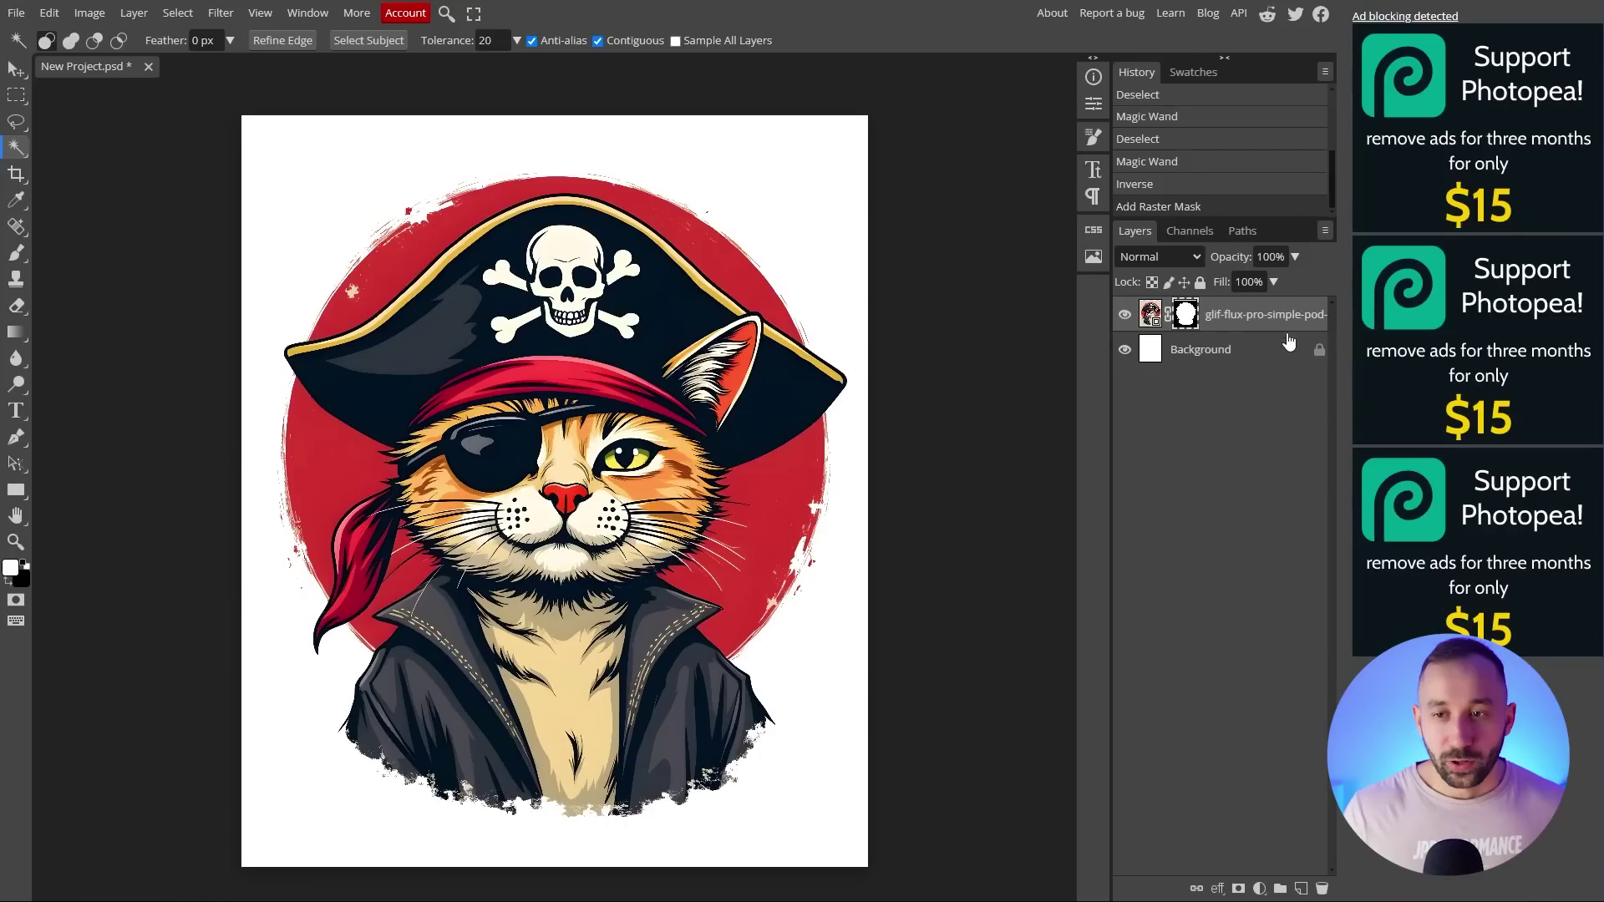
# Undo the mask and remove the cat's background with Select > Remove BG.
pyautogui.hotkey('ctrl', 'z')
pyautogui.hotkey('ctrl', 'z')
pyautogui.hotkey('ctrl', 'z')
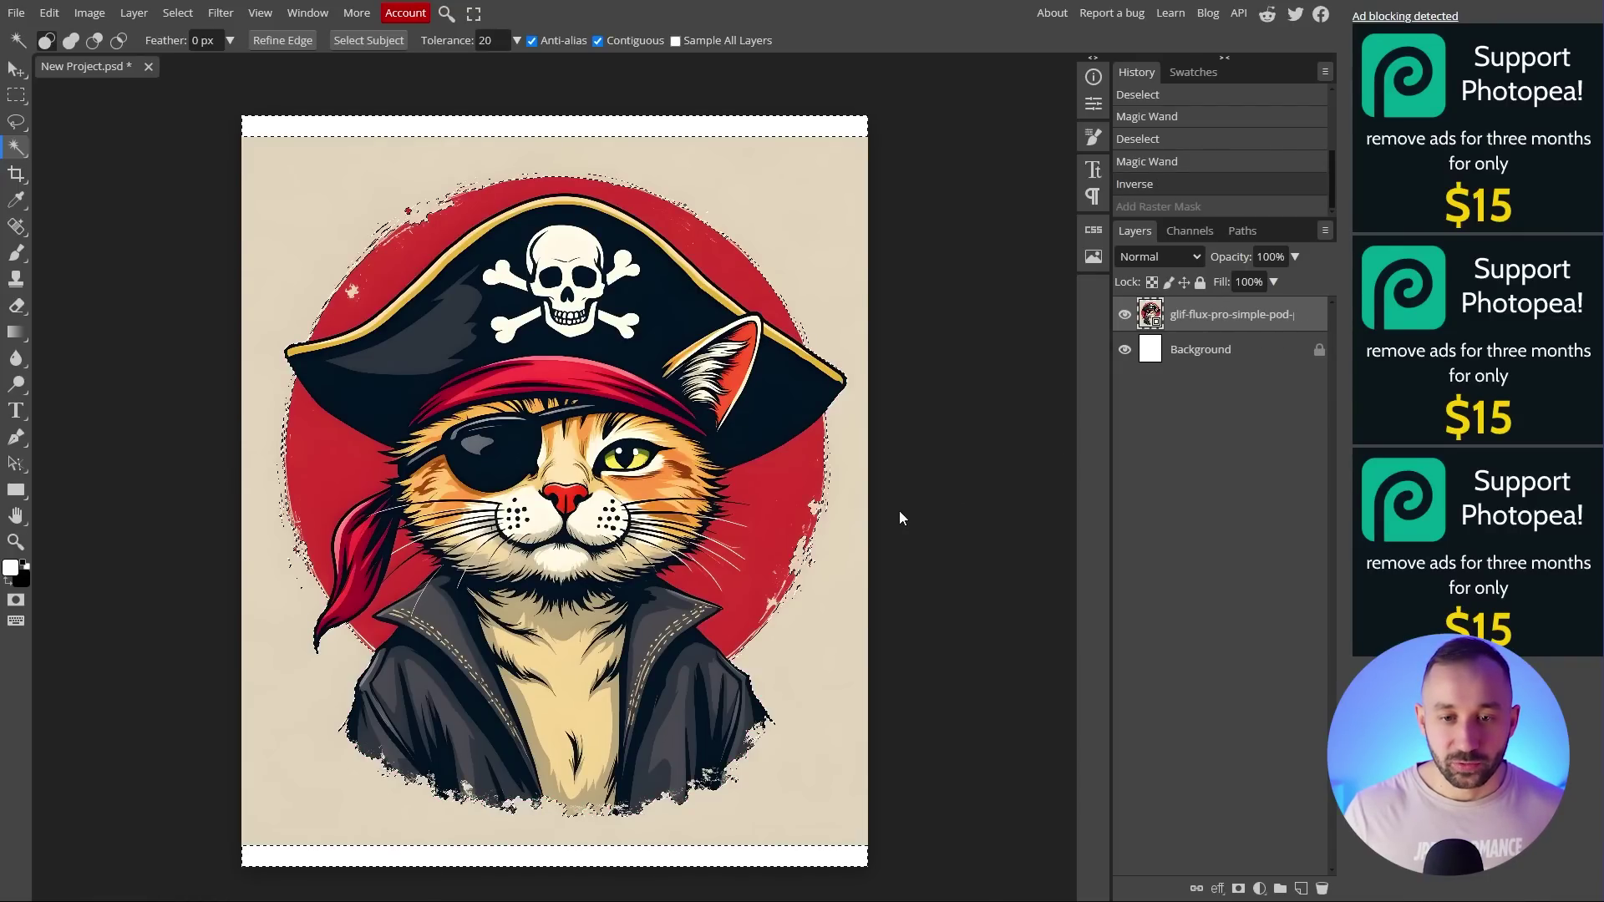
pyautogui.hotkey('ctrl', 'z')
pyautogui.hotkey('ctrl', 'z')
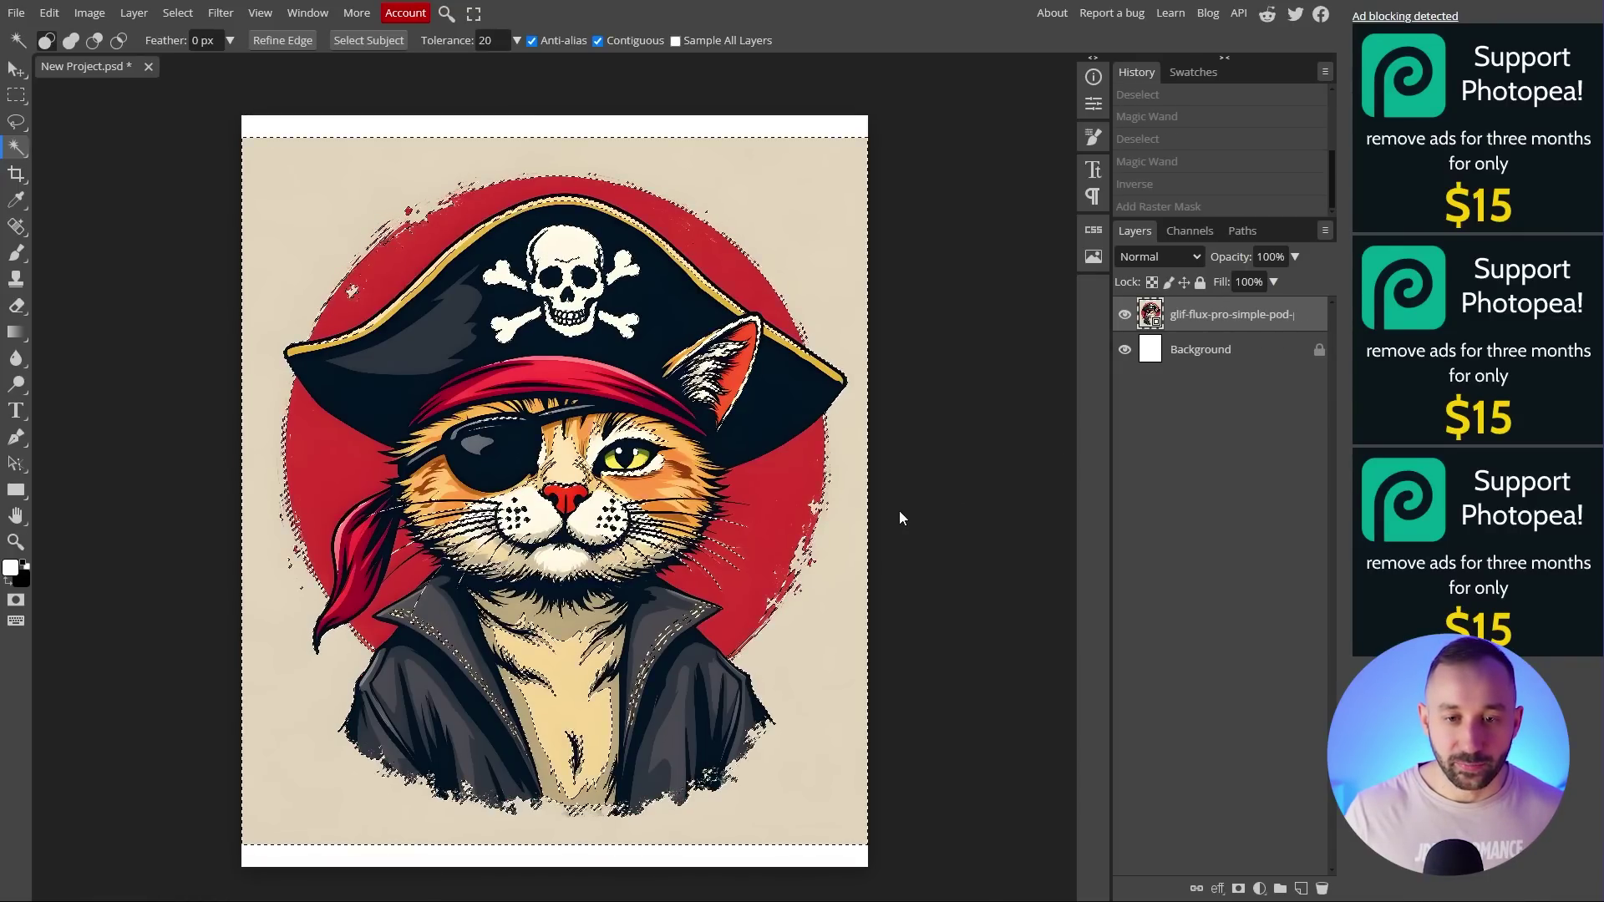
pyautogui.click(178, 13)
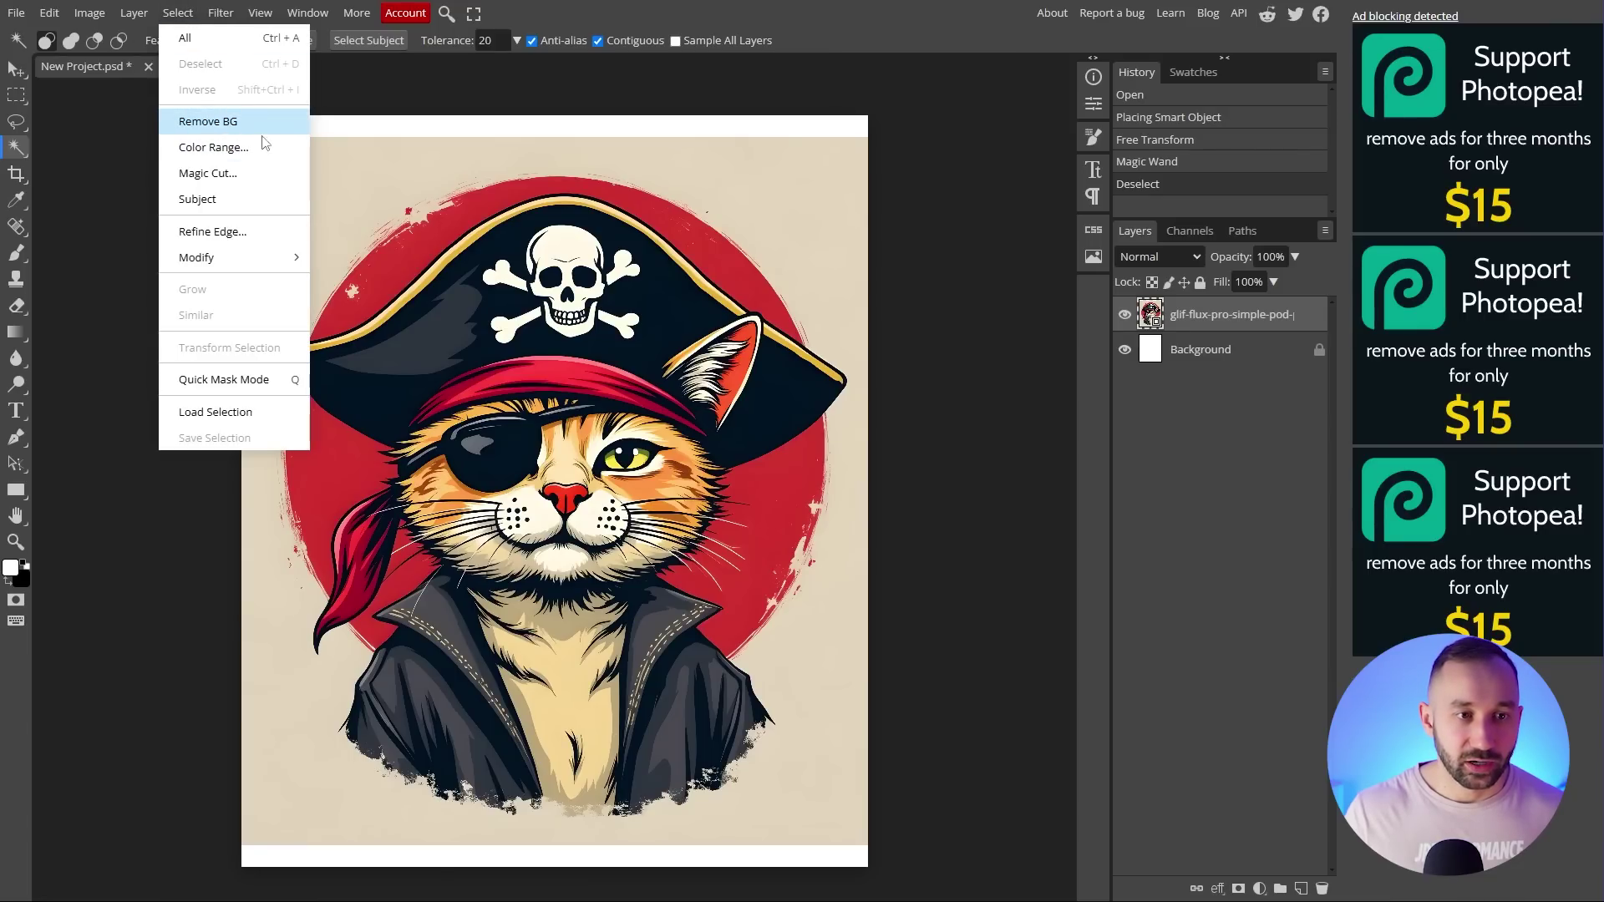
pyautogui.click(208, 121)
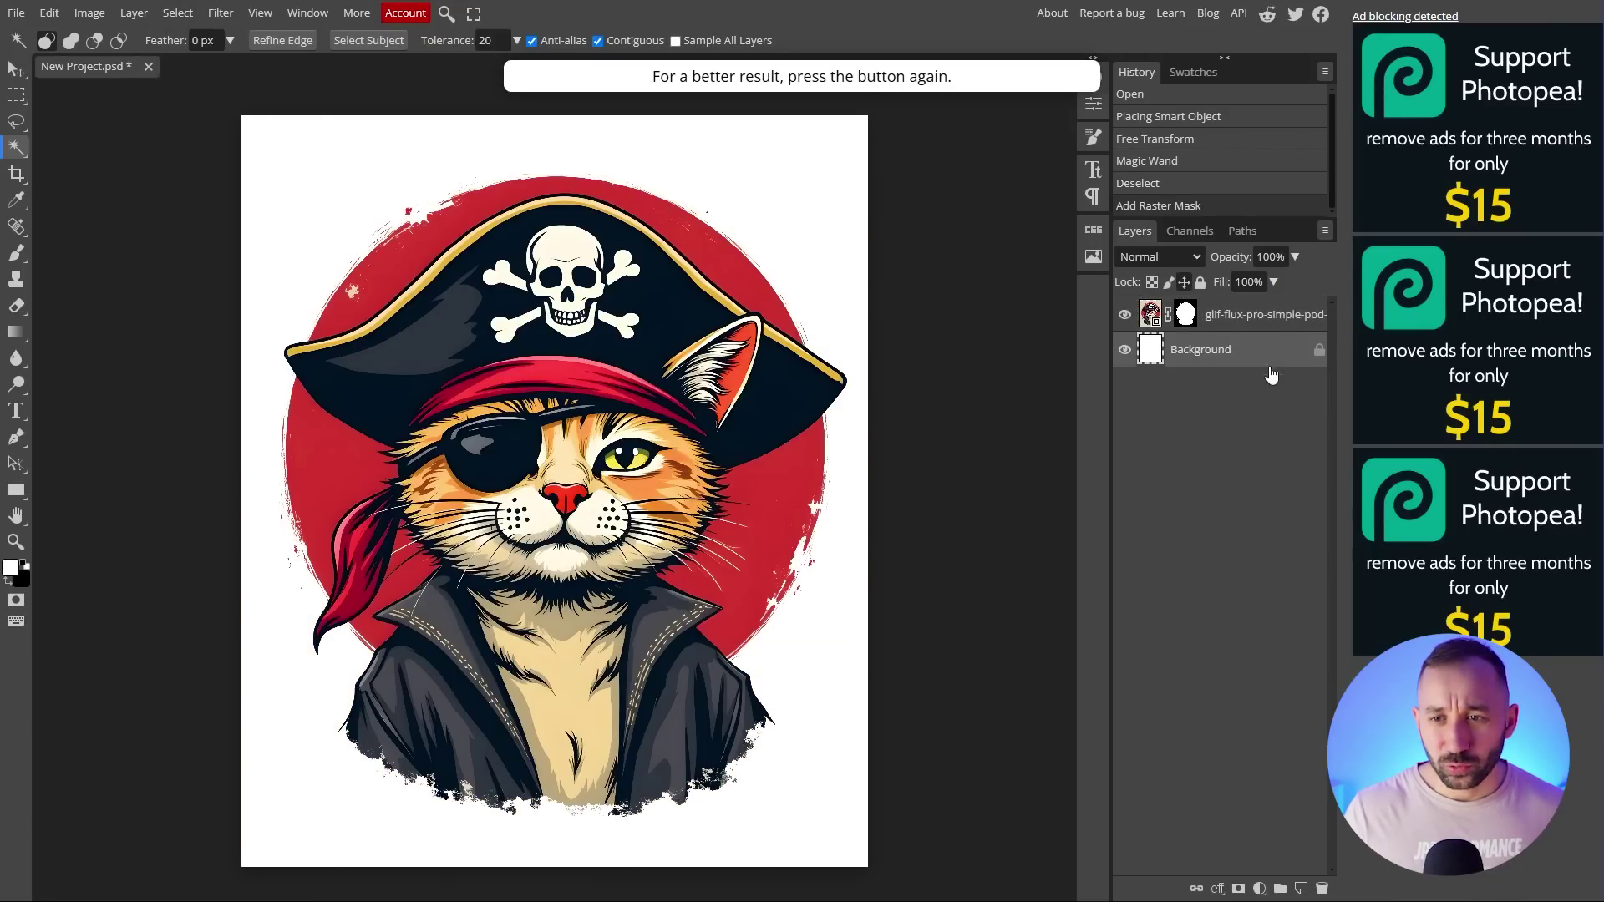
# Add a dark grey (535353) Color Fill layer behind the cat.
pyautogui.click(1259, 889)
pyautogui.click(1225, 347)
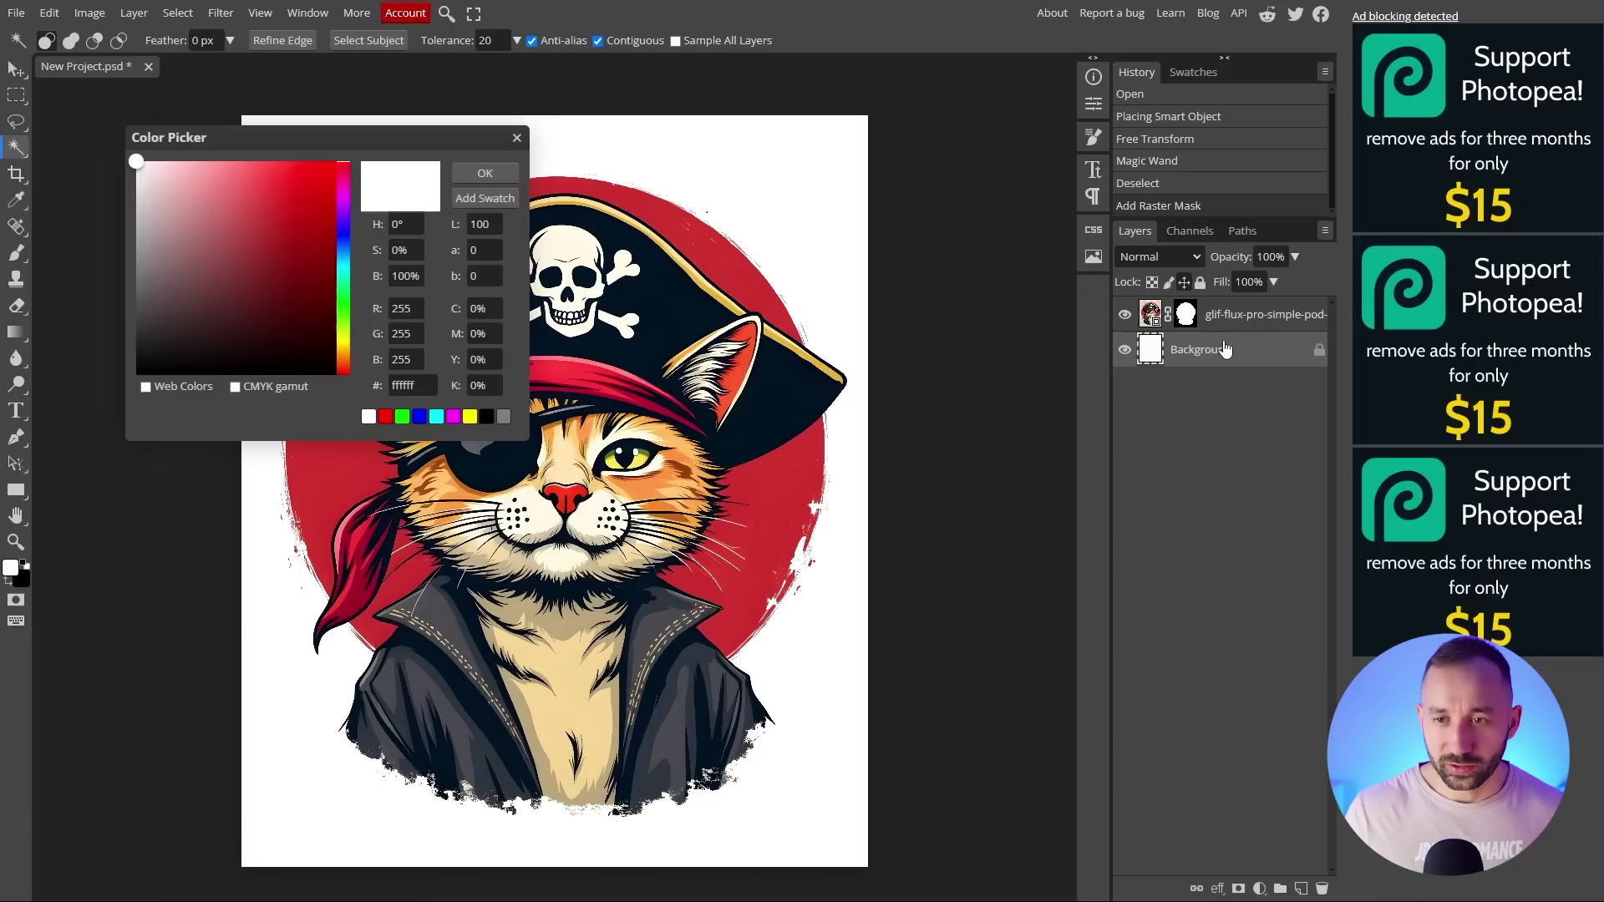
pyautogui.moveTo(166, 251); pyautogui.dragTo(98, 306)
pyautogui.click(484, 173)
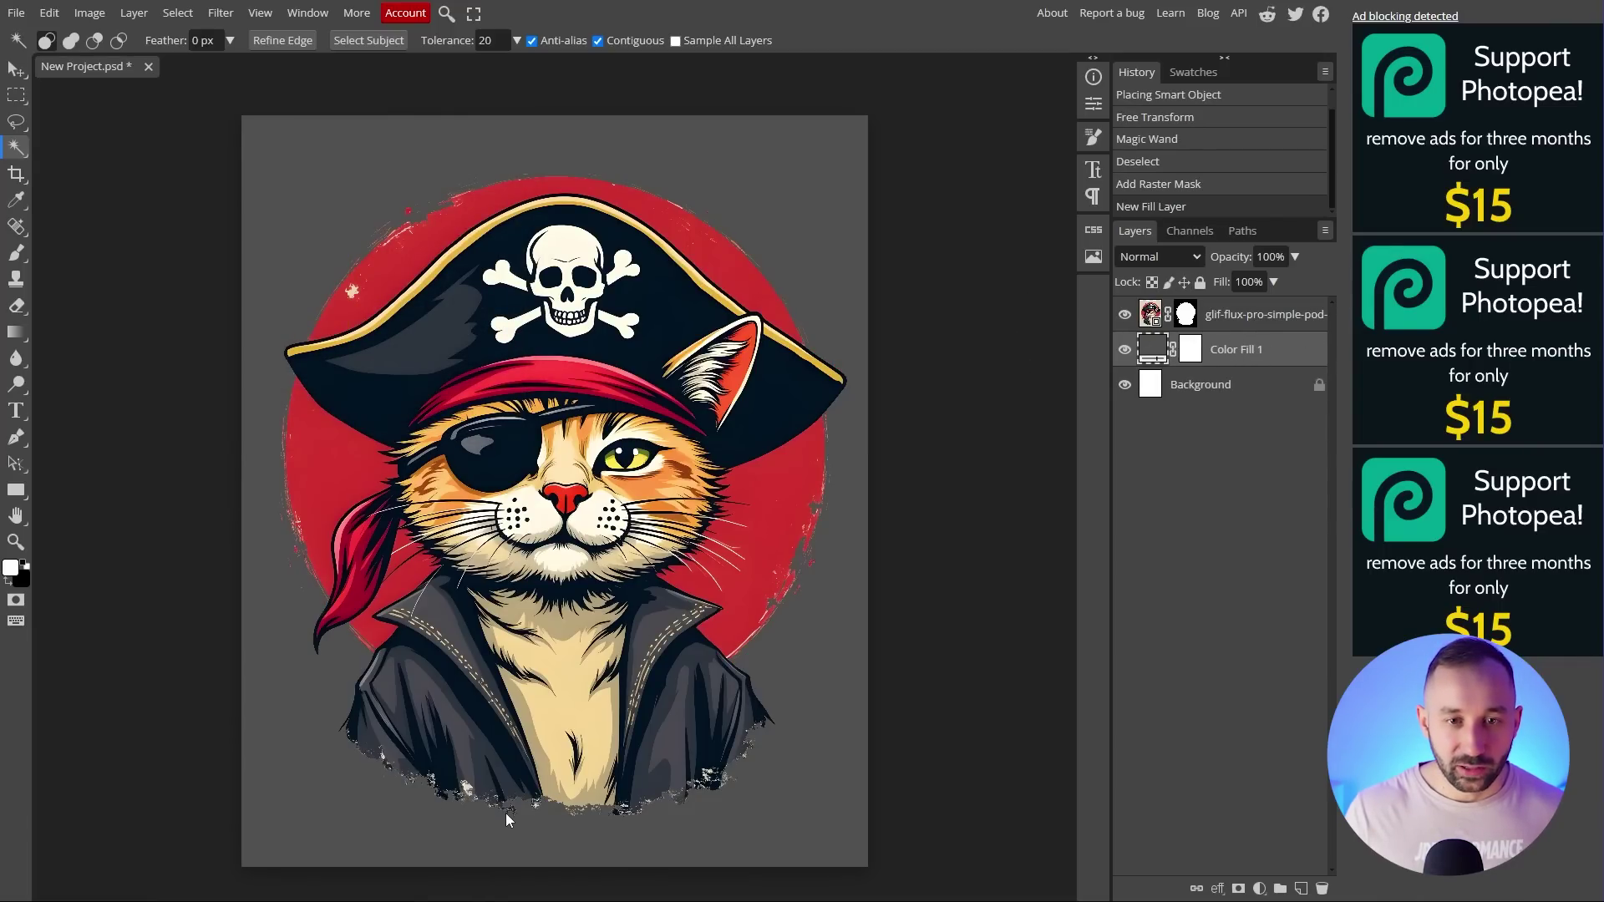
pyautogui.scroll(5, 507, 814)
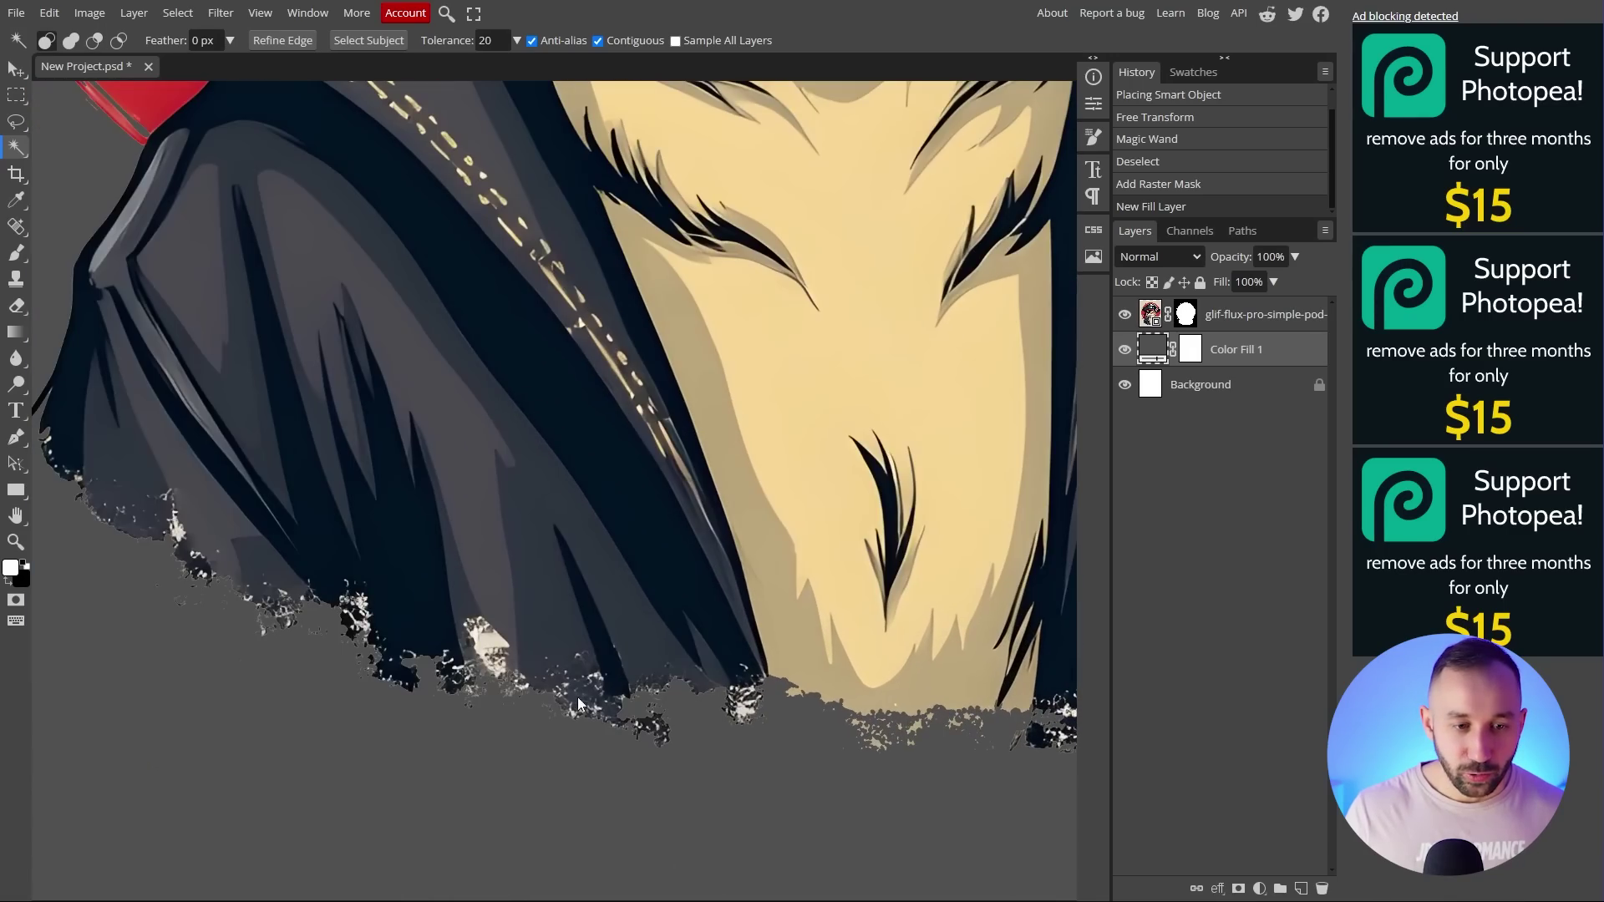
# Mask out a strip across the bottom of the cat's jacket with a rectangular selection.
pyautogui.scroll(2, 768, 777)
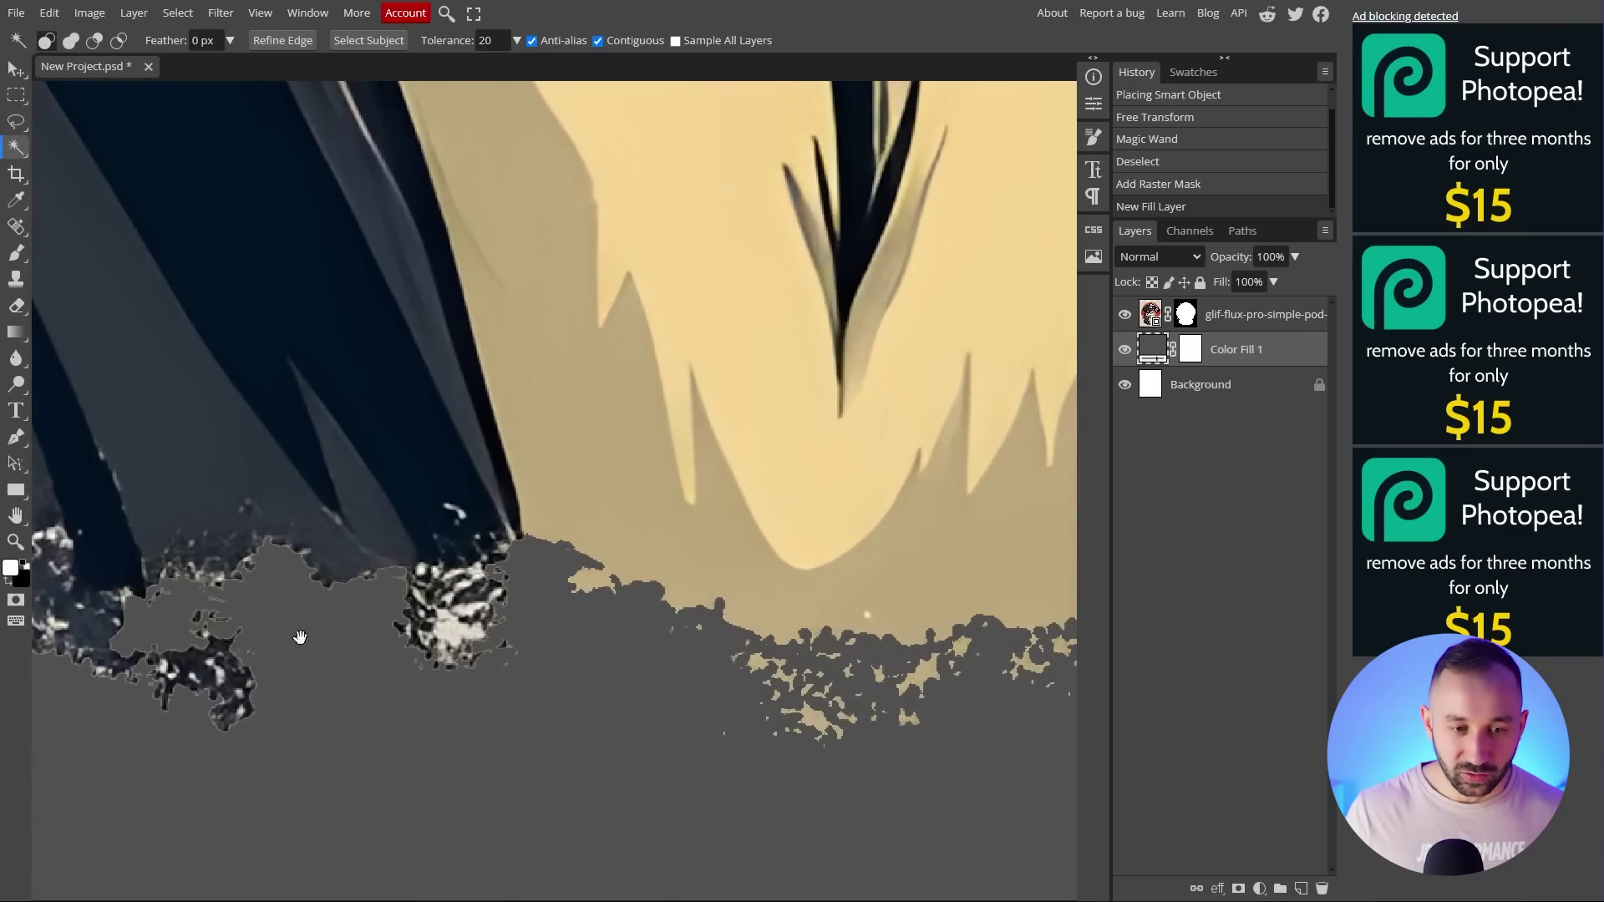
pyautogui.scroll(-3, 300, 637)
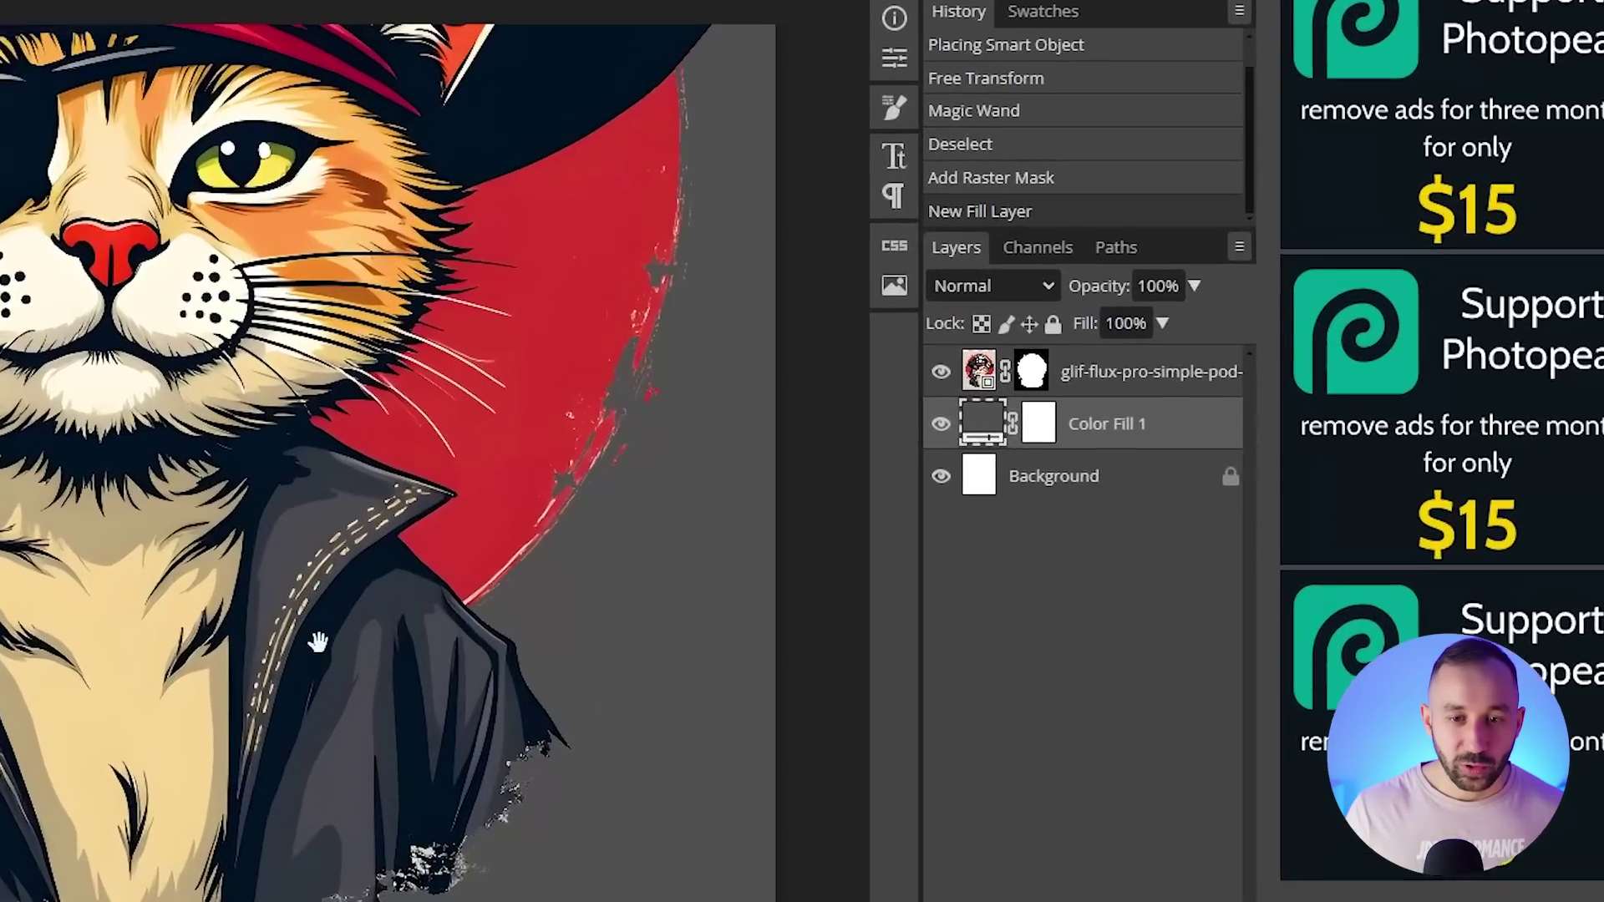
pyautogui.moveTo(318, 641); pyautogui.dragTo(277, 688)
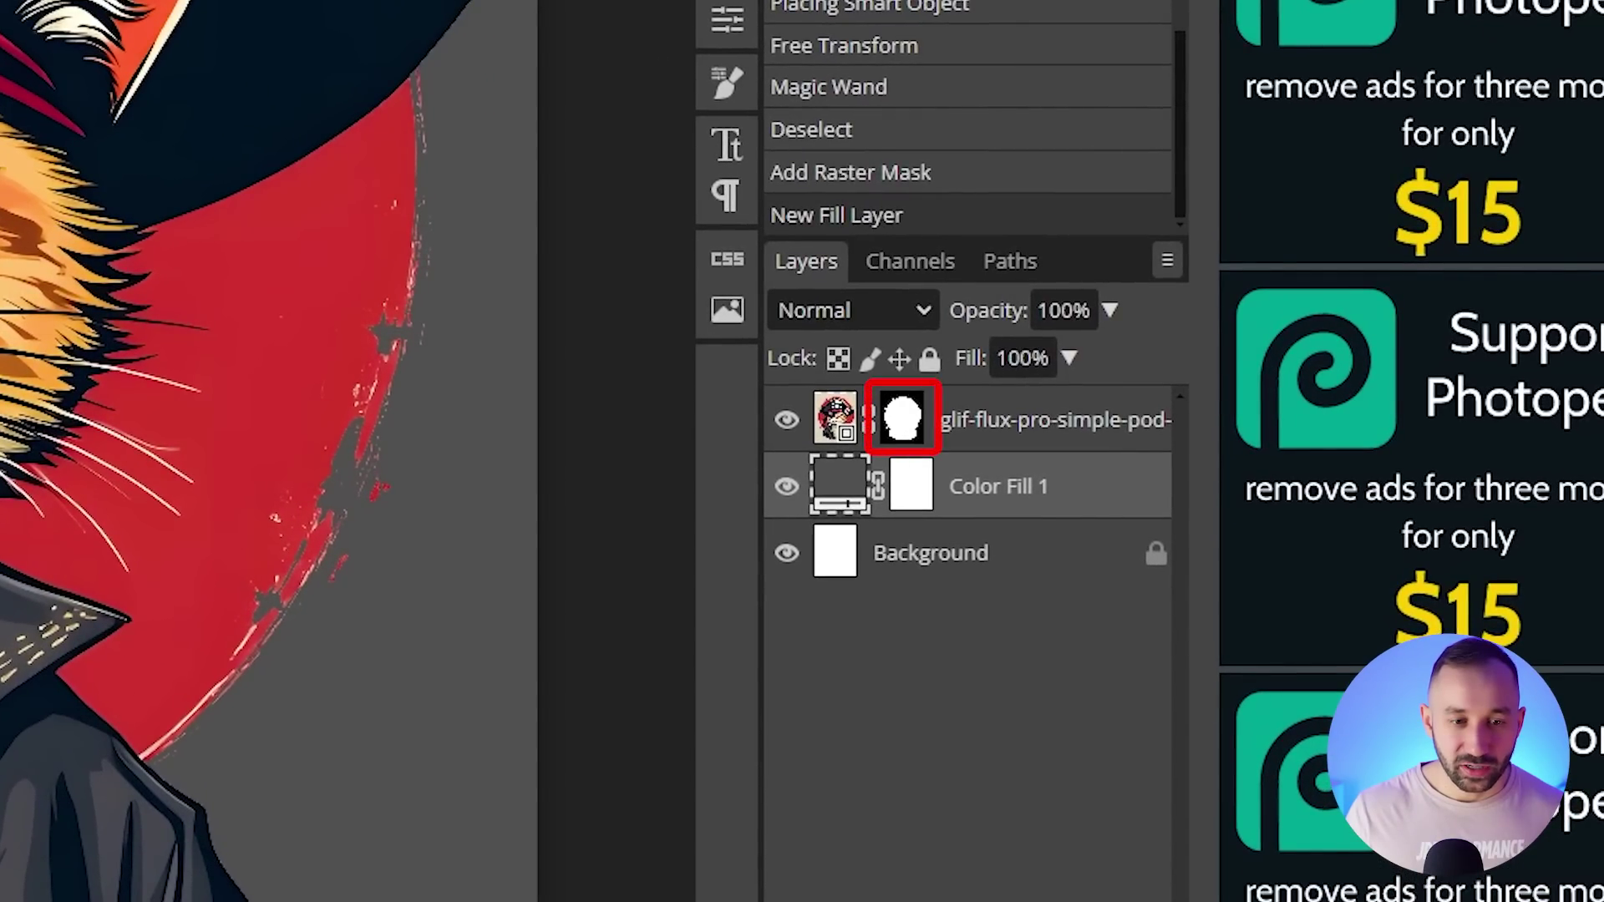
pyautogui.click(916, 425)
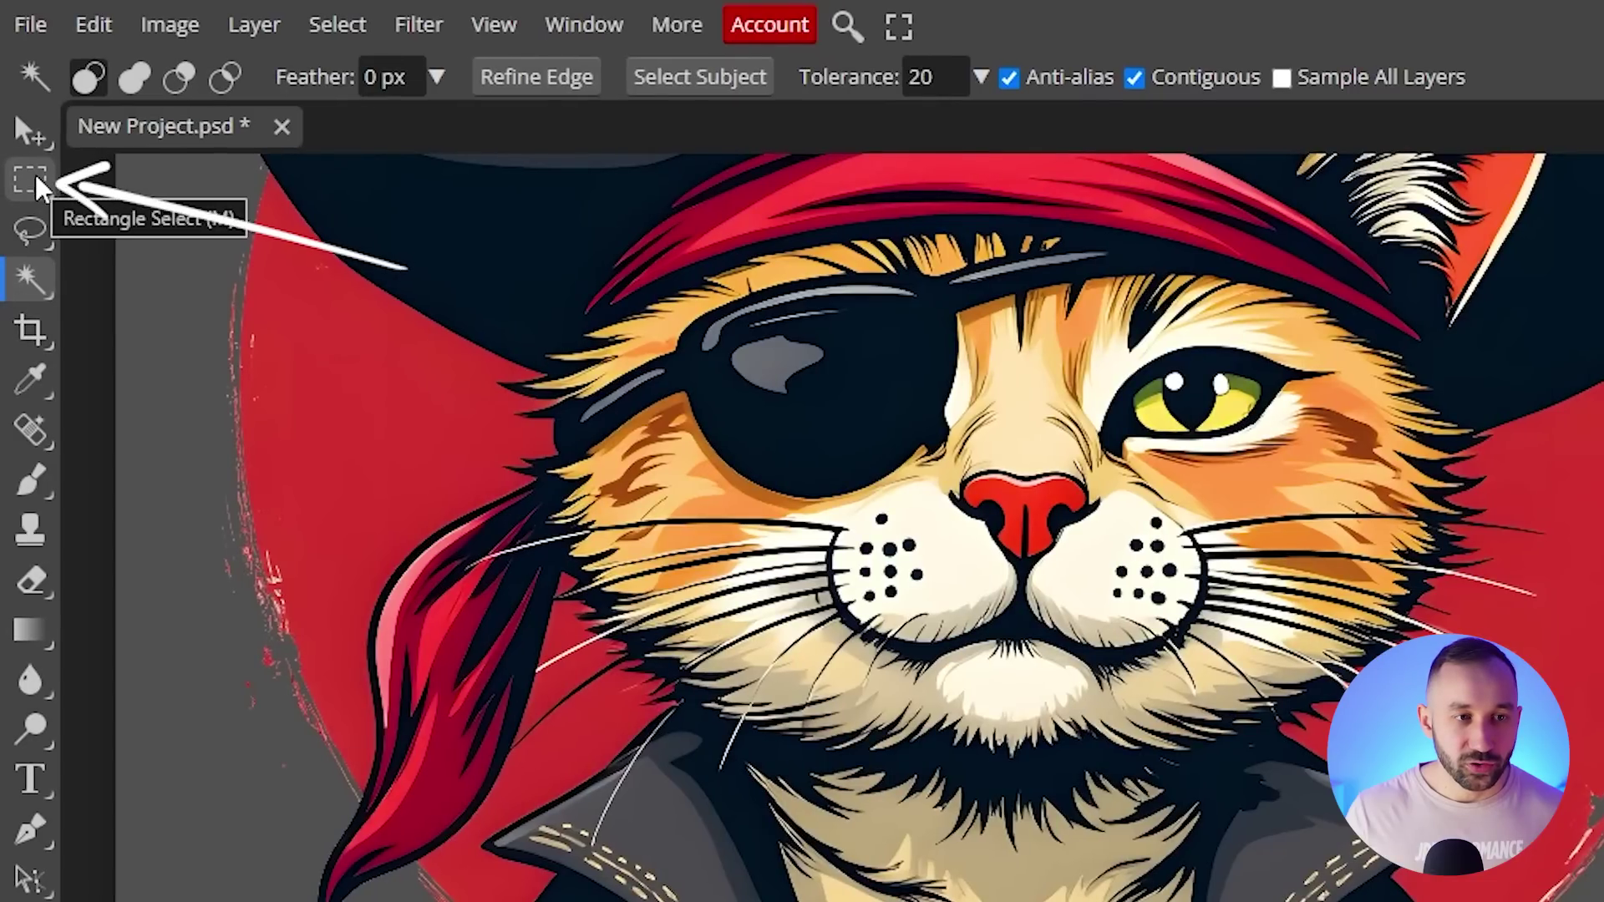
pyautogui.click(37, 184)
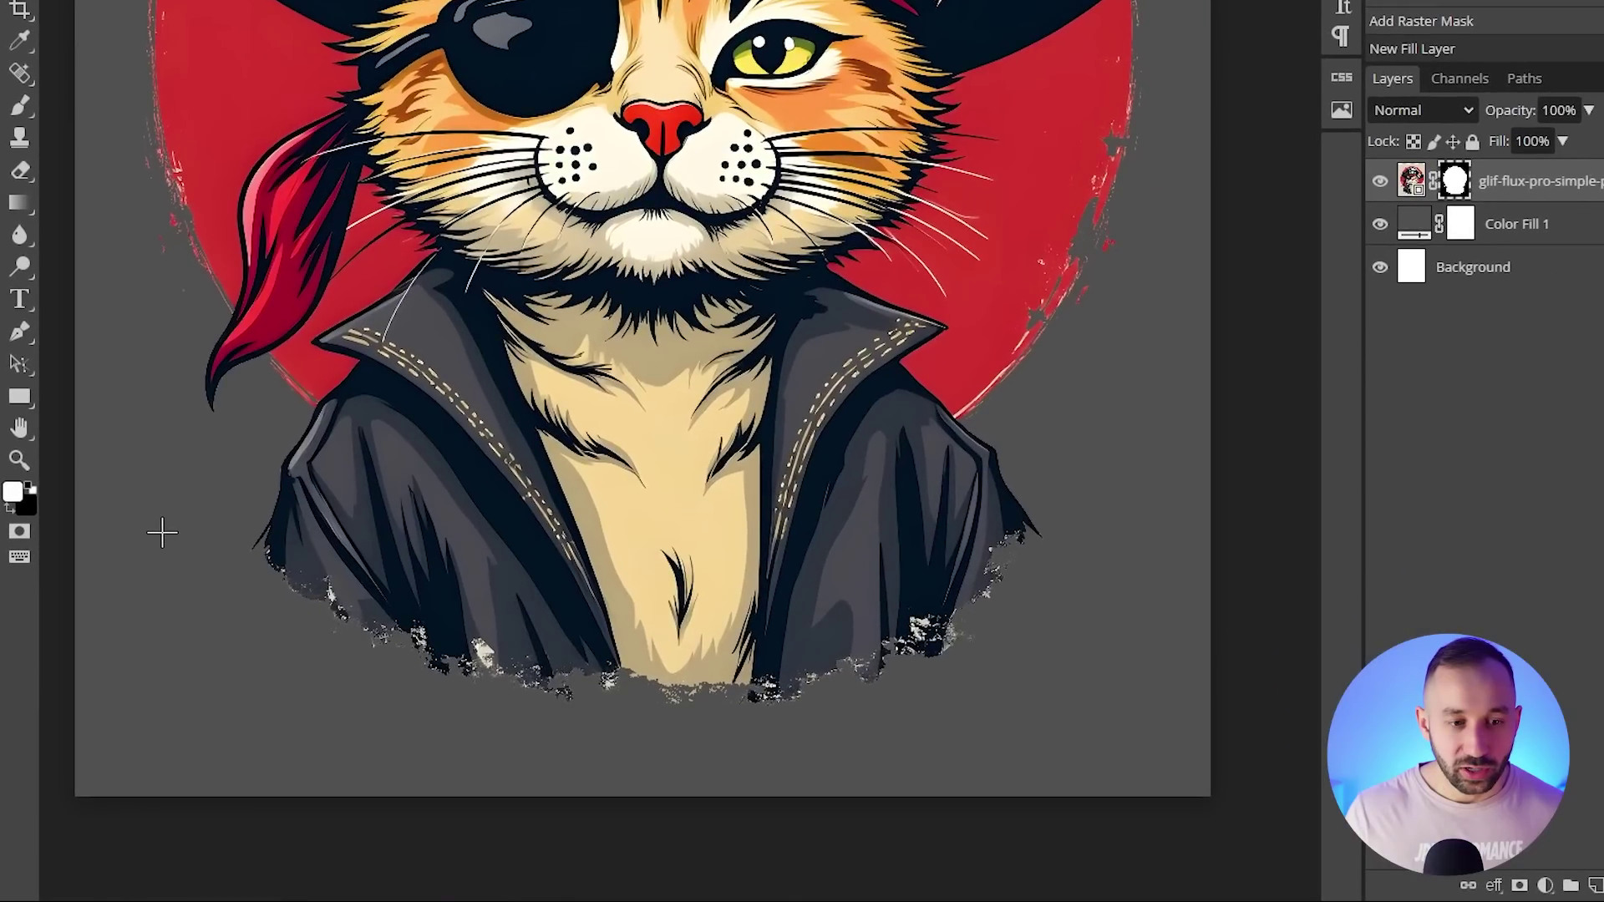
pyautogui.moveTo(159, 533); pyautogui.dragTo(1110, 745)
pyautogui.click(193, 505)
pyautogui.moveTo(141, 507); pyautogui.dragTo(1137, 758)
pyautogui.hotkey('ctrl', 'BackSpace')
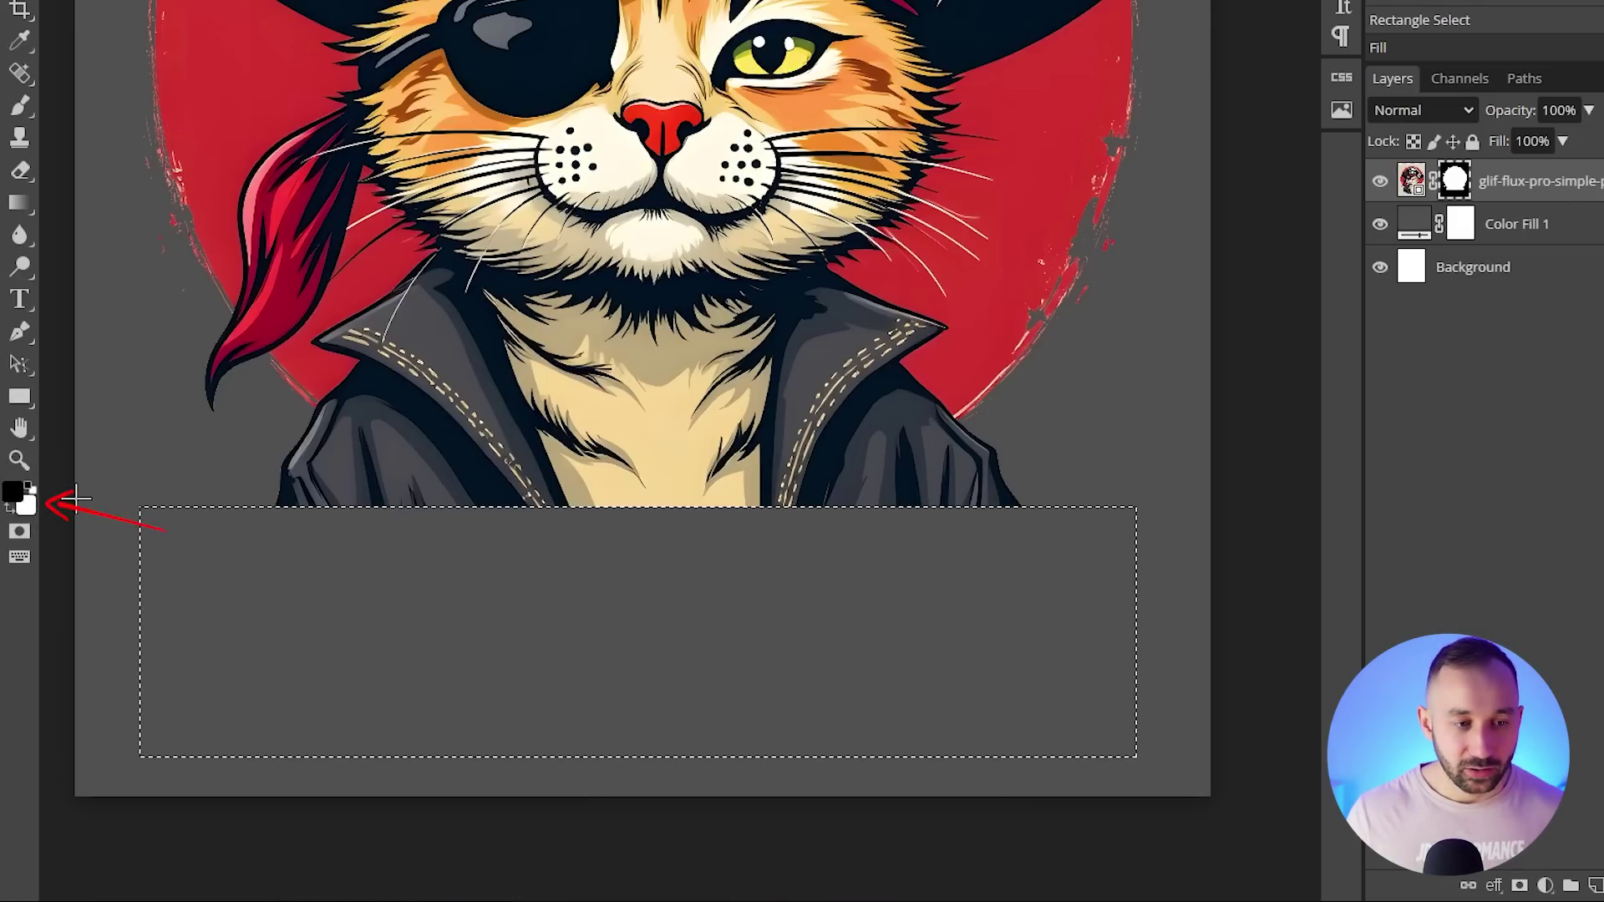
# Try a generated jacket extension in the strip, then undo it.
pyautogui.hotkey('shift', 'BackSpace')
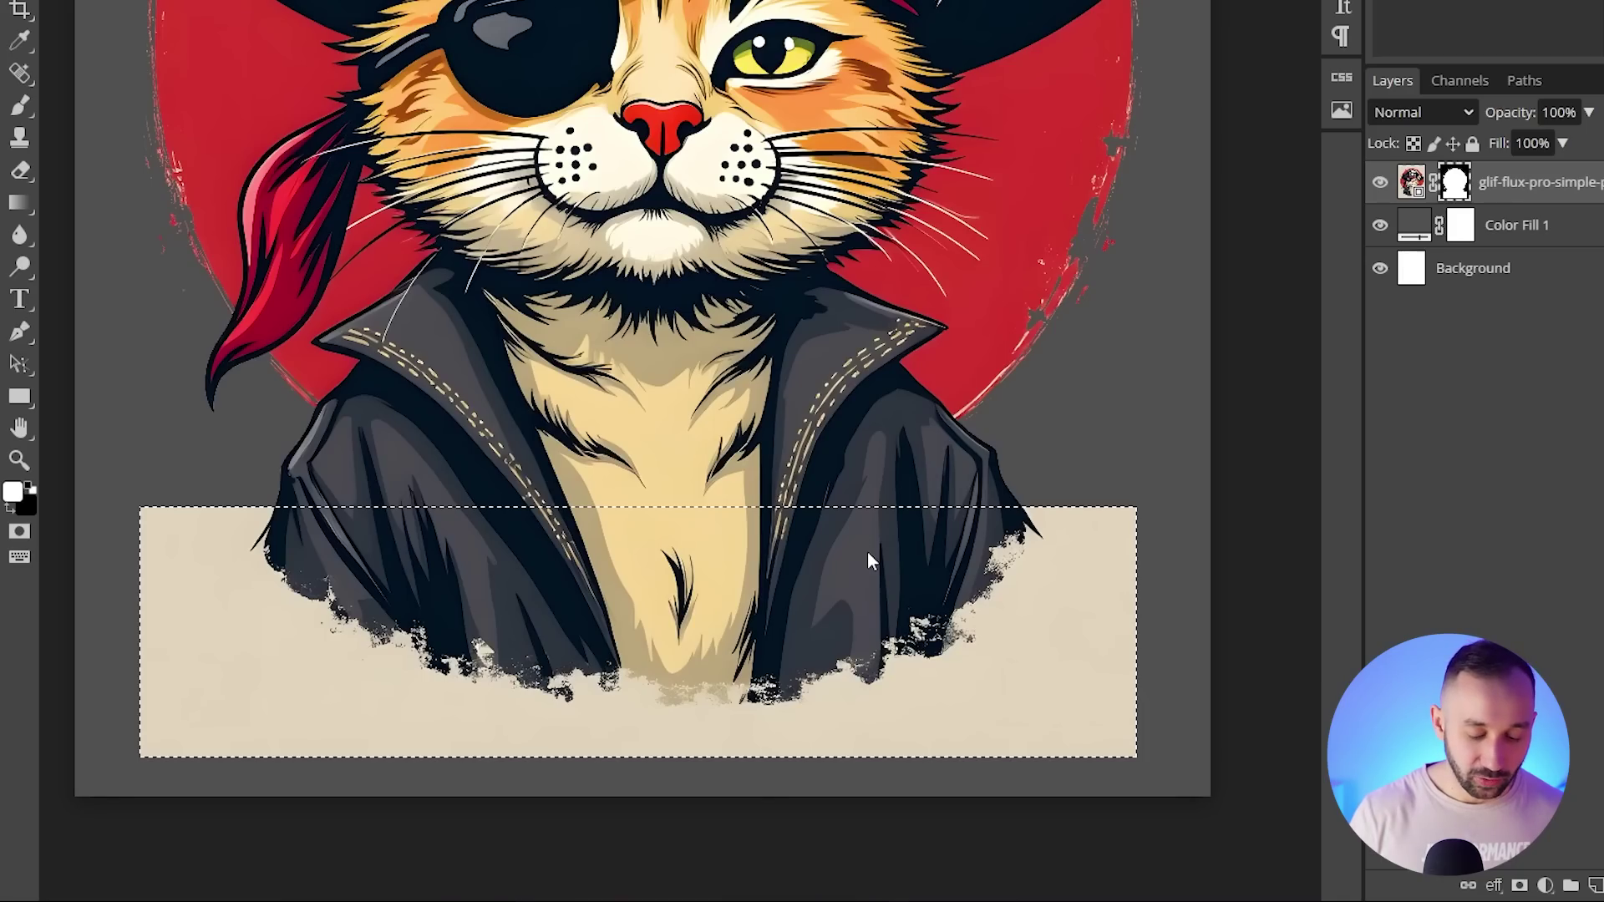
pyautogui.hotkey('ctrl', 'z')
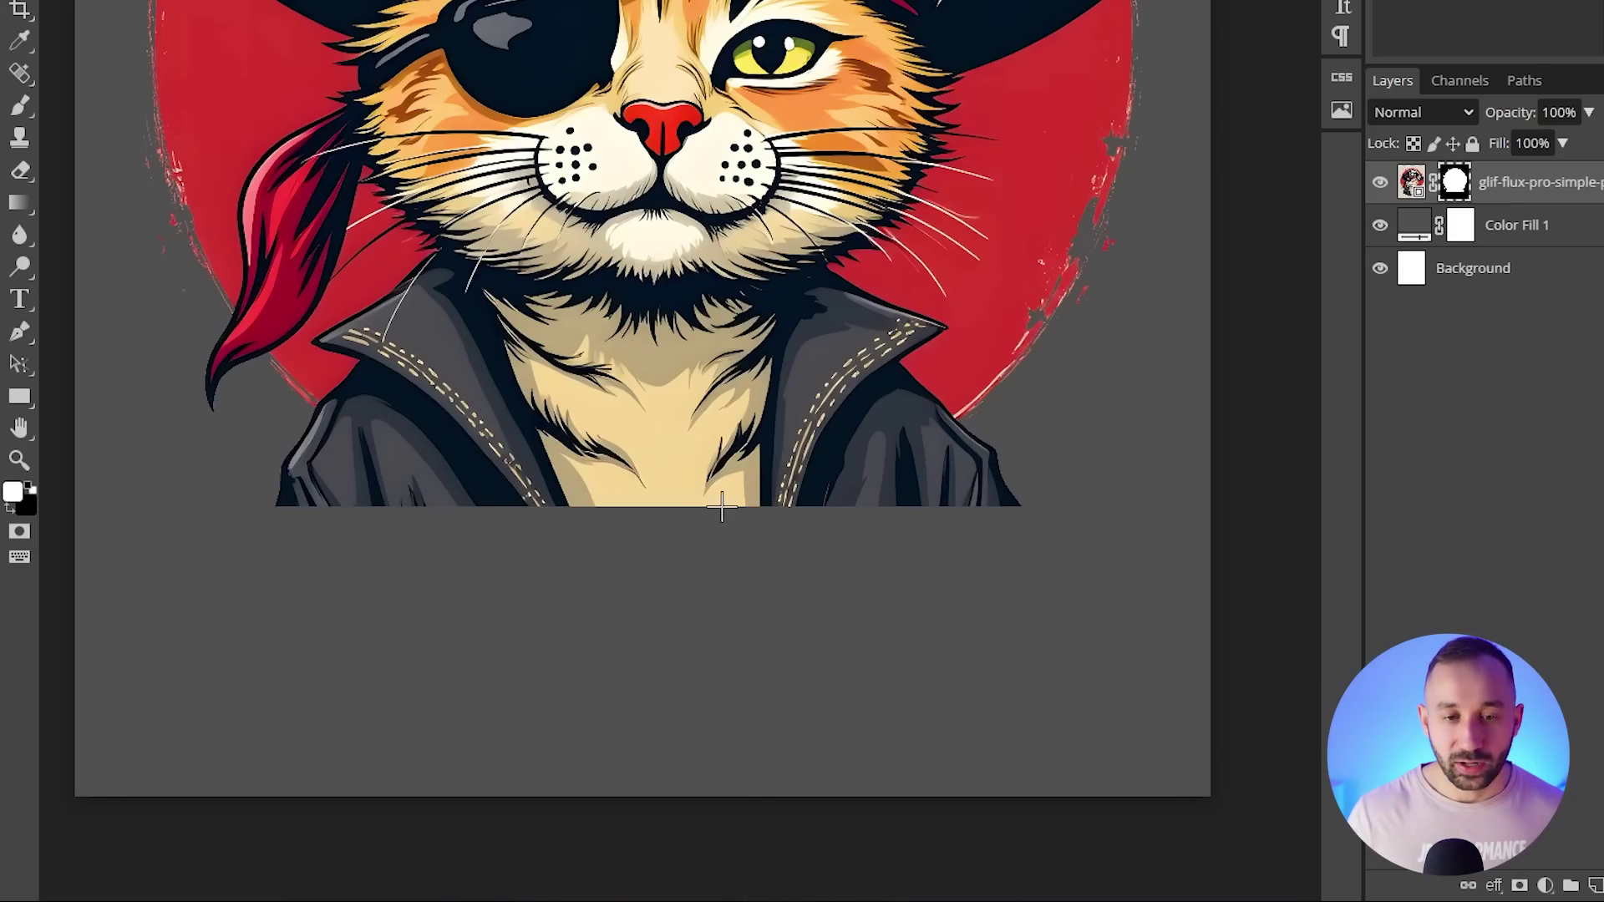
pyautogui.hotkey('ctrl', 'z')
# Hide the grey Color Fill 1 layer behind the cat.
pyautogui.scroll(3, 727, 585)
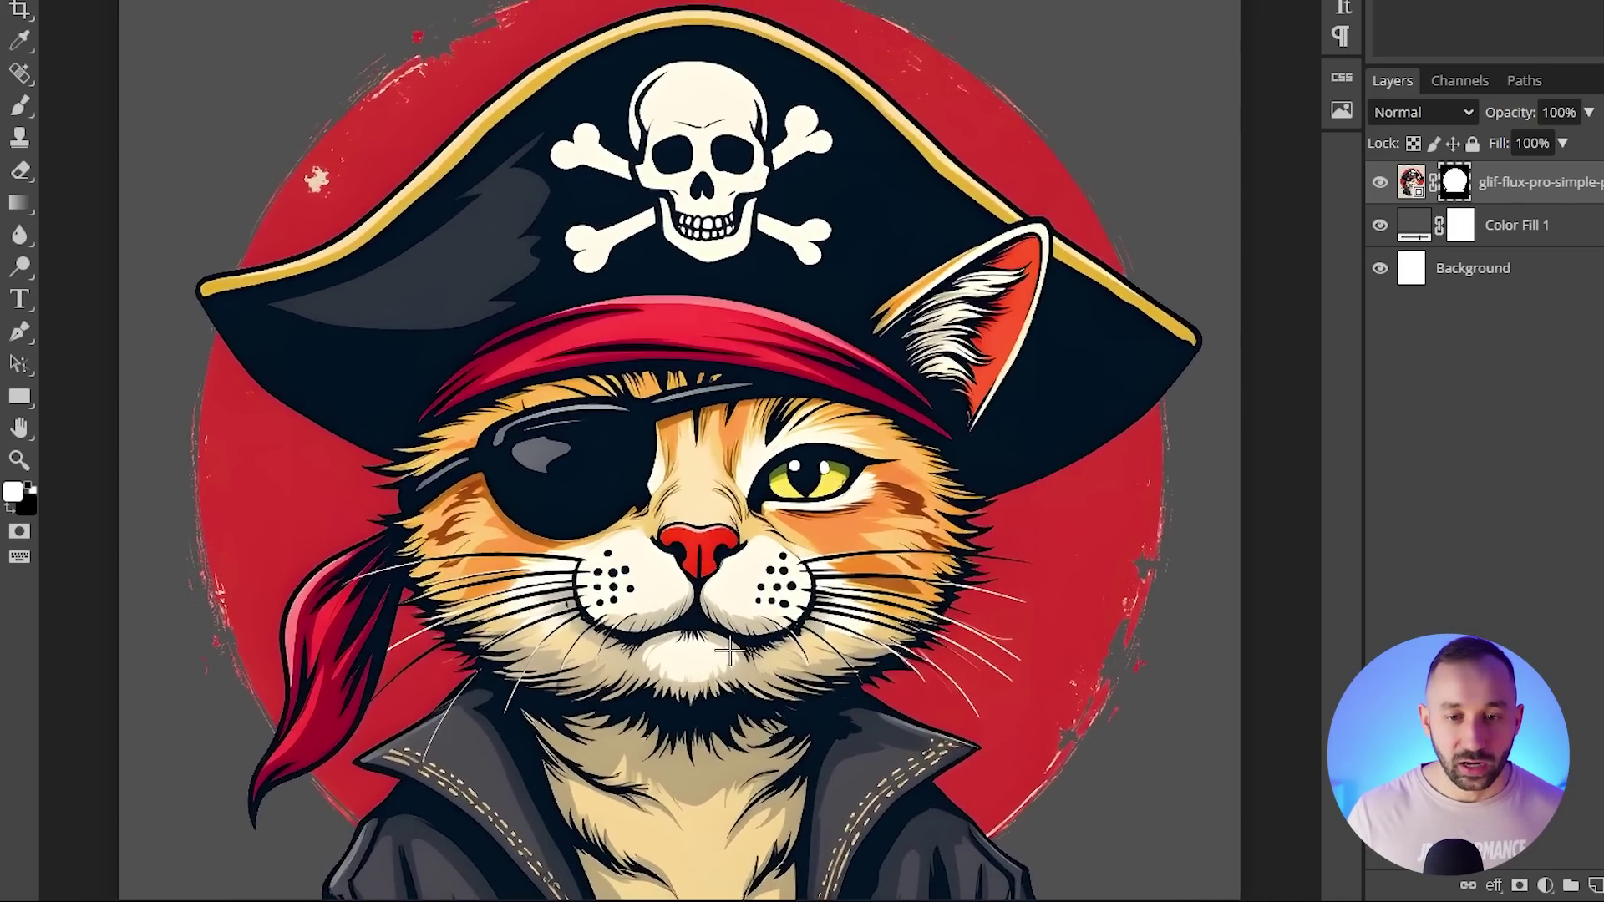
pyautogui.scroll(-2, 729, 651)
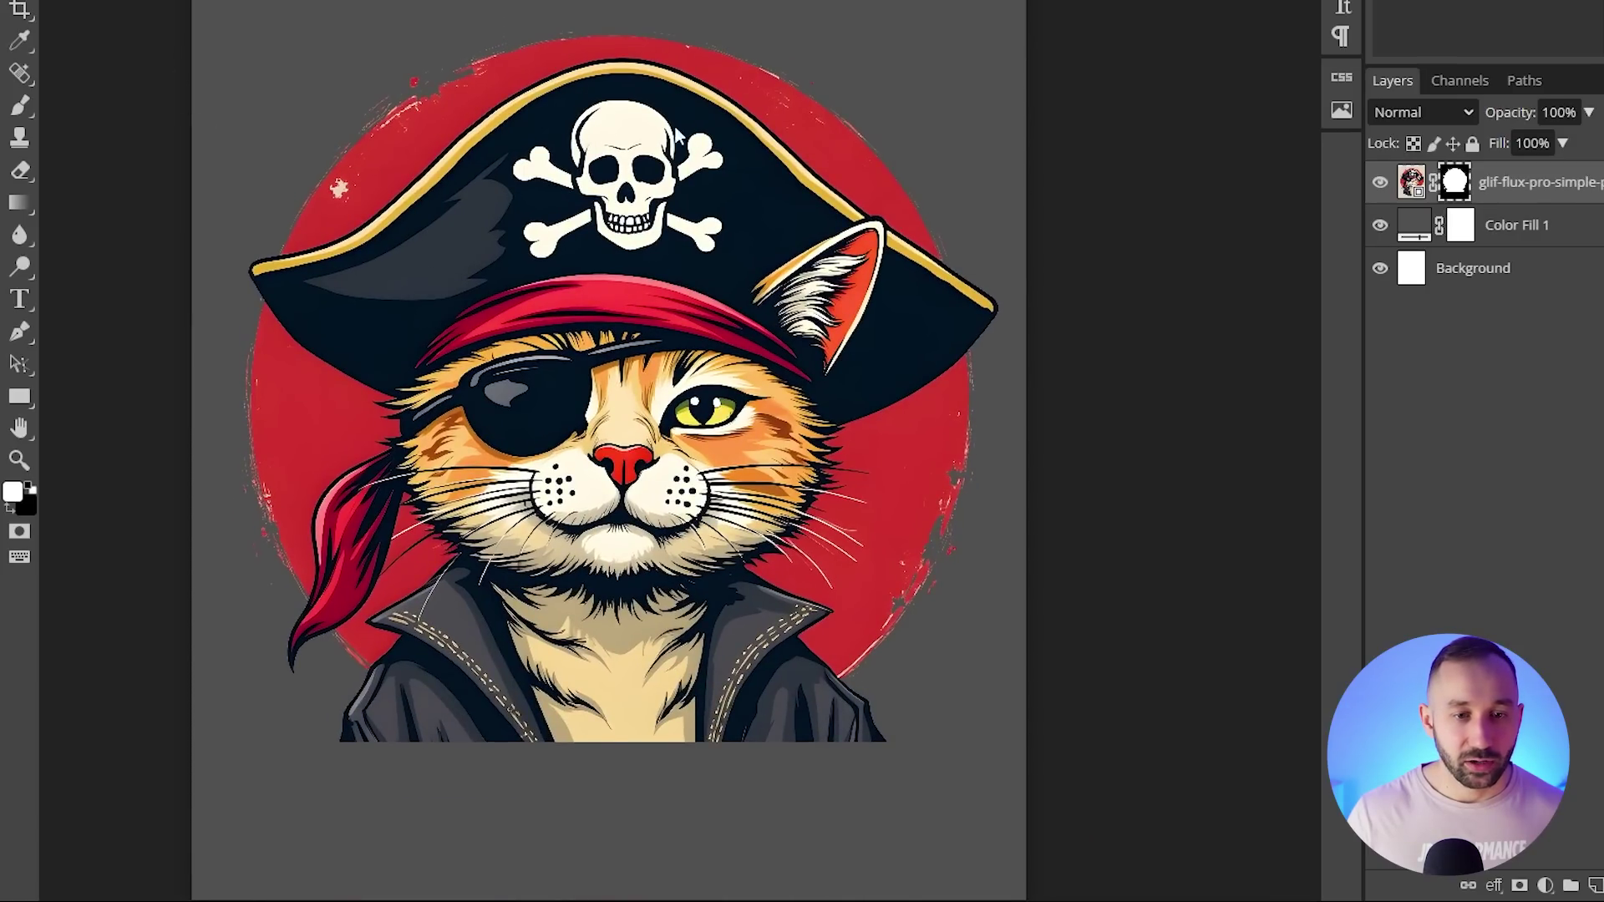
pyautogui.scroll(-2, 773, 355)
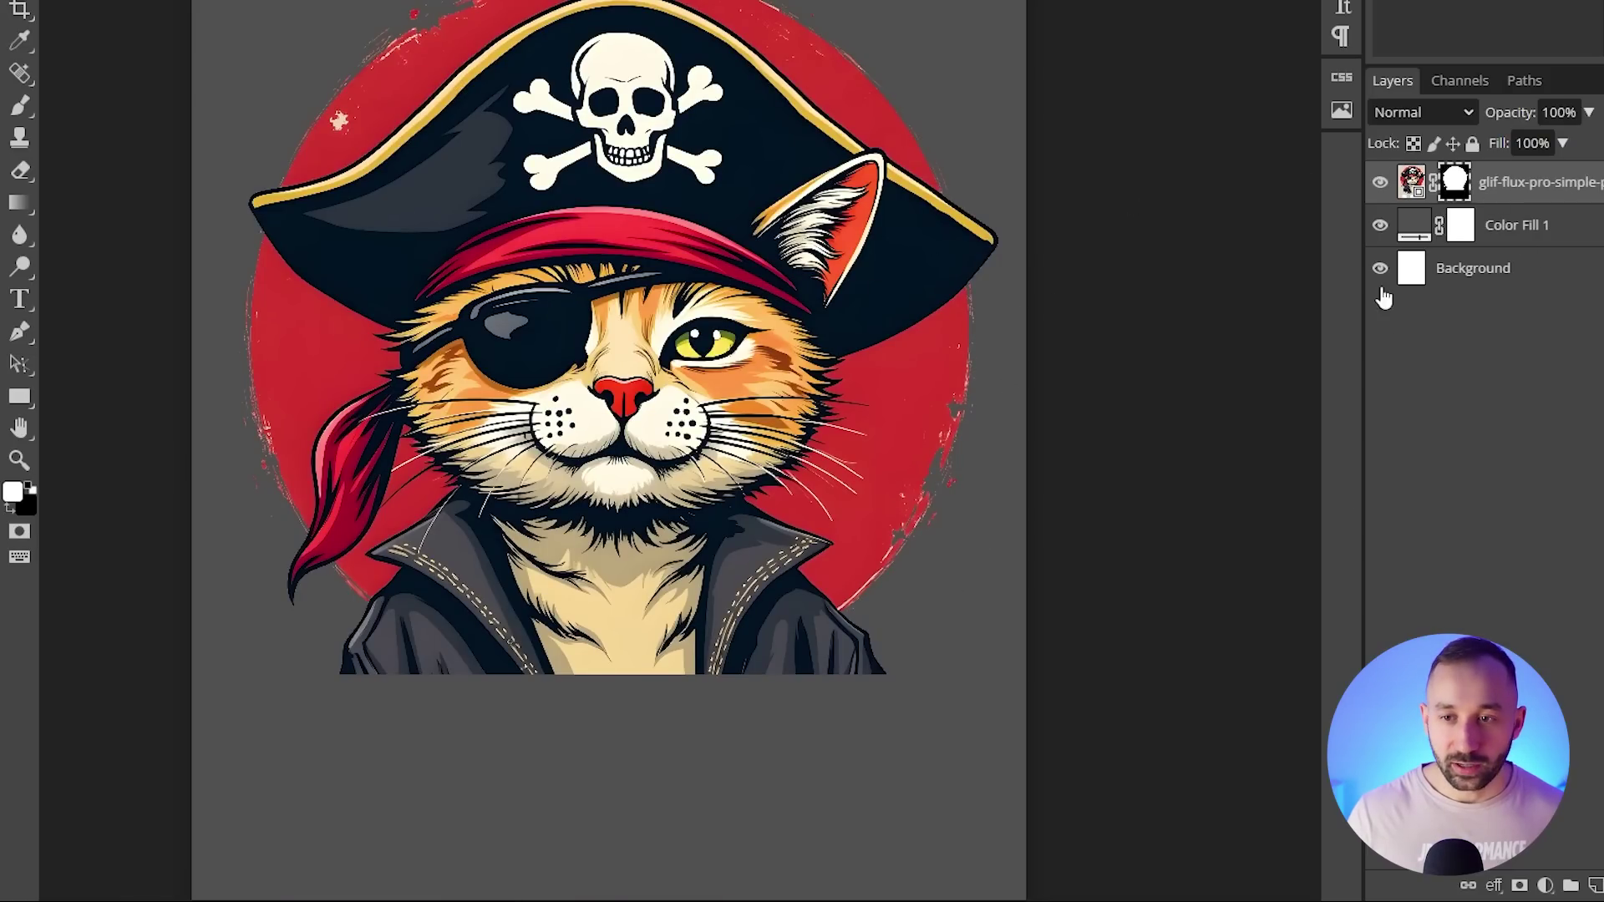
pyautogui.click(1380, 227)
# Add a 'BRING ME' text layer at 800 px in Creepster above the cat.
pyautogui.moveTo(783, 149); pyautogui.dragTo(776, 244)
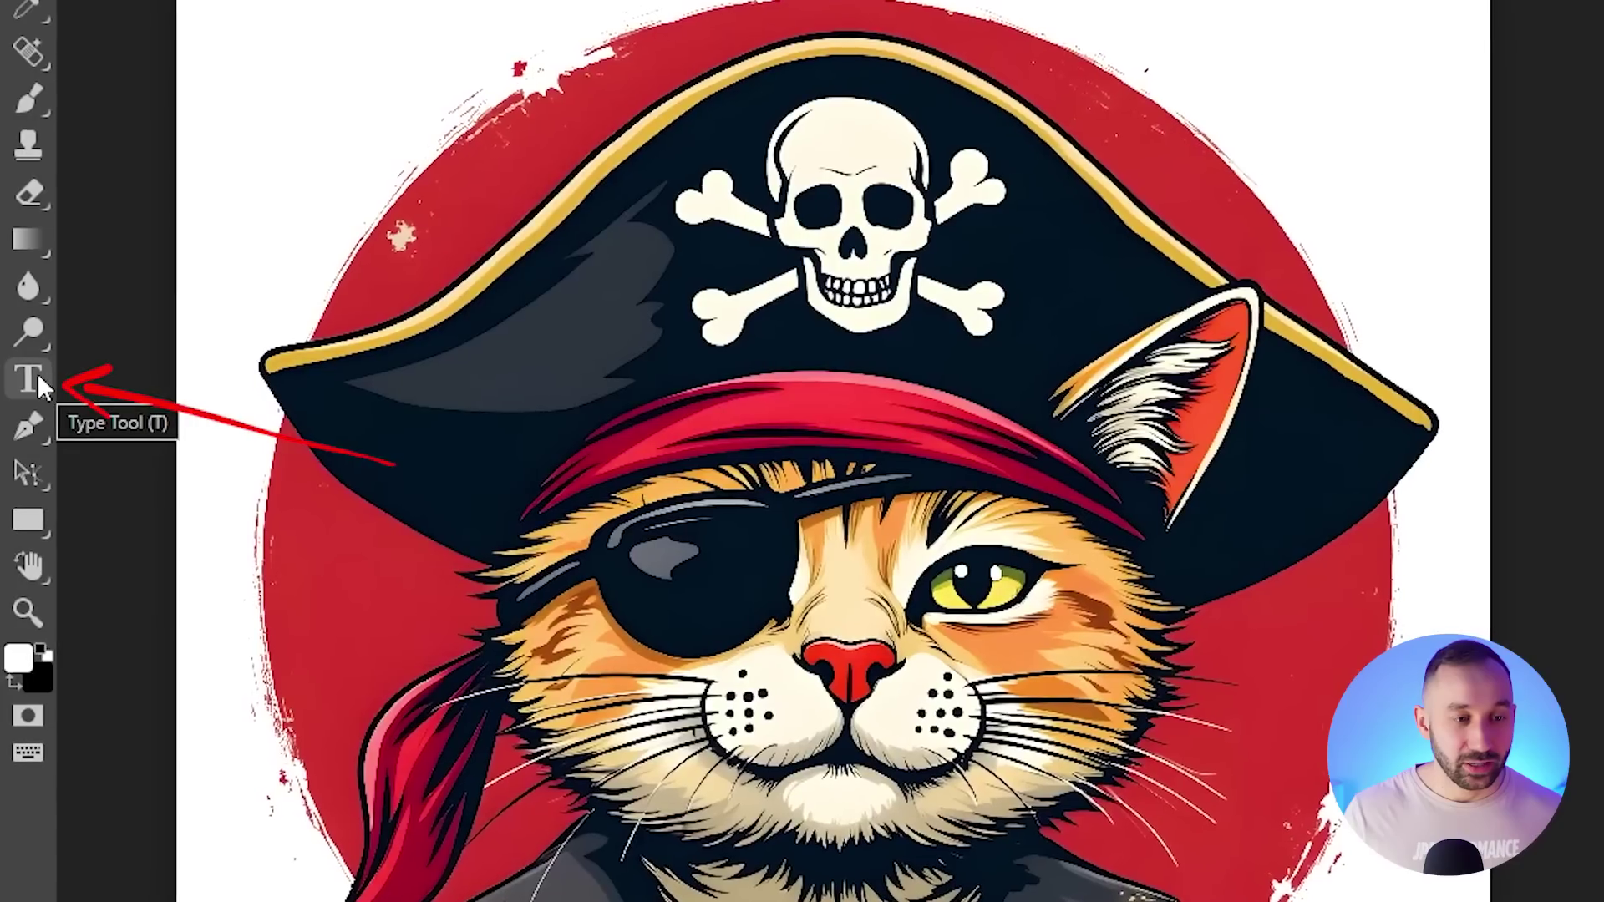
pyautogui.click(34, 380)
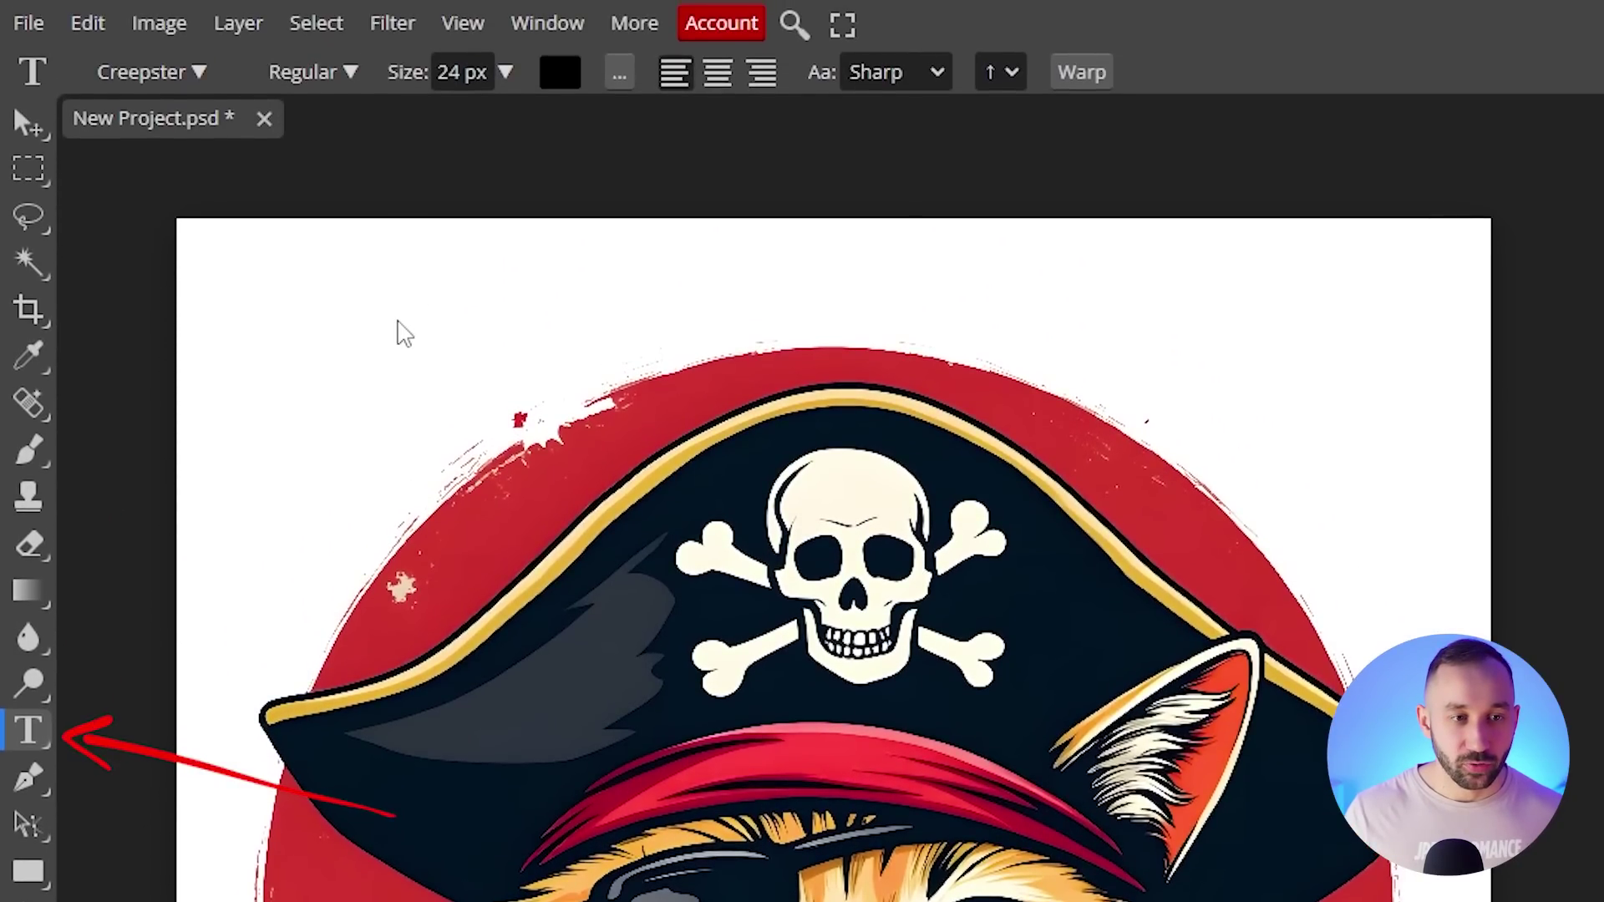
pyautogui.click(397, 46)
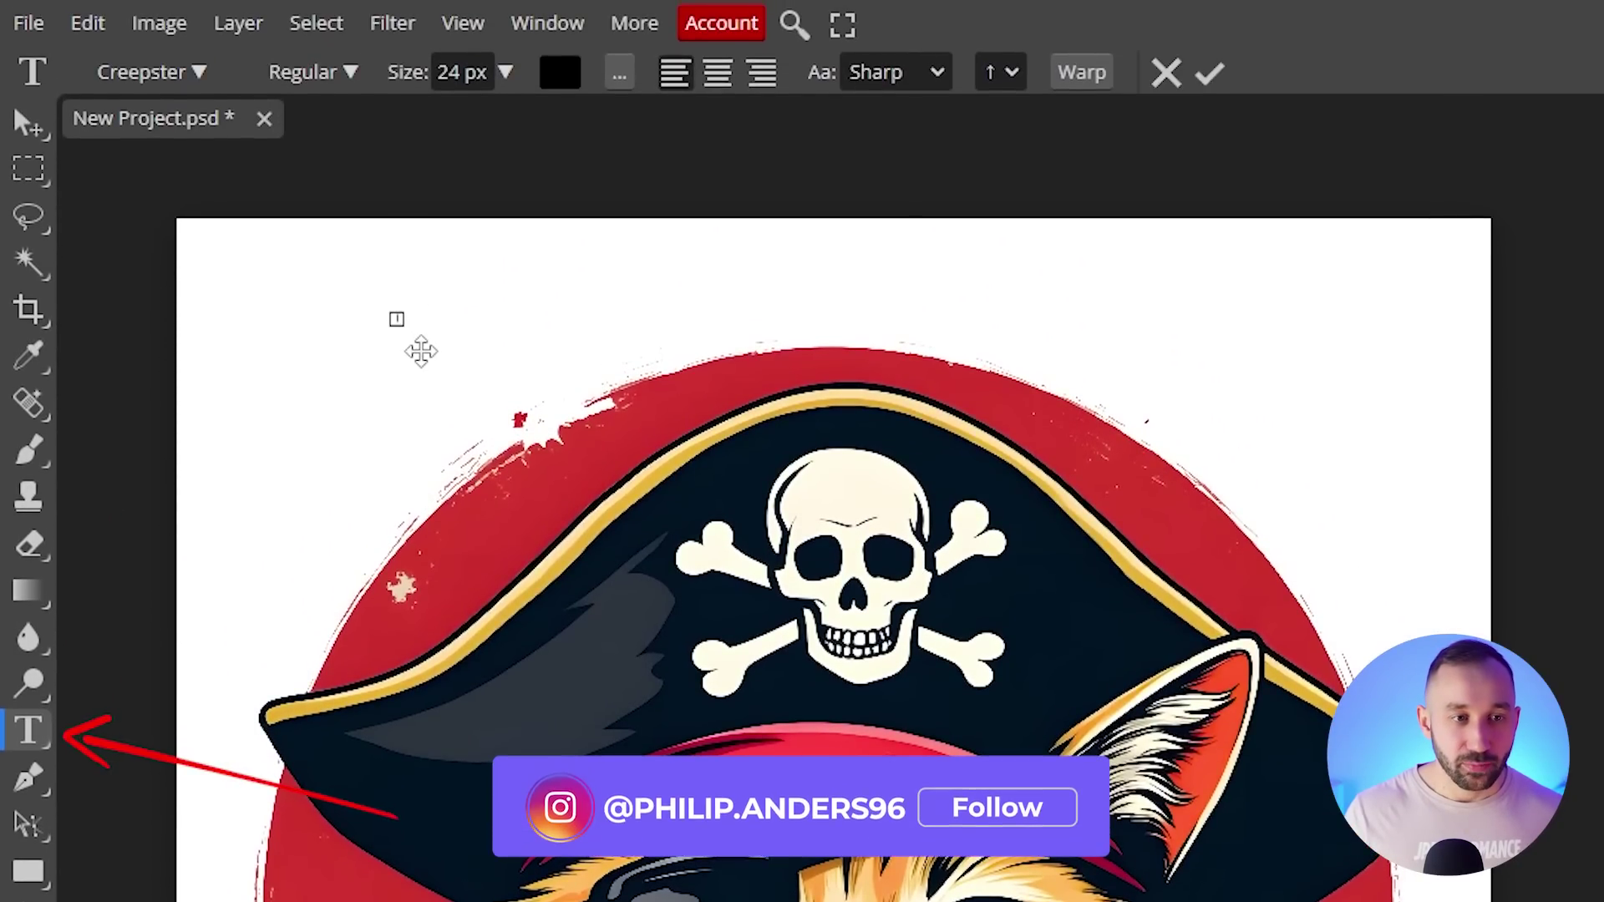
pyautogui.click(477, 76)
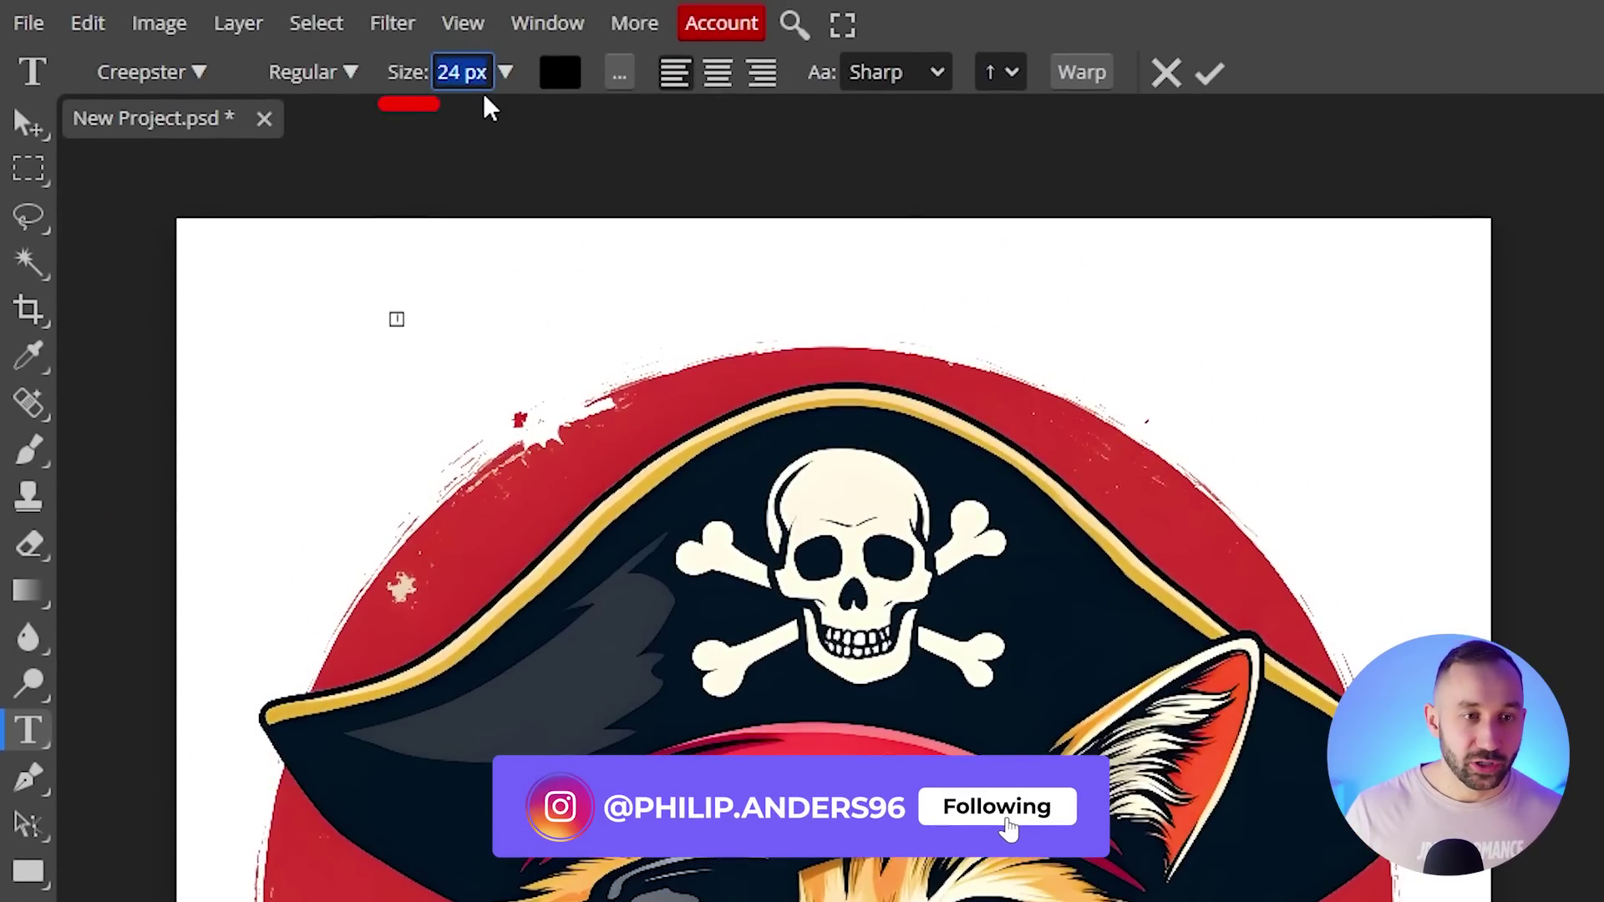
pyautogui.write('800 p:')
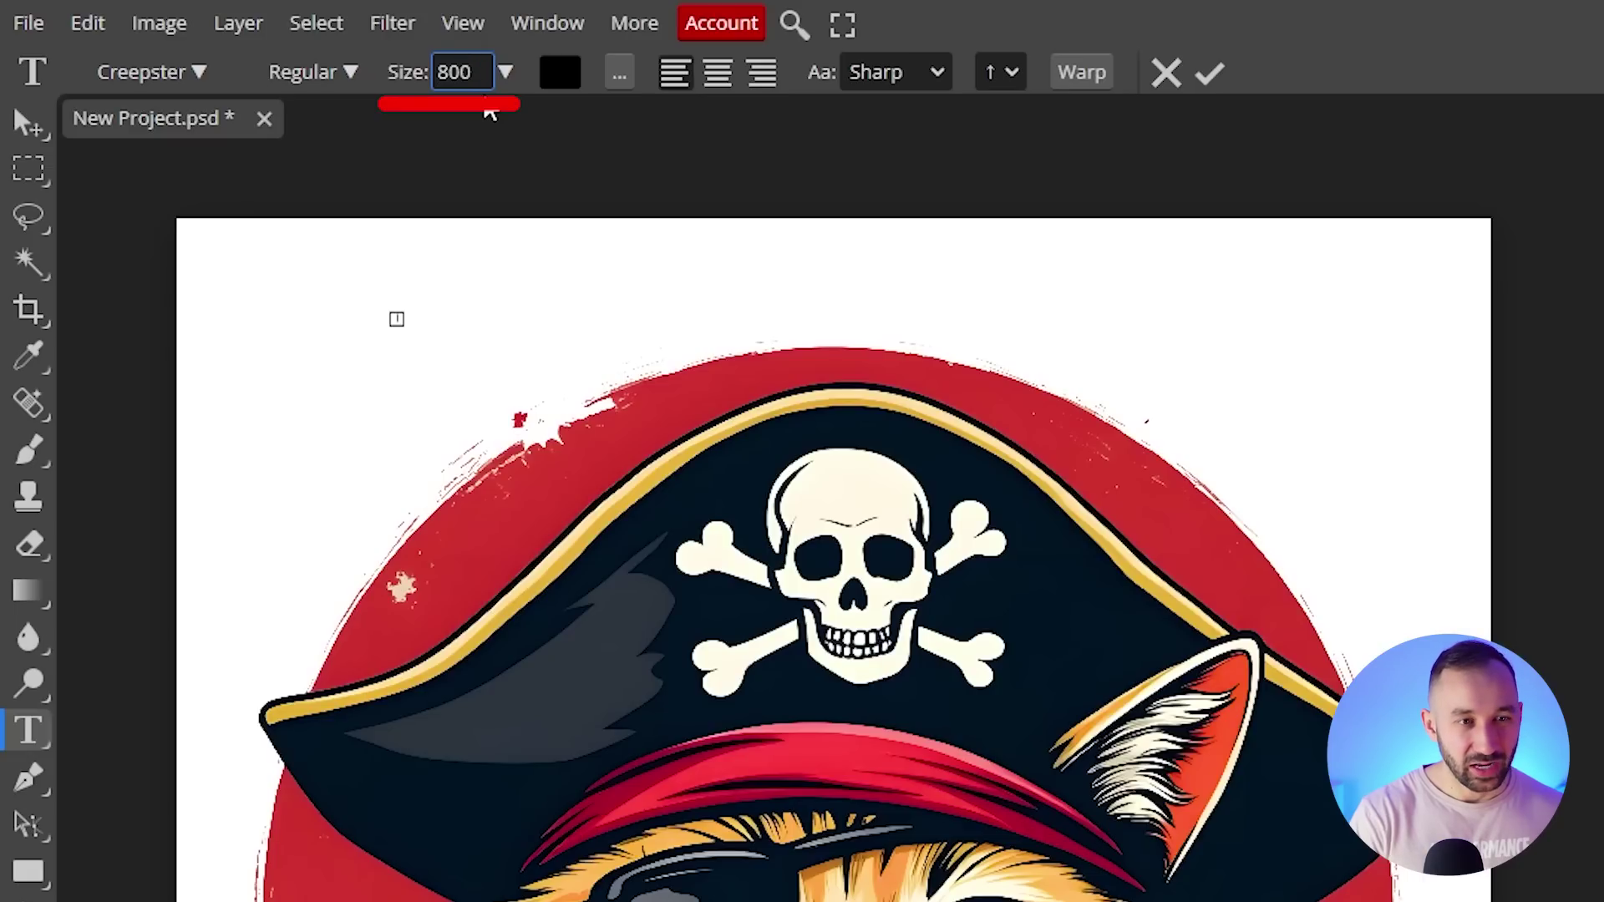
pyautogui.click(1211, 74)
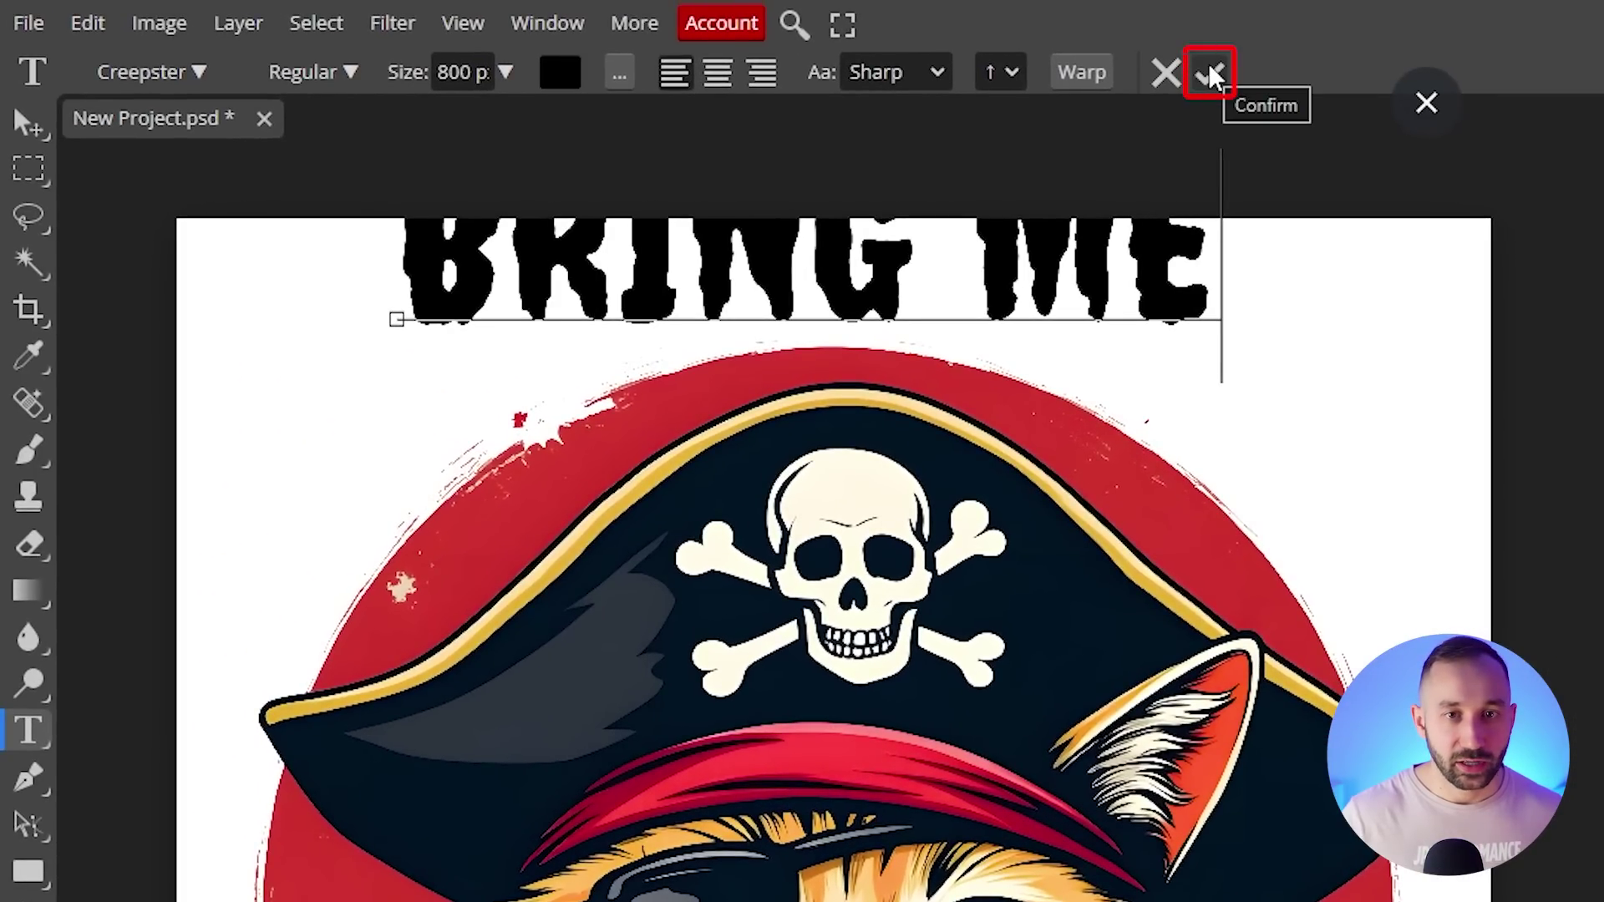
pyautogui.click(1211, 73)
# Lower BRING ME slightly, scale the cat to about 73% and move it up beneath.
pyautogui.click(28, 124)
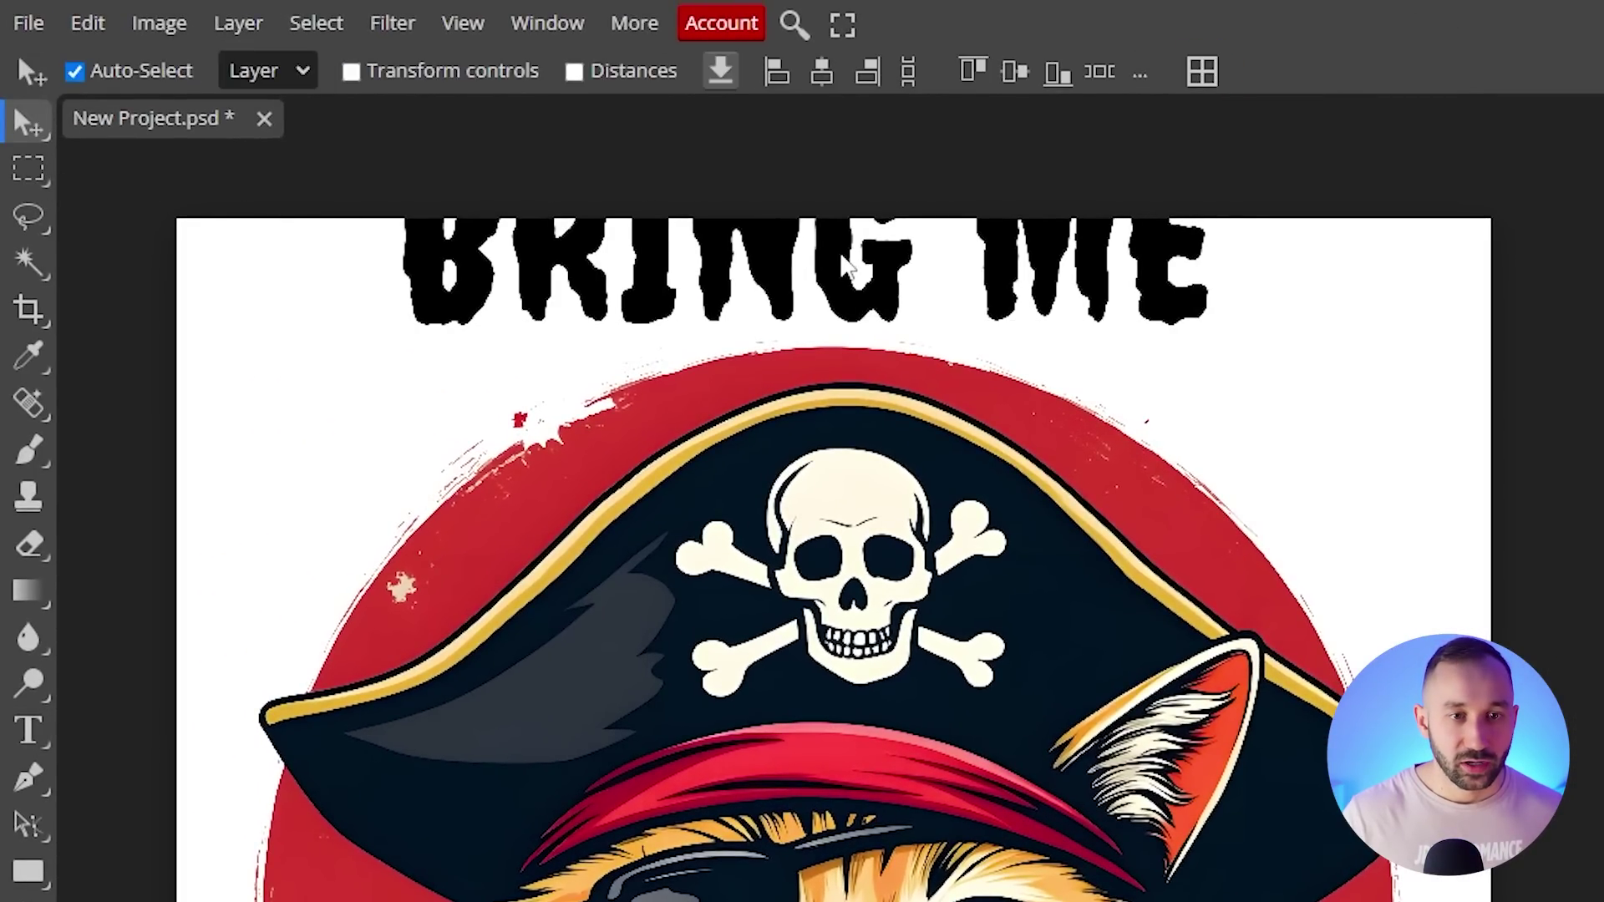
pyautogui.moveTo(838, 244); pyautogui.dragTo(834, 361)
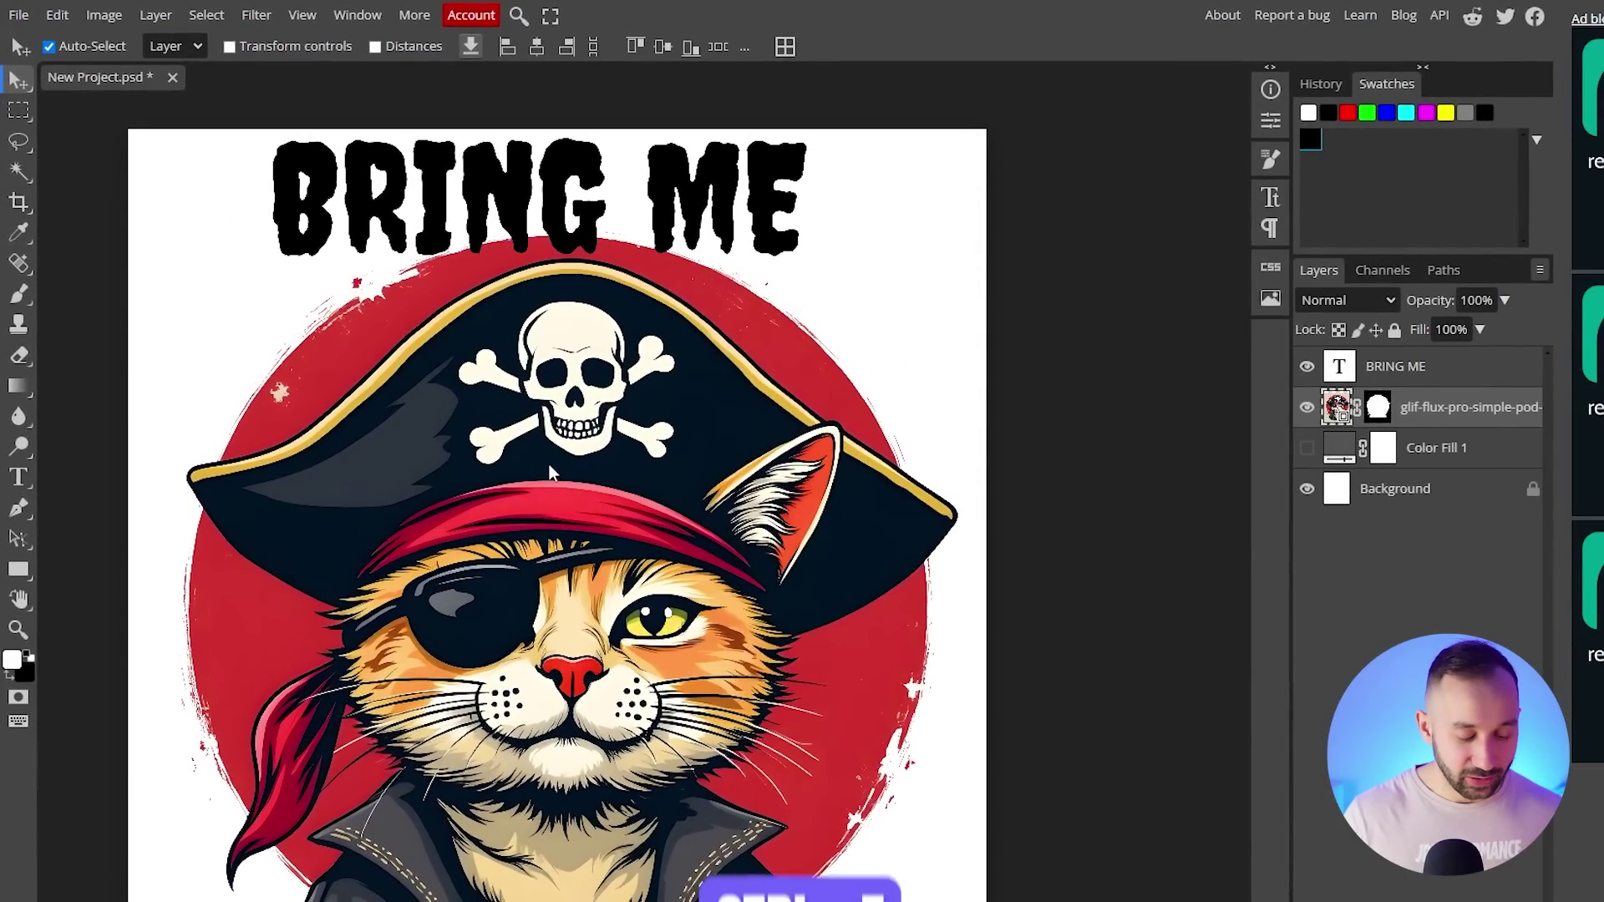
pyautogui.hotkey('ctrl', 't')
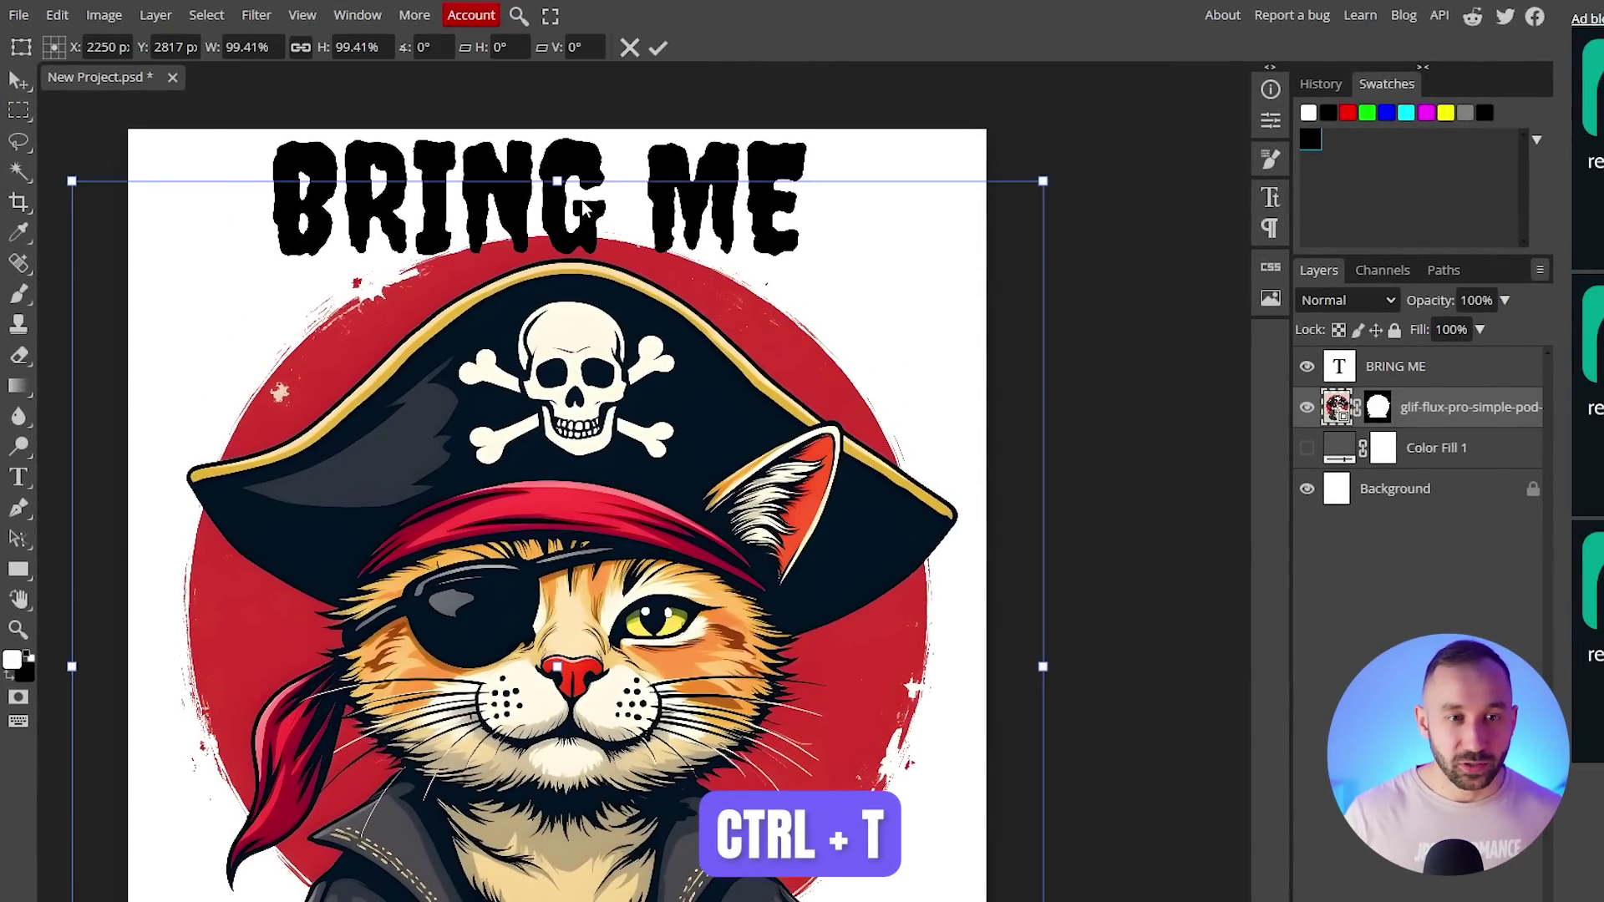
pyautogui.moveTo(538, 174); pyautogui.dragTo(558, 430)
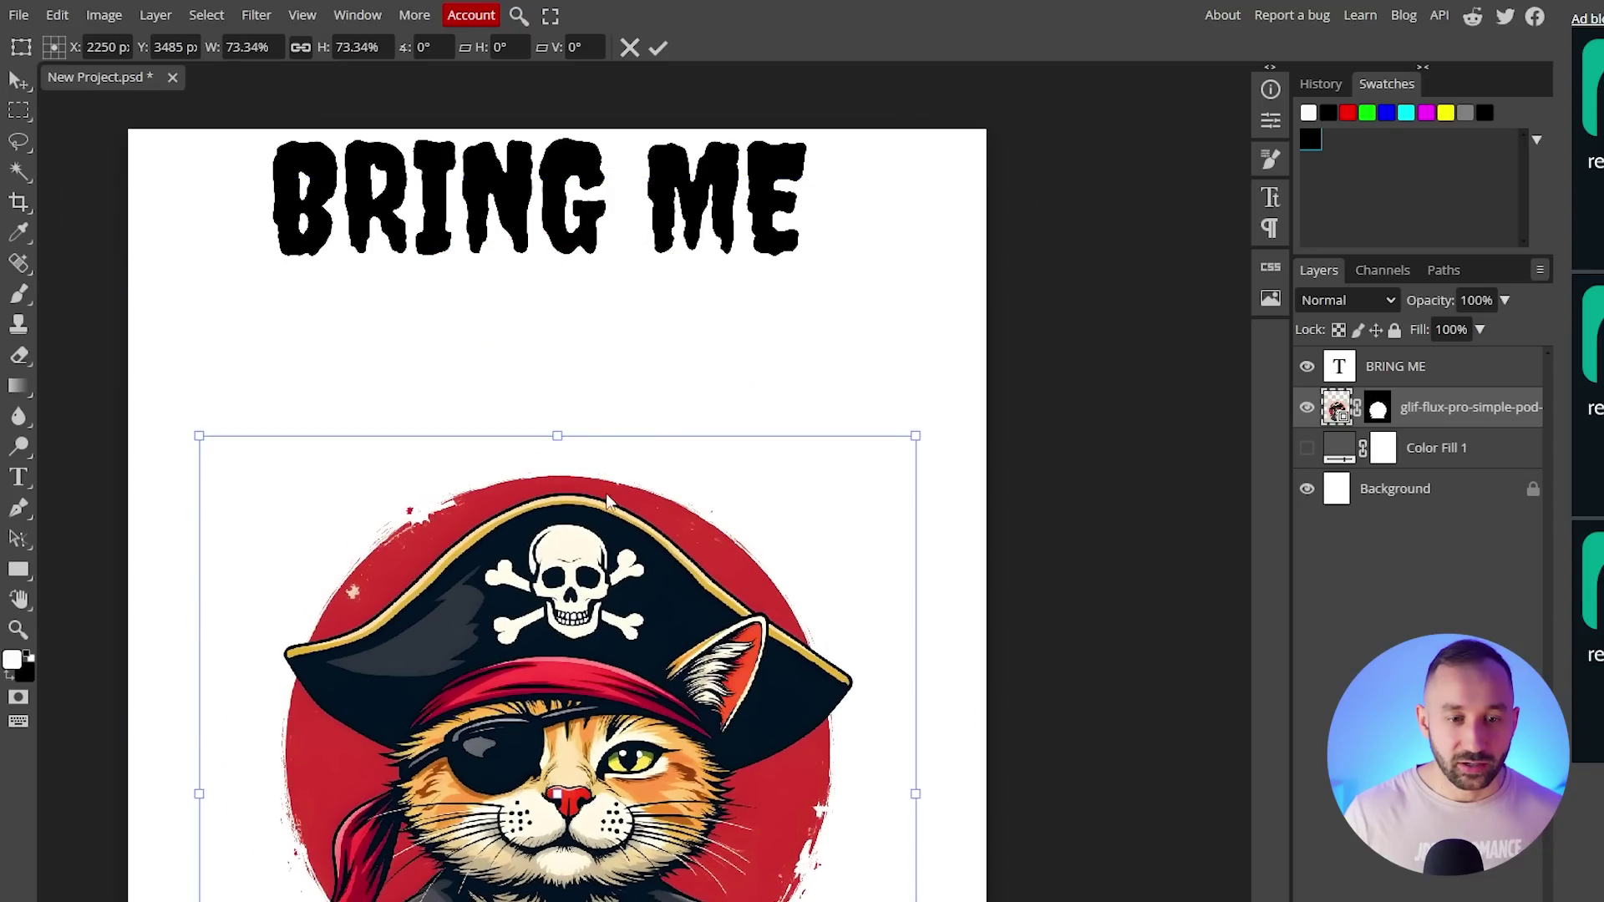
pyautogui.moveTo(605, 496); pyautogui.dragTo(610, 351)
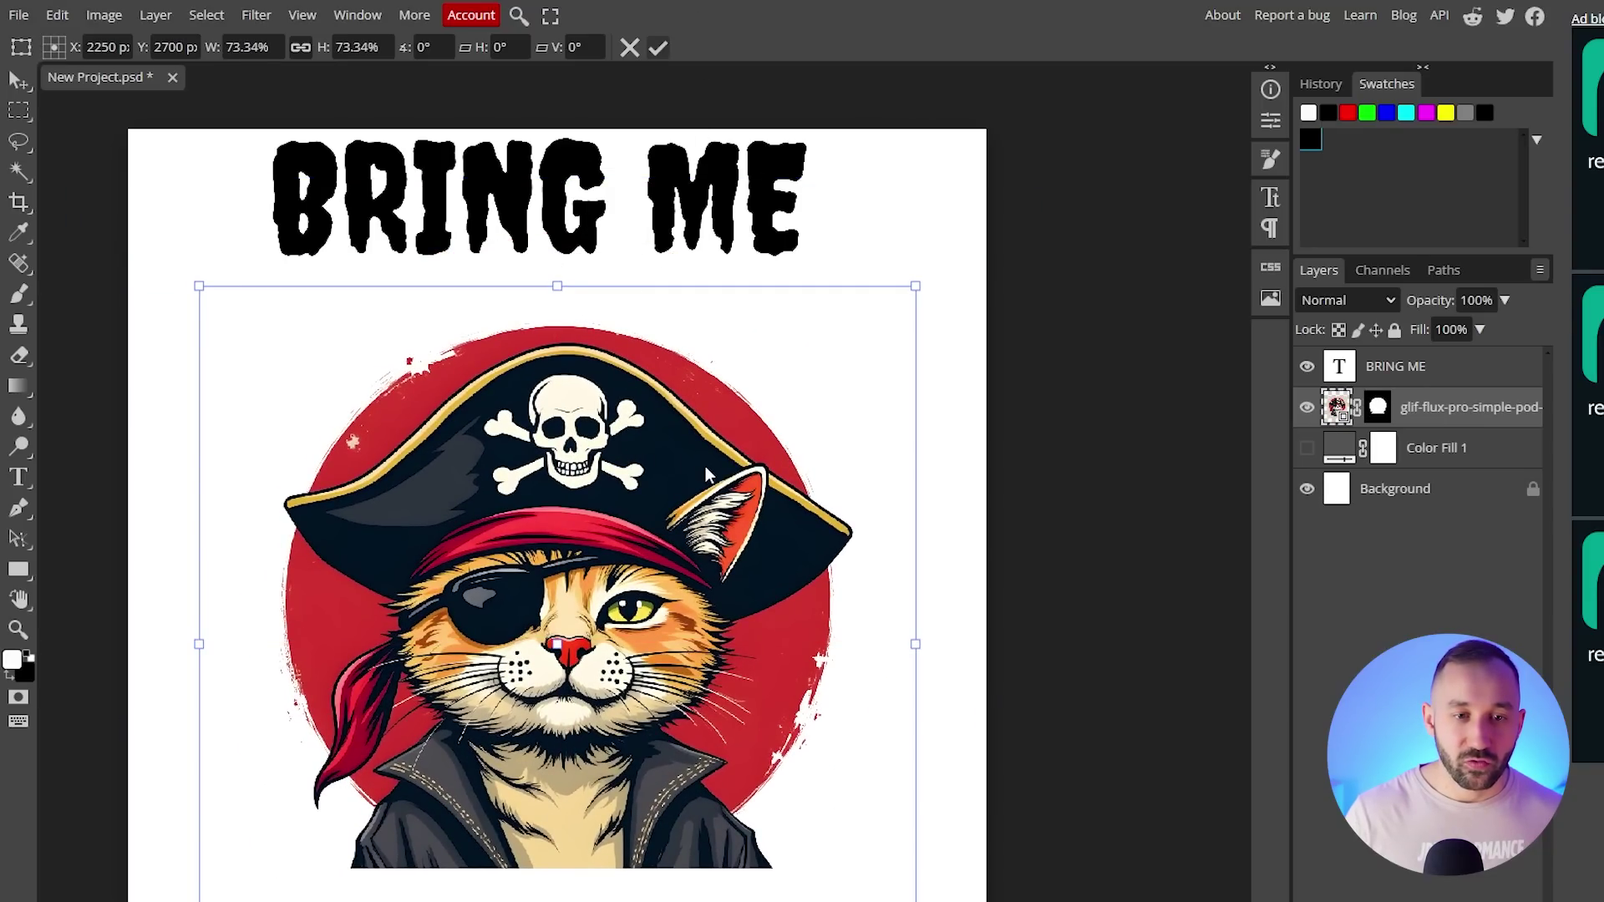
pyautogui.press('Return')
pyautogui.doubleClick(589, 200)
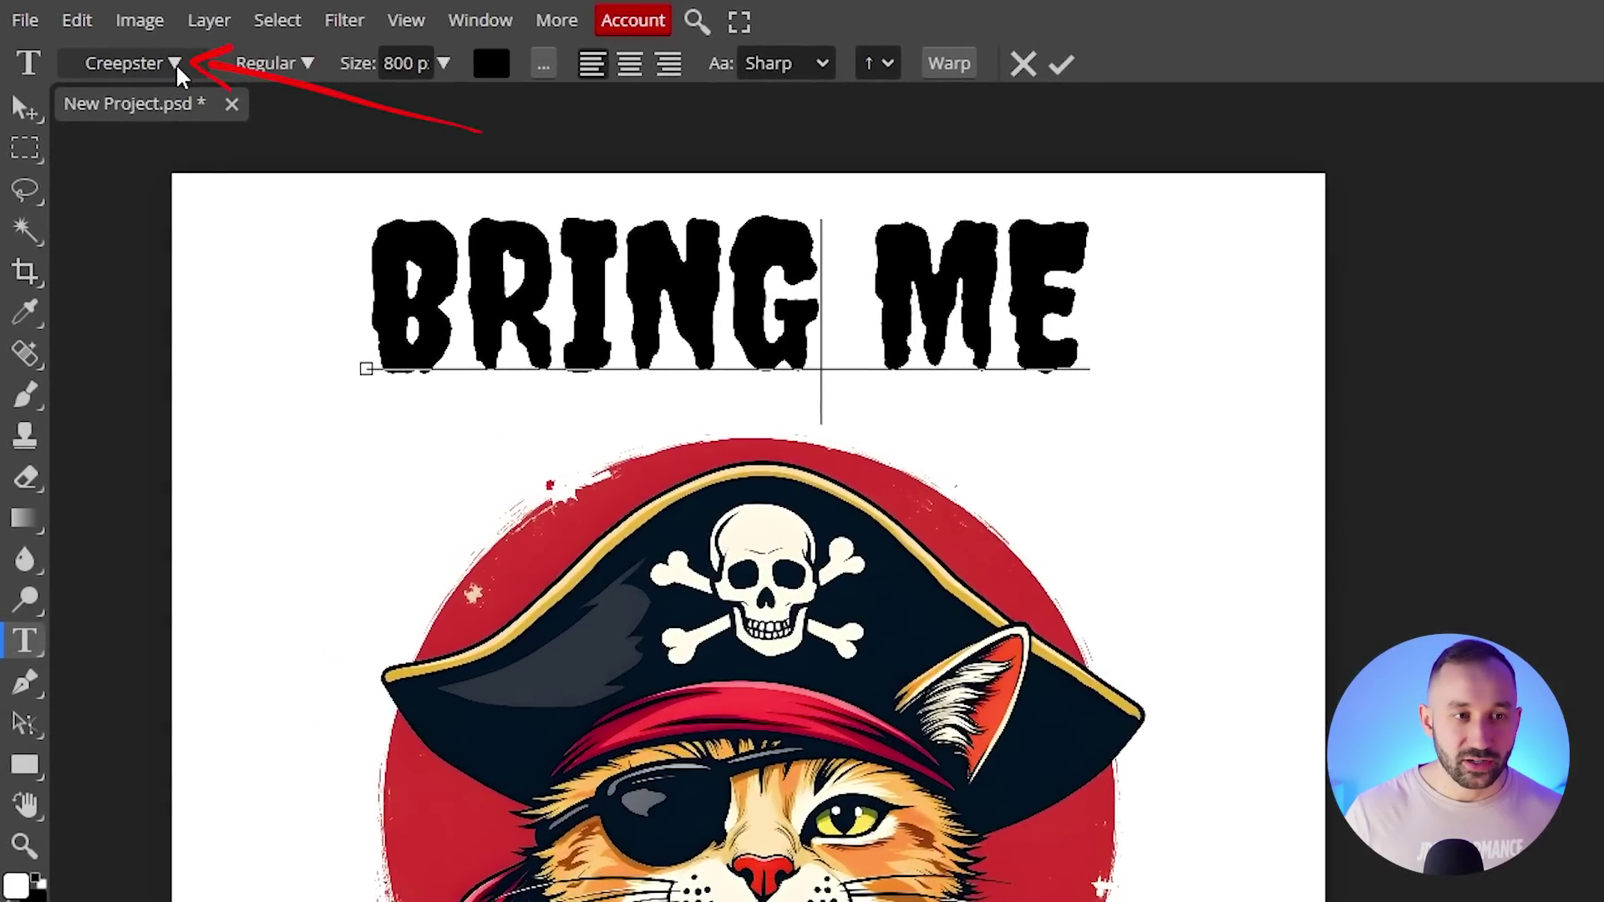
pyautogui.click(140, 51)
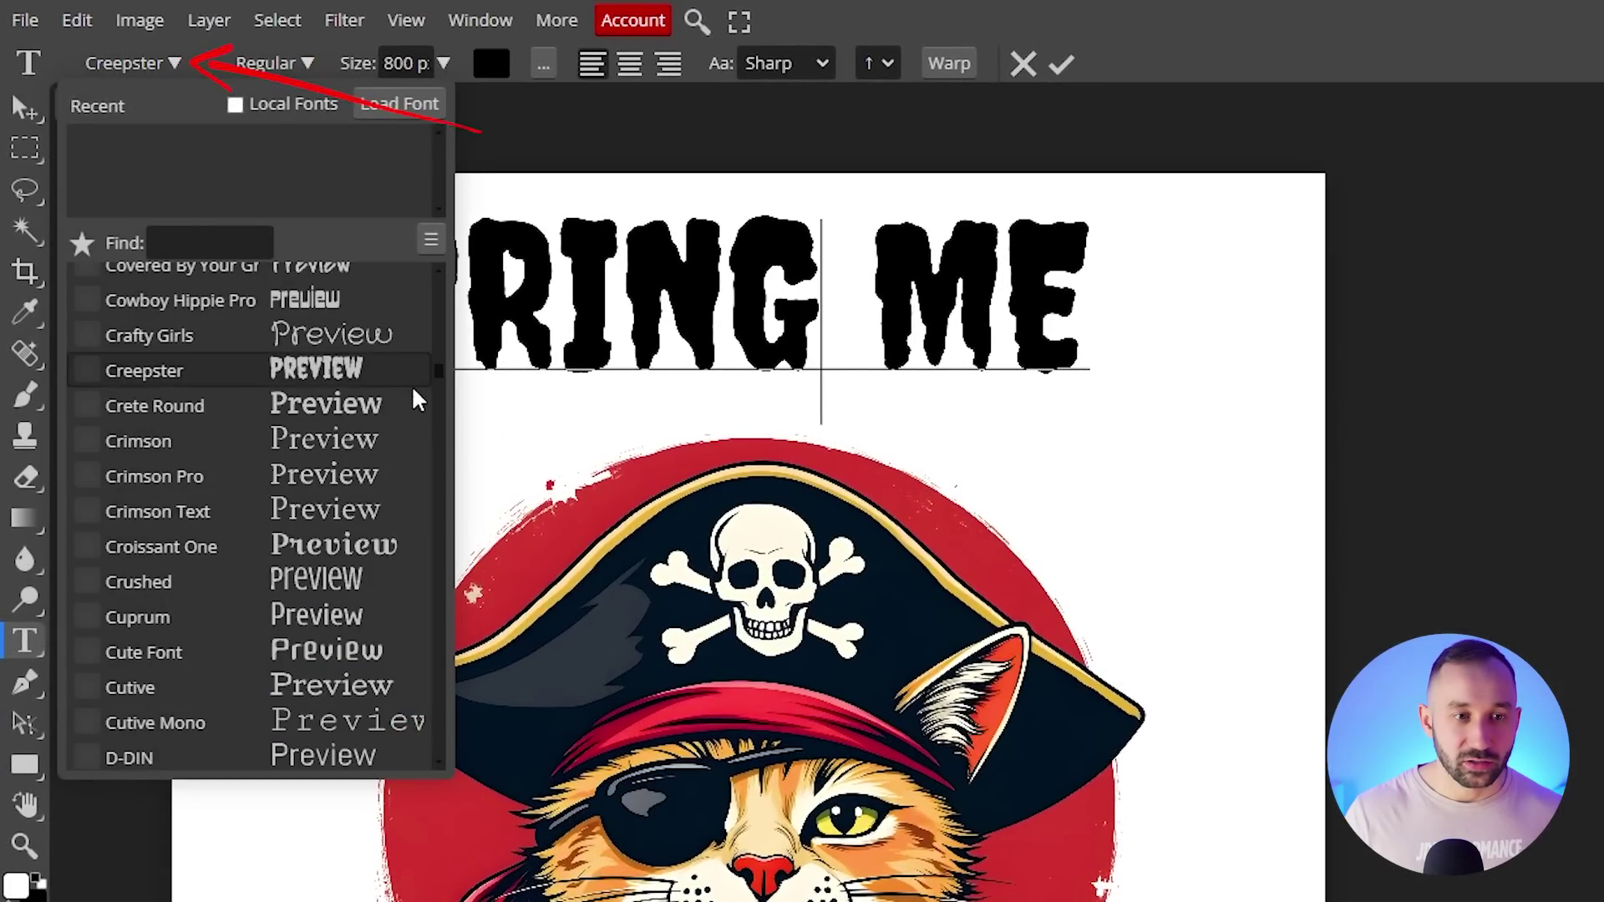
pyautogui.moveTo(444, 370)
pyautogui.mouseDown()
pyautogui.moveTo(444, 465)
pyautogui.moveTo(470, 443)
pyautogui.mouseUp()
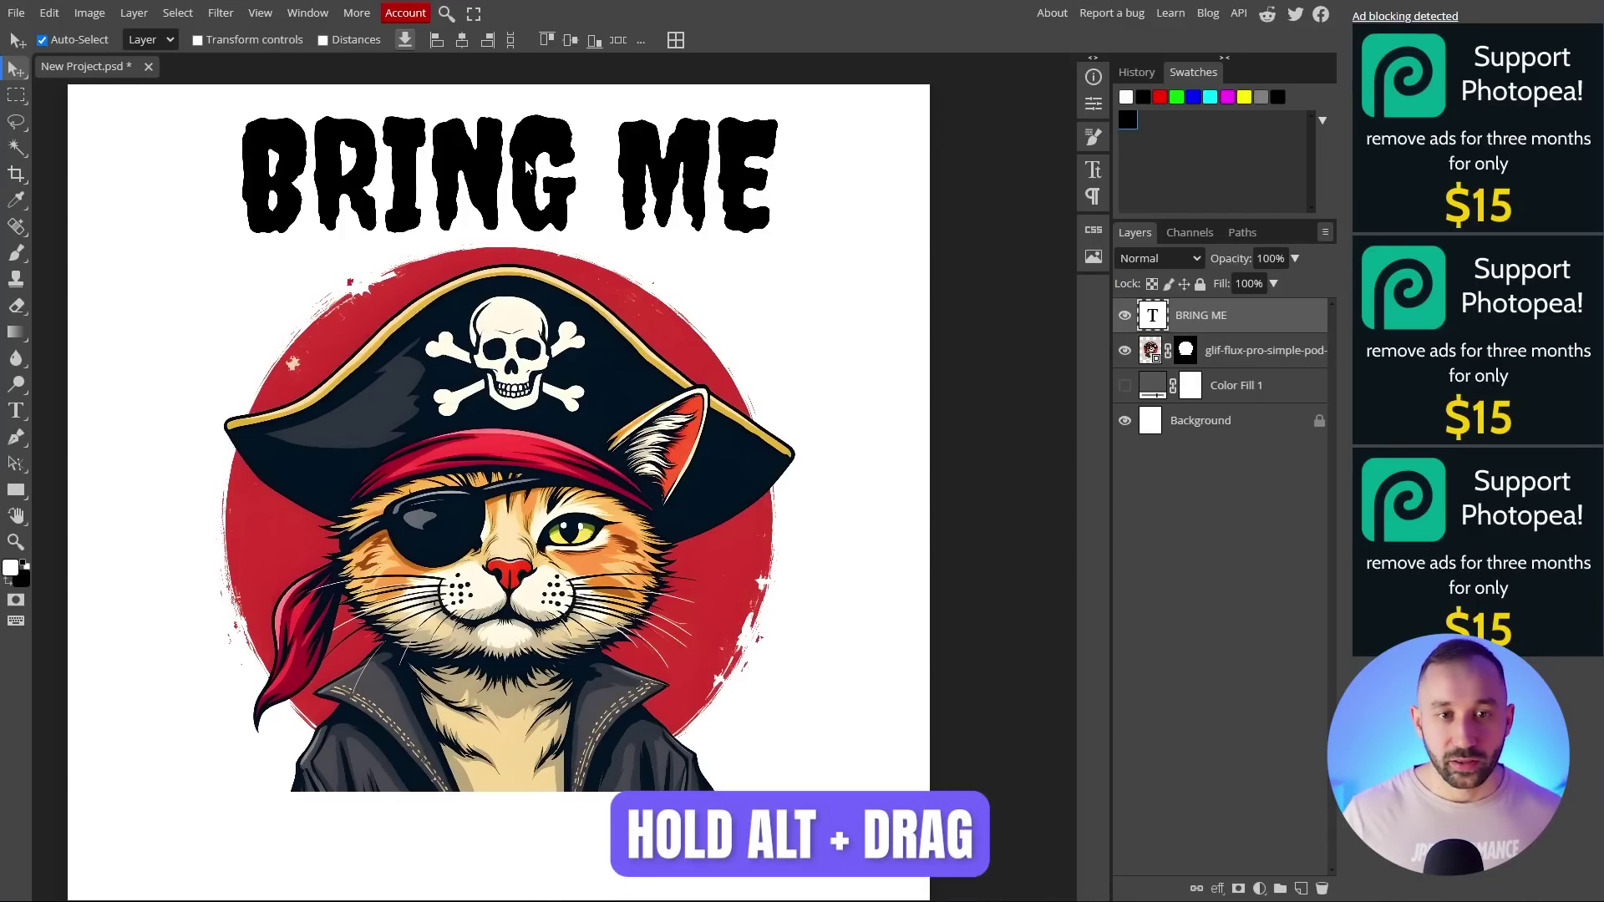
pyautogui.moveTo(526, 167); pyautogui.dragTo(527, 851)
# Retype the copied bottom text as 'THAT BOOTY'.
pyautogui.scroll(-3, 527, 835)
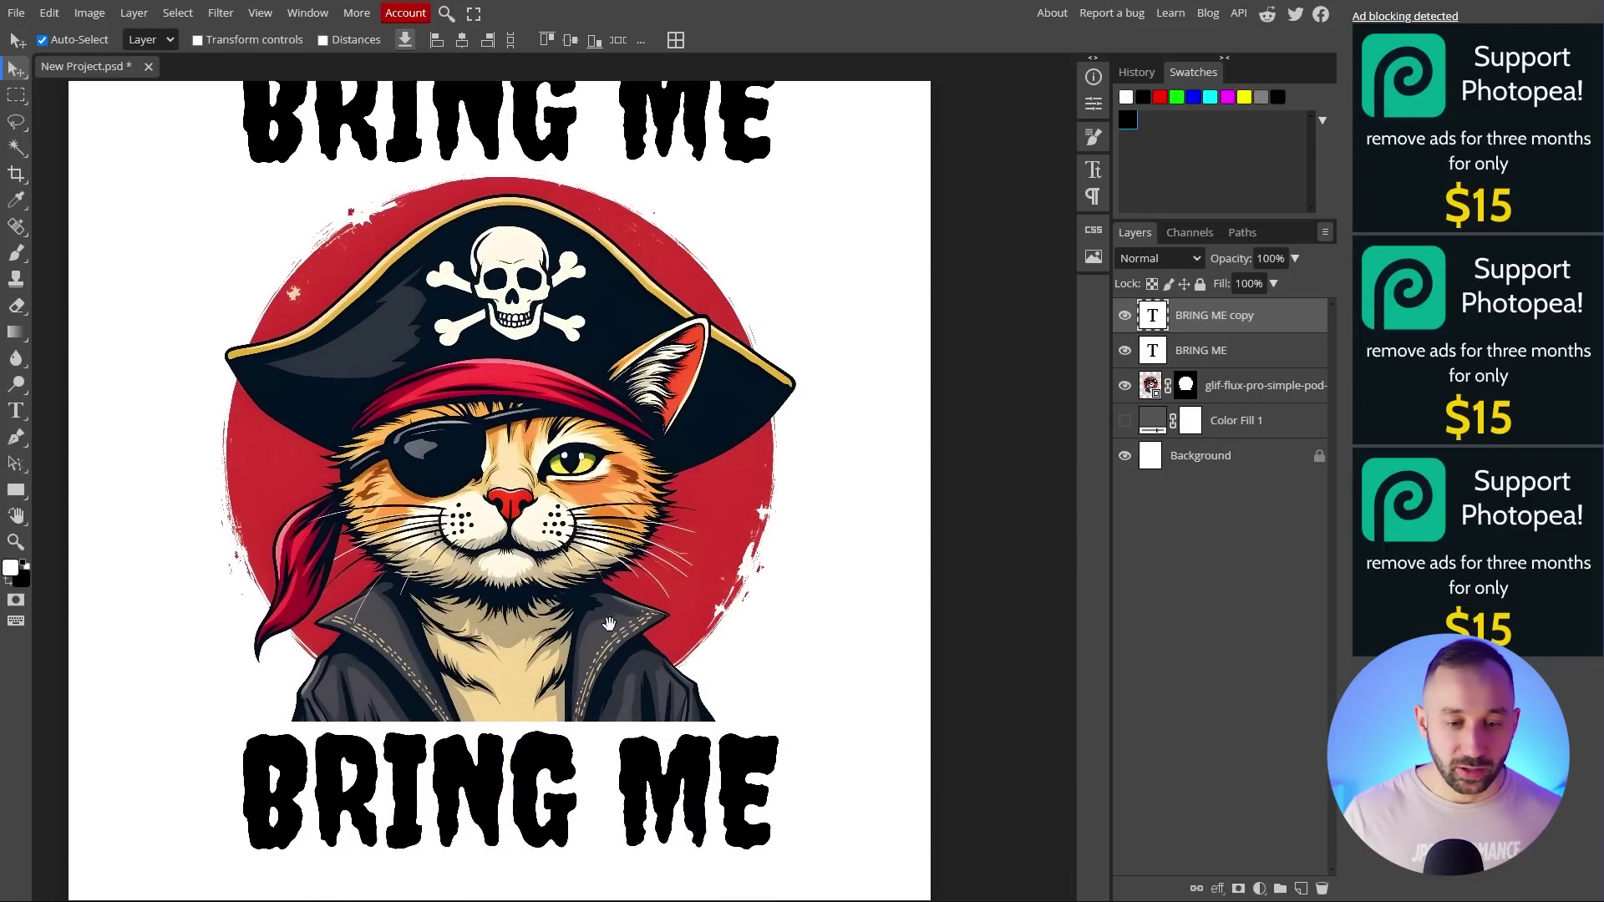
pyautogui.doubleClick(513, 633)
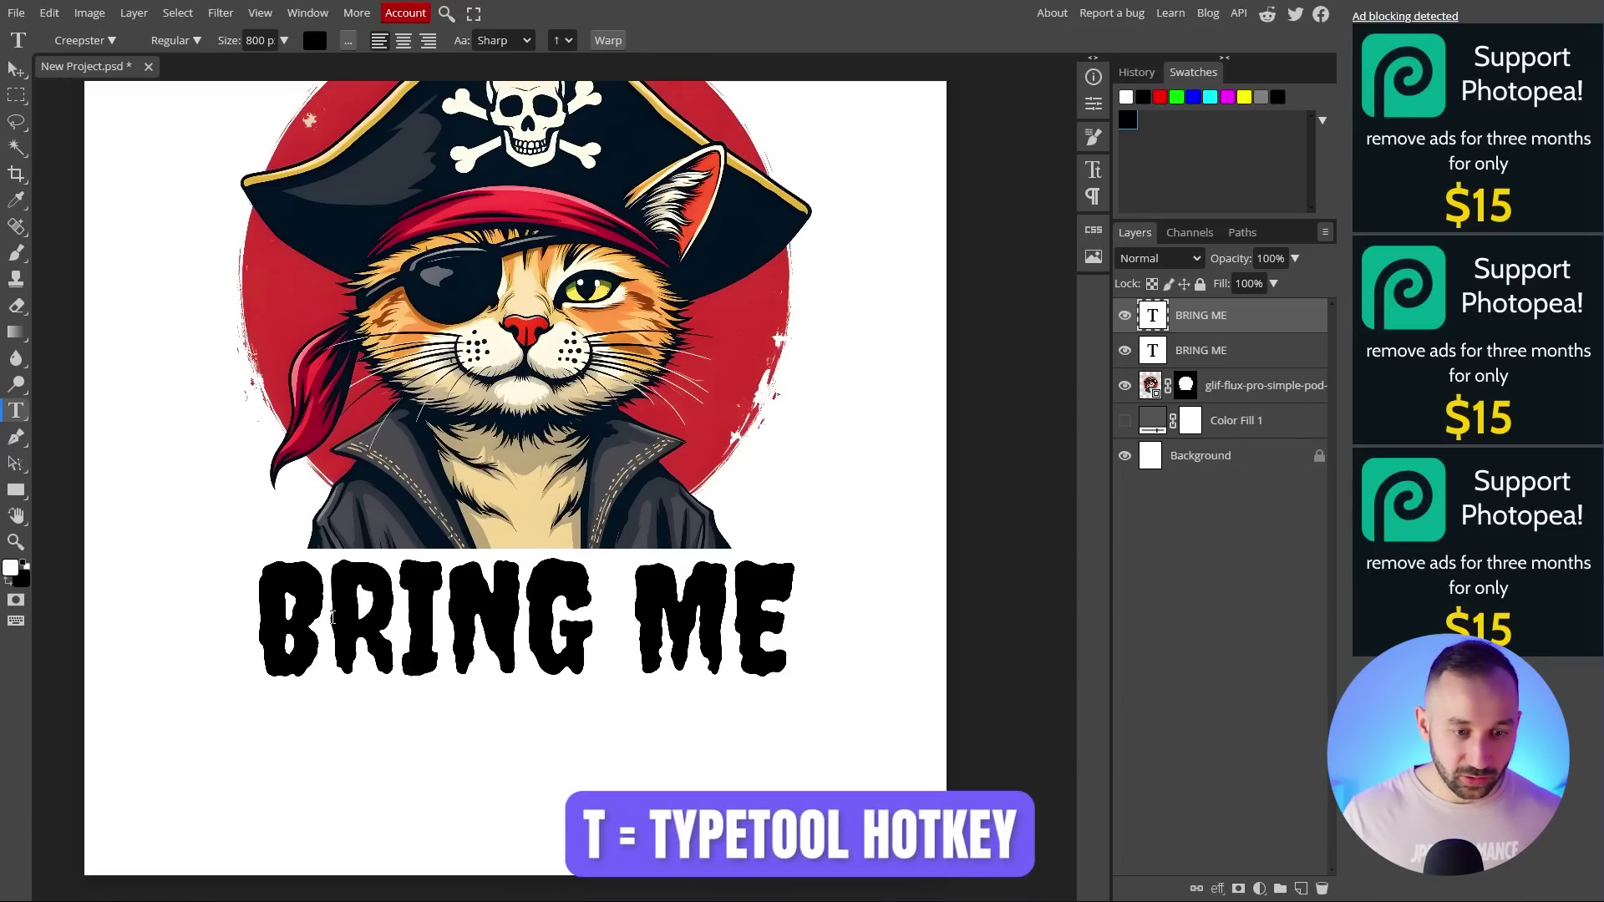
pyautogui.moveTo(261, 602); pyautogui.dragTo(835, 603)
pyautogui.write('THAT ')
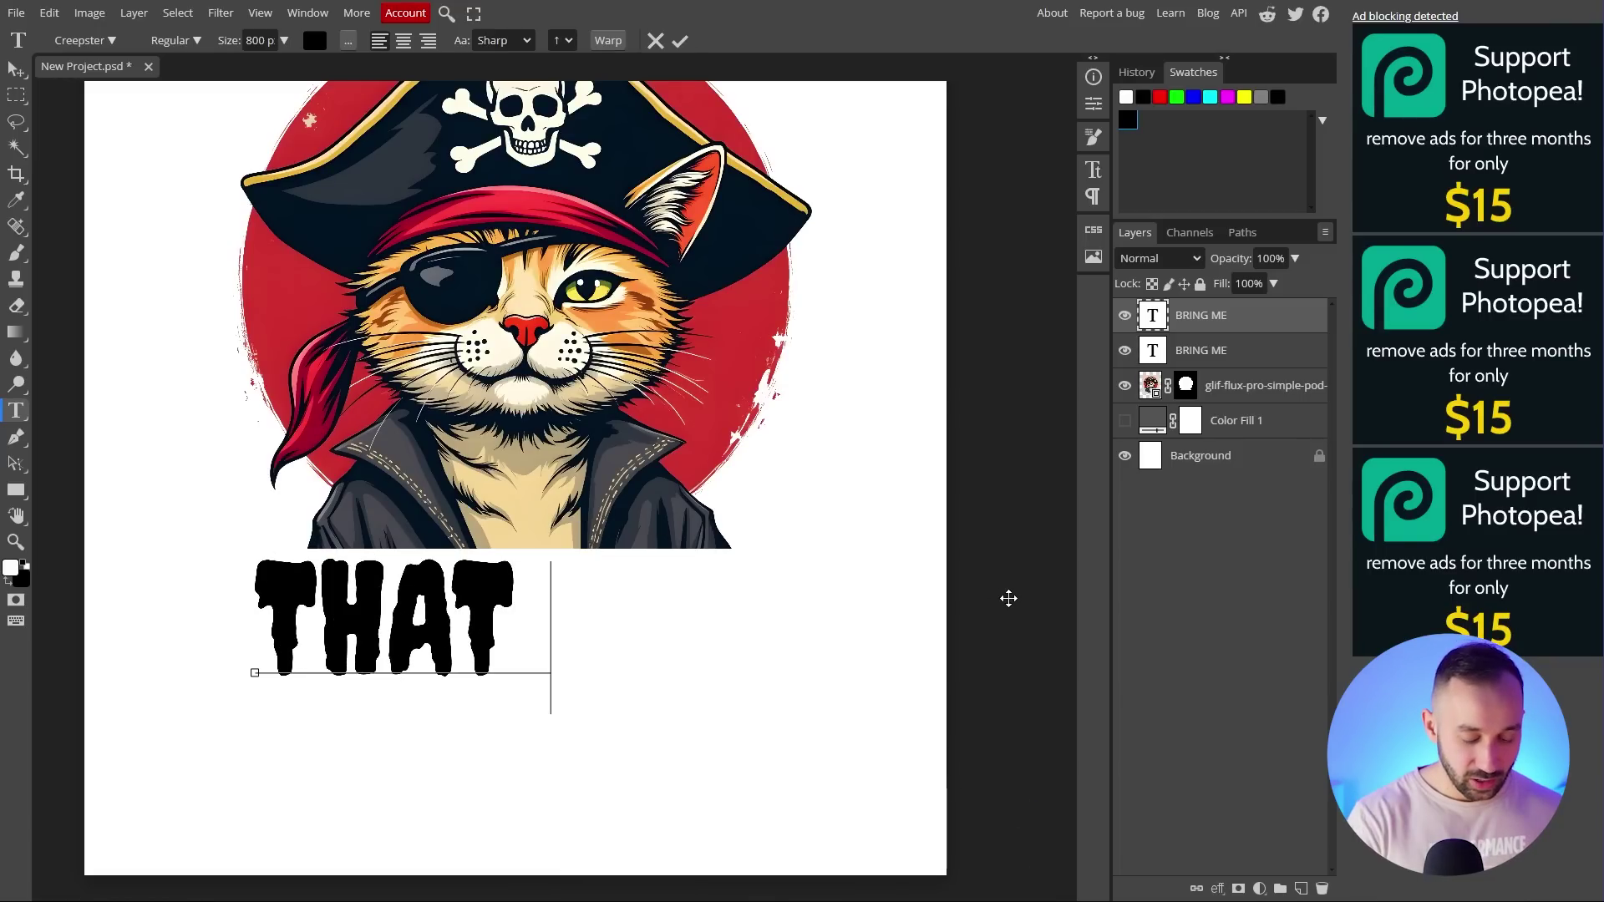
pyautogui.write('BOOTY')
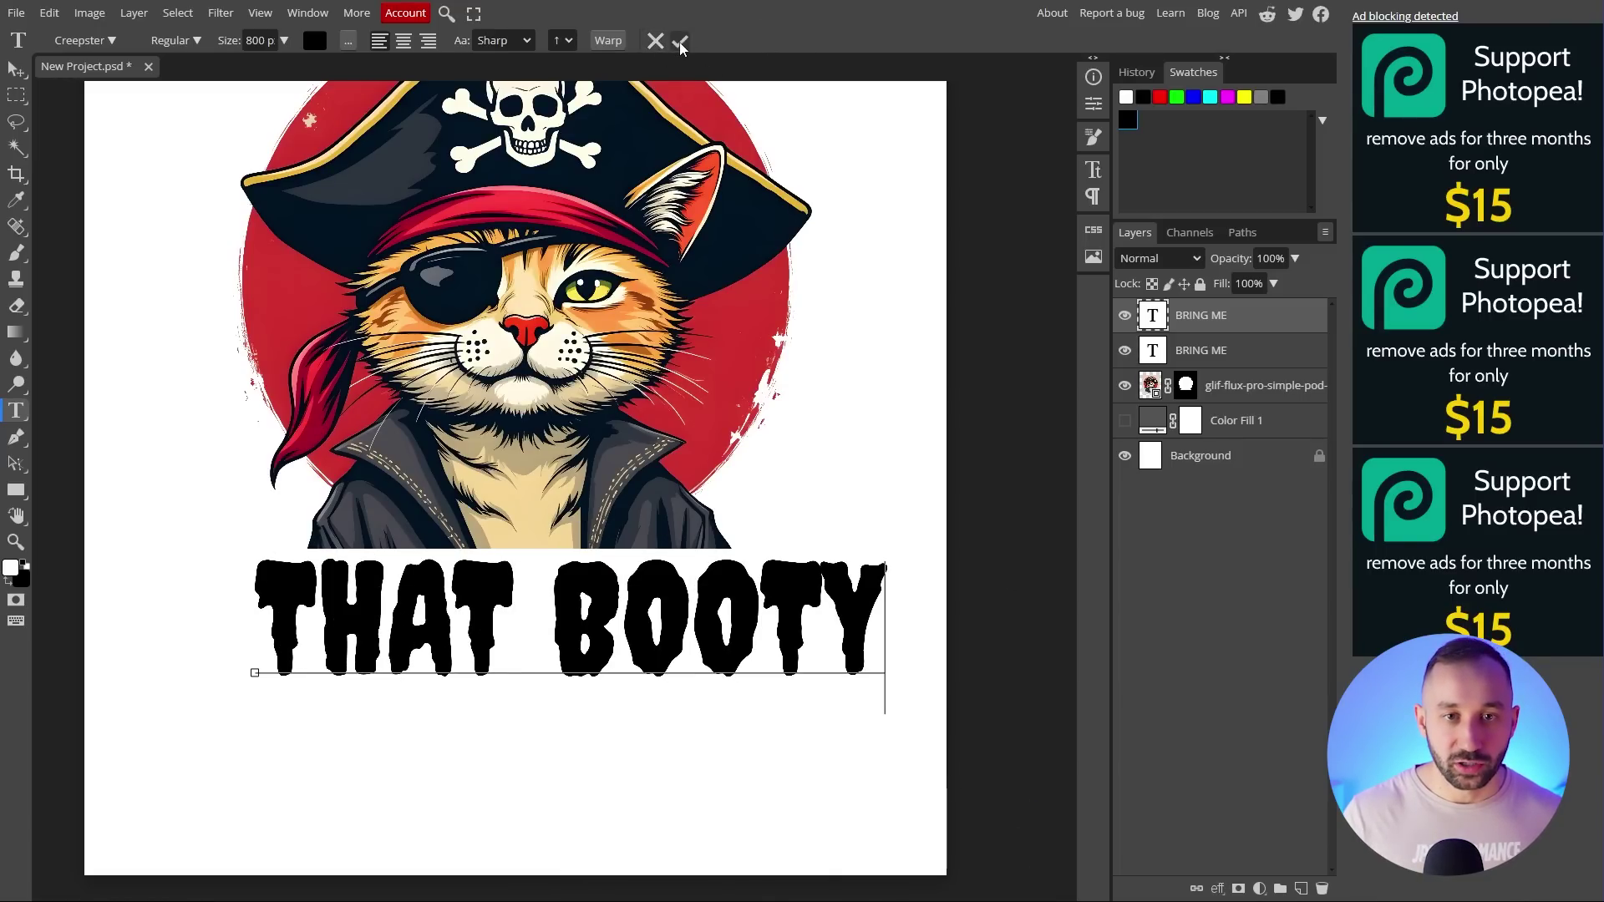
pyautogui.click(16, 71)
# Centre THAT BOOTY below the cat and nudge the cat and BRING ME into place.
pyautogui.scroll(-2, 595, 414)
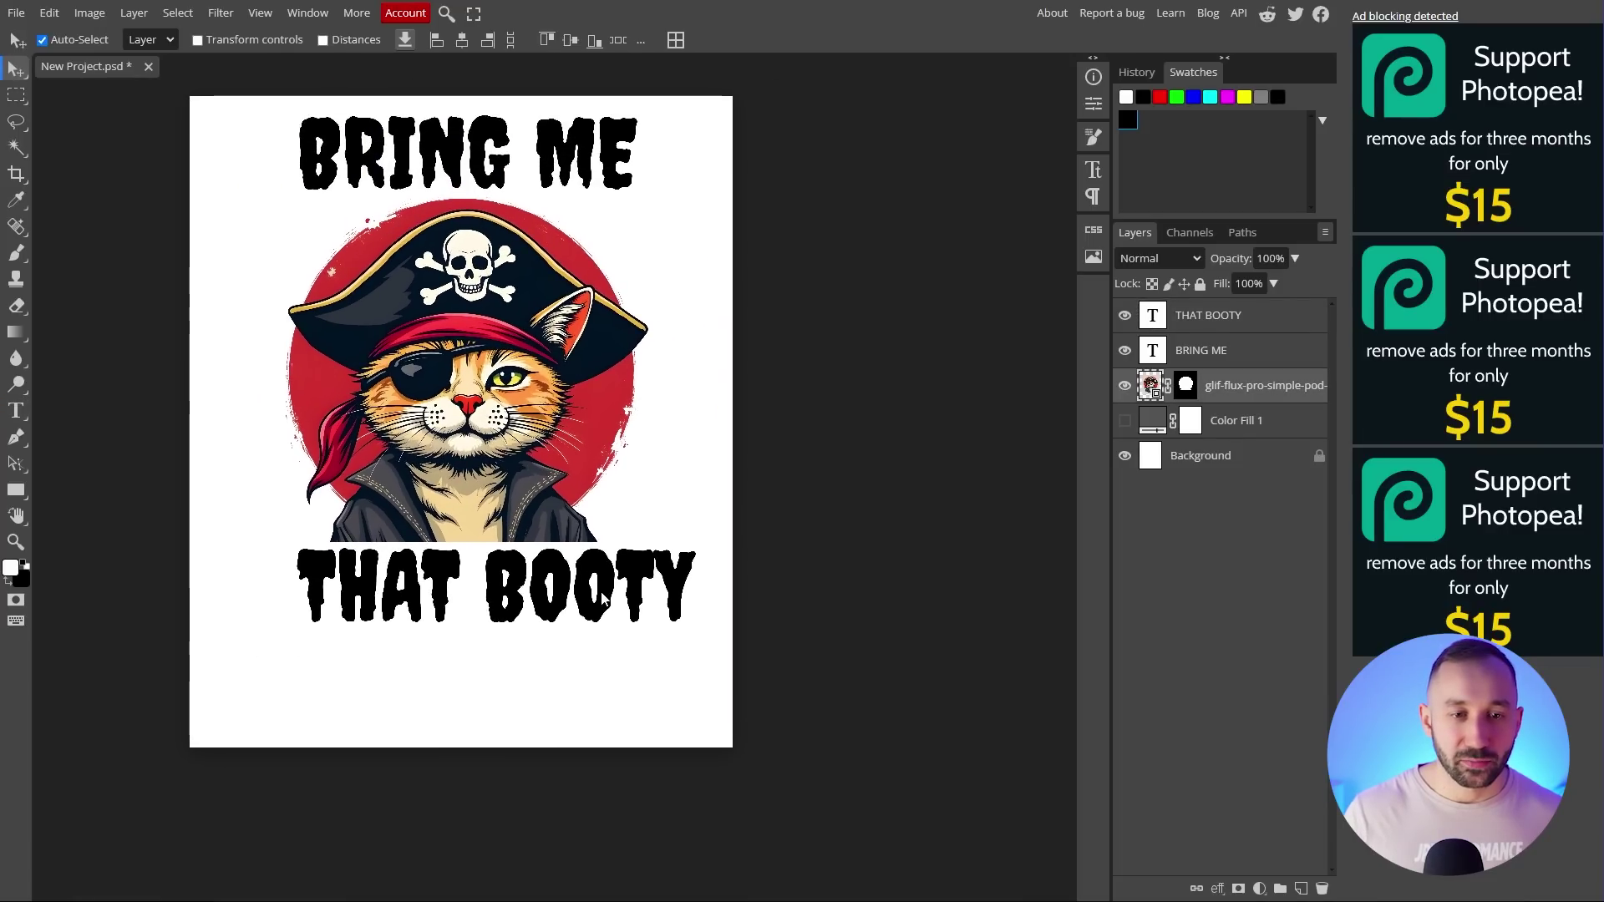
pyautogui.moveTo(635, 618); pyautogui.dragTo(562, 637)
pyautogui.moveTo(521, 374); pyautogui.dragTo(519, 436)
pyautogui.moveTo(501, 633); pyautogui.dragTo(507, 674)
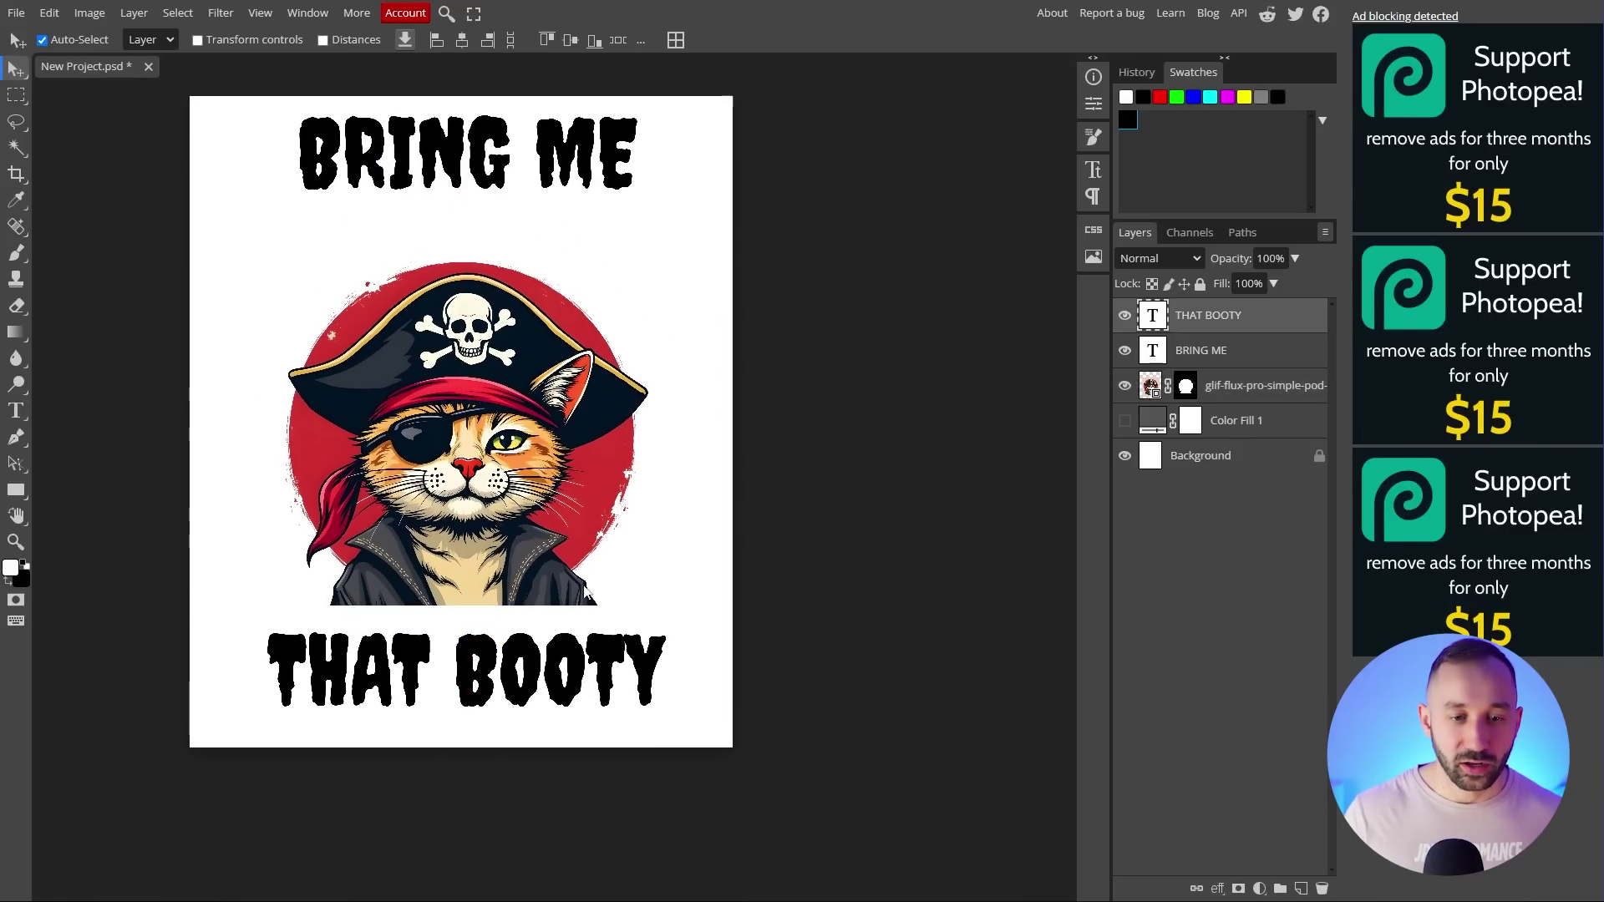
pyautogui.moveTo(469, 134); pyautogui.dragTo(457, 207)
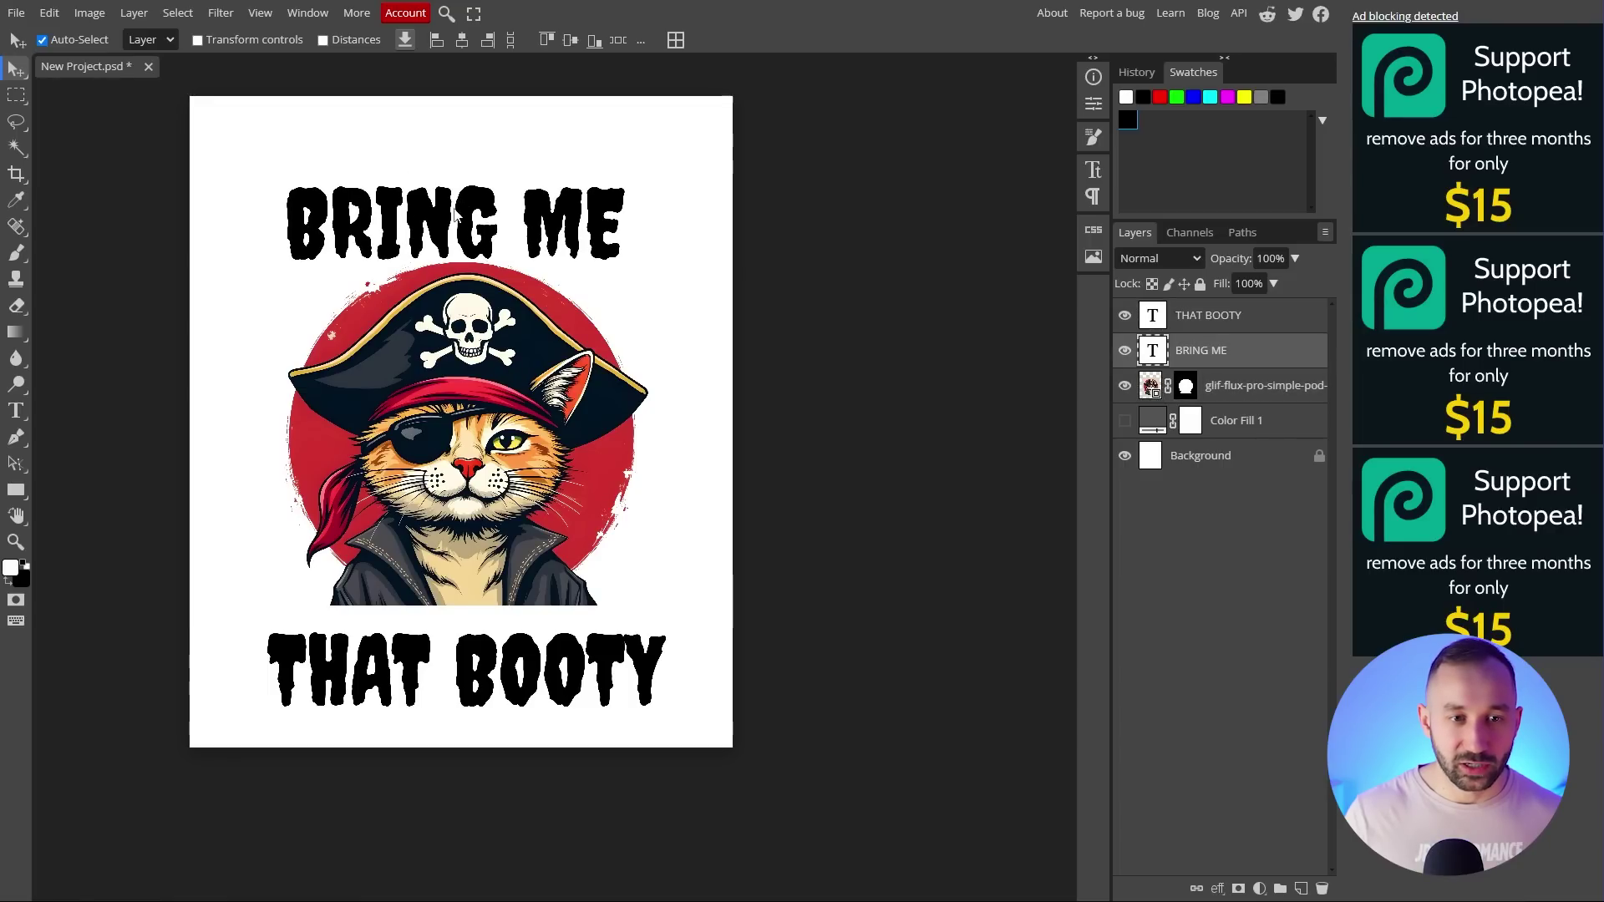
# Scale both text lines together to about 118%.
pyautogui.moveTo(217, 161); pyautogui.dragTo(824, 784)
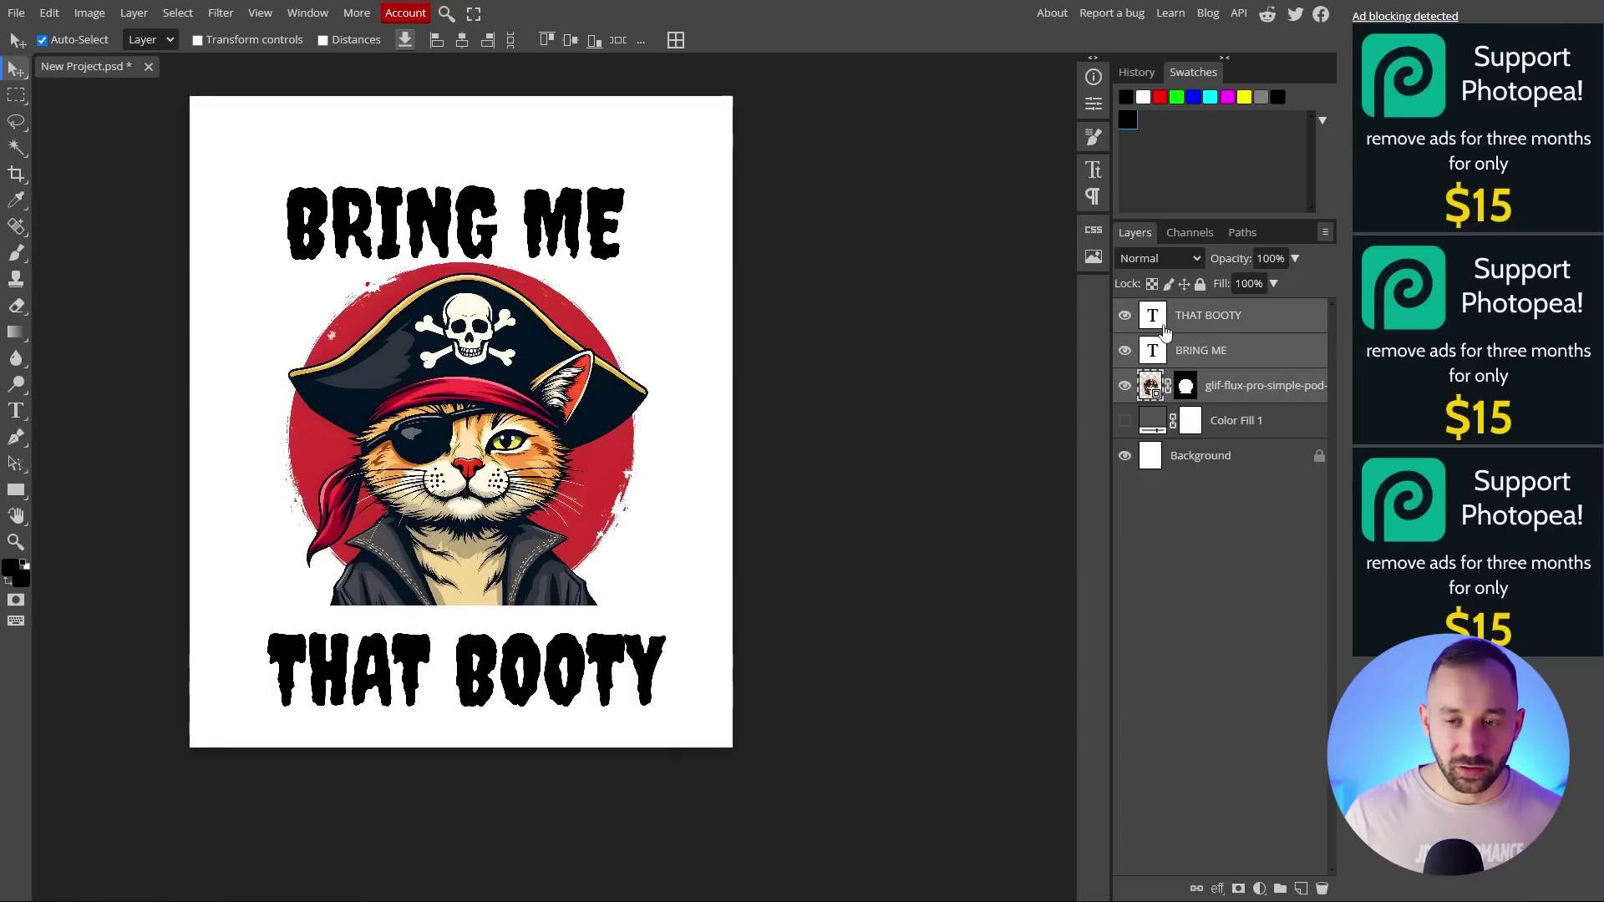
pyautogui.hotkey('ctrl', 't')
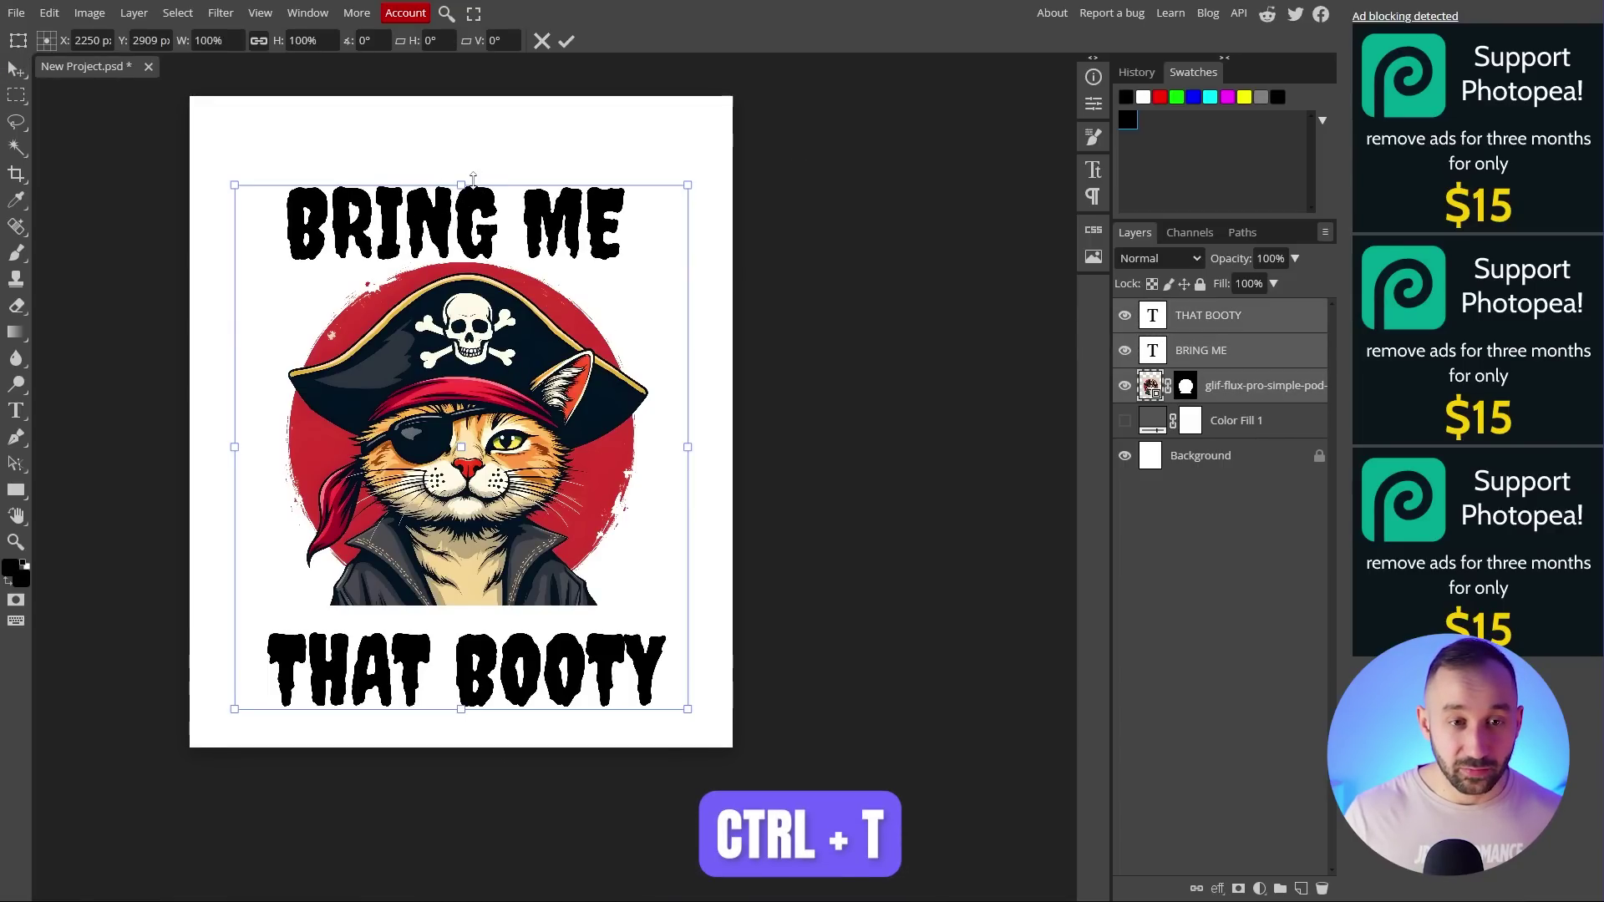
pyautogui.moveTo(473, 180); pyautogui.dragTo(589, 87)
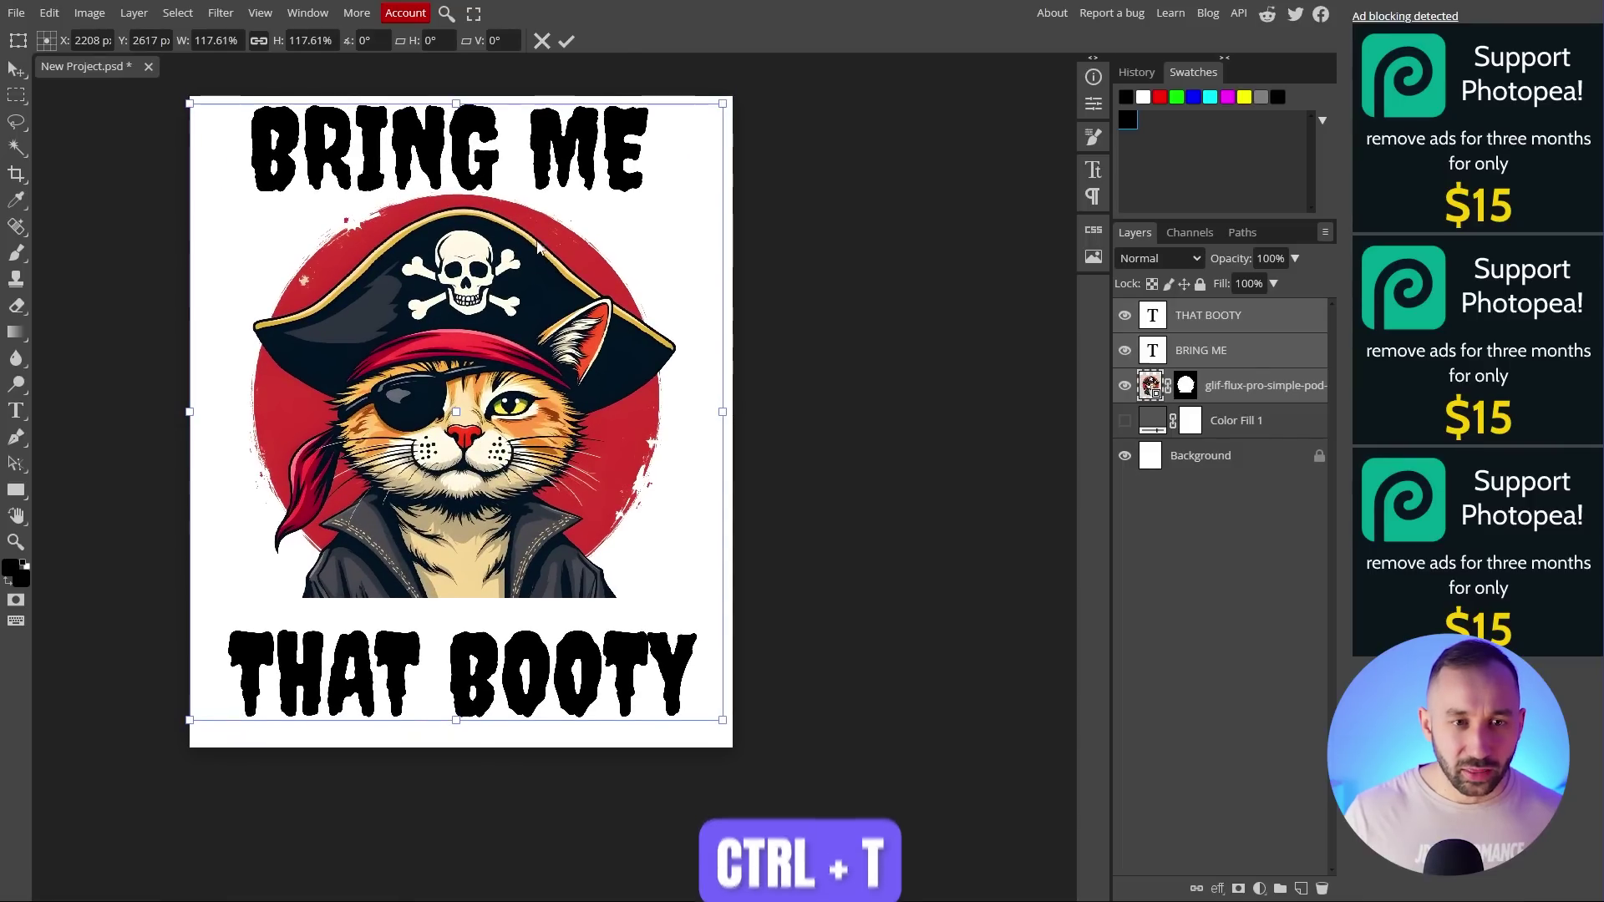
pyautogui.click(566, 41)
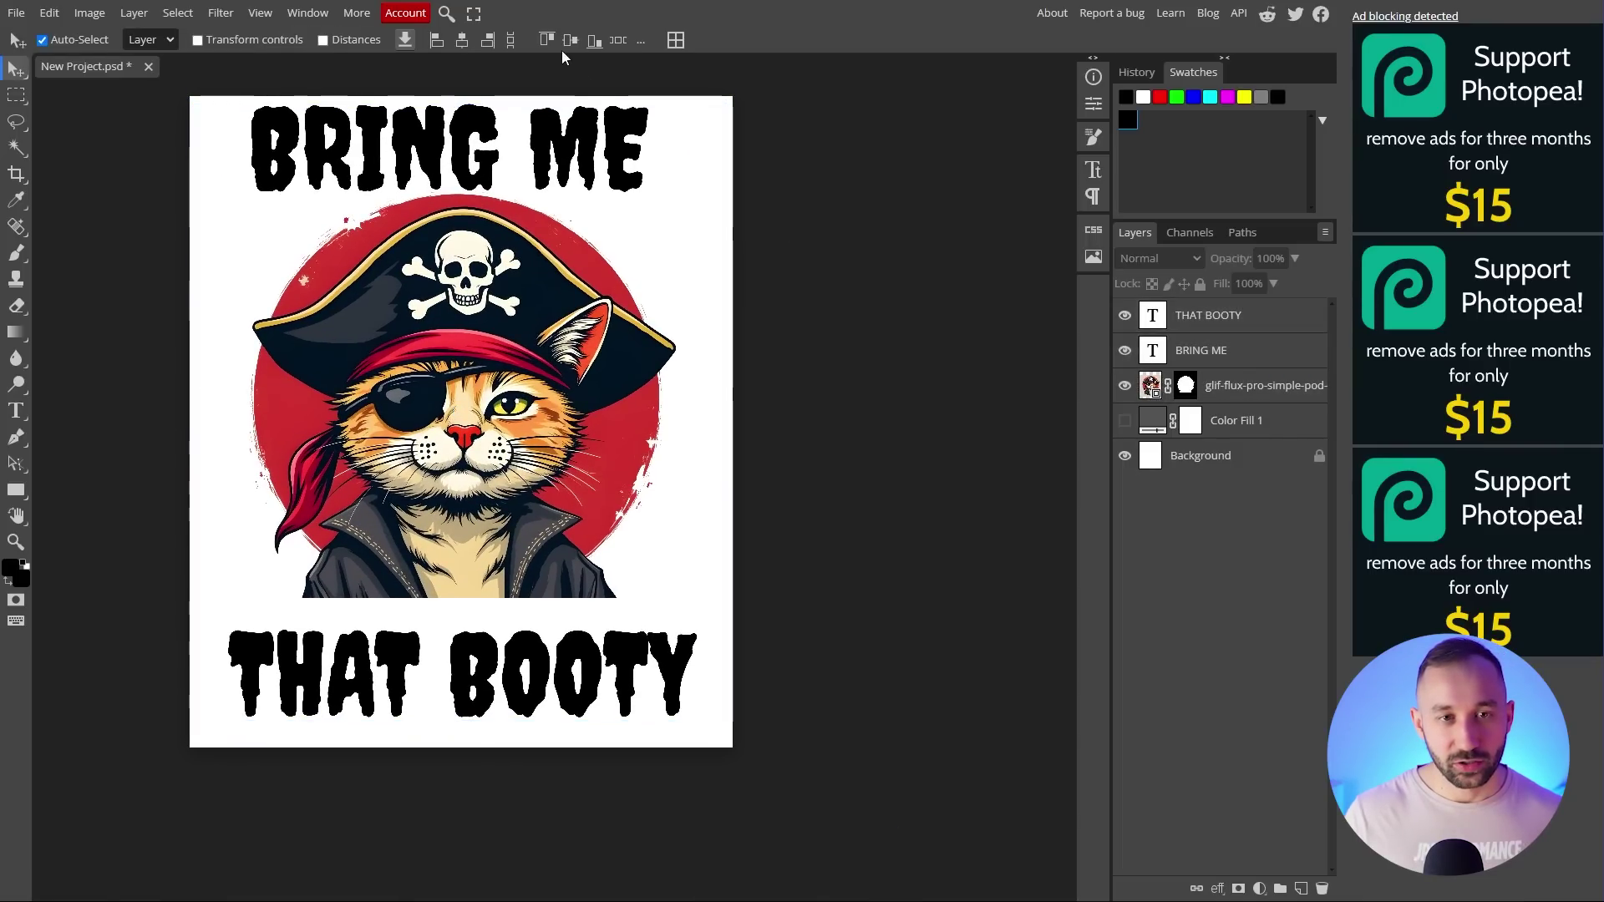
# Recolour BRING ME to the circle's red, #c7413e.
pyautogui.doubleClick(494, 182)
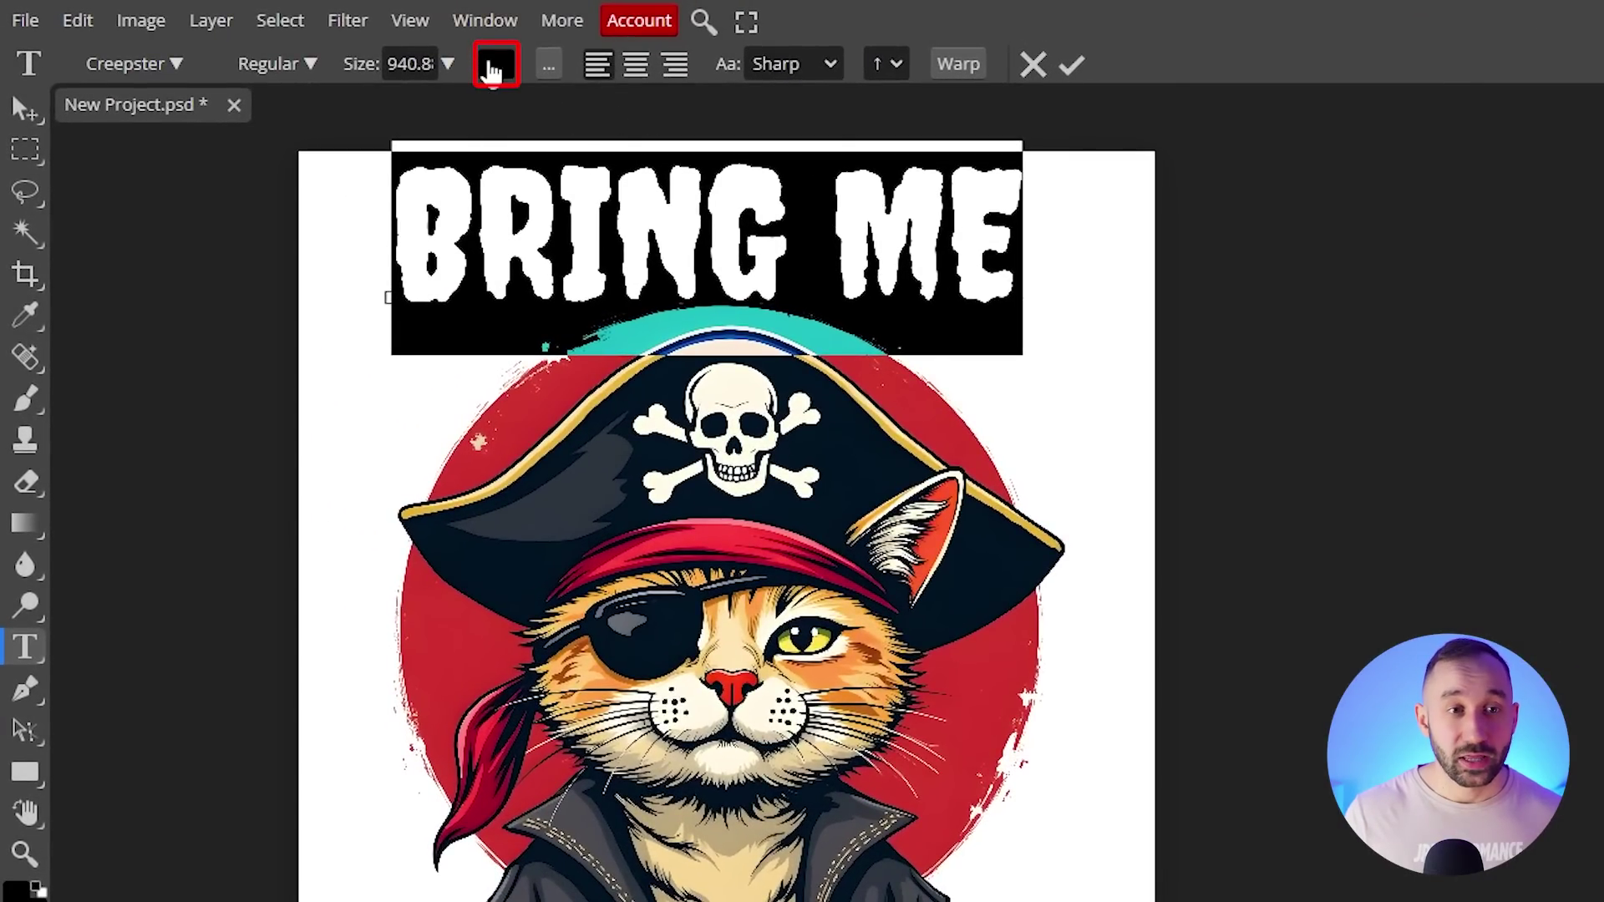
pyautogui.click(496, 67)
pyautogui.click(942, 423)
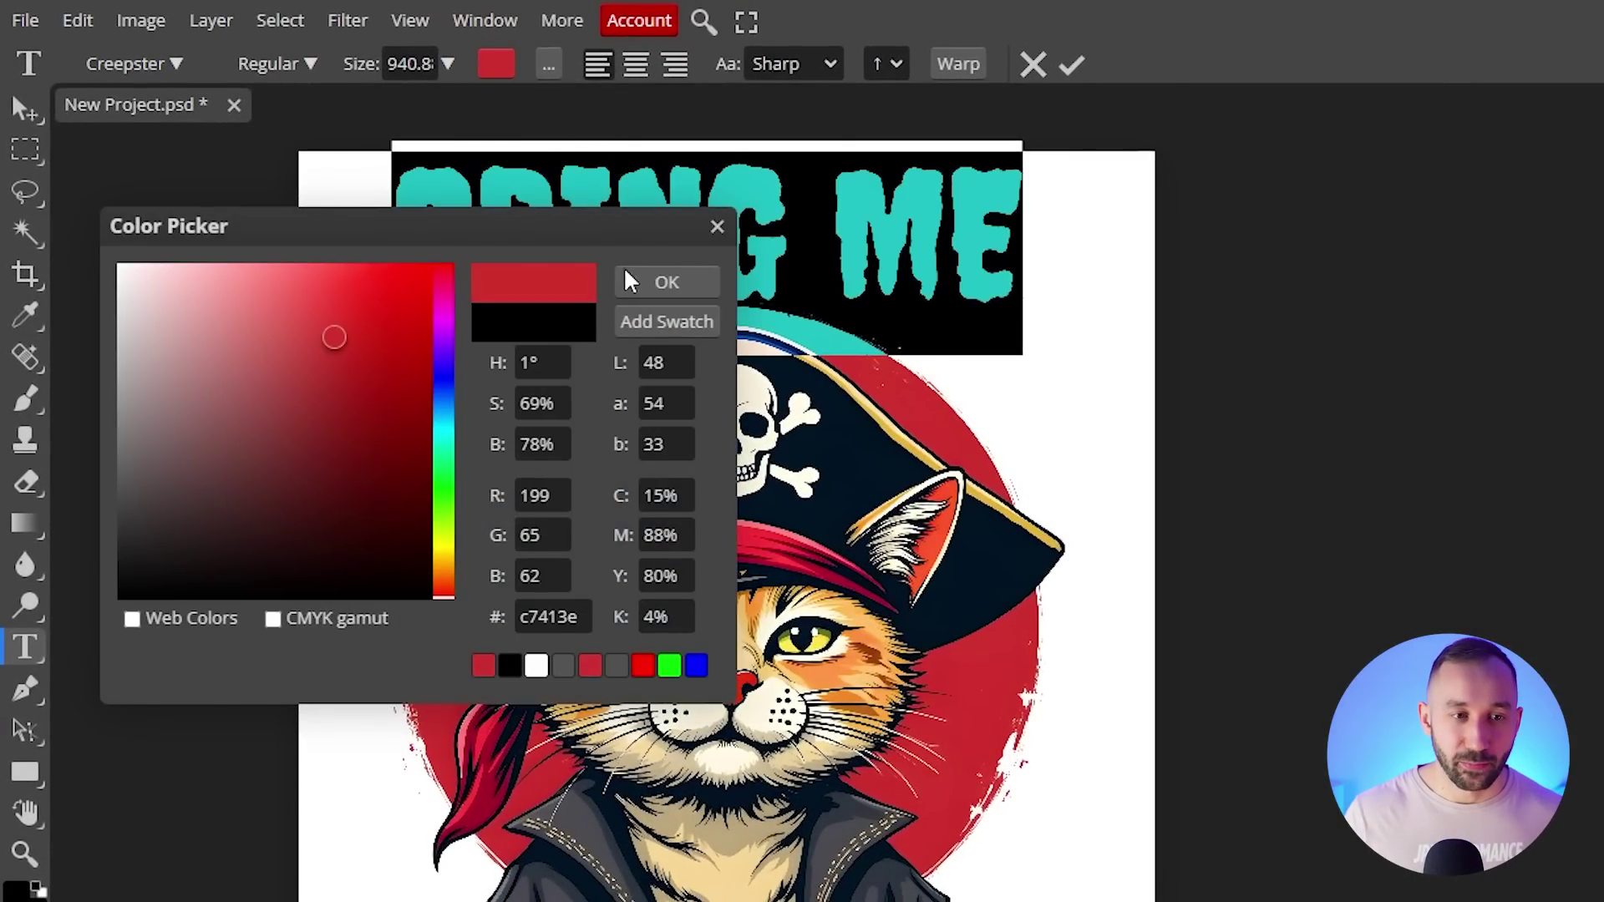
pyautogui.click(631, 282)
pyautogui.click(1072, 65)
# Enlarge BRING ME to about 130% and tuck the cat up against it.
pyautogui.click(26, 109)
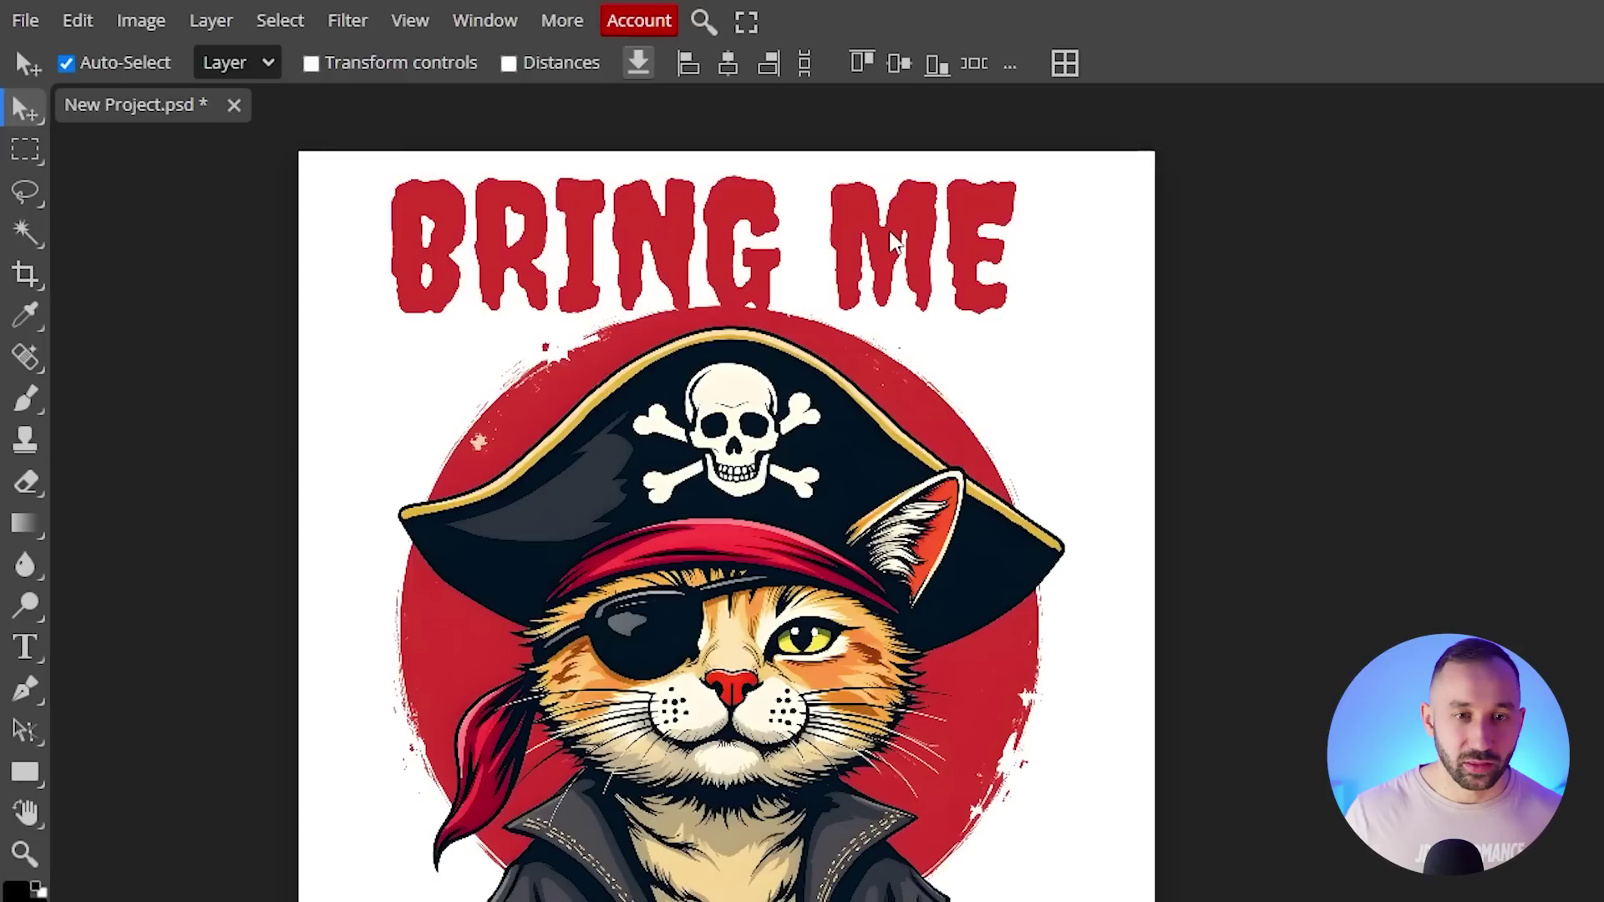
pyautogui.hotkey('ctrl', 't')
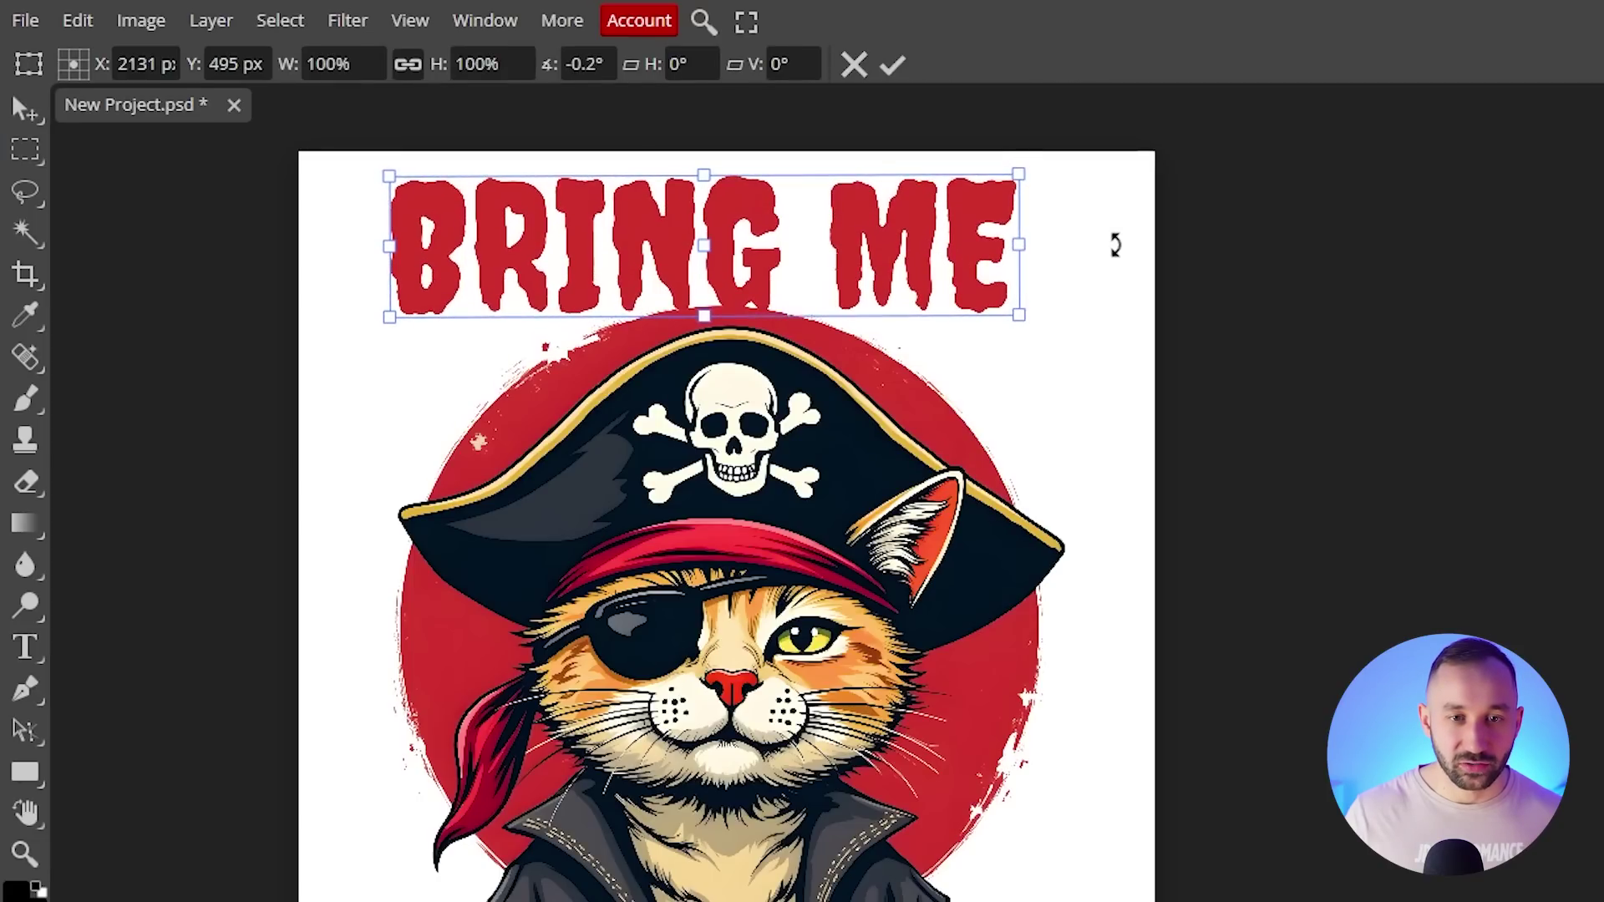
pyautogui.moveTo(1022, 244); pyautogui.dragTo(1146, 251)
pyautogui.moveTo(752, 250); pyautogui.dragTo(752, 248)
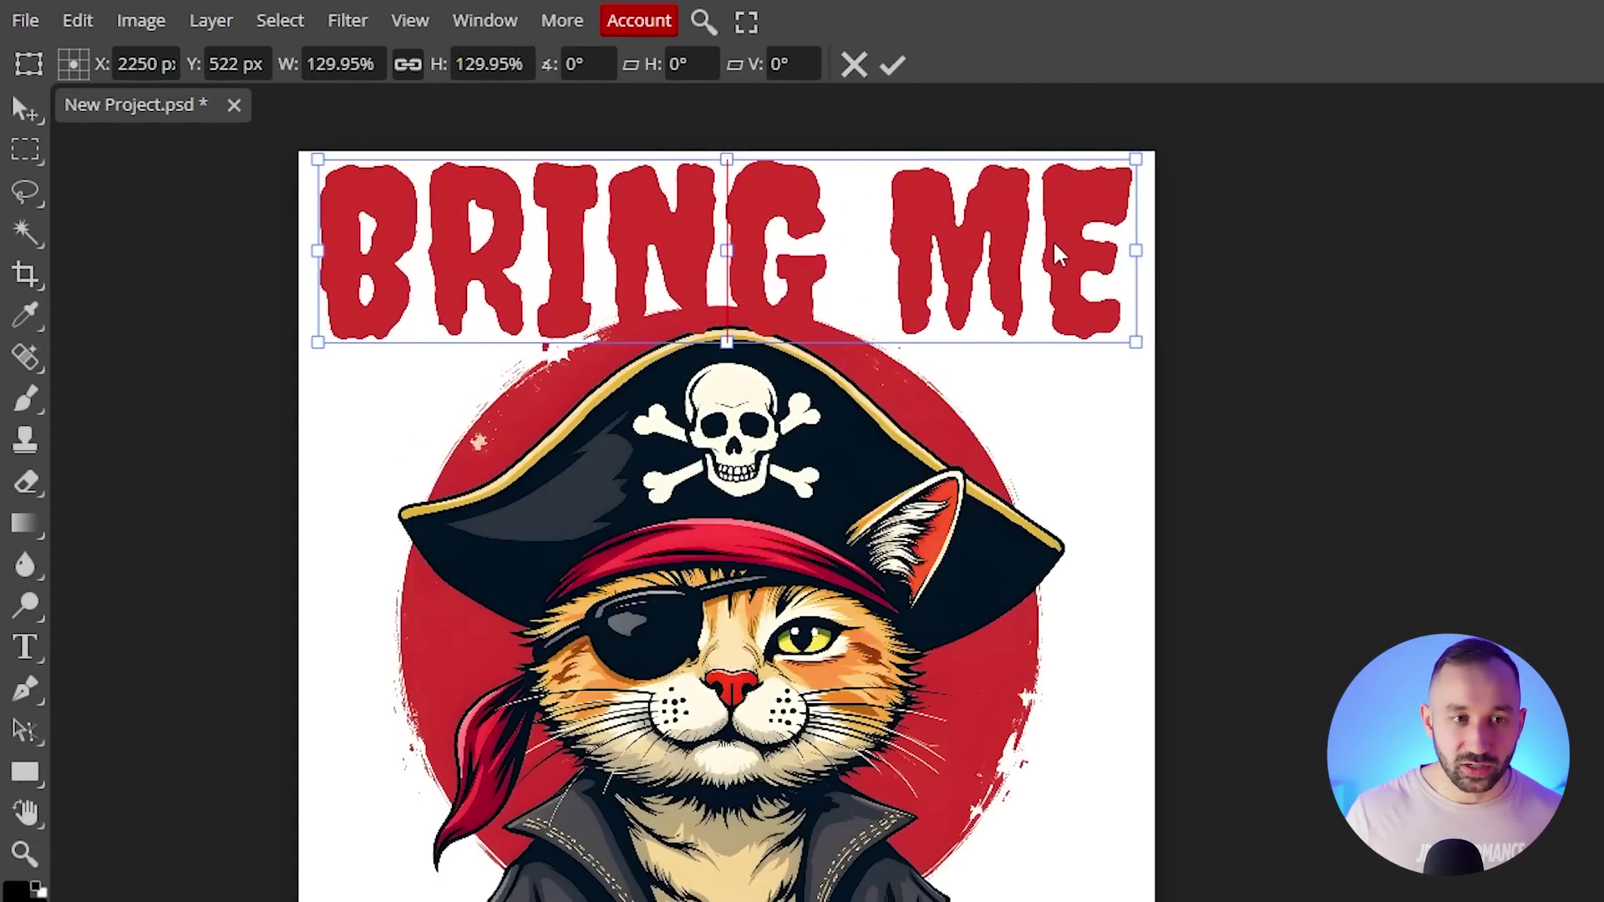
pyautogui.press('Return')
pyautogui.moveTo(838, 422); pyautogui.dragTo(797, 443)
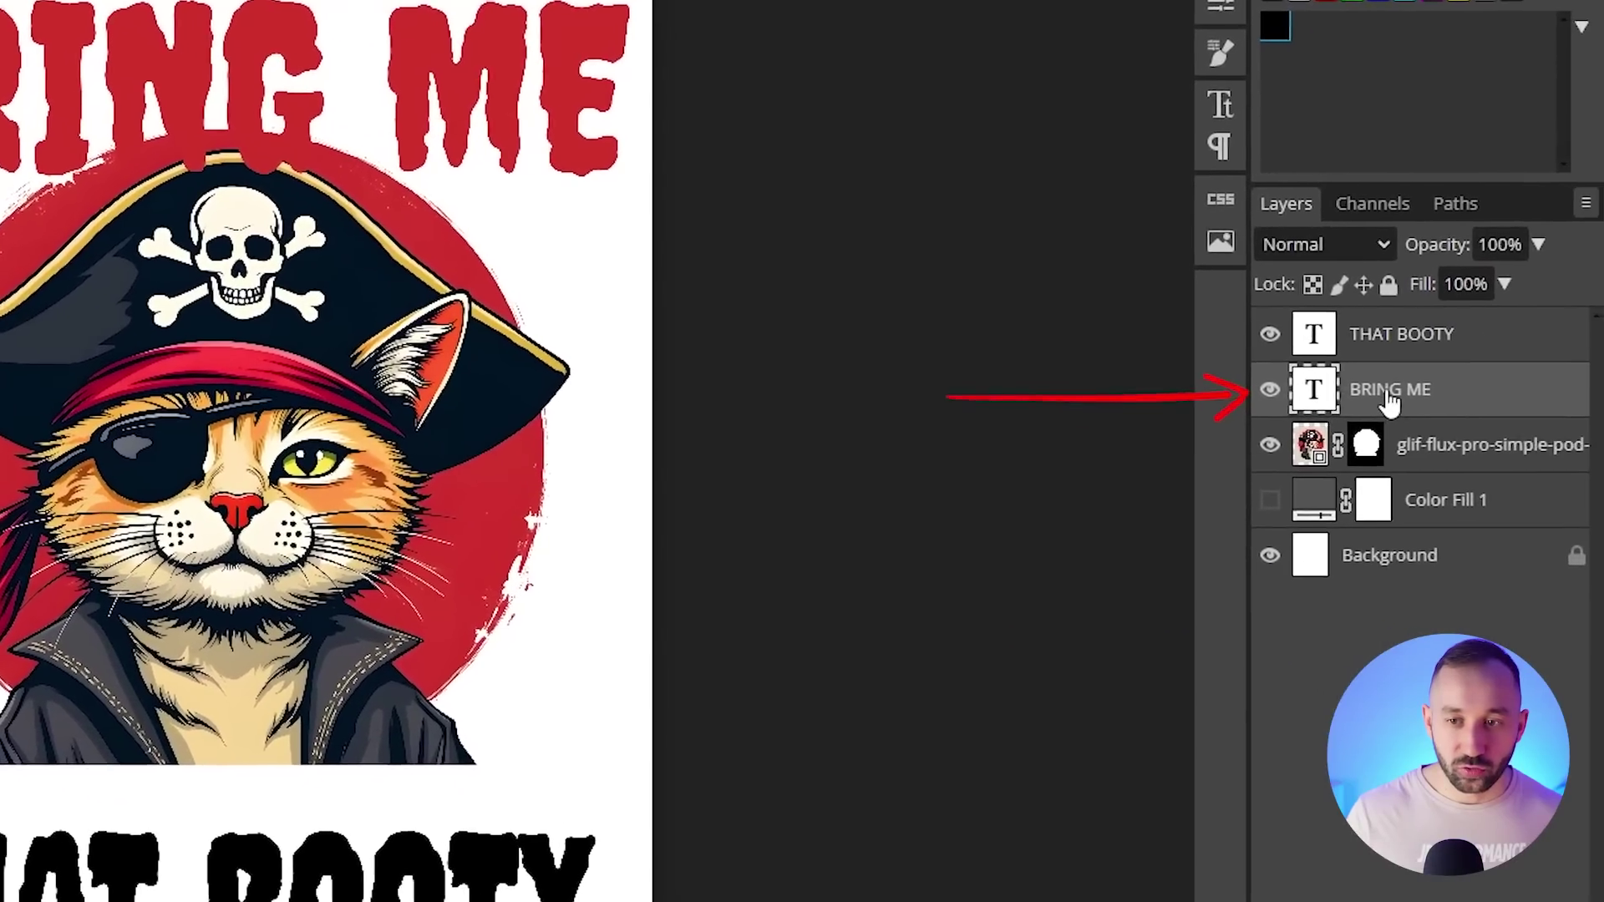
# Move the text layers beneath the cat and recolour THAT BOOTY with the BRING ME red.
pyautogui.moveTo(1387, 391); pyautogui.dragTo(1392, 464)
pyautogui.moveTo(1378, 334); pyautogui.dragTo(1364, 383)
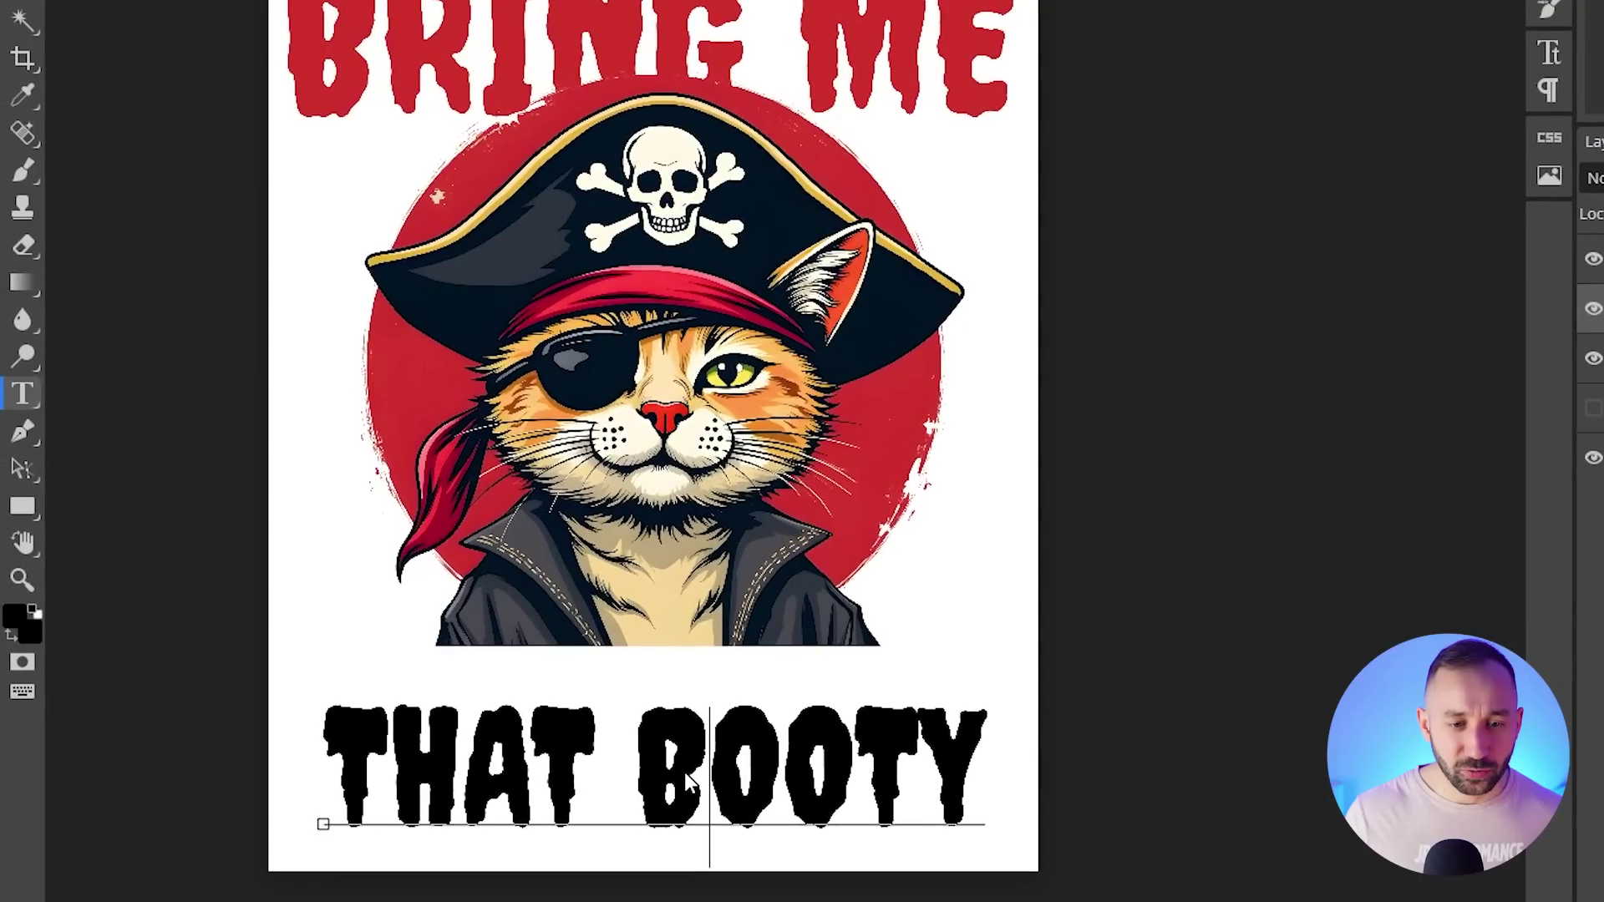
pyautogui.click(690, 781)
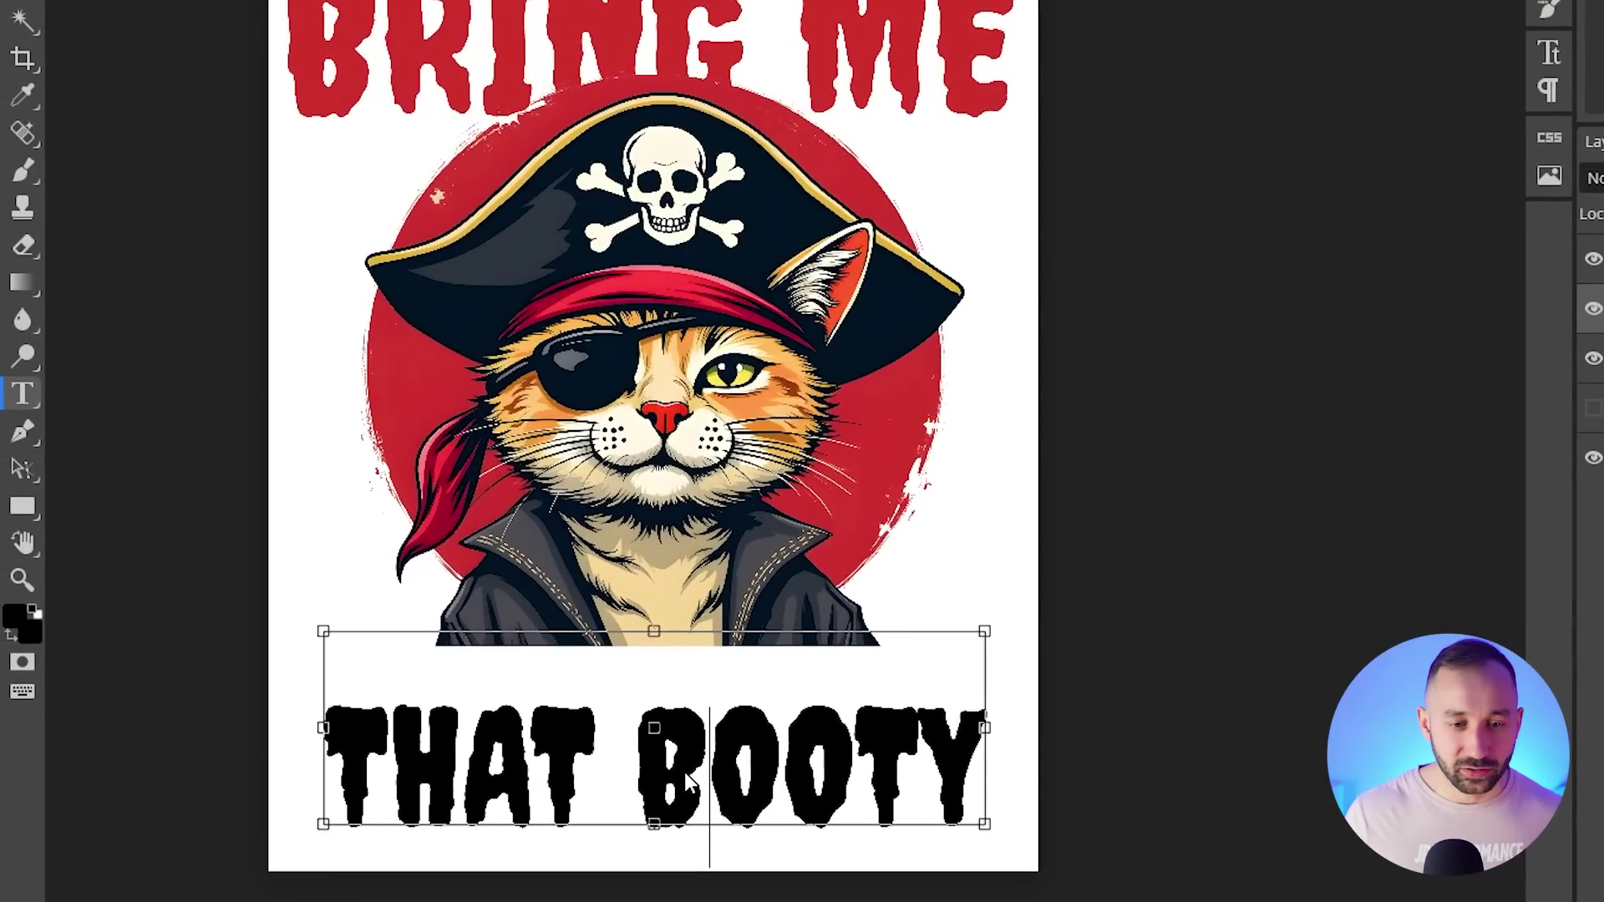
pyautogui.hotkey('ctrl', 'i')
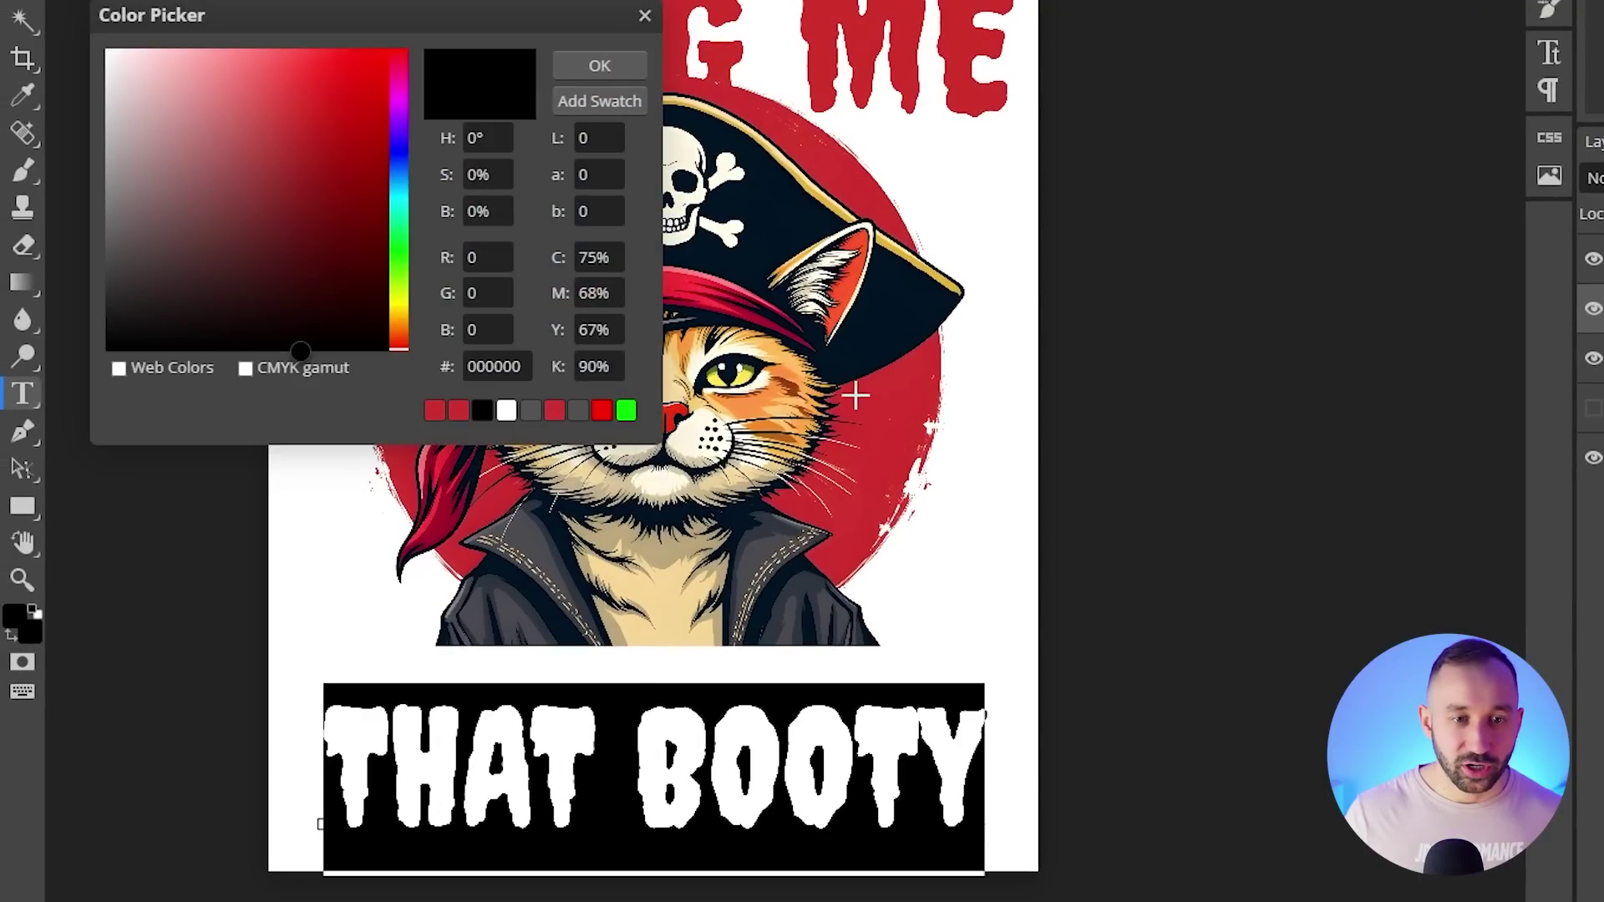
pyautogui.click(880, 415)
pyautogui.press('Escape')
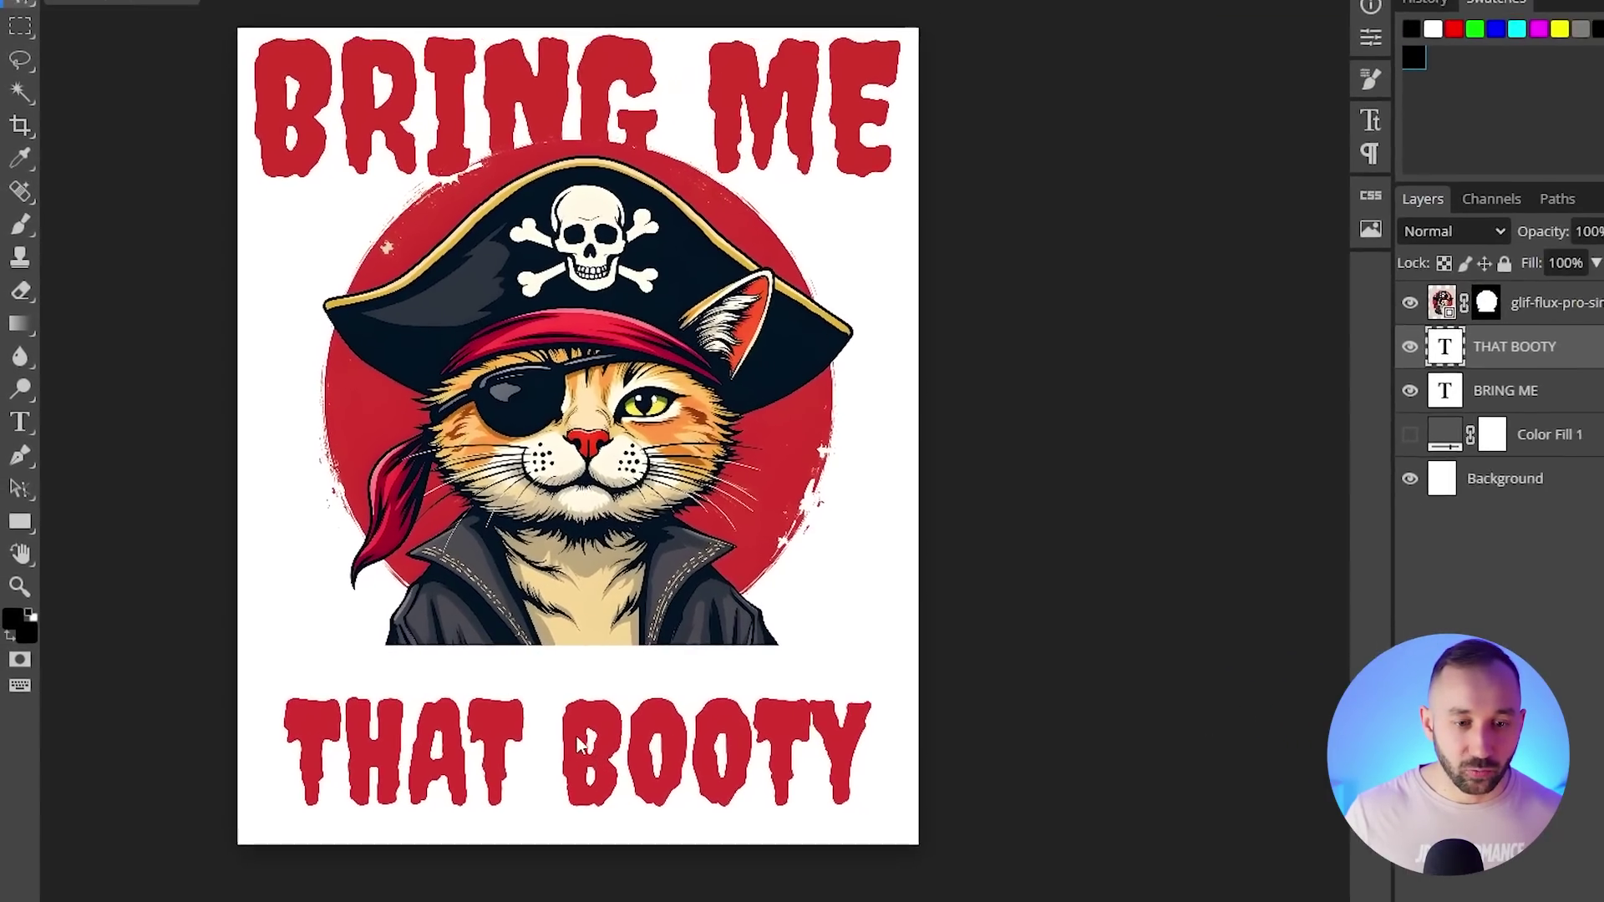
# Enlarge the THAT BOOTY text to about 113%.
pyautogui.hotkey('ctrl', 't')
pyautogui.moveTo(520, 694); pyautogui.dragTo(522, 669)
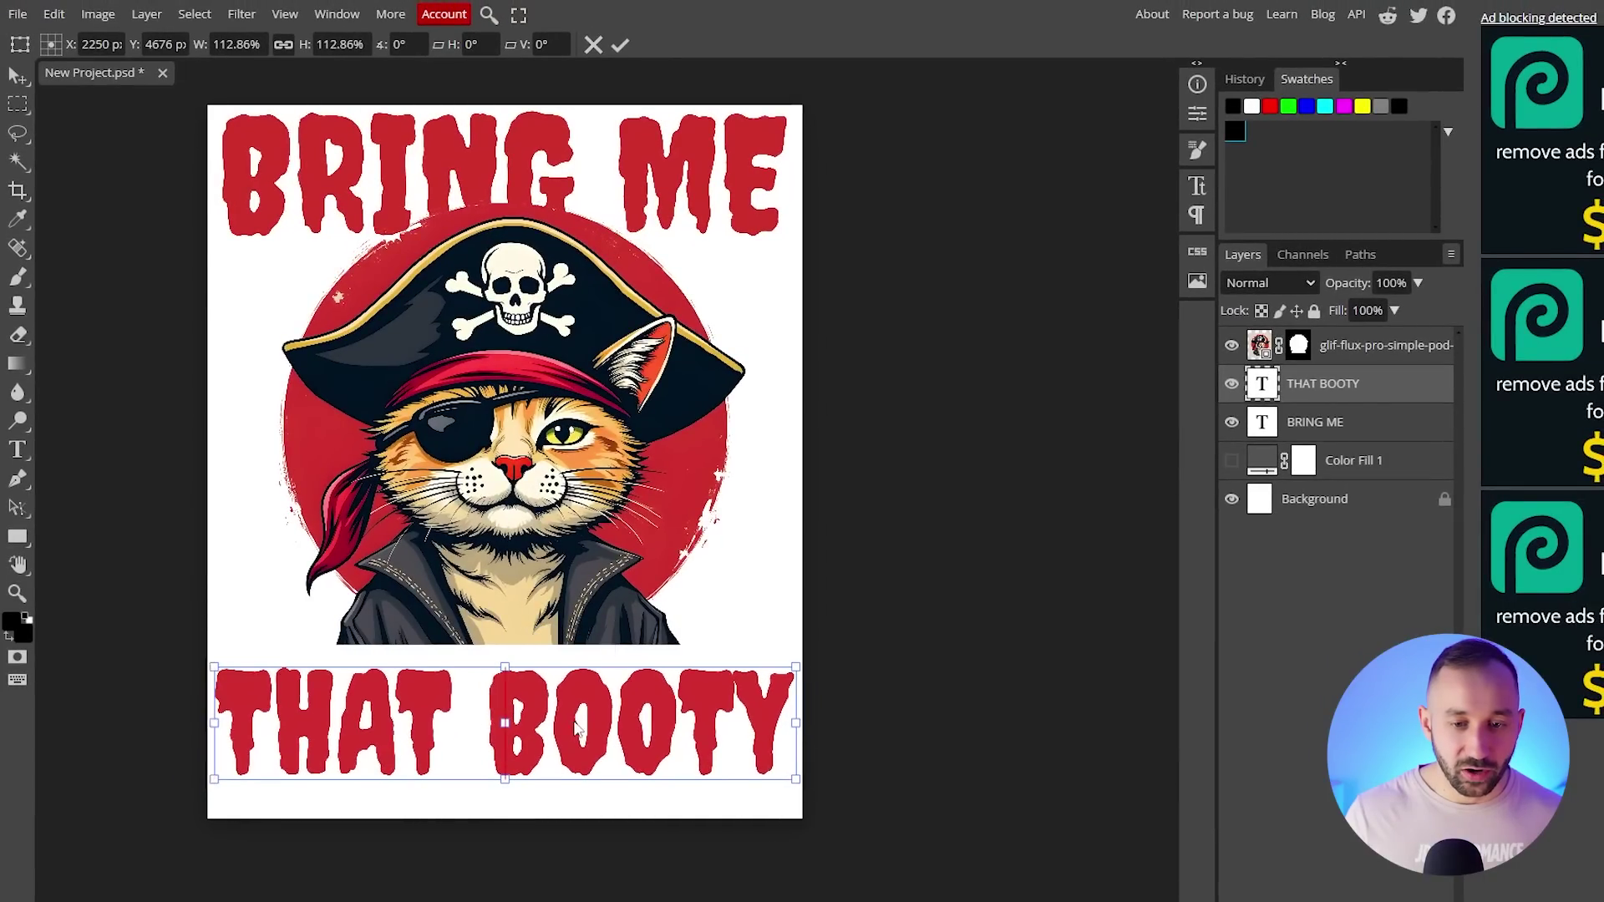
pyautogui.click(620, 45)
# Move the cat image about 55 px down and shrink it to about 90%.
pyautogui.moveTo(543, 400); pyautogui.dragTo(545, 443)
pyautogui.hotkey('ctrl', 't')
pyautogui.moveTo(507, 219); pyautogui.dragTo(505, 191)
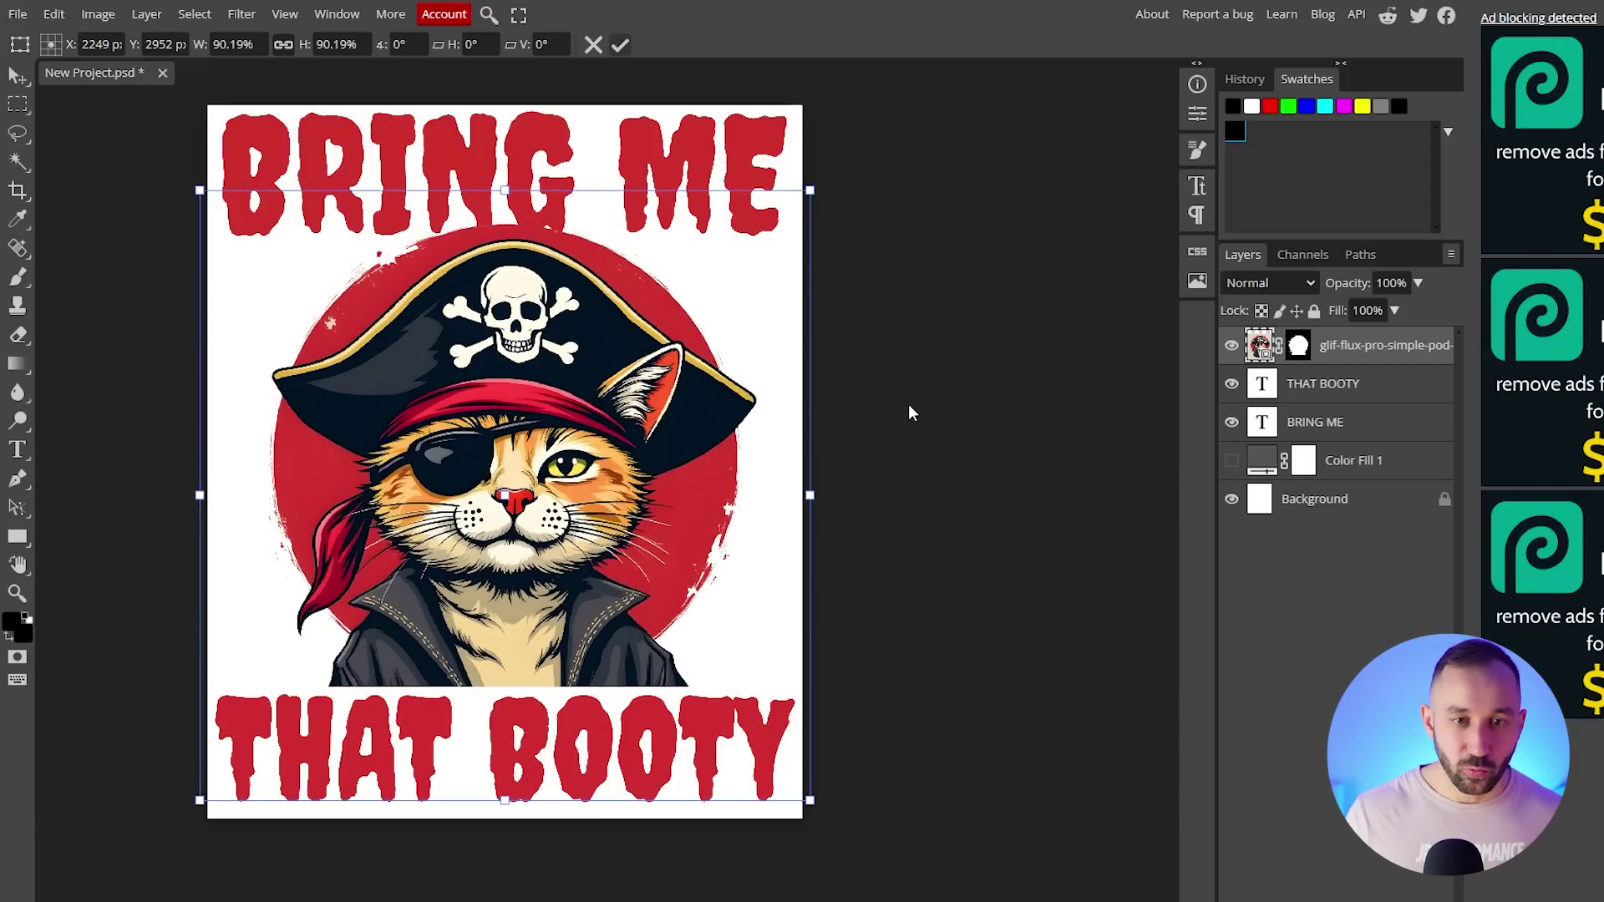
pyautogui.click(620, 44)
pyautogui.moveTo(819, 111); pyautogui.dragTo(670, 585)
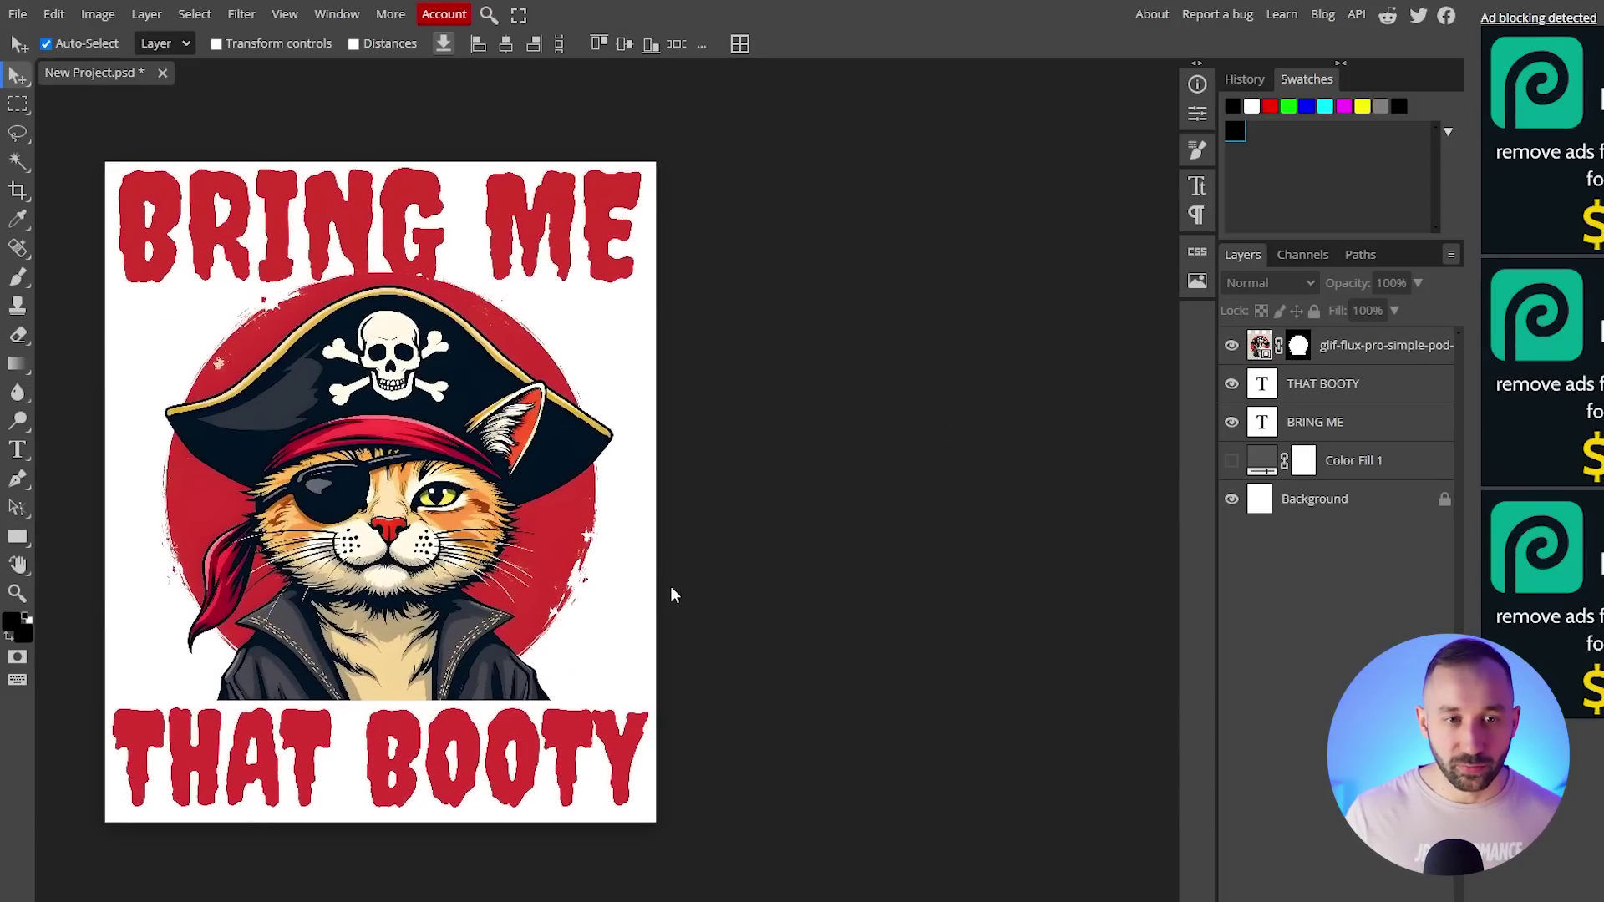
pyautogui.scroll(-3, 656, 572)
pyautogui.scroll(4, 555, 498)
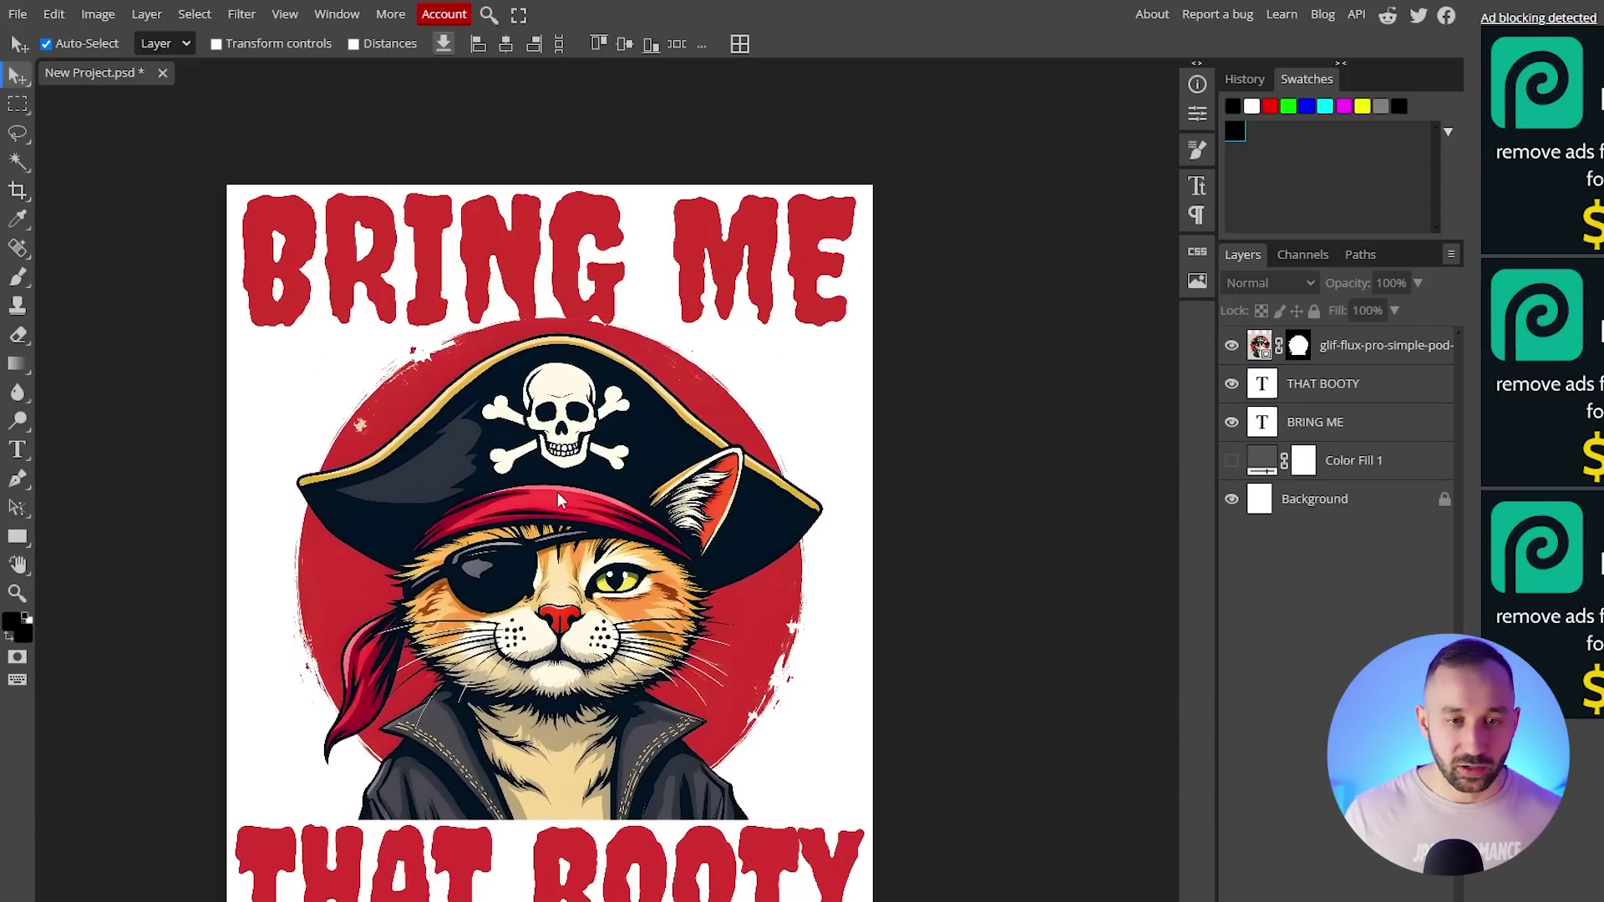
# Show Color Fill 1 to preview the design against its black fill.
pyautogui.hotkey('ctrl', '-')
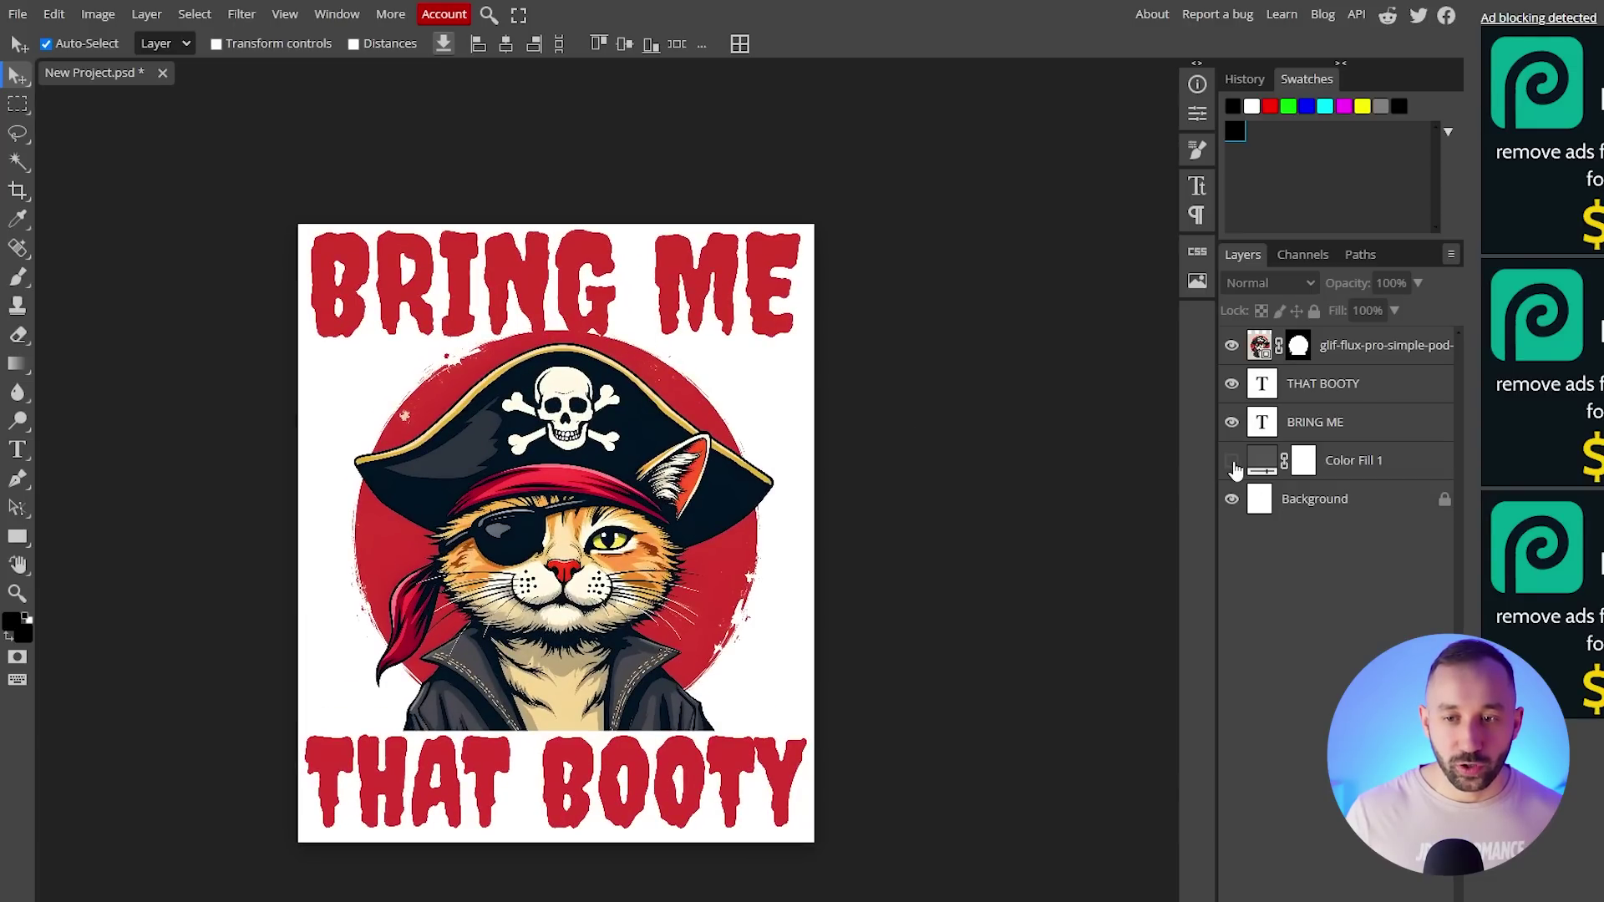
pyautogui.click(1233, 460)
pyautogui.doubleClick(1262, 461)
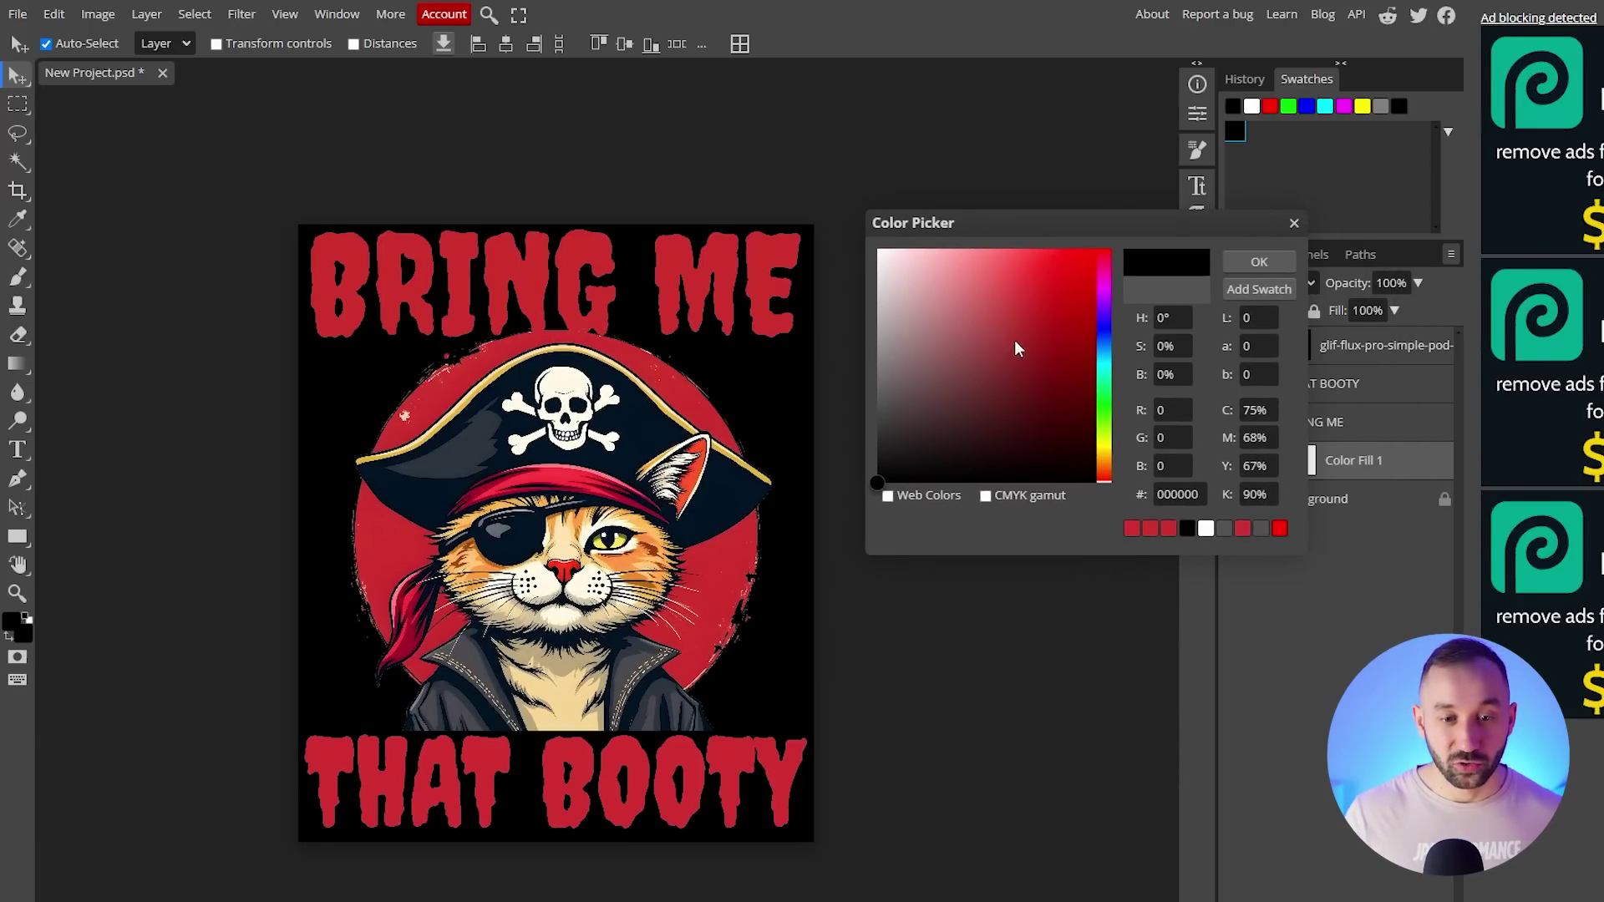
pyautogui.click(1259, 262)
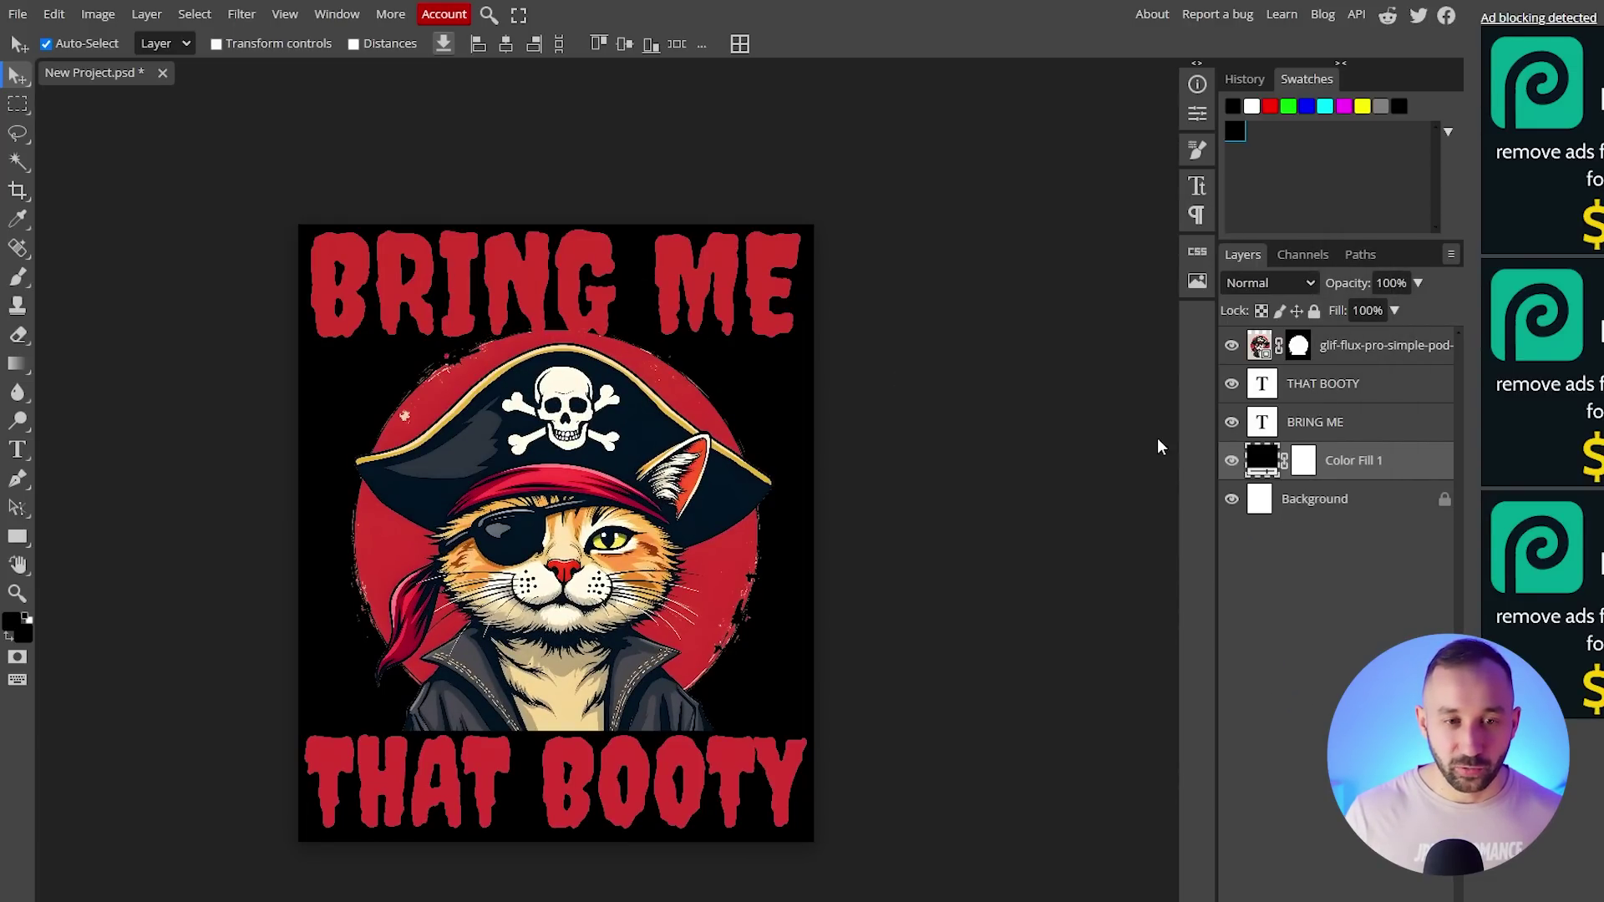
# Change the Color Fill 1 colour to white.
pyautogui.doubleClick(1261, 460)
pyautogui.moveTo(886, 289); pyautogui.dragTo(781, 186)
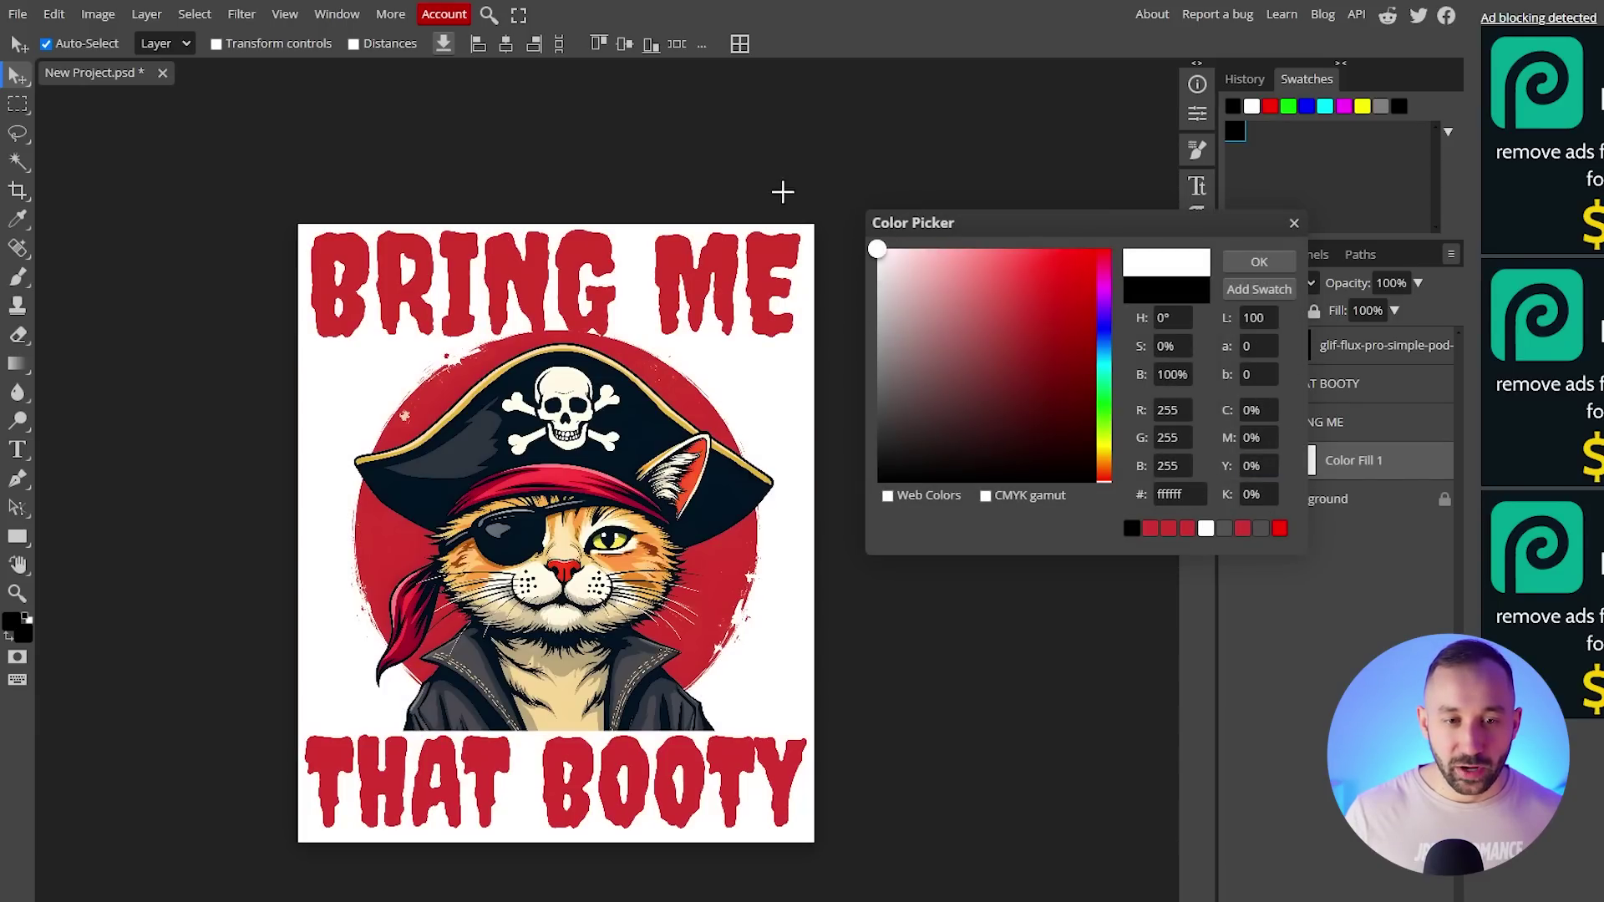
pyautogui.press('Return')
pyautogui.click(607, 183)
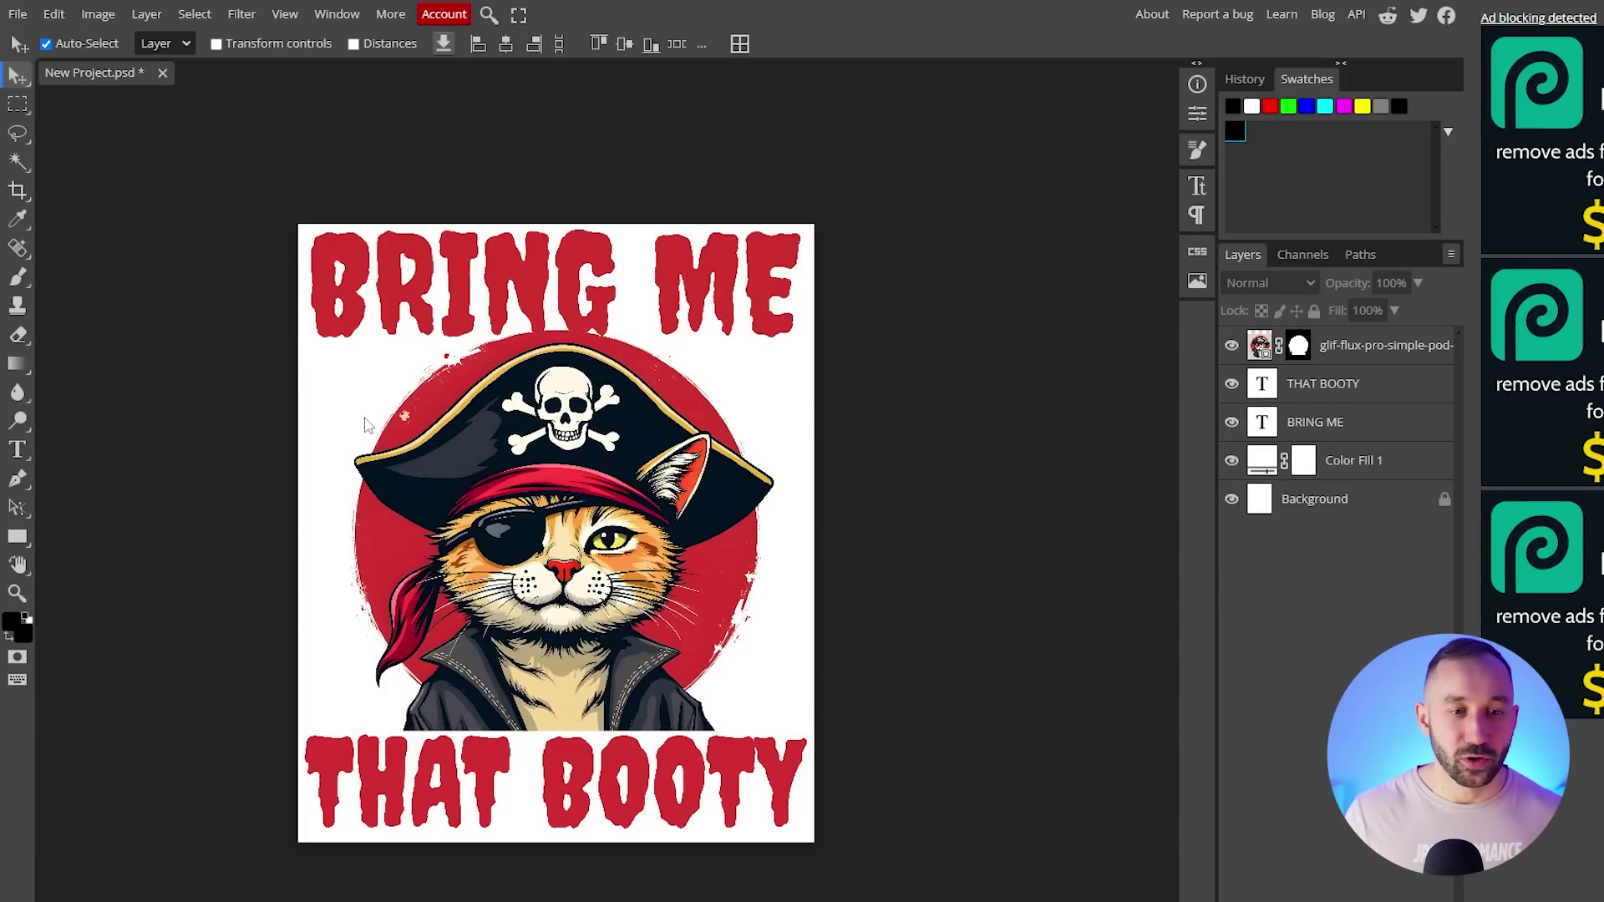
# Recentre the design in view and hide the background layer for transparency.
pyautogui.scroll(2, 341, 451)
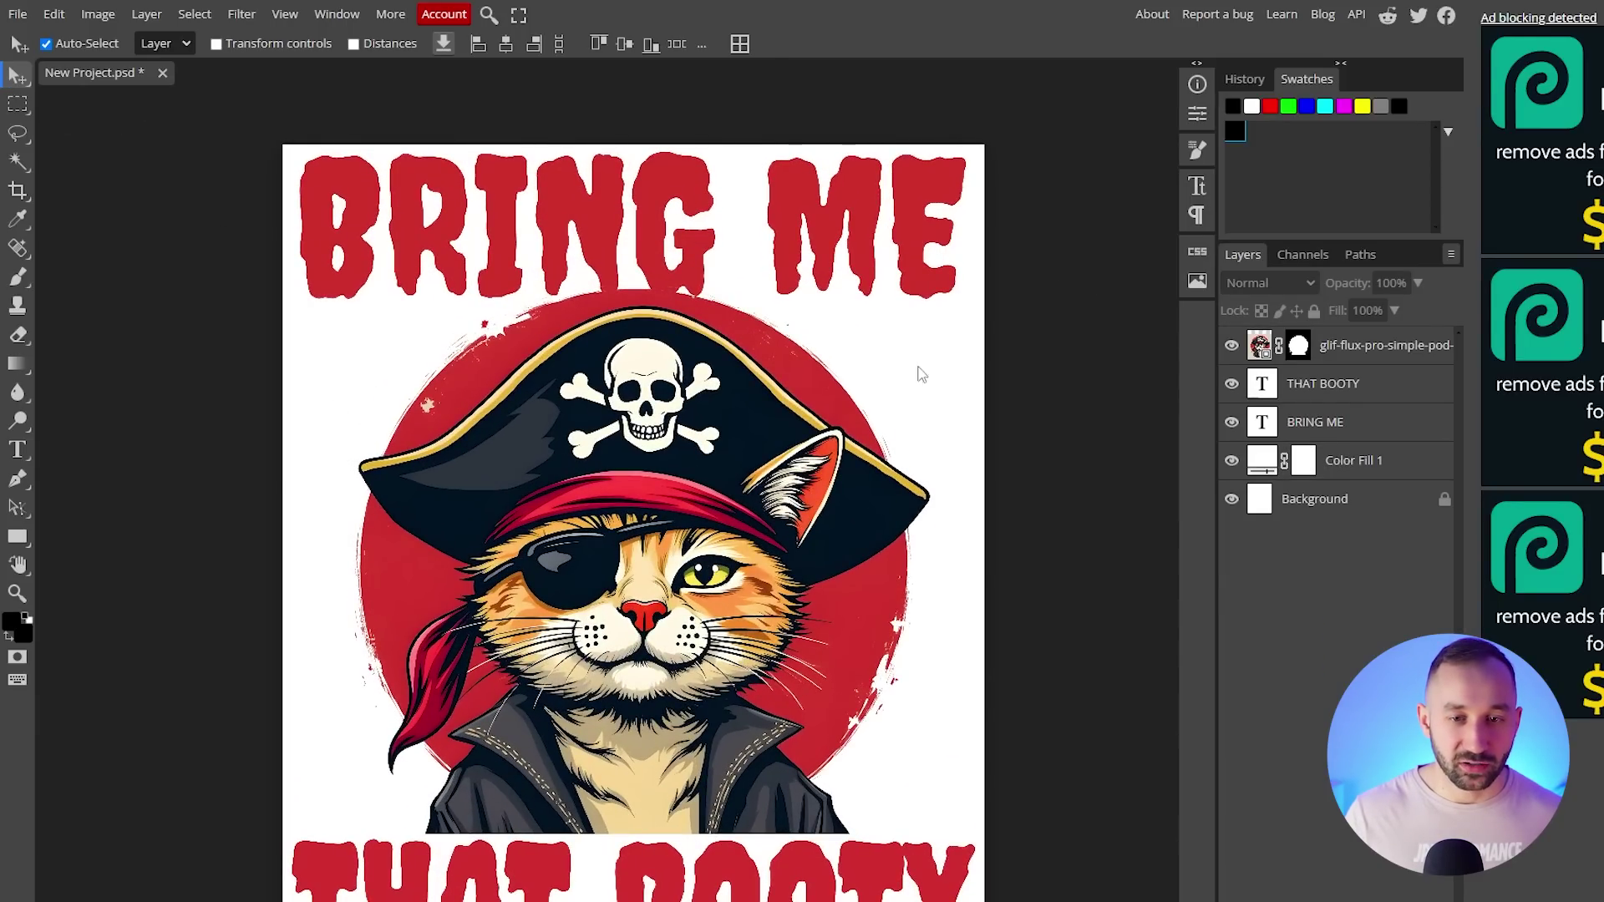
pyautogui.scroll(-2, 958, 520)
pyautogui.moveTo(1011, 588); pyautogui.dragTo(898, 477)
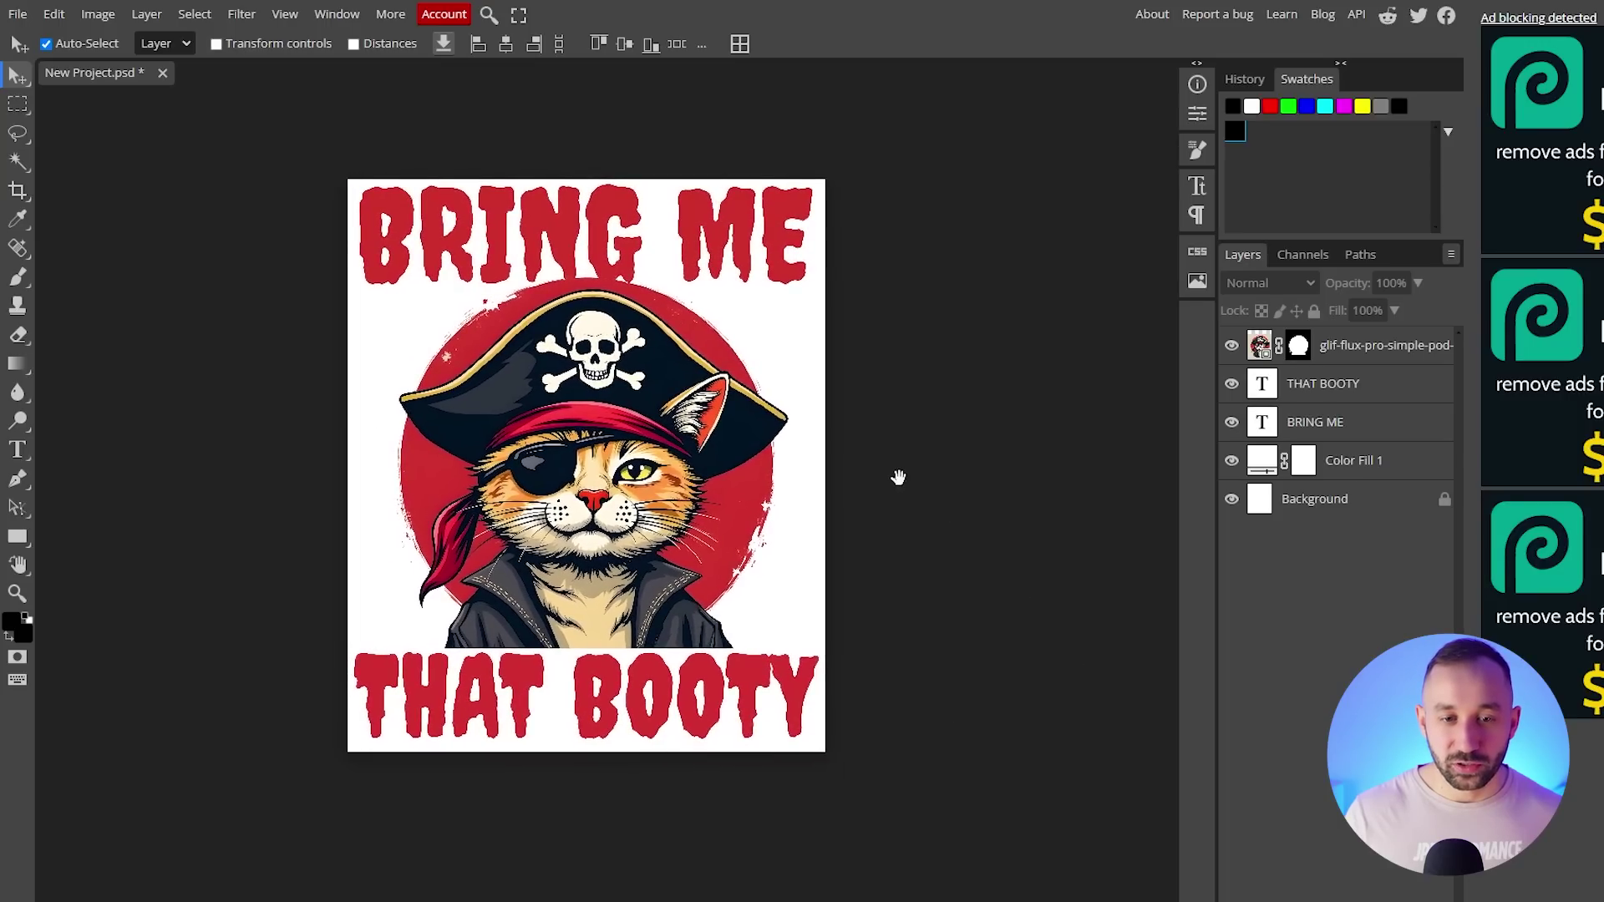
pyautogui.scroll(1, 747, 404)
pyautogui.scroll(-2, 543, 286)
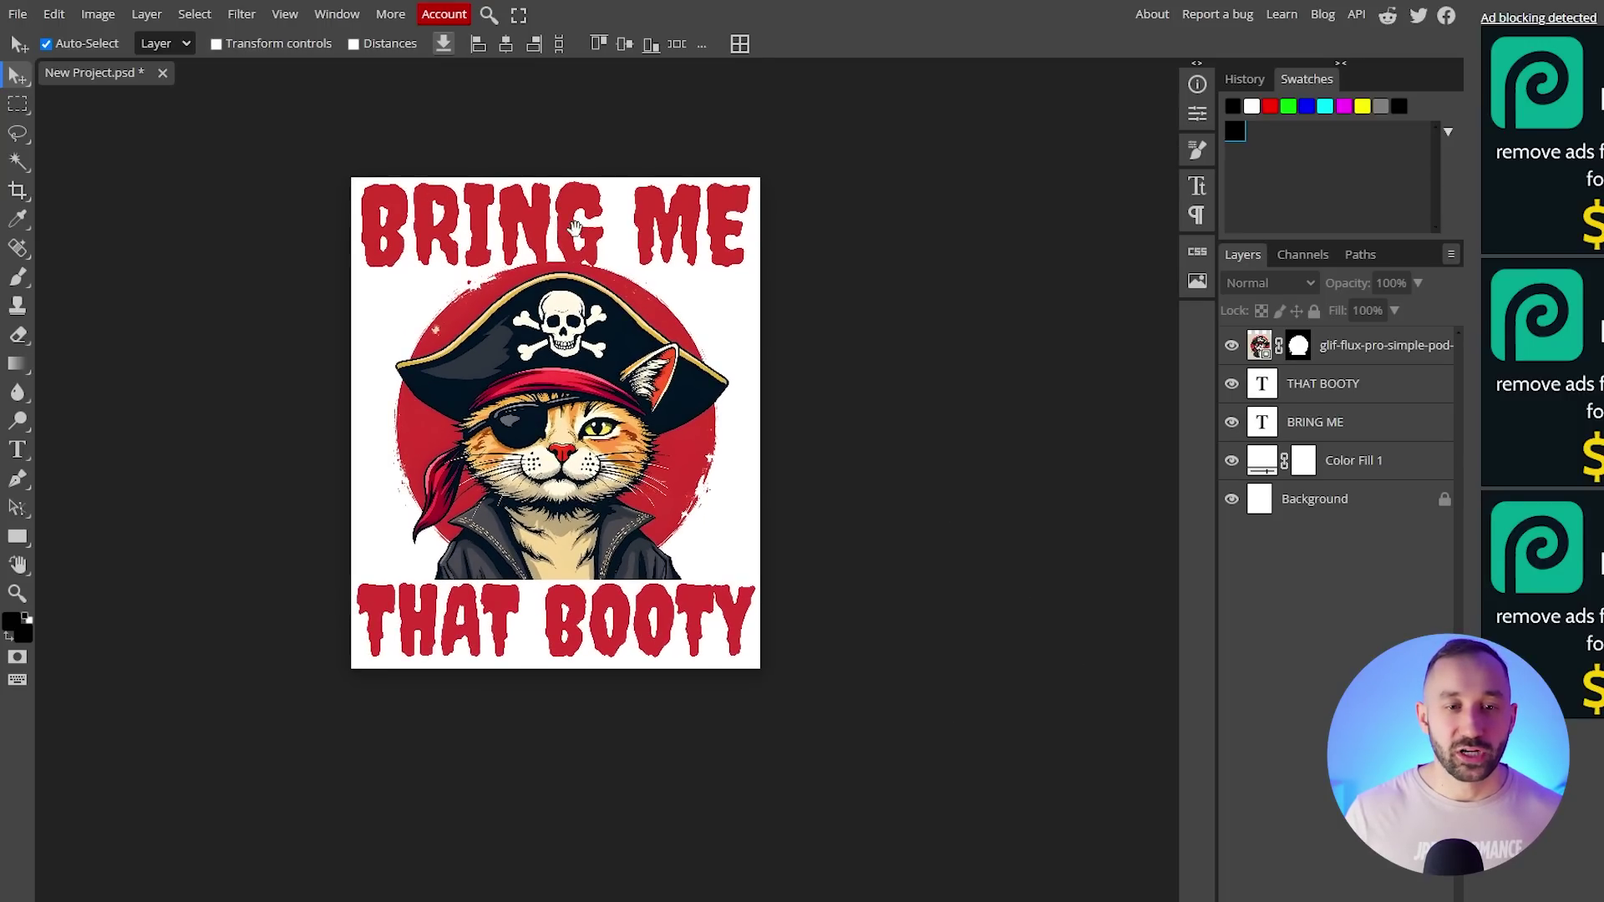
pyautogui.moveTo(575, 227); pyautogui.dragTo(543, 380)
pyautogui.scroll(1, 604, 536)
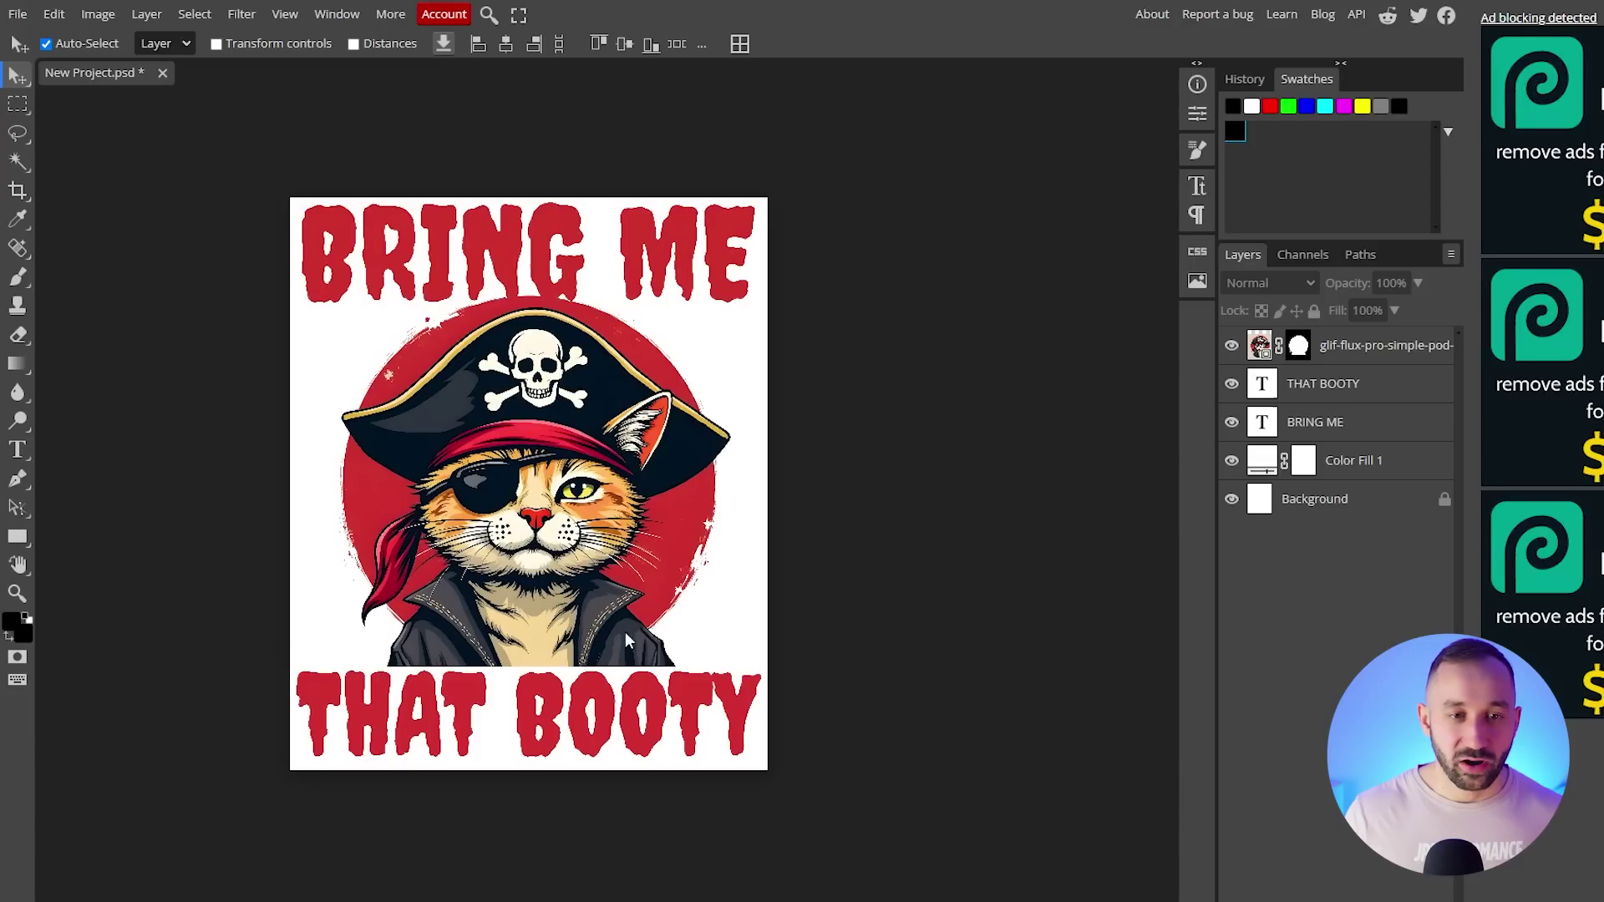
pyautogui.moveTo(631, 318); pyautogui.dragTo(603, 368)
pyautogui.scroll(-2, 718, 744)
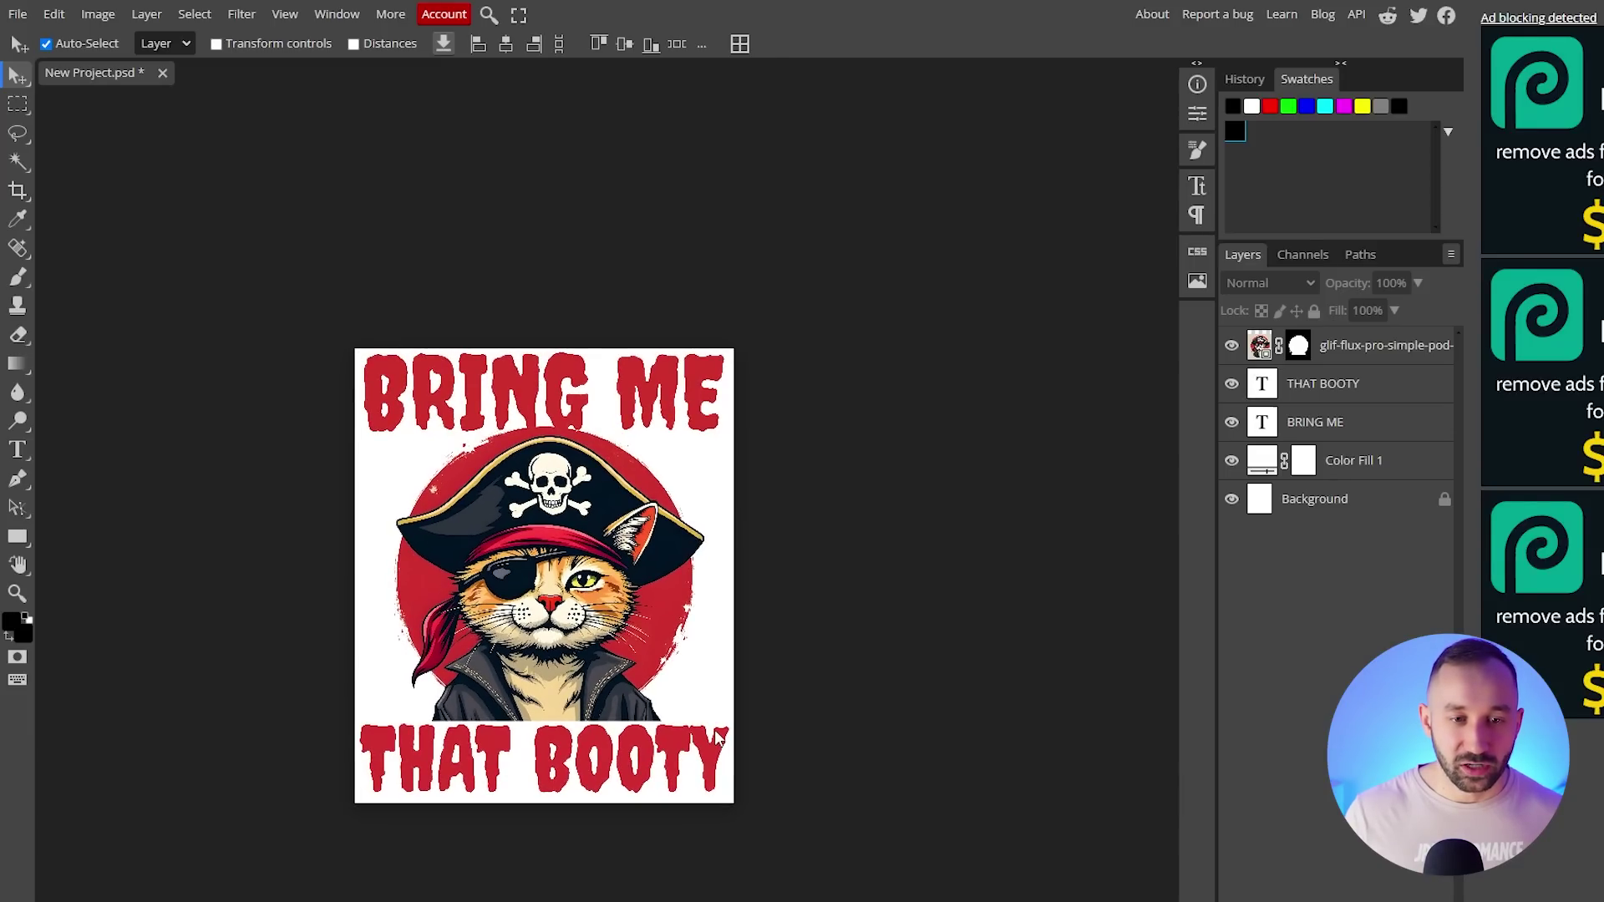
pyautogui.scroll(2, 718, 744)
pyautogui.scroll(1, 511, 374)
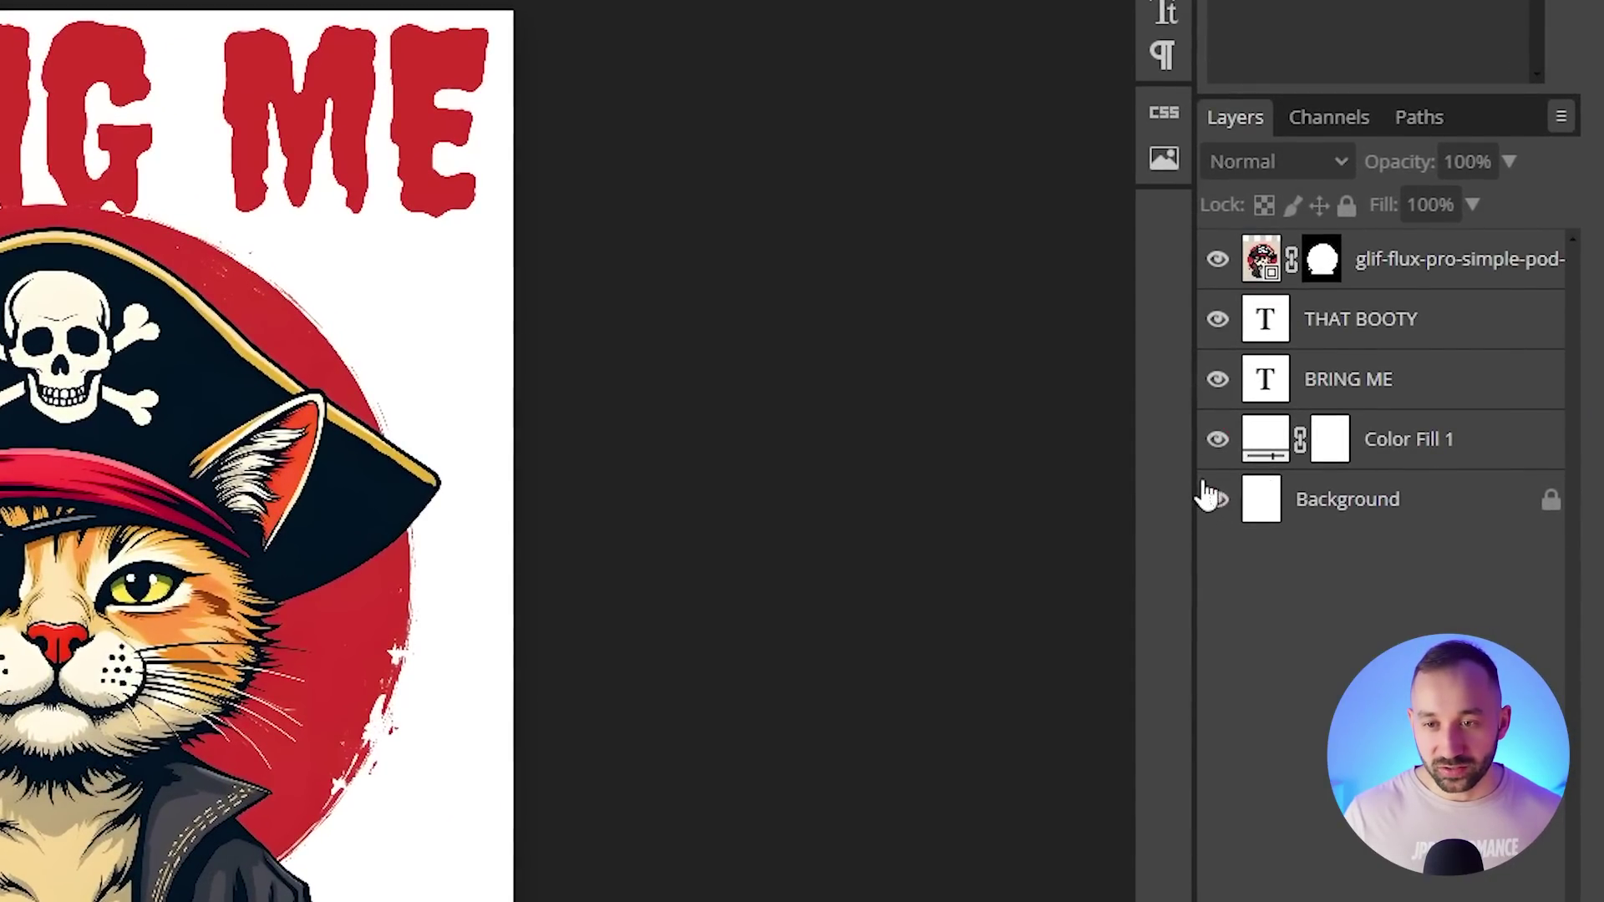
pyautogui.click(1218, 500)
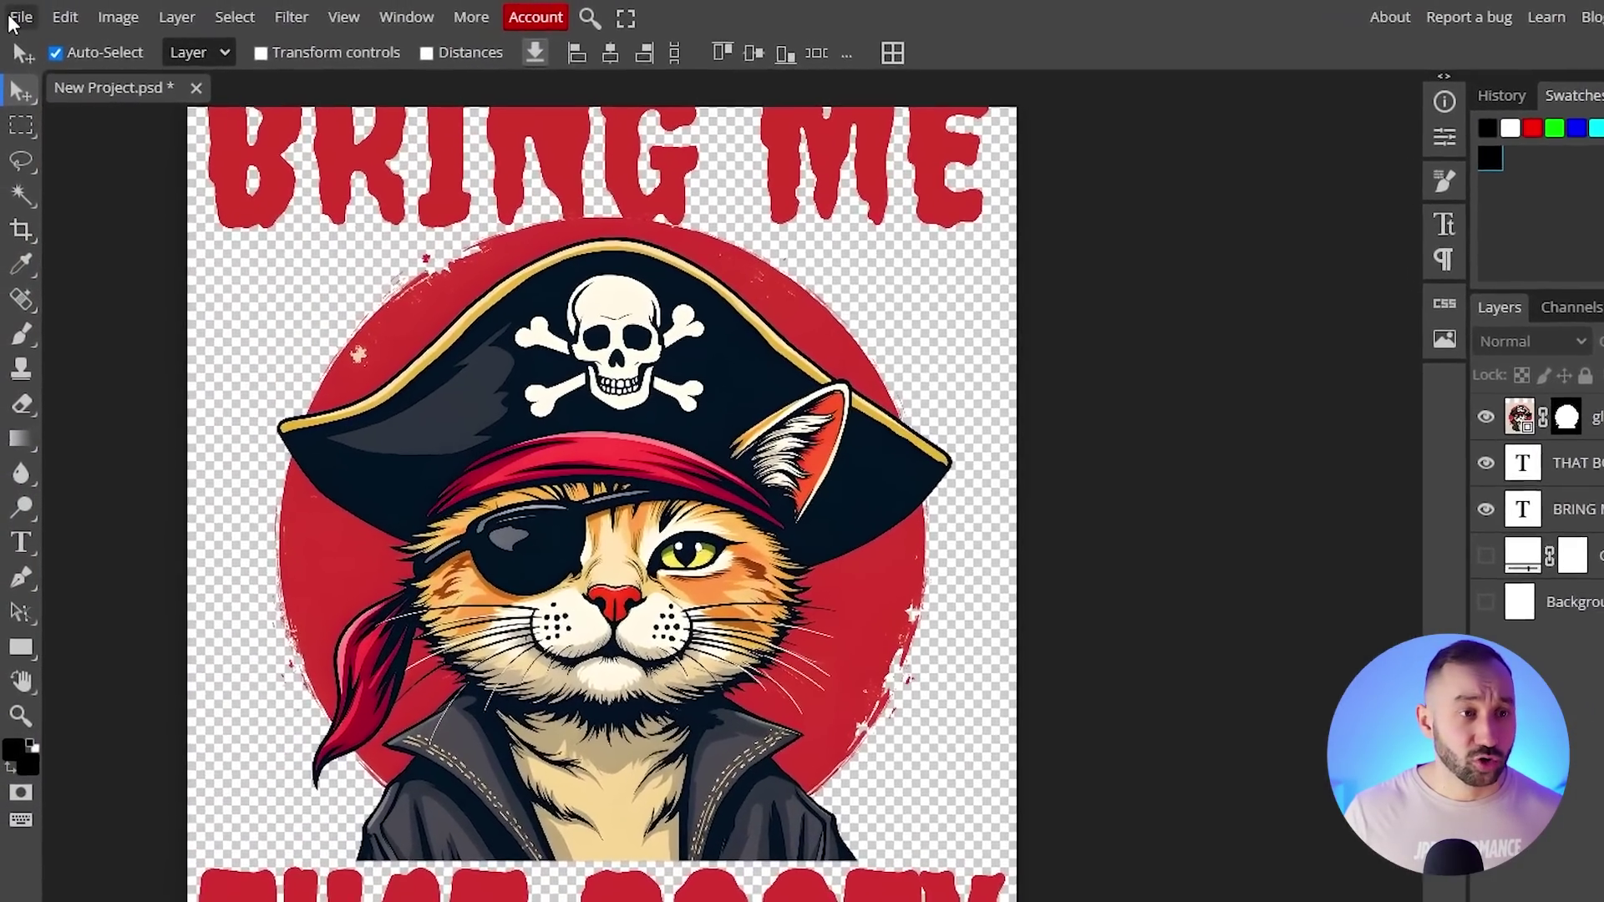
# Export the design as a PNG named 'Bring me that booty'.
pyautogui.click(19, 15)
pyautogui.moveTo(180, 373)
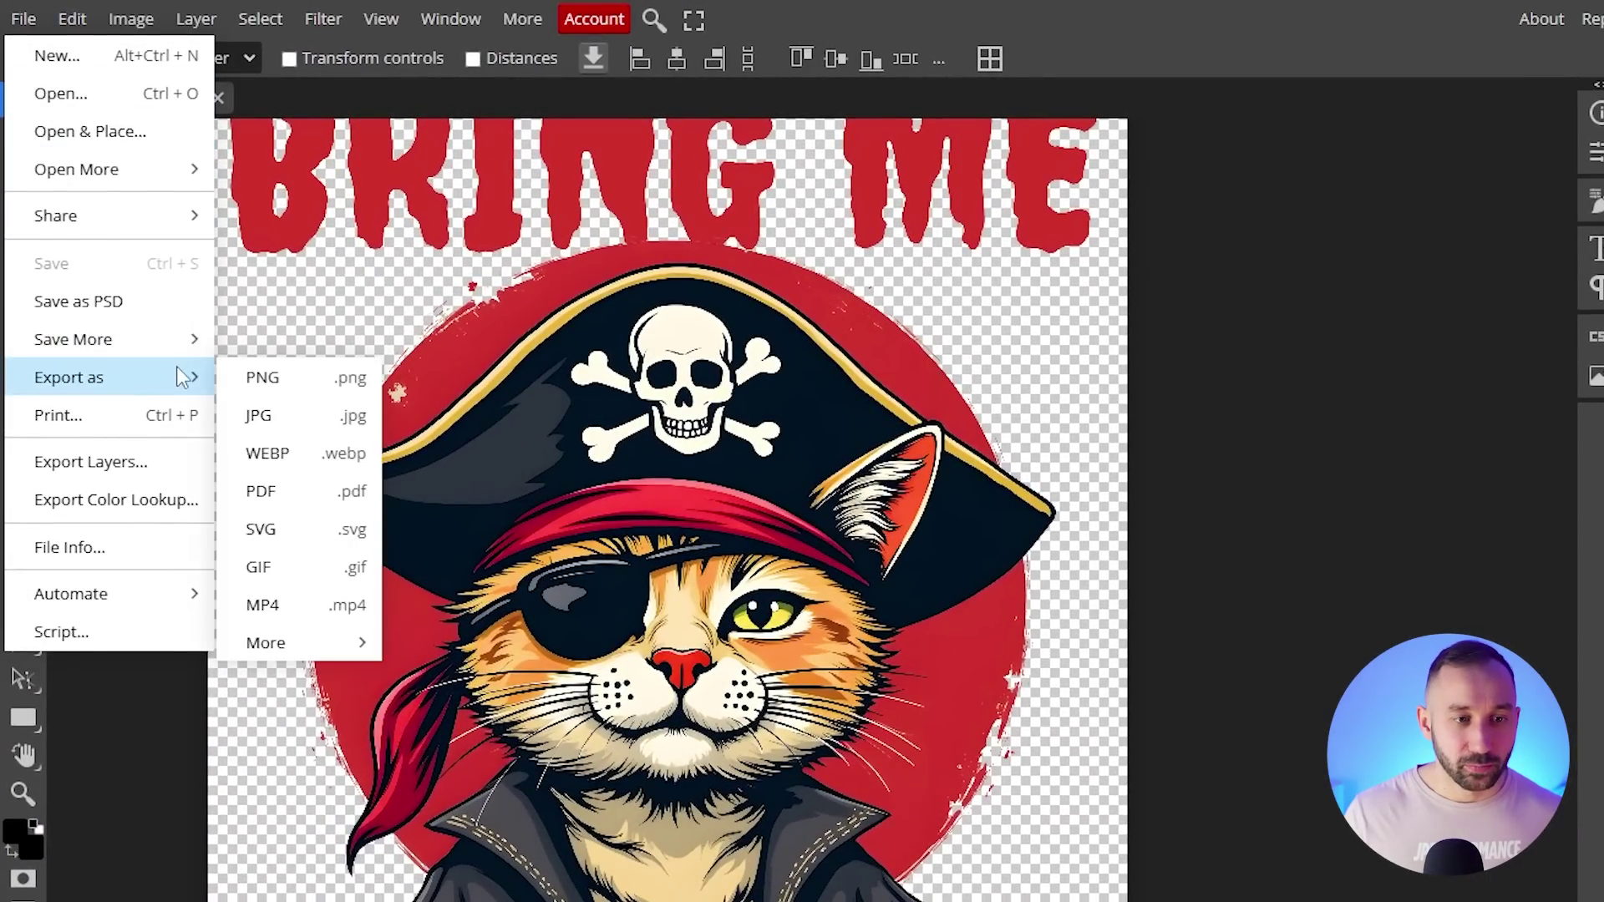
pyautogui.click(293, 381)
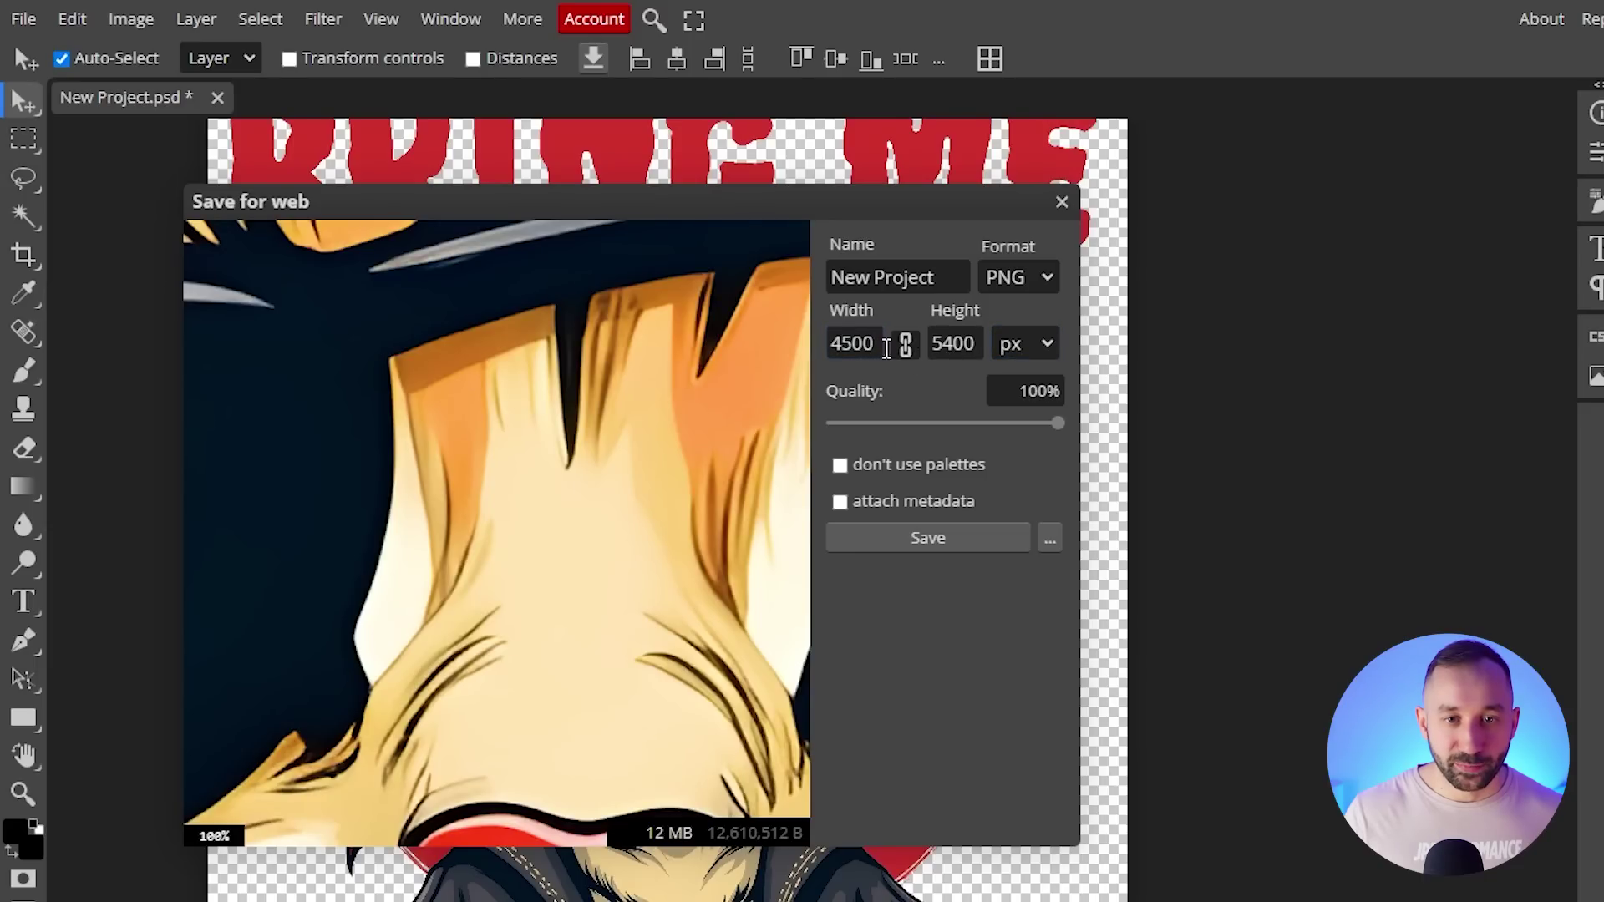
pyautogui.doubleClick(921, 272)
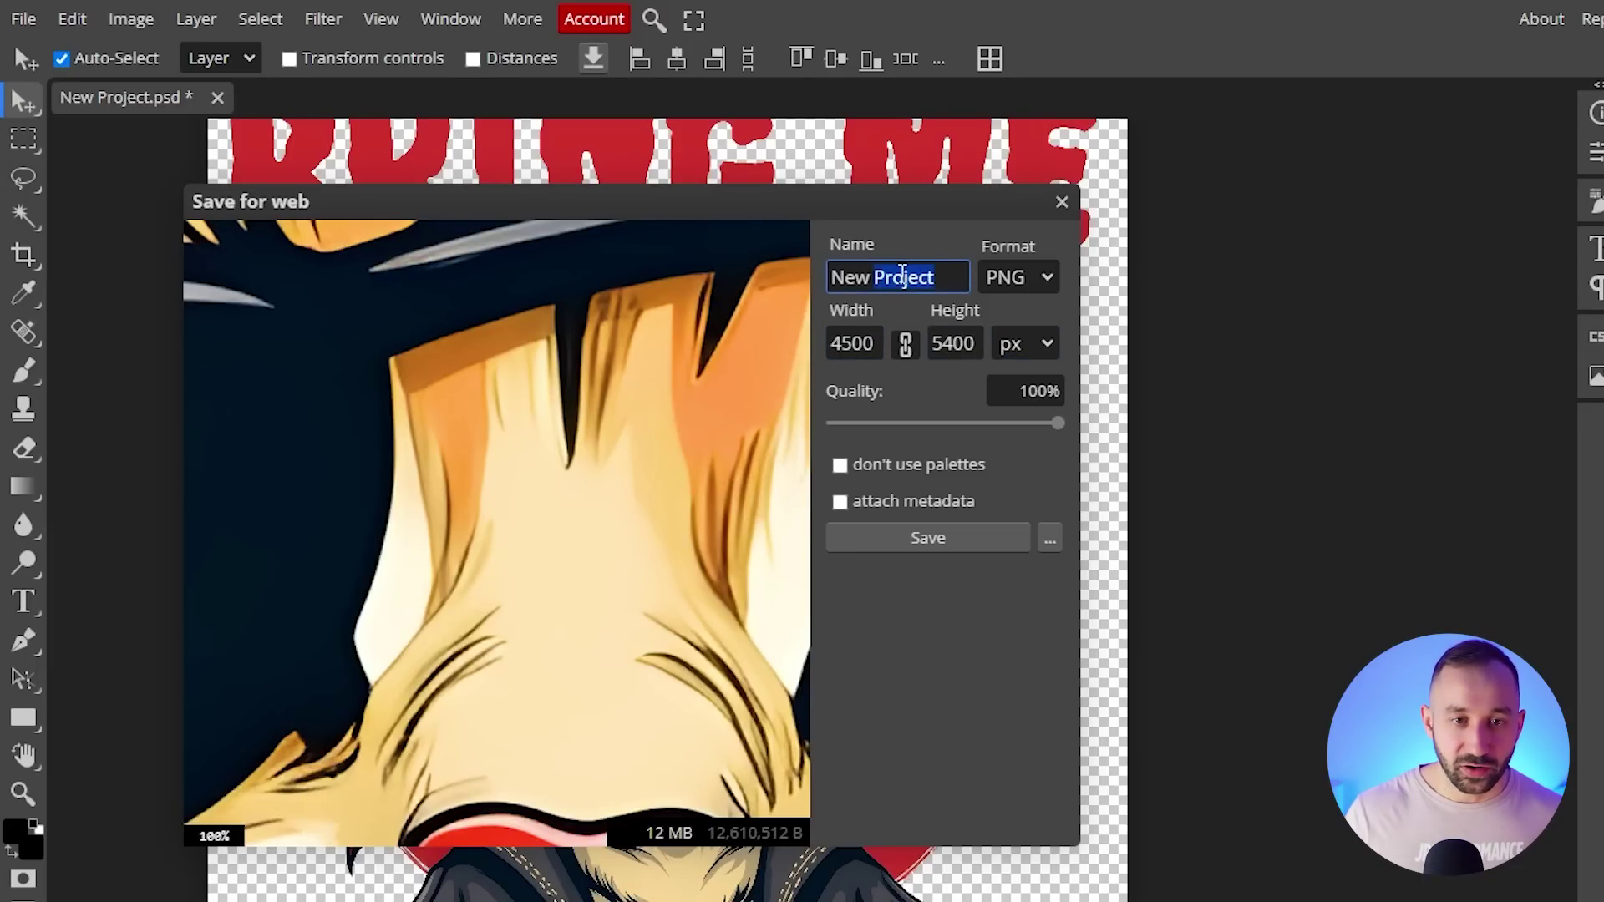
pyautogui.hotkey('ctrl', 'a')
pyautogui.write('Bring me that booty')
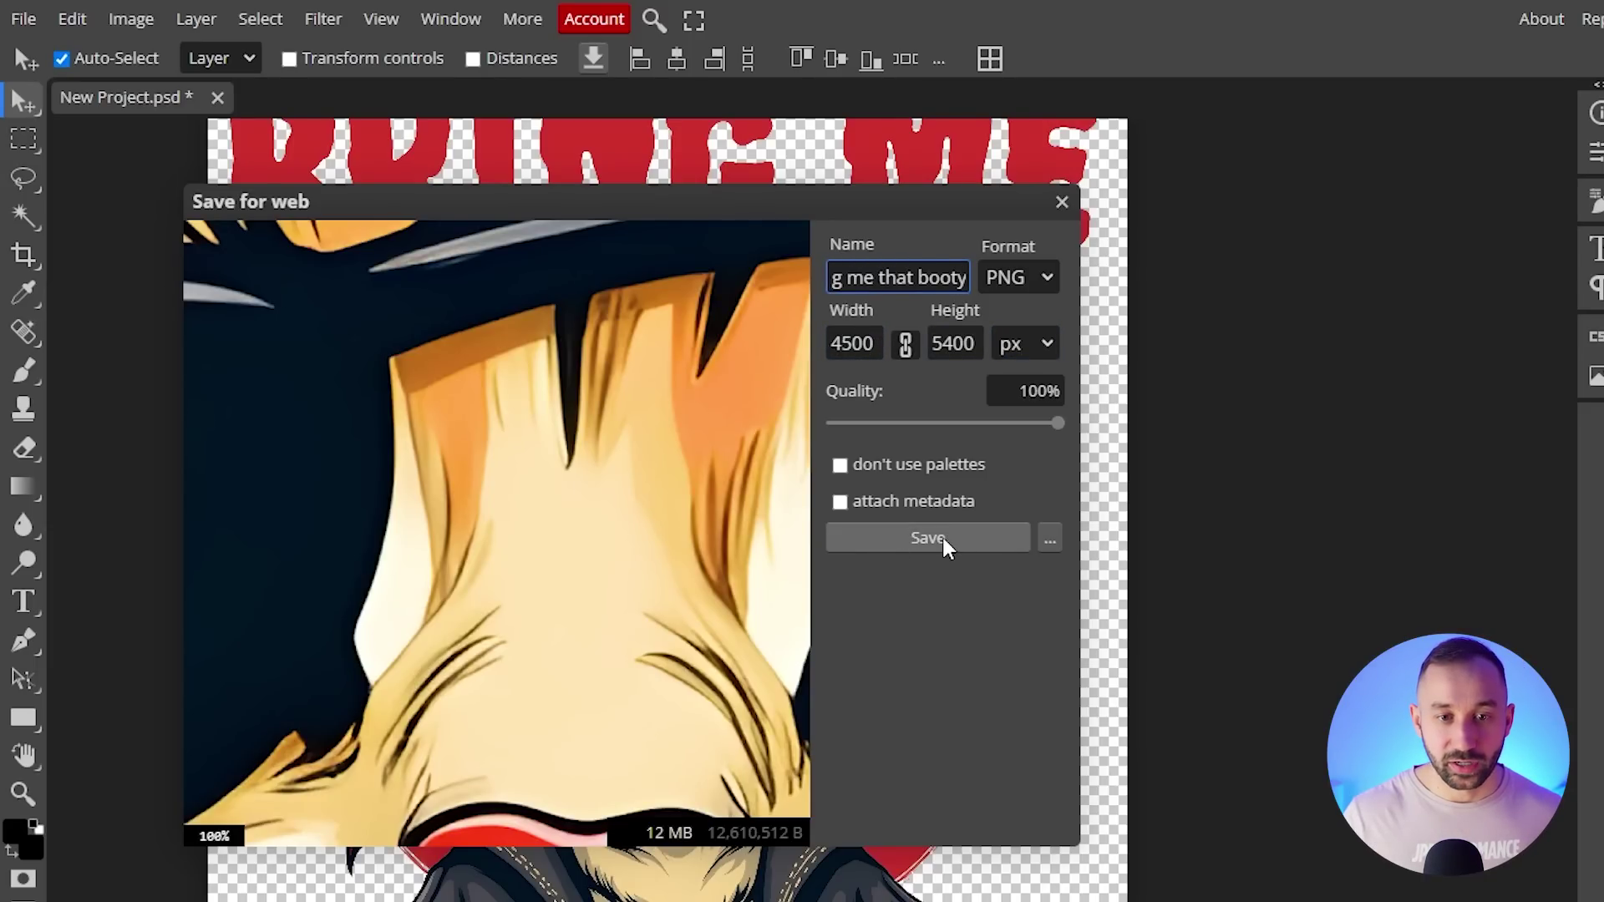
pyautogui.click(927, 538)
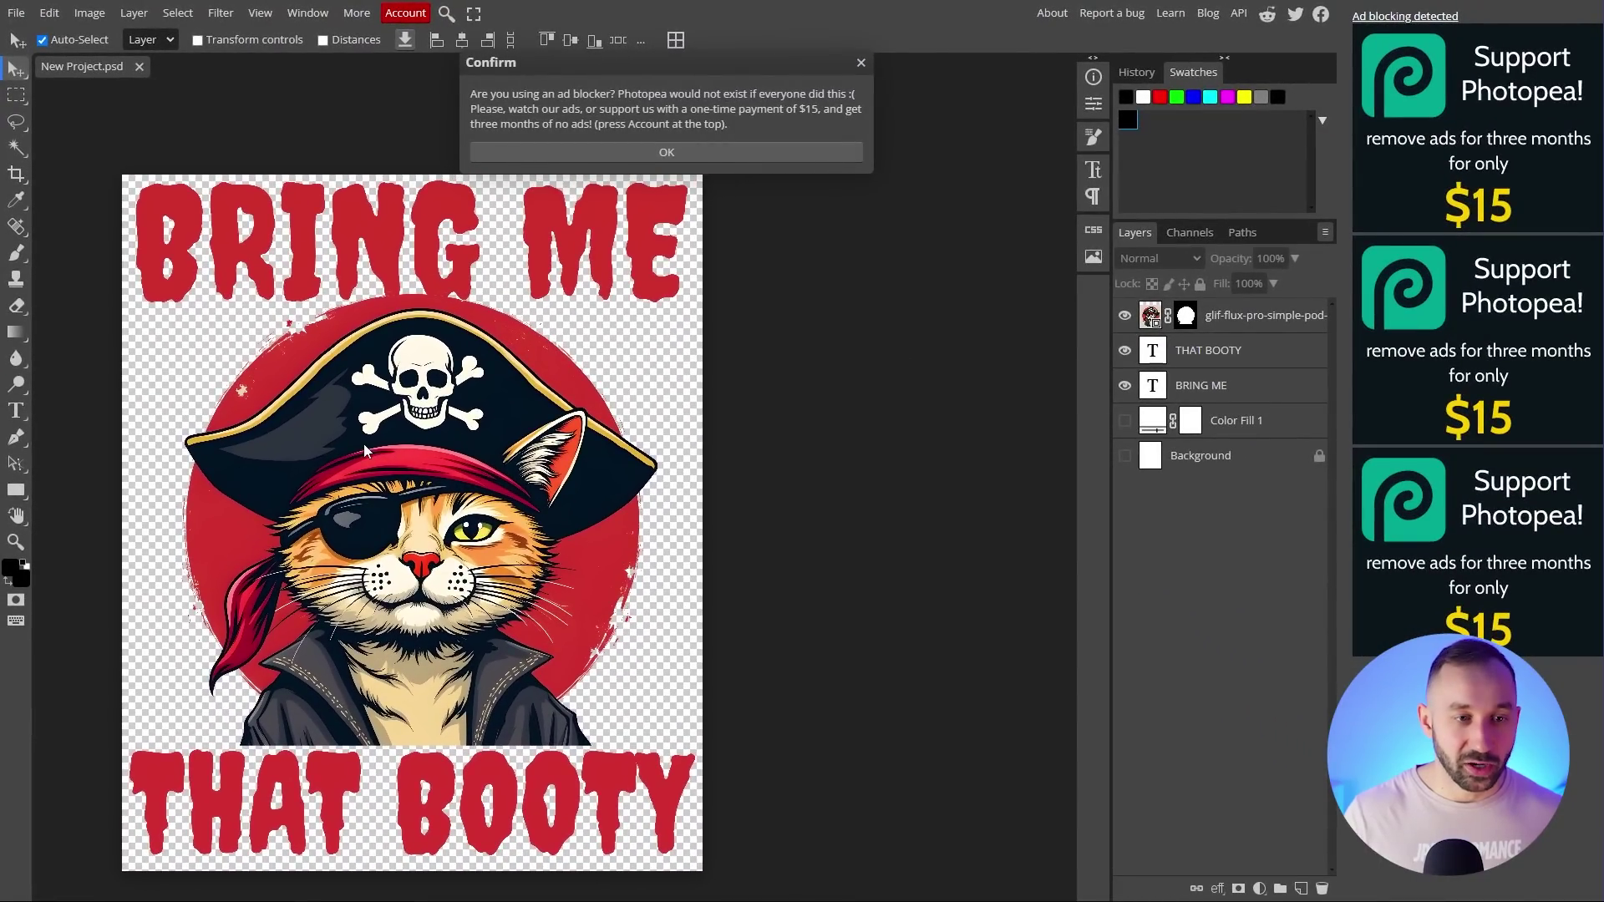
# Close the ad-blocker Confirm notice and deselect the BRING ME text layer.
pyautogui.click(266, 291)
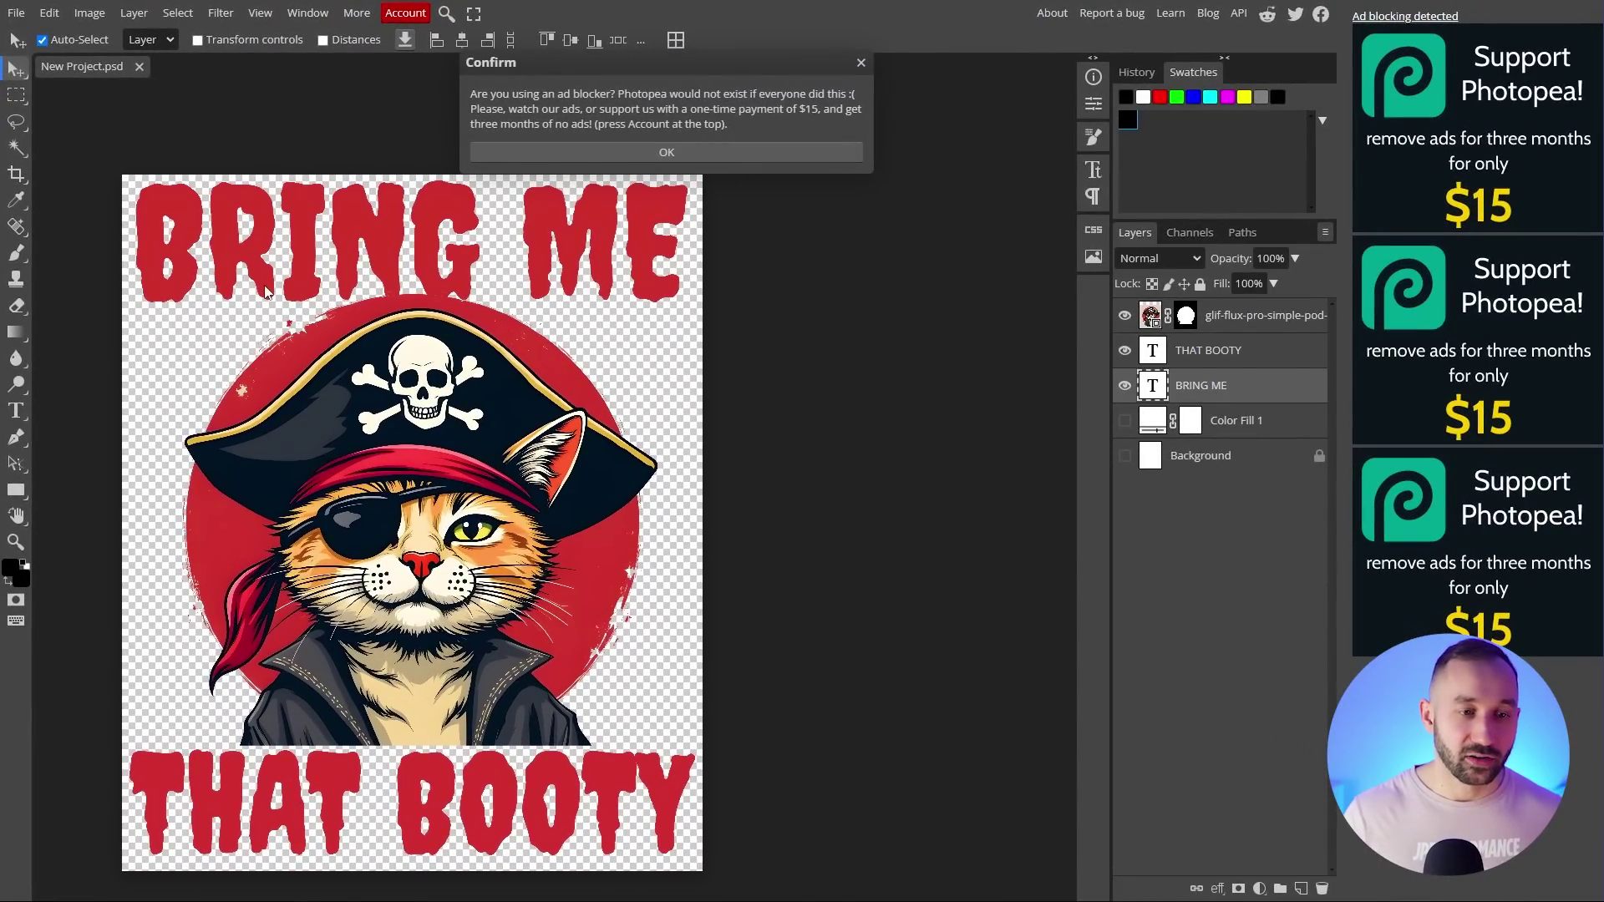
pyautogui.click(861, 64)
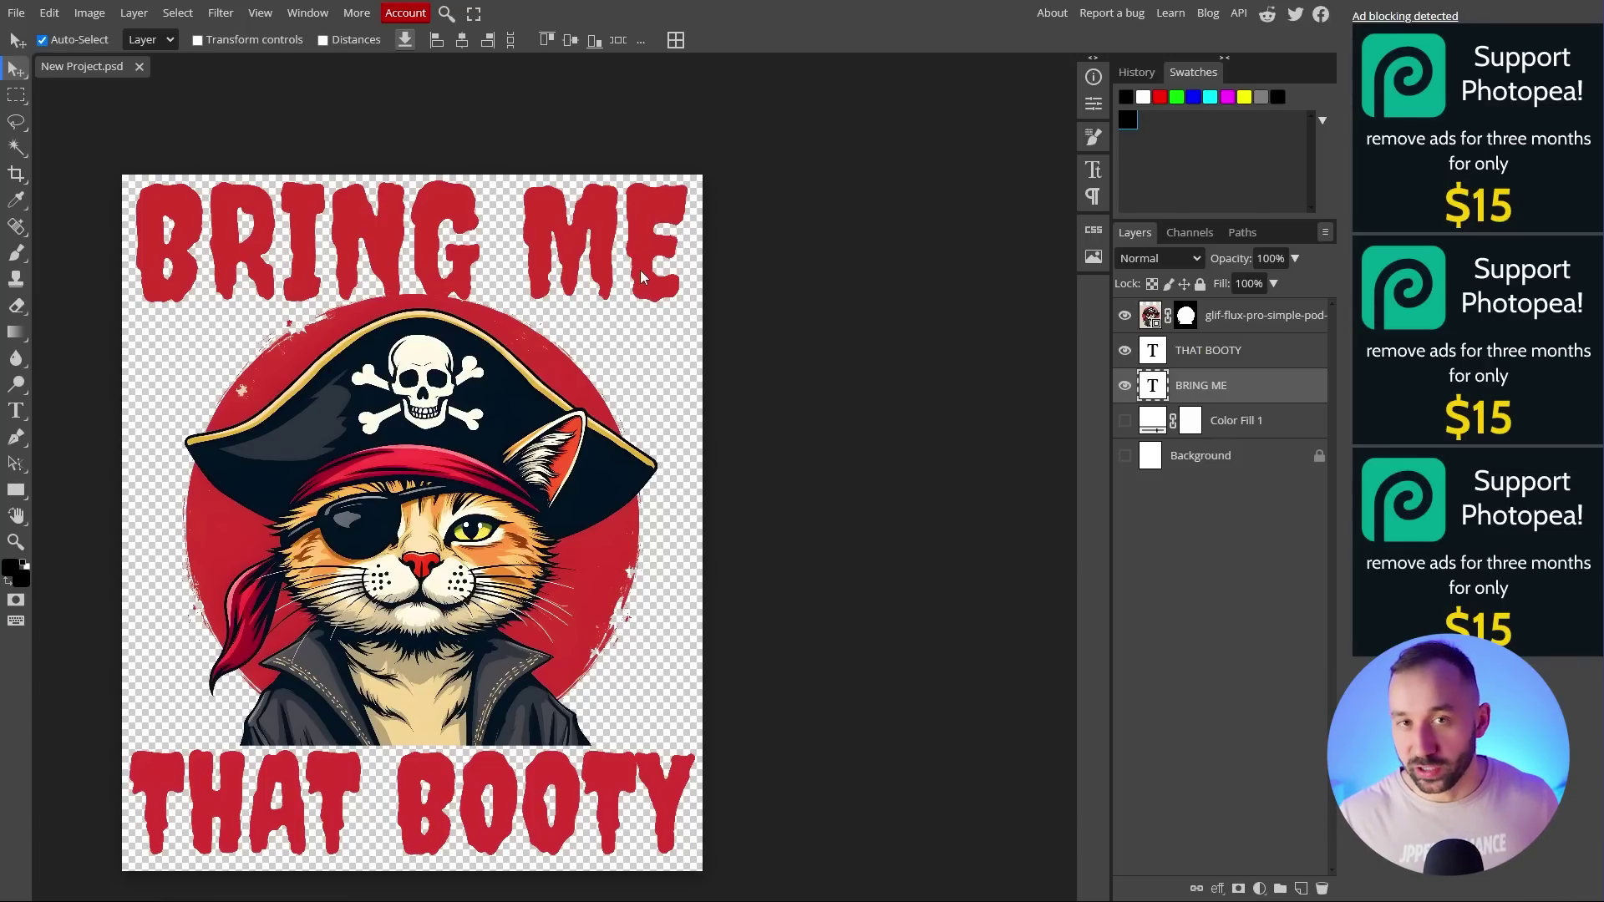
pyautogui.click(738, 304)
pyautogui.scroll(2, 413, 261)
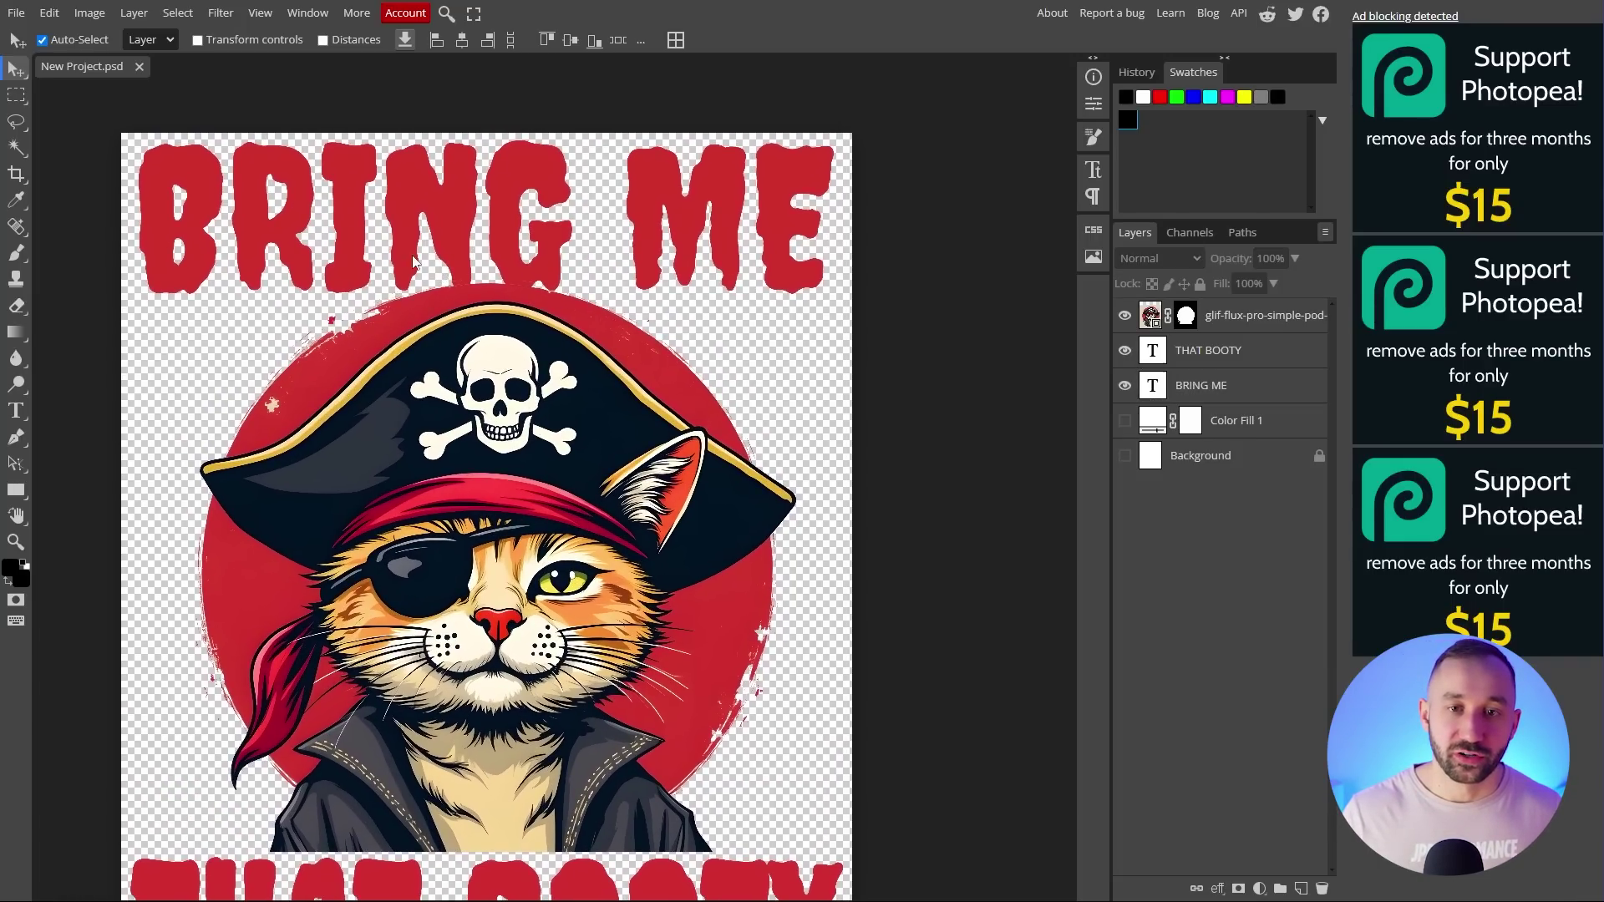